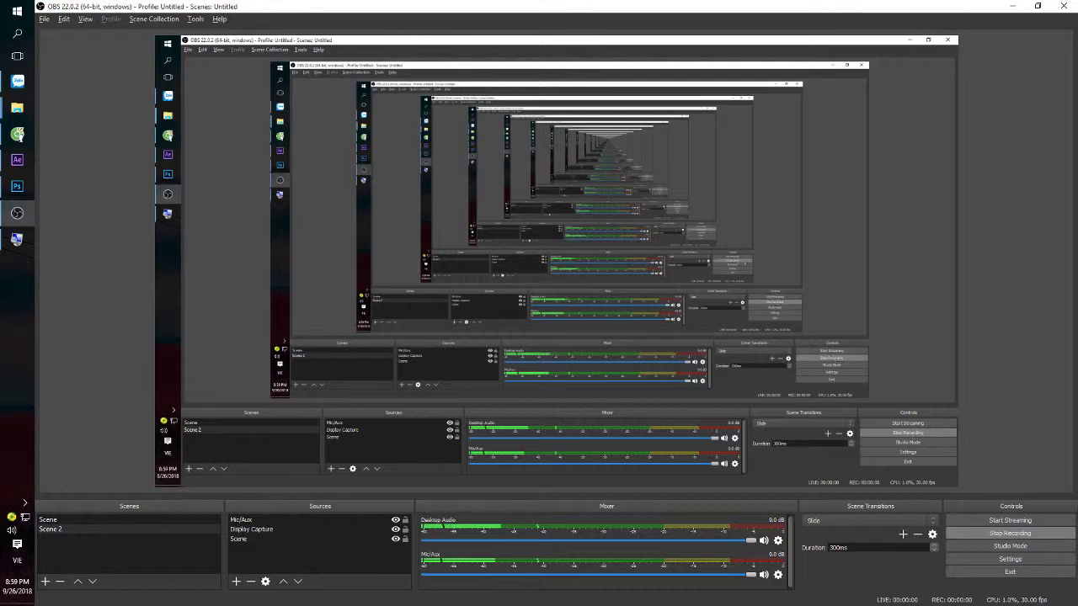
Scrub back through the red circles' animation in Comp 4, then switch to the 'quản lý key frame' Explorer window.
{"action": "left_click", "coordinate": [16, 160]}
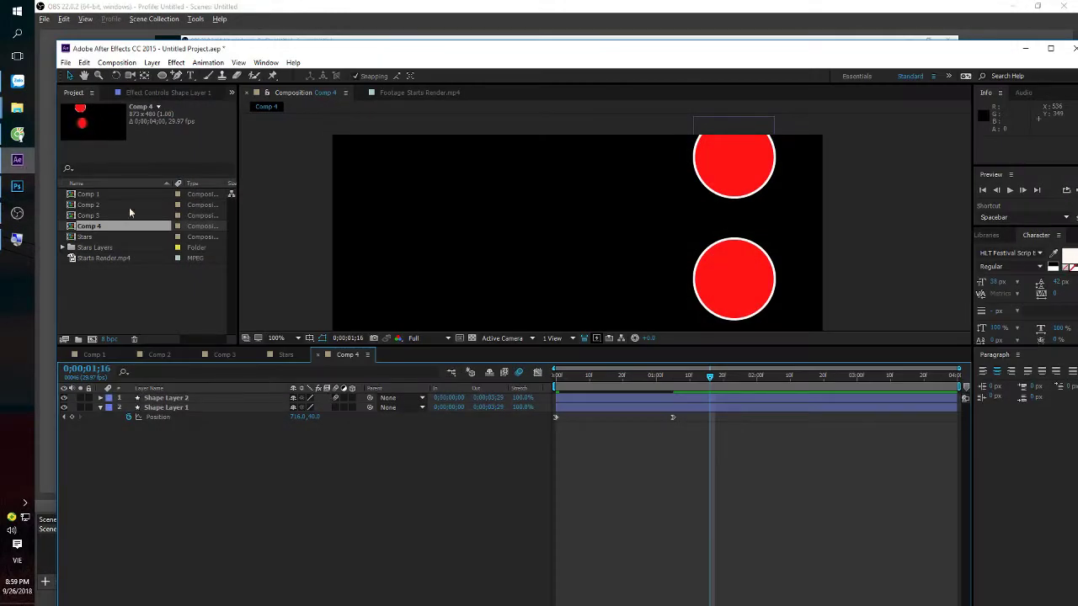
{"action": "left_click_drag", "start_coordinate": [709, 376], "coordinate": [603, 387]}
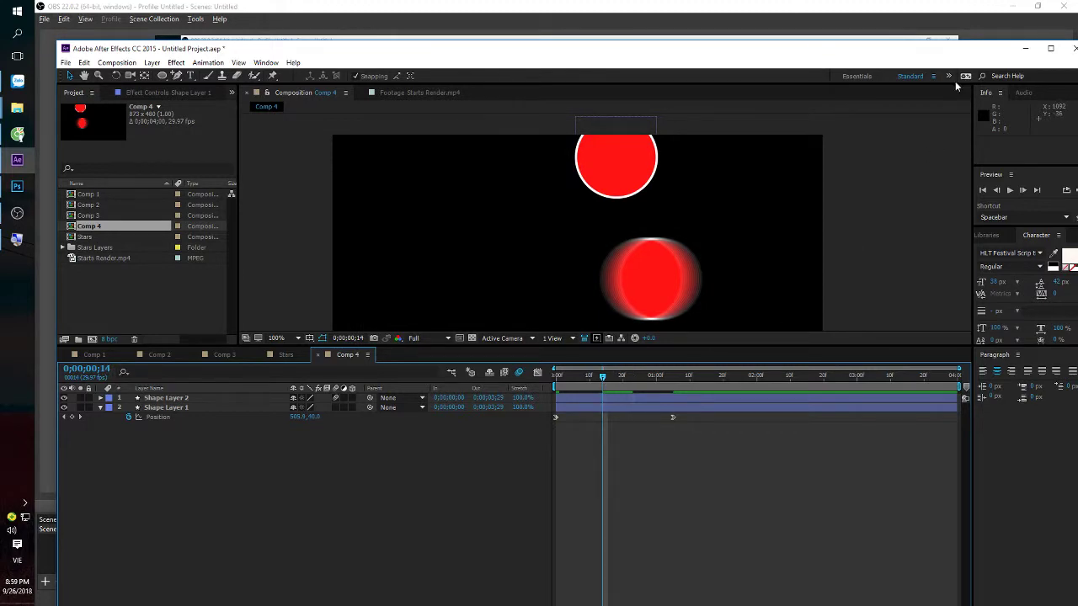
{"action": "left_click", "coordinate": [400, 33]}
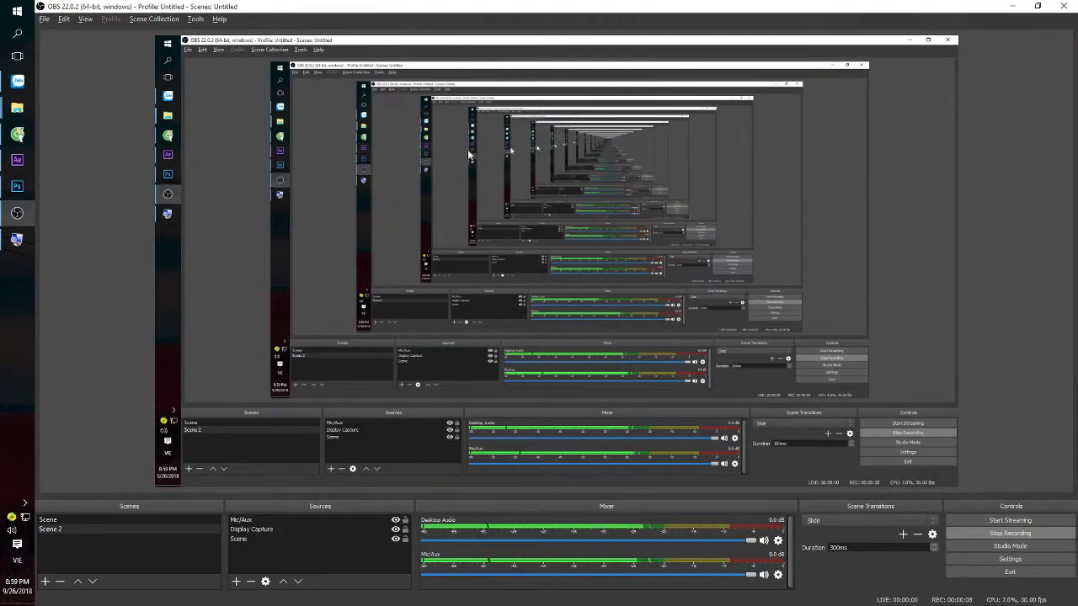
{"action": "key", "text": "super+Tab"}
{"action": "left_click", "coordinate": [578, 182]}
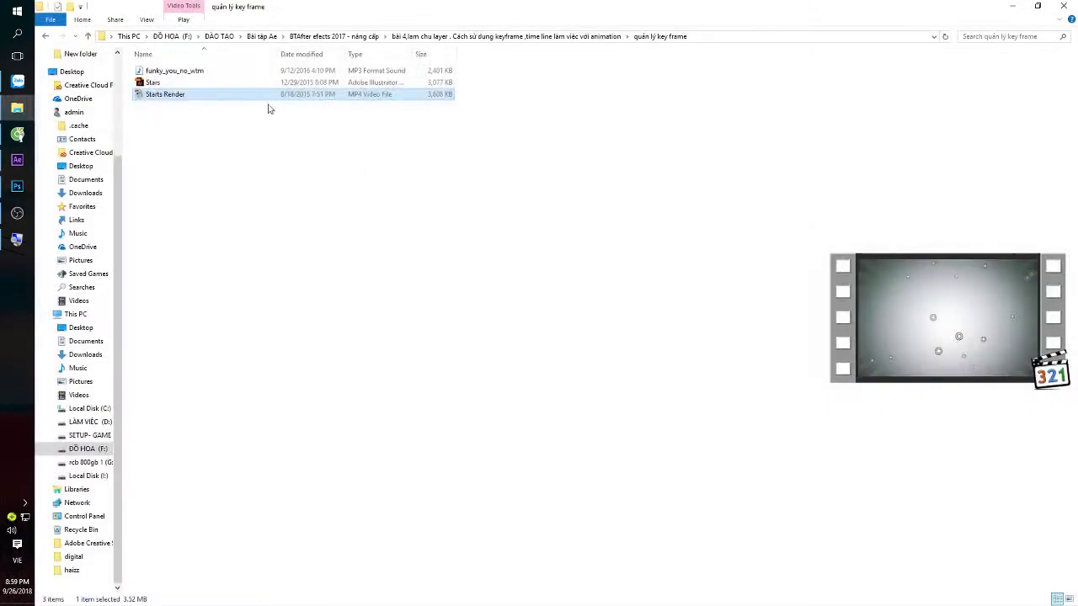
Play Starts Render.mp4 and compare it with the circles animation at frame 9 in After Effects.
{"action": "double_click", "coordinate": [184, 95]}
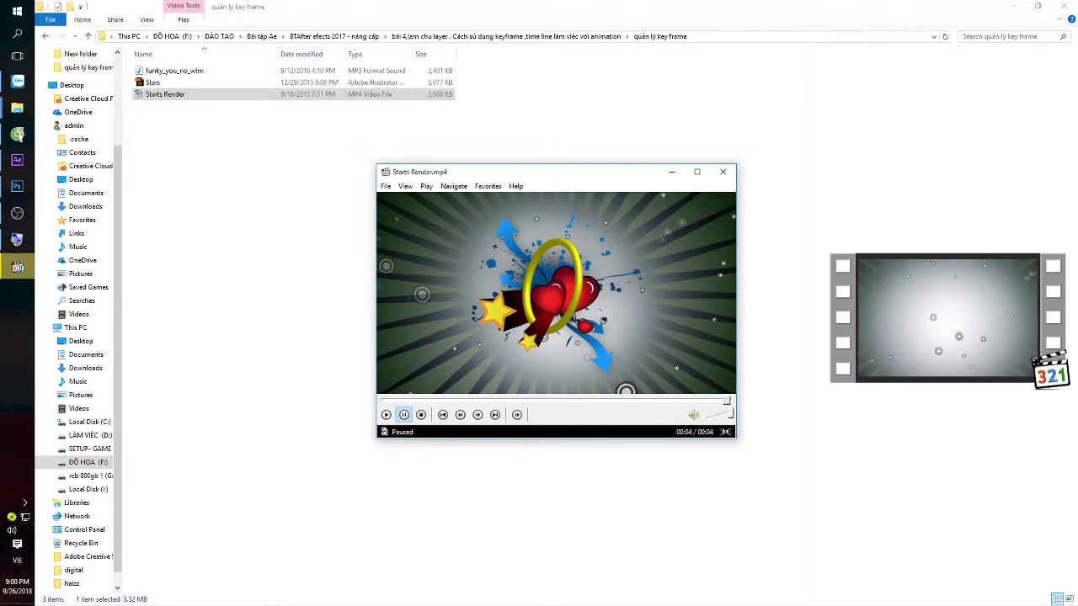
{"action": "left_click", "coordinate": [14, 163]}
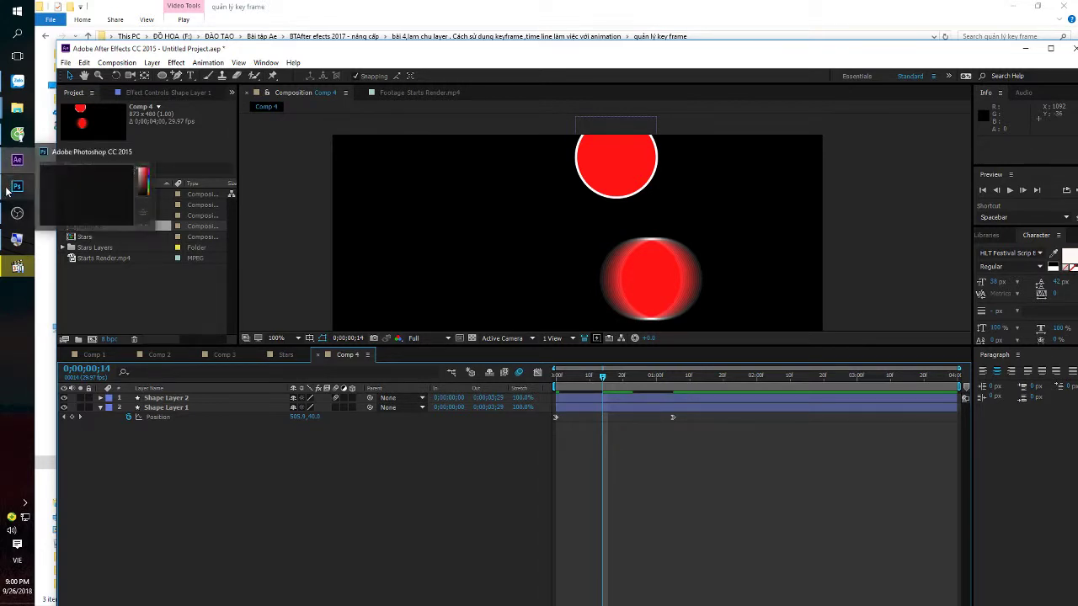
{"action": "mouse_move", "coordinate": [602, 376]}
{"action": "left_mouse_down"}
{"action": "mouse_move", "coordinate": [577, 394]}
{"action": "mouse_move", "coordinate": [674, 393]}
{"action": "left_mouse_up"}
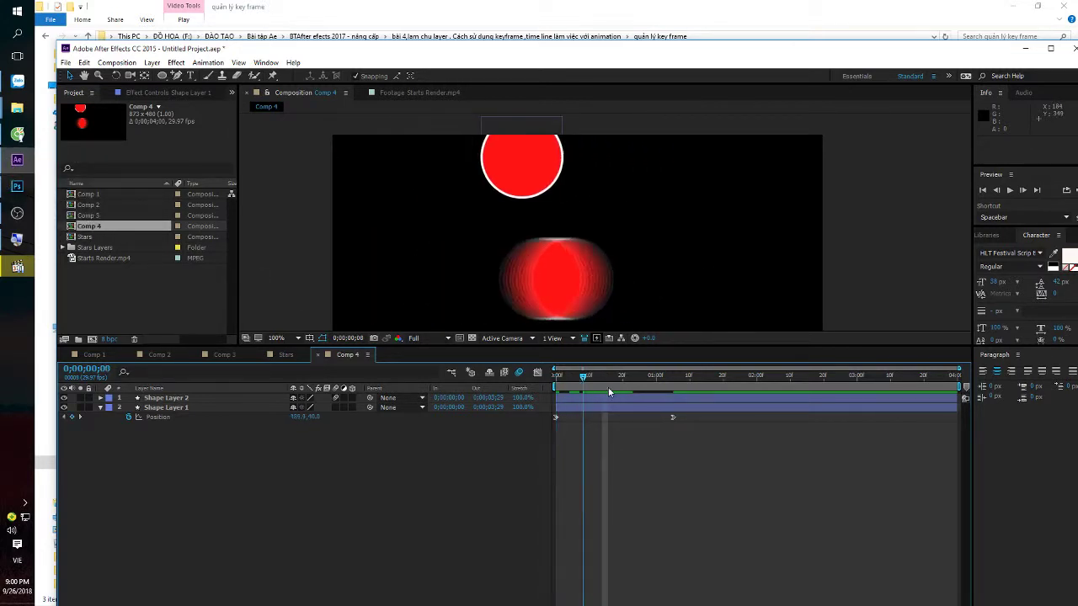
Replay Starts Render.mp4, pausing at 00:02 and again near the start, then select the Stars file.
{"action": "left_click", "coordinate": [647, 15]}
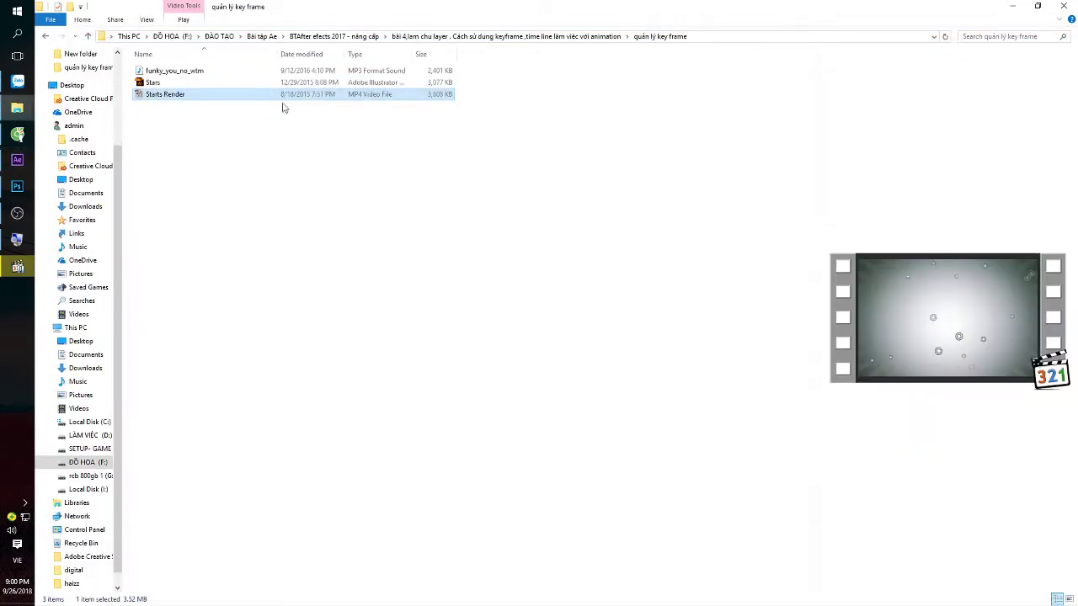
{"action": "double_click", "coordinate": [190, 95]}
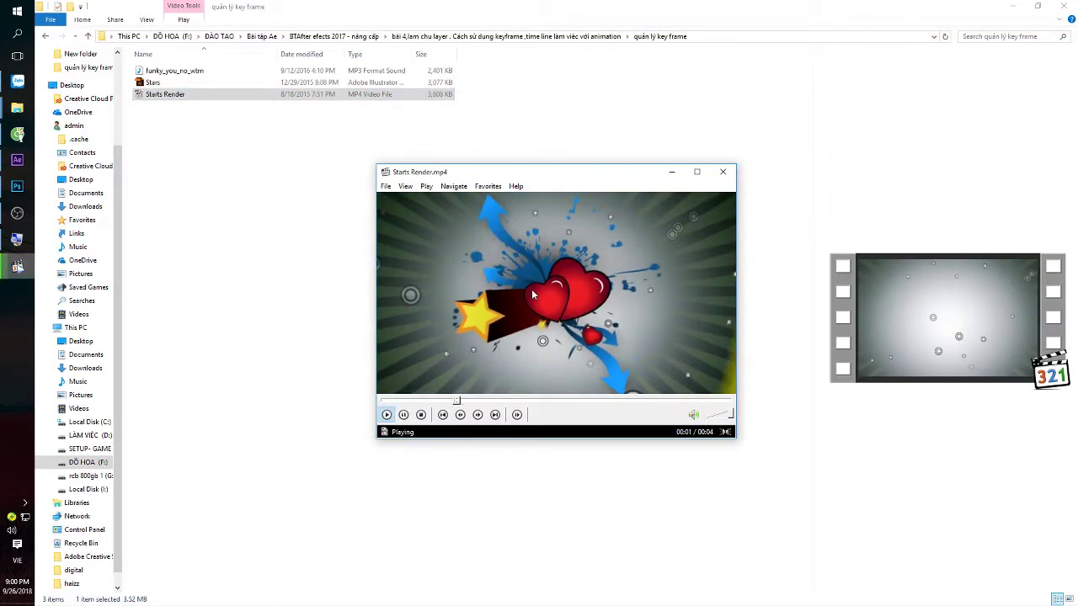
{"action": "left_click", "coordinate": [537, 250]}
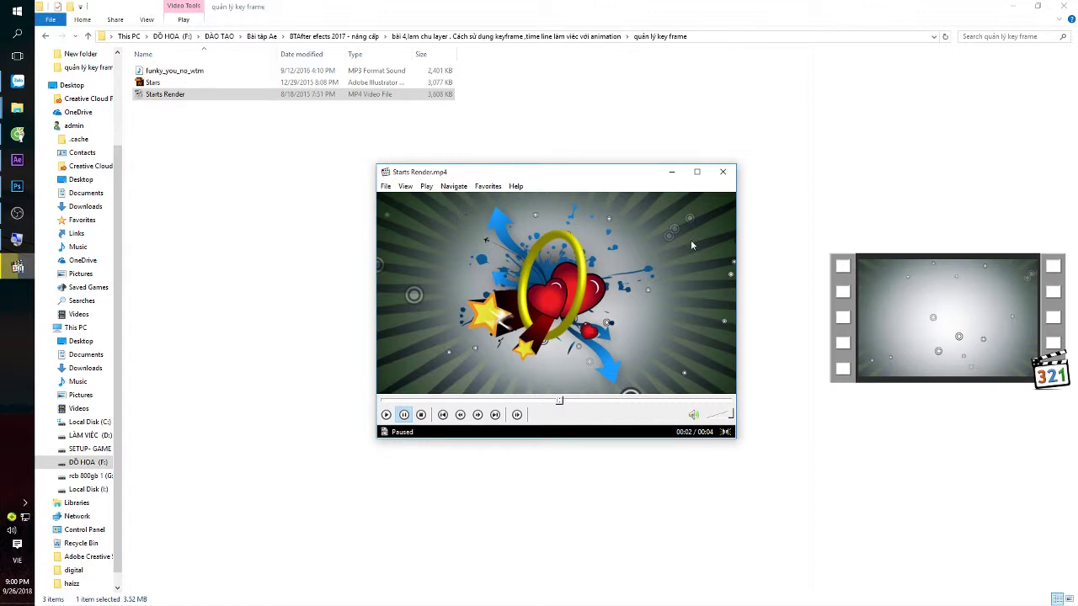
{"action": "left_click", "coordinate": [593, 251]}
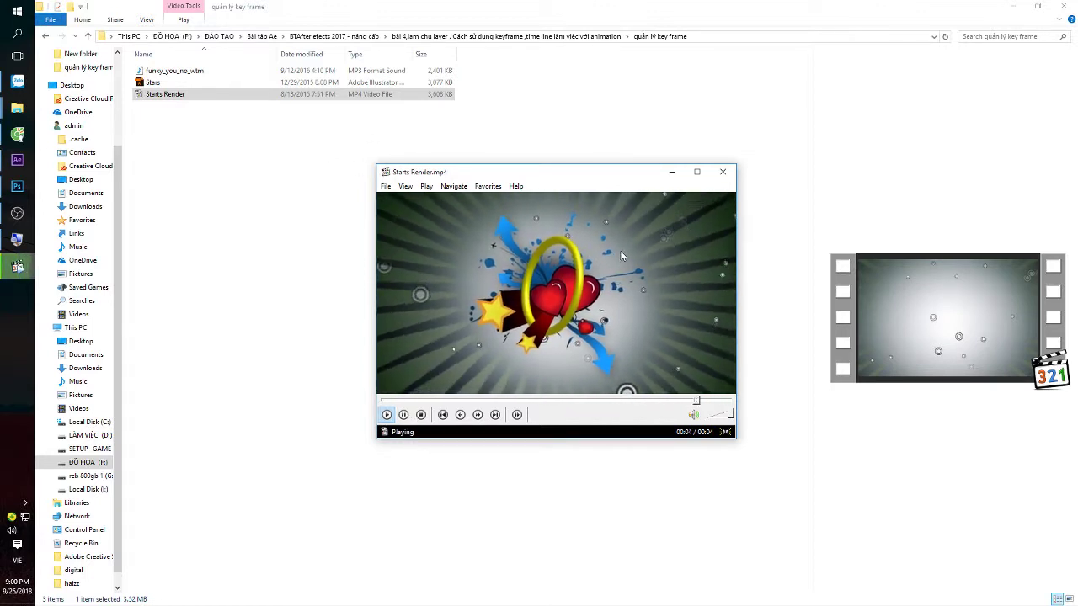
{"action": "left_click", "coordinate": [612, 258]}
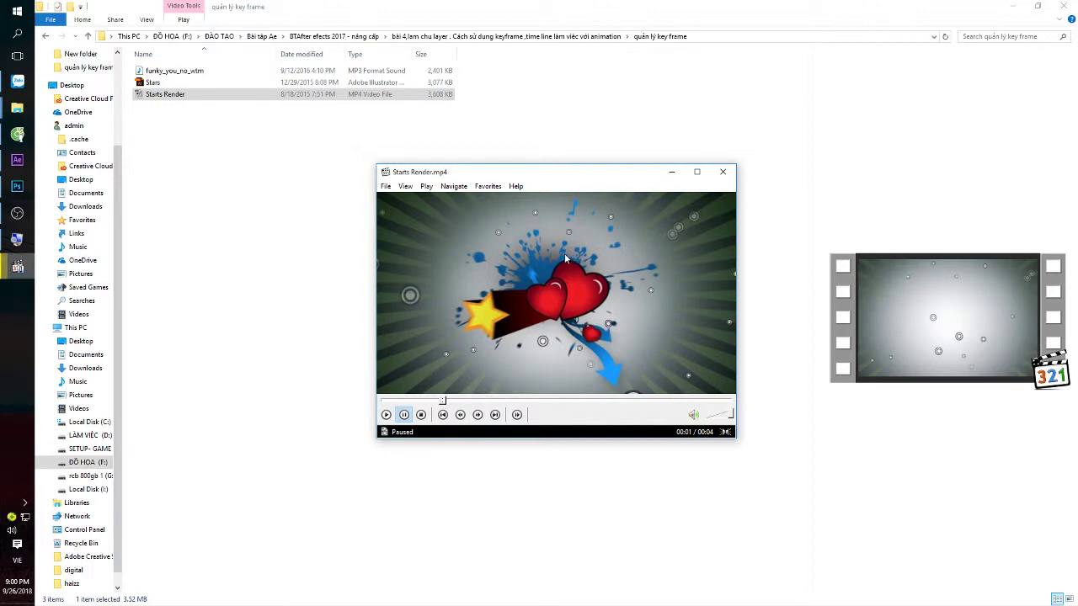
{"action": "left_click", "coordinate": [194, 82]}
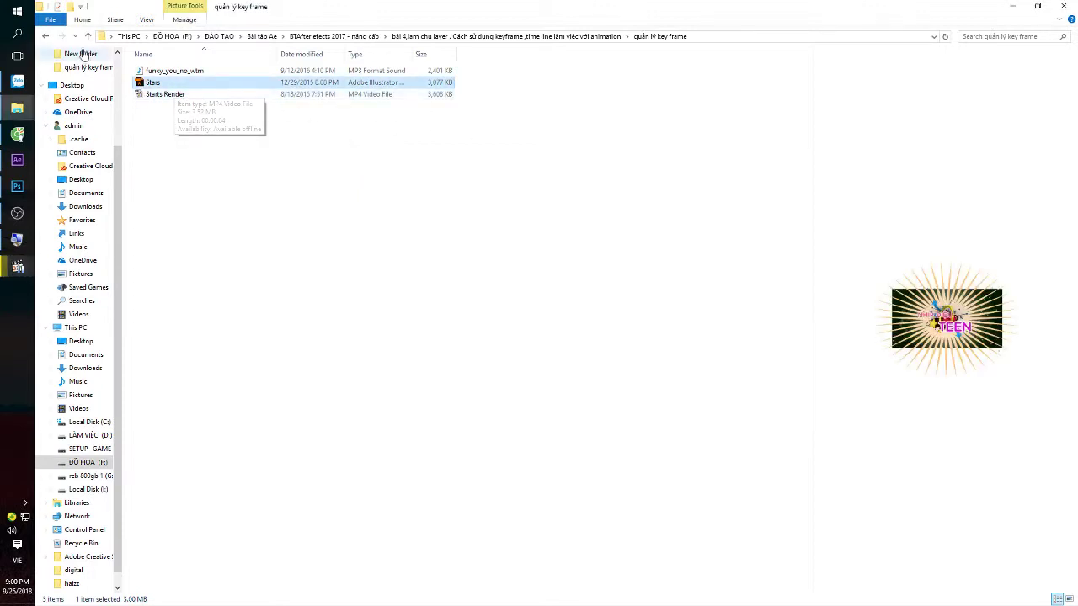
Enter the 1 làm chủ layer editing subfolder and preview its cá and làm chủ layer videos.
{"action": "left_click", "coordinate": [46, 36]}
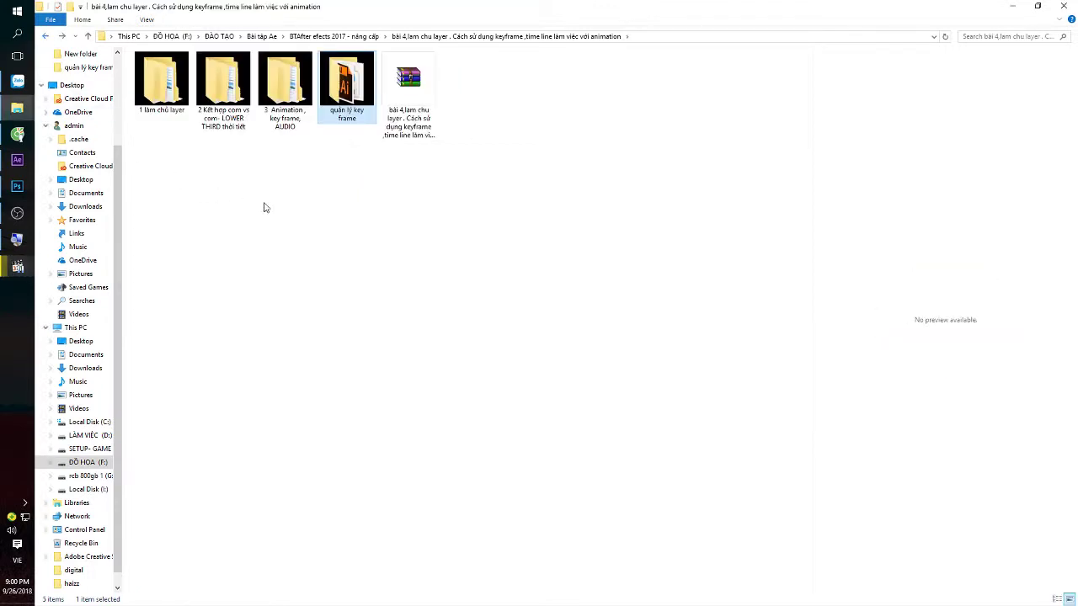
{"action": "left_click", "coordinate": [376, 177]}
{"action": "double_click", "coordinate": [173, 91]}
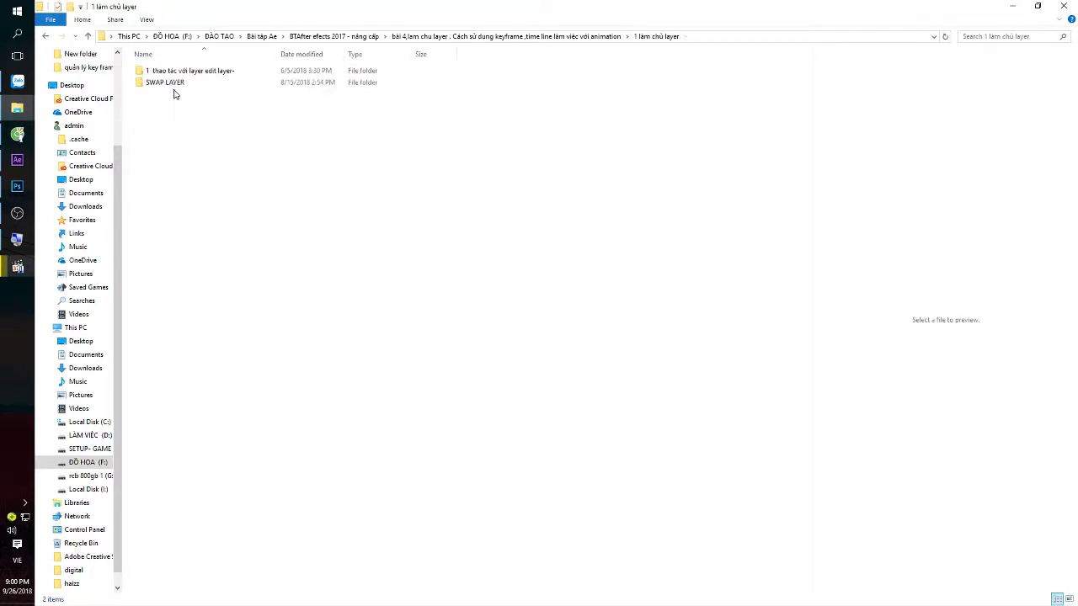
{"action": "double_click", "coordinate": [192, 74]}
{"action": "left_click", "coordinate": [218, 82]}
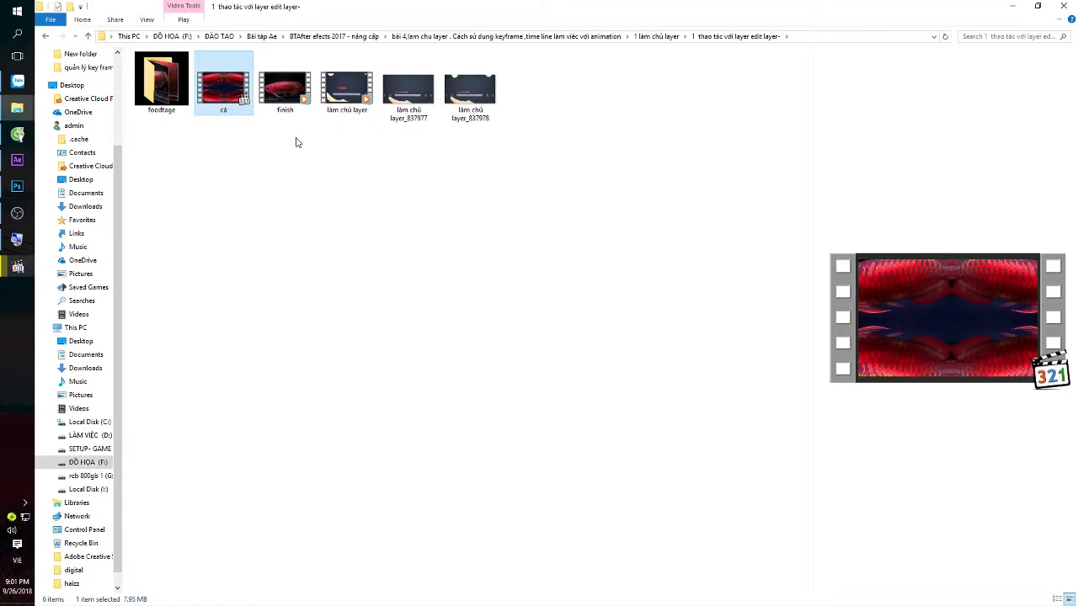
{"action": "left_click", "coordinate": [346, 91]}
{"action": "left_click", "coordinate": [394, 91]}
{"action": "left_click", "coordinate": [352, 91]}
{"action": "left_click", "coordinate": [229, 84]}
Browse SWAP LAYER's intance vs copy and Photo_Album_3d folders, then return to SWAP LAYER.
{"action": "key", "text": "BackSpace"}
{"action": "left_click", "coordinate": [193, 83]}
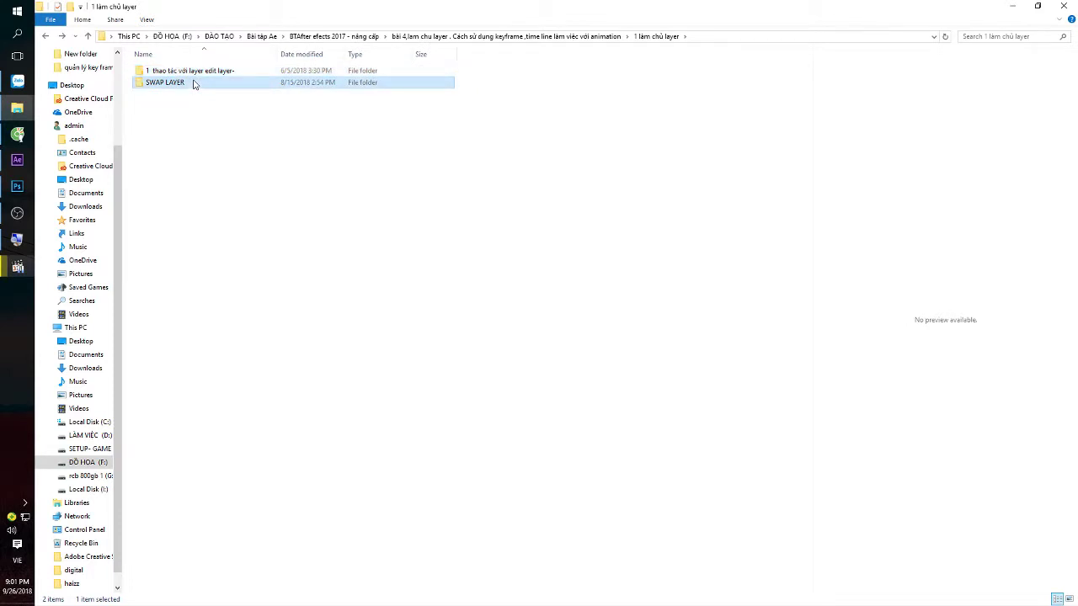
{"action": "double_click", "coordinate": [192, 83]}
{"action": "double_click", "coordinate": [182, 72]}
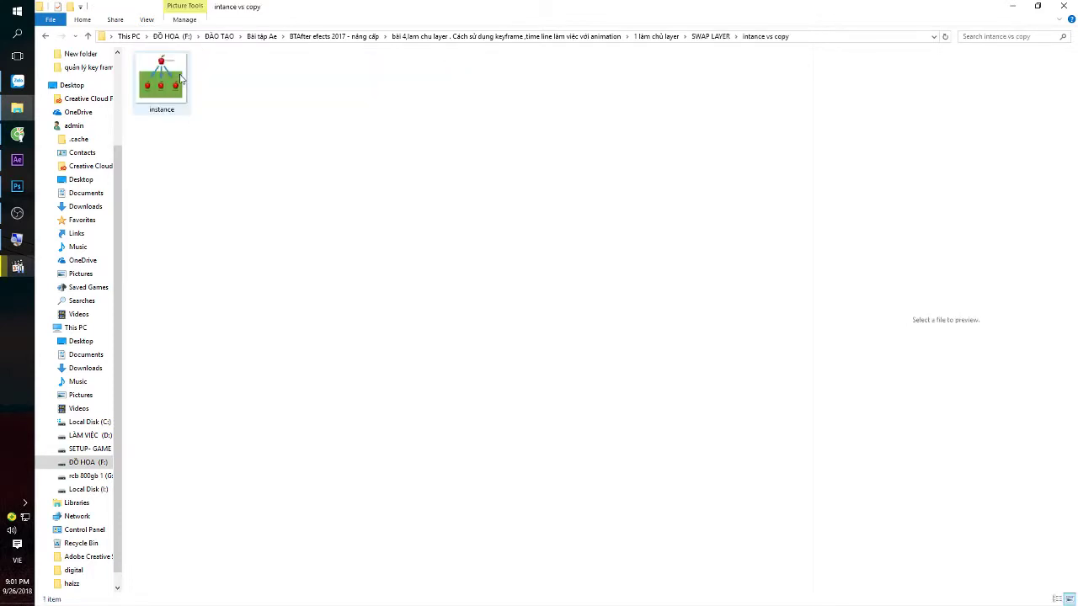
{"action": "key", "text": "BackSpace"}
{"action": "left_click", "coordinate": [154, 84]}
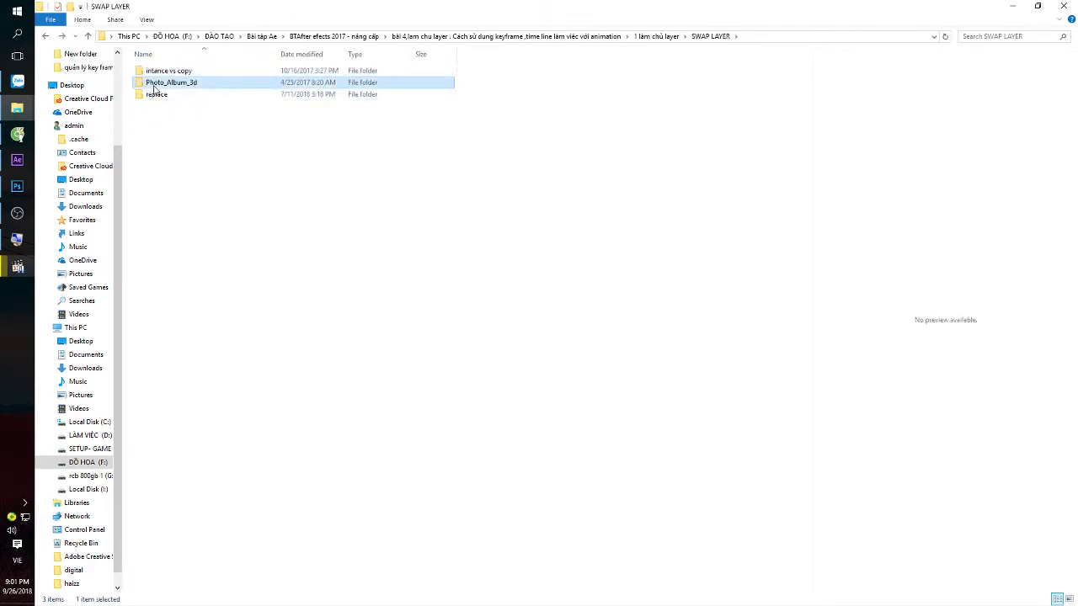
{"action": "double_click", "coordinate": [154, 86]}
{"action": "left_click", "coordinate": [154, 92]}
{"action": "left_click", "coordinate": [154, 86]}
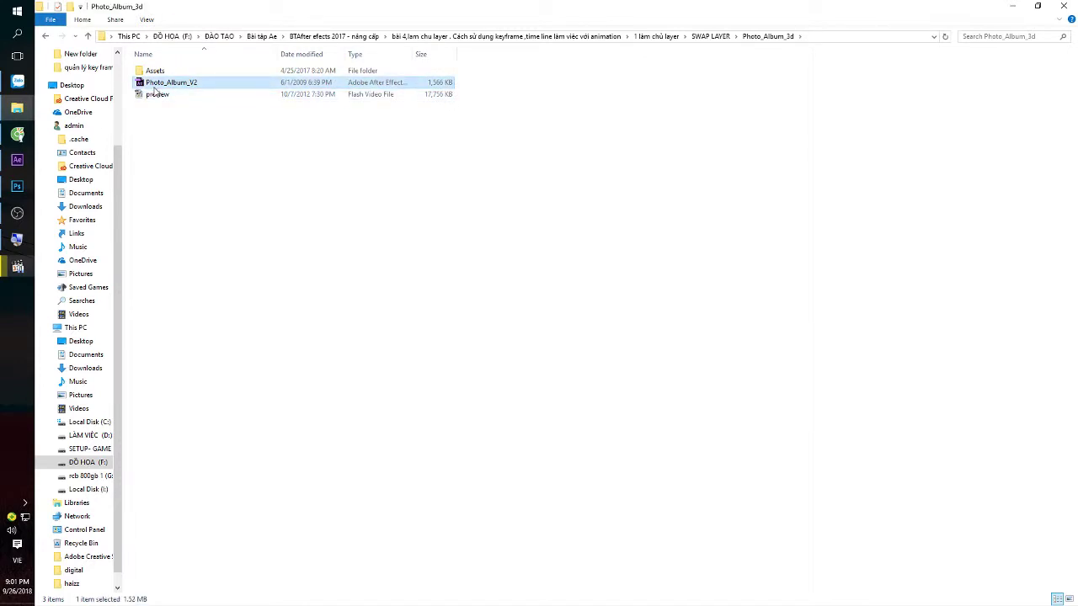
{"action": "key", "text": "BackSpace"}
Open spam (converted).aep from the replace > track folder.
{"action": "double_click", "coordinate": [157, 94]}
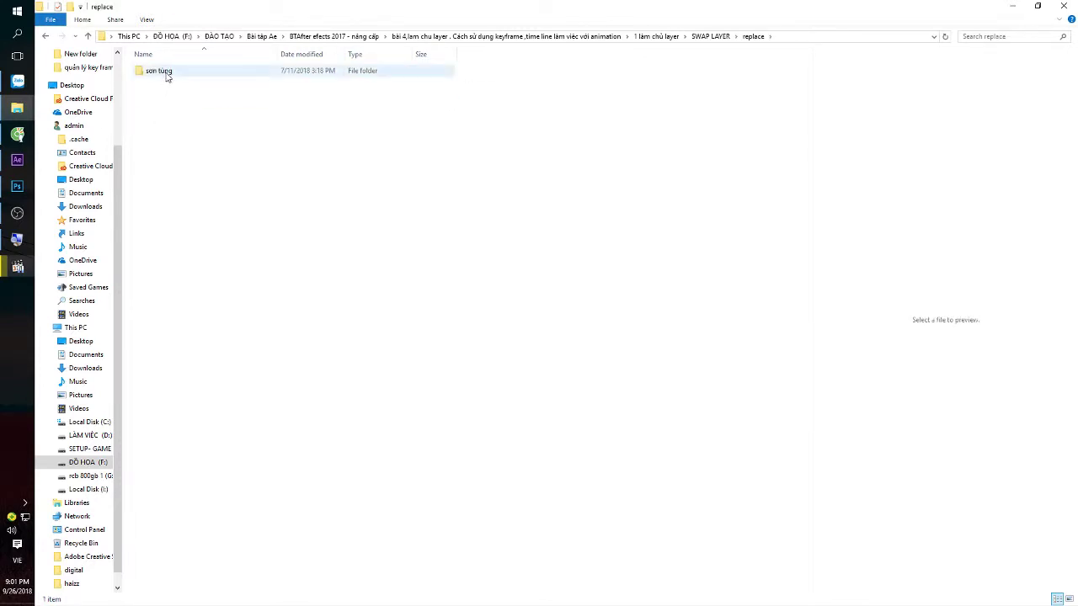
{"action": "double_click", "coordinate": [160, 74]}
{"action": "double_click", "coordinate": [156, 71]}
{"action": "left_click", "coordinate": [165, 84]}
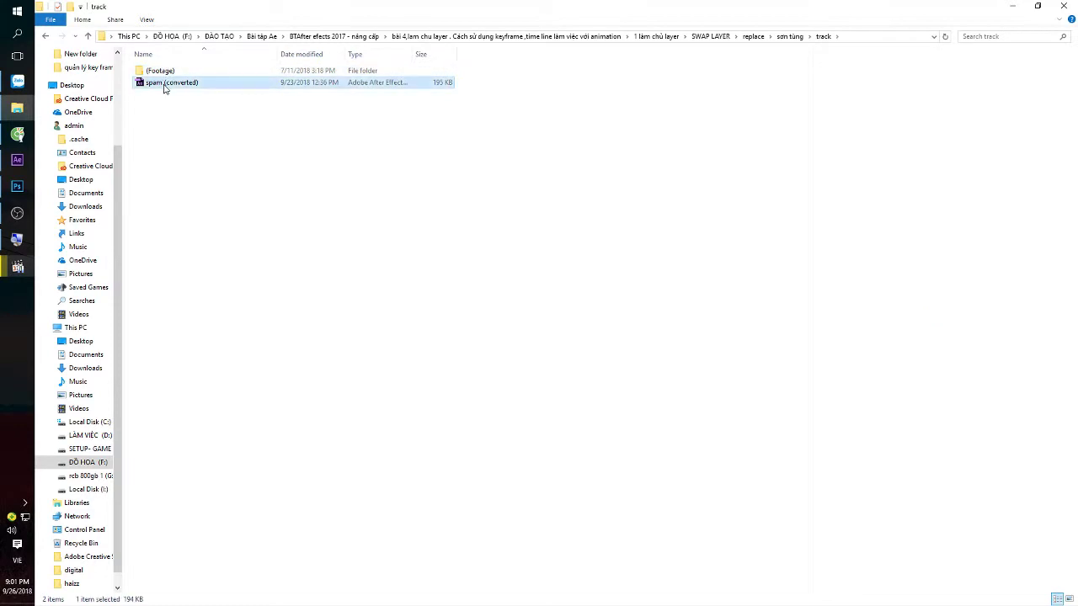
{"action": "double_click", "coordinate": [165, 85]}
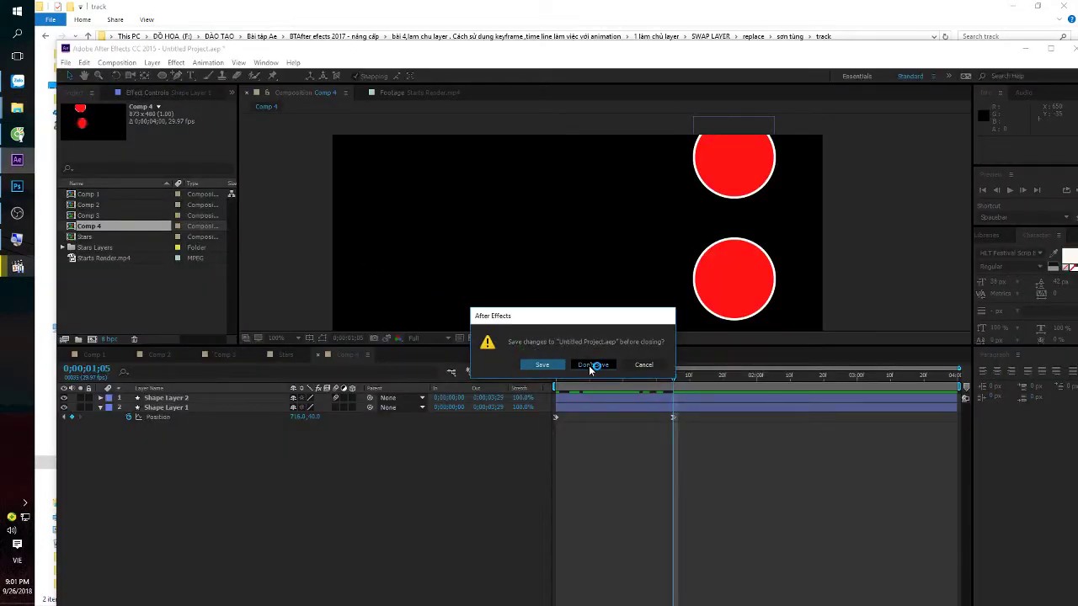
Discard Untitled Project, hide layer 3 in spam (converted), and move the time to 0:00:51:20.
{"action": "left_click", "coordinate": [590, 366]}
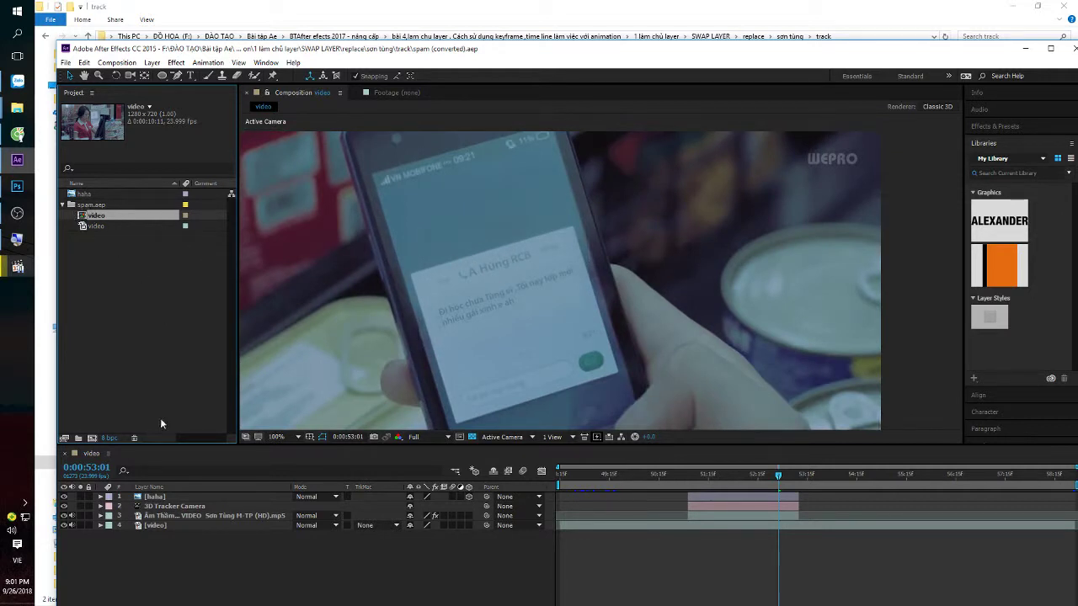
{"action": "left_click", "coordinate": [64, 515]}
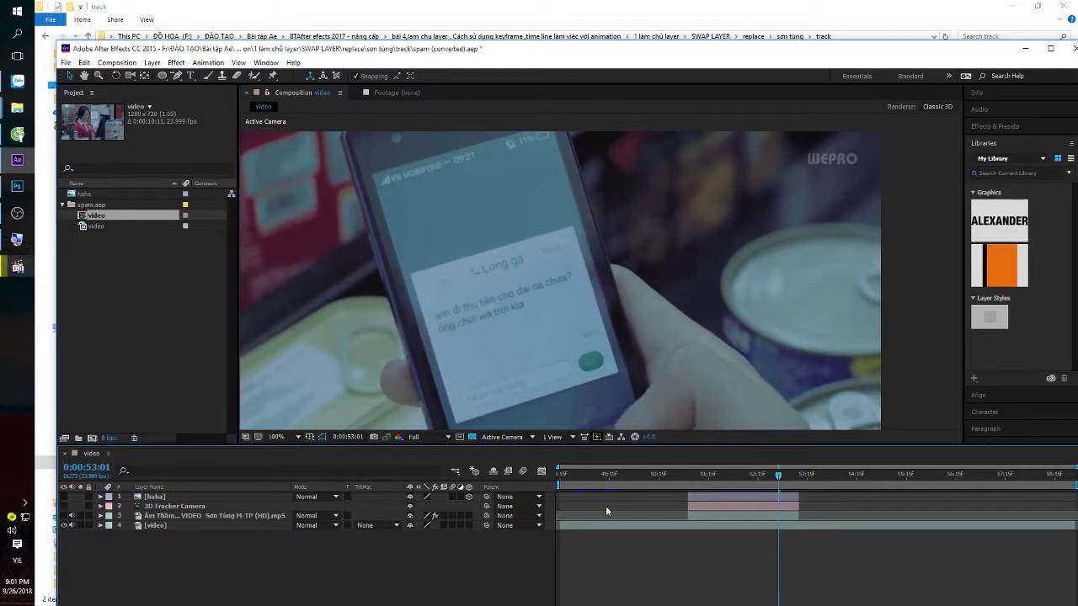
{"action": "scroll", "coordinate": [467, 310], "scroll_direction": "up", "scroll_amount": 1}
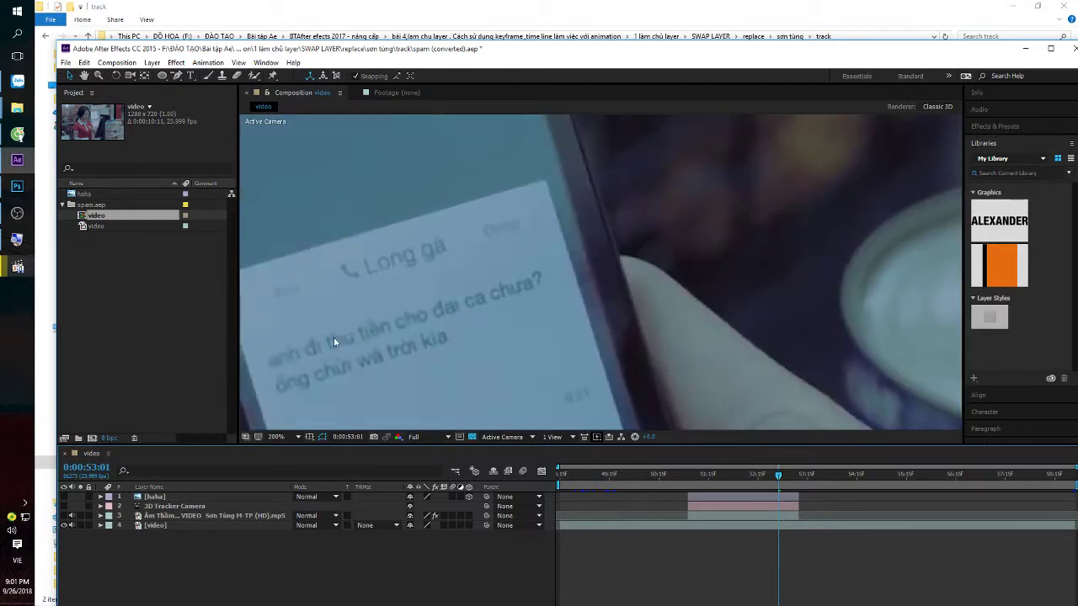
{"action": "scroll", "coordinate": [457, 320], "scroll_direction": "down", "scroll_amount": 1}
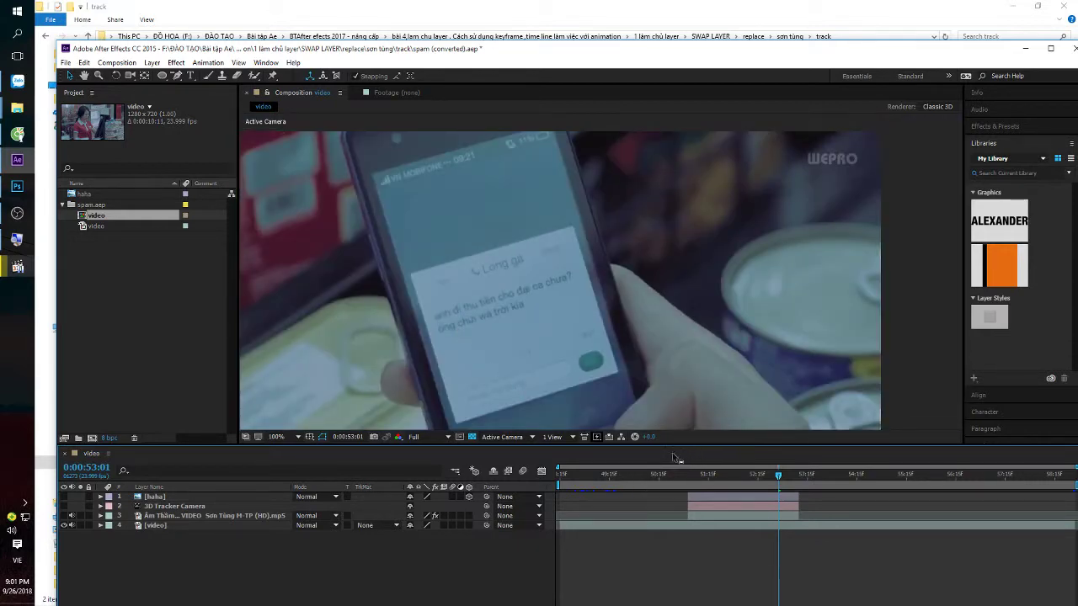
{"action": "left_click", "coordinate": [621, 475]}
{"action": "left_click_drag", "start_coordinate": [621, 475], "coordinate": [719, 475]}
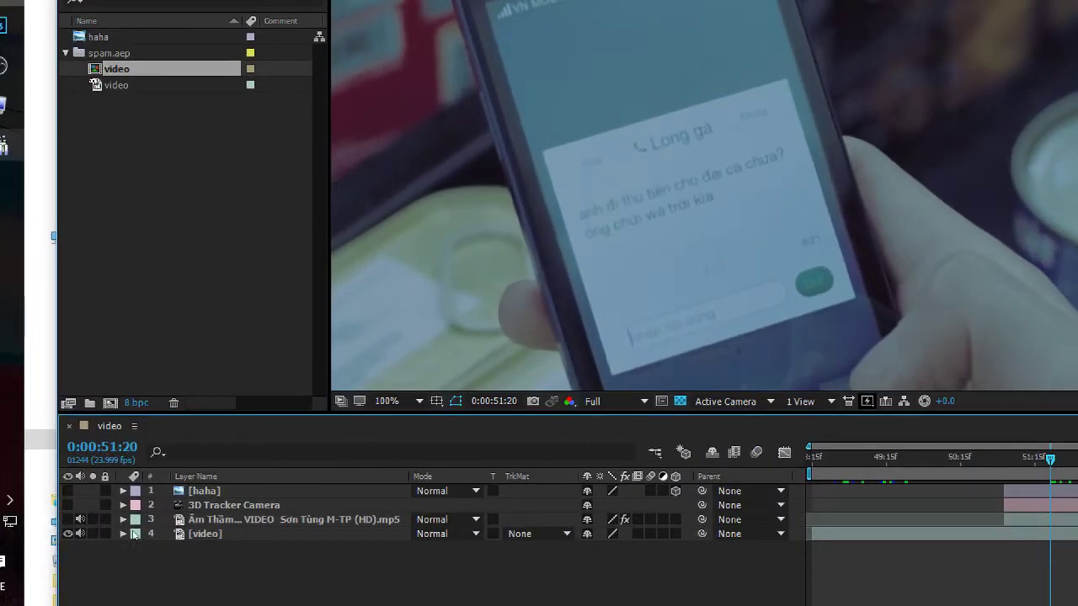
Check the video and 3D Tracker Camera layers, then turn on and select layer 1 [haha].
{"action": "left_click", "coordinate": [152, 530]}
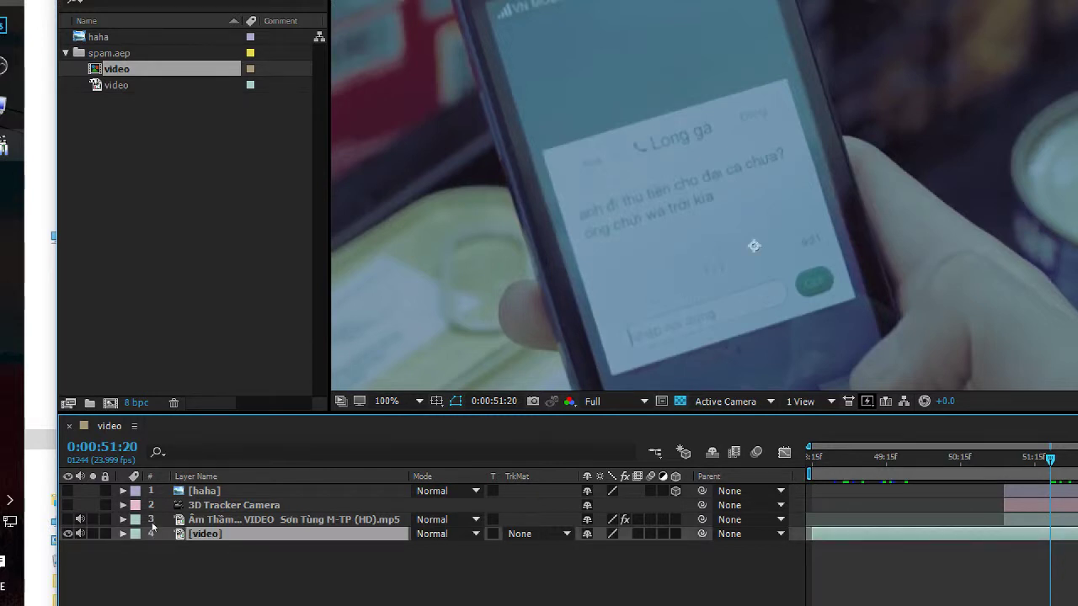
{"action": "left_click", "coordinate": [154, 520]}
{"action": "left_click", "coordinate": [166, 504]}
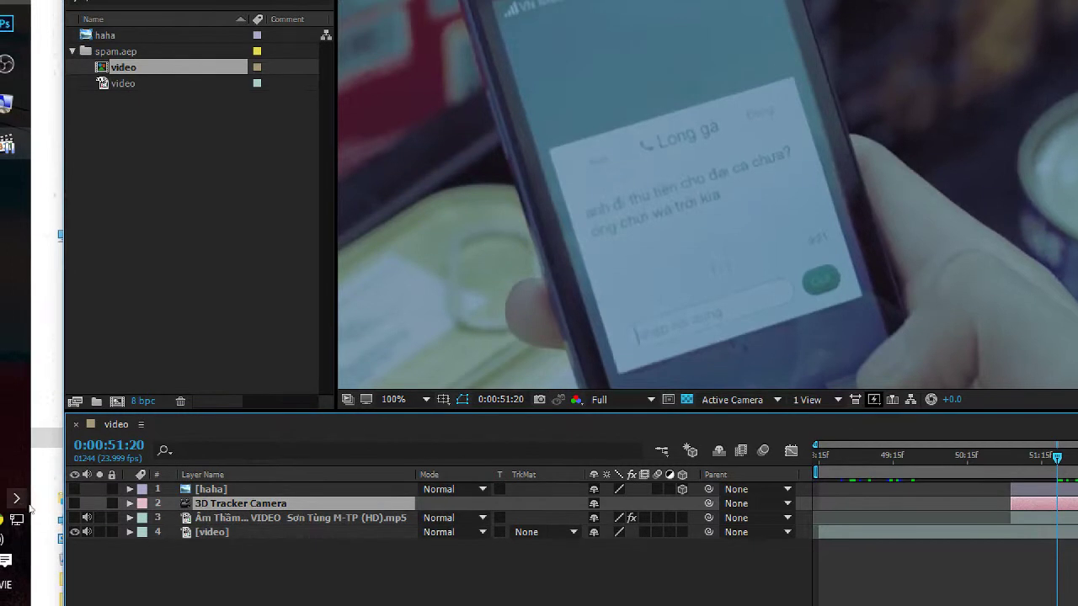
{"action": "left_click", "coordinate": [74, 488]}
{"action": "key", "text": "ctrl+Up"}
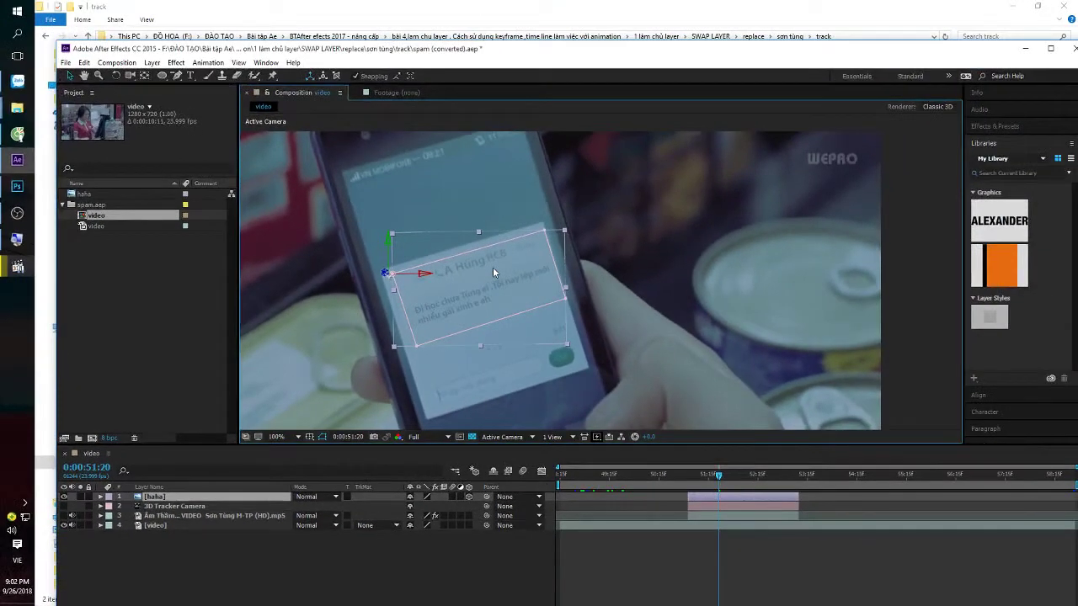
{"action": "left_click_drag", "start_coordinate": [718, 475], "coordinate": [744, 483]}
{"action": "left_click", "coordinate": [755, 395]}
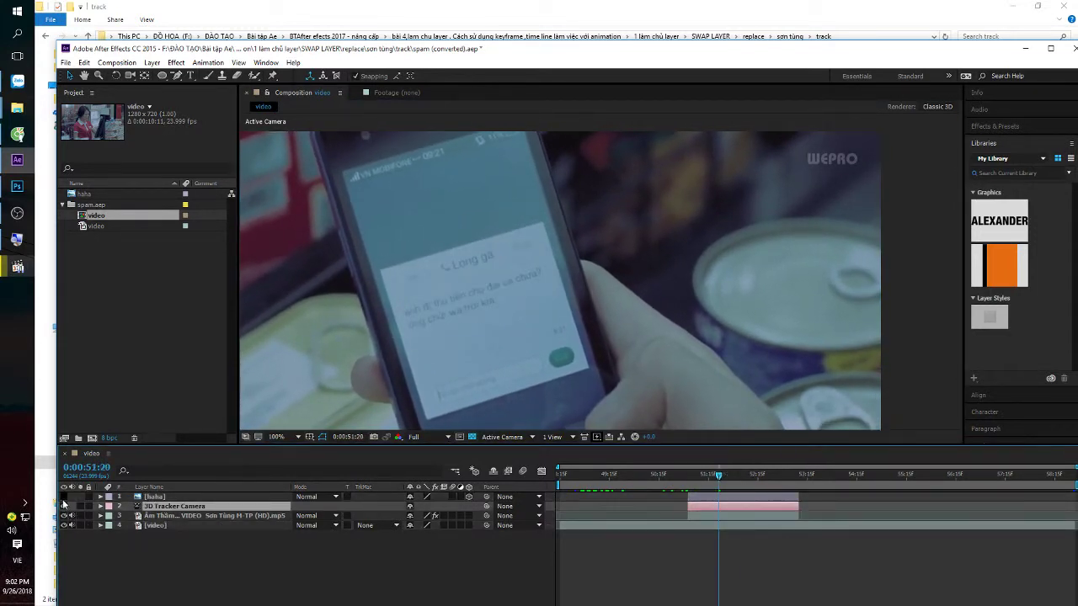
{"action": "left_click", "coordinate": [214, 506]}
{"action": "left_click", "coordinate": [696, 476]}
{"action": "key", "text": "space"}
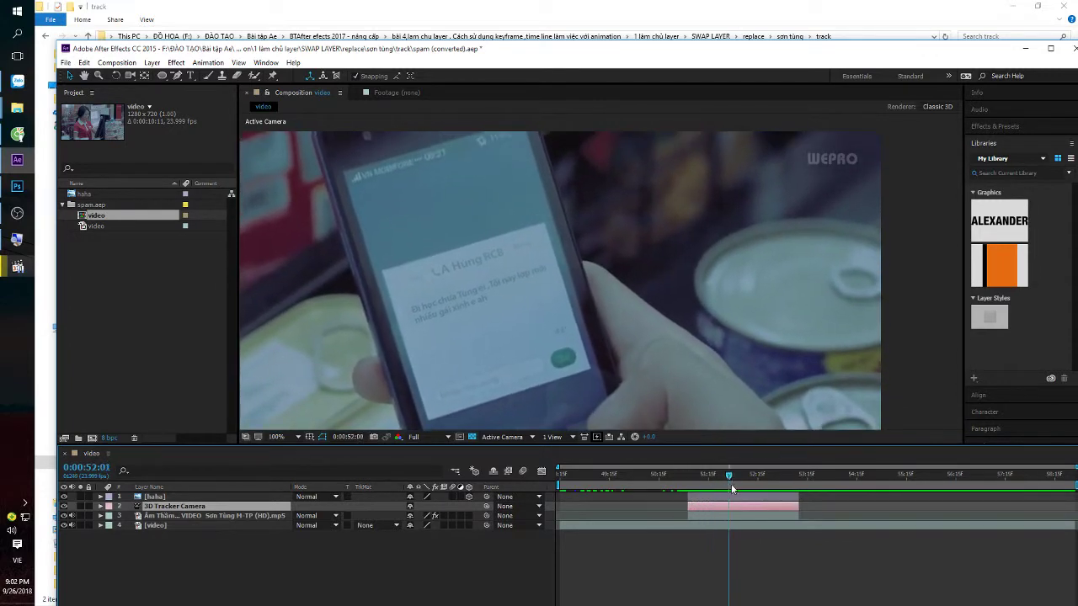
{"action": "left_click", "coordinate": [469, 313]}
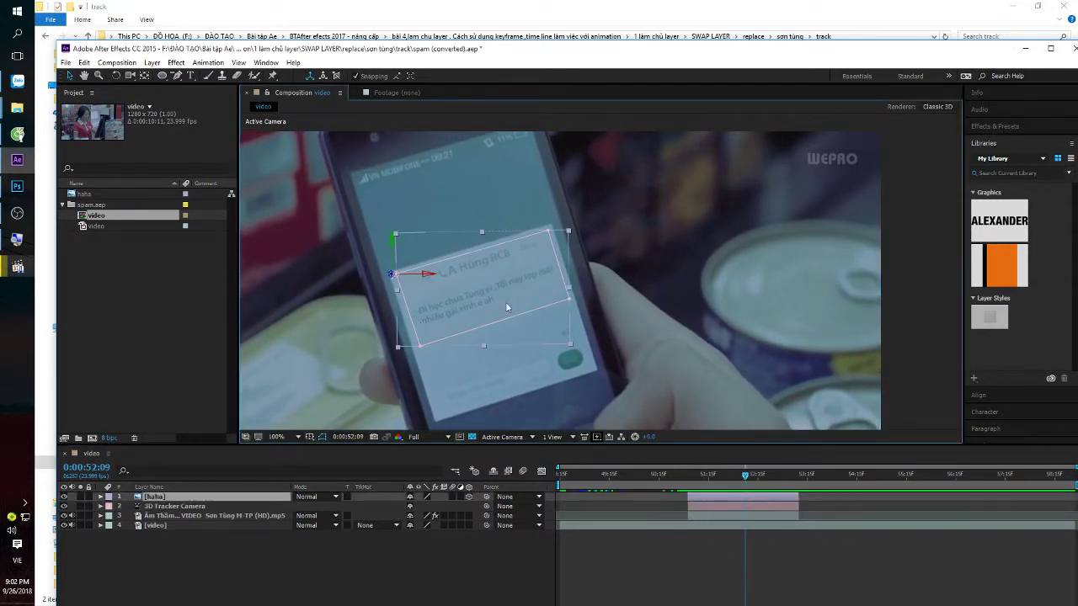
{"action": "left_click_drag", "start_coordinate": [511, 306], "coordinate": [598, 326]}
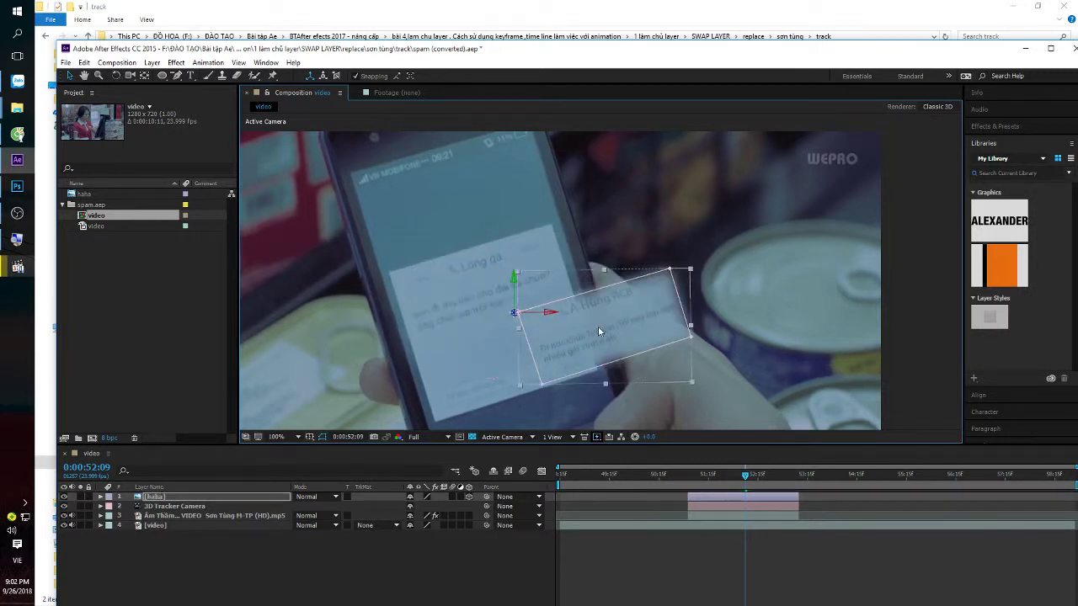
{"action": "key", "text": "ctrl+z"}
{"action": "left_click_drag", "start_coordinate": [753, 478], "coordinate": [751, 478]}
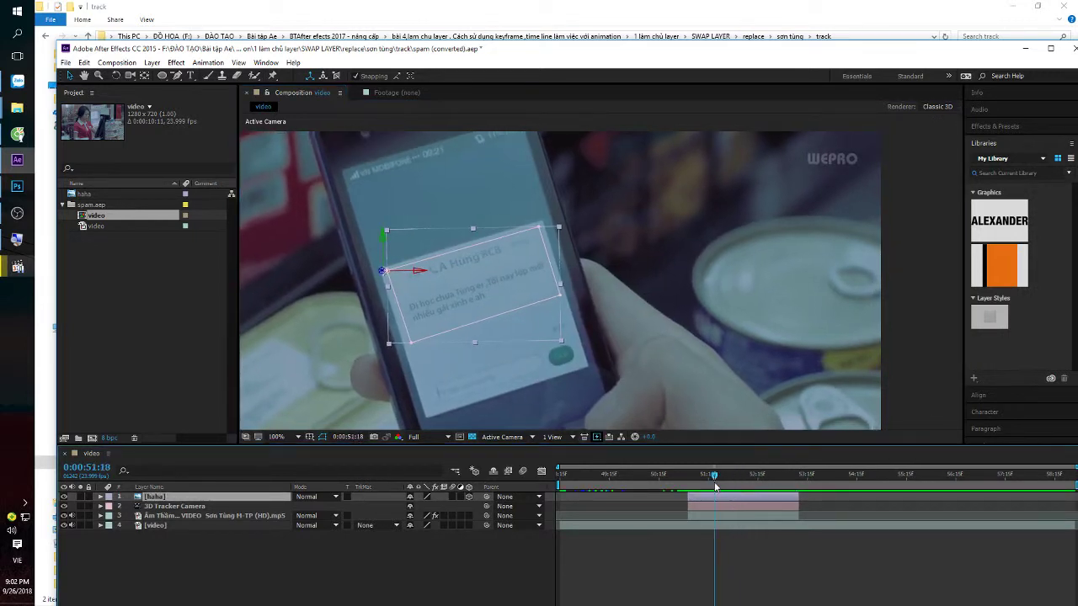
{"action": "double_click", "coordinate": [172, 318]}
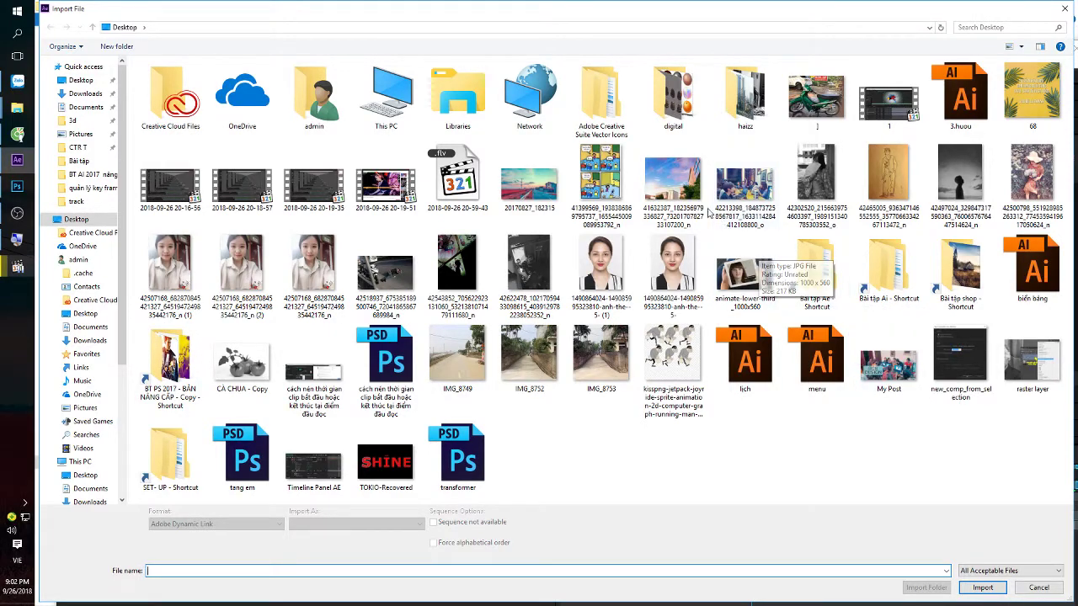
{"action": "double_click", "coordinate": [864, 358]}
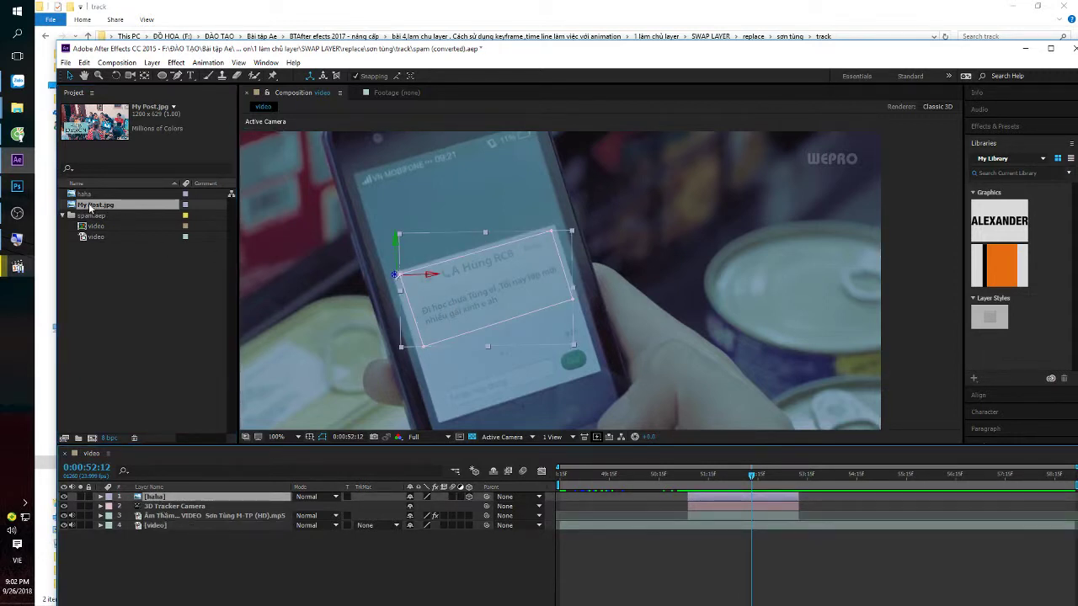
{"action": "left_click_drag", "start_coordinate": [95, 204], "coordinate": [155, 497]}
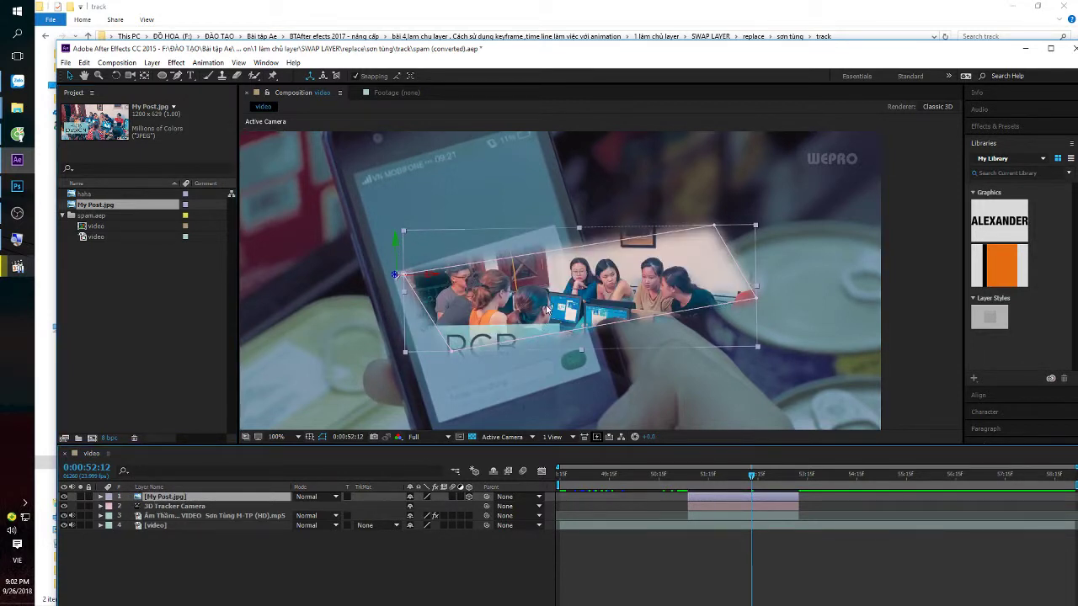
{"action": "key", "text": "ctrl+z"}
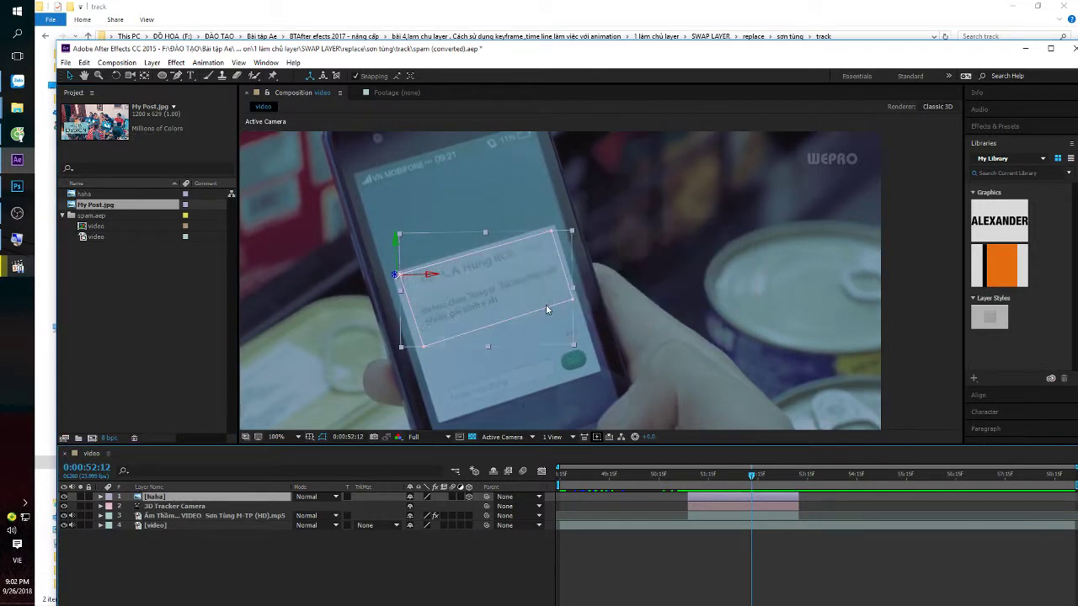
{"action": "left_click", "coordinate": [114, 206]}
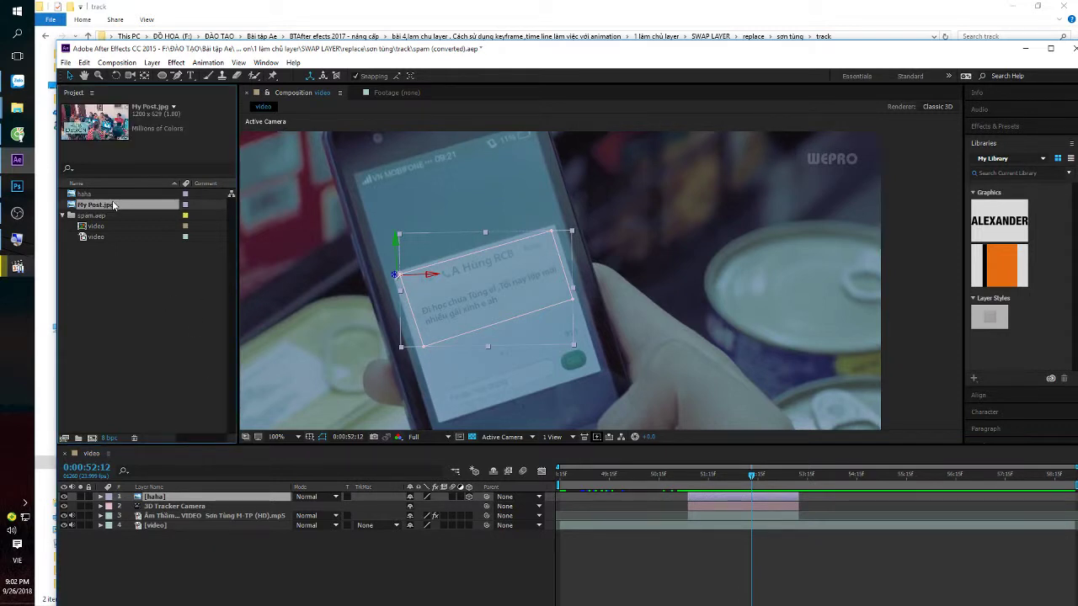
Look through the (Footage) folder and preview the JPG image in the sơn tùng folder.
{"action": "left_click", "coordinate": [390, 38]}
{"action": "double_click", "coordinate": [178, 72]}
{"action": "left_click", "coordinate": [165, 81]}
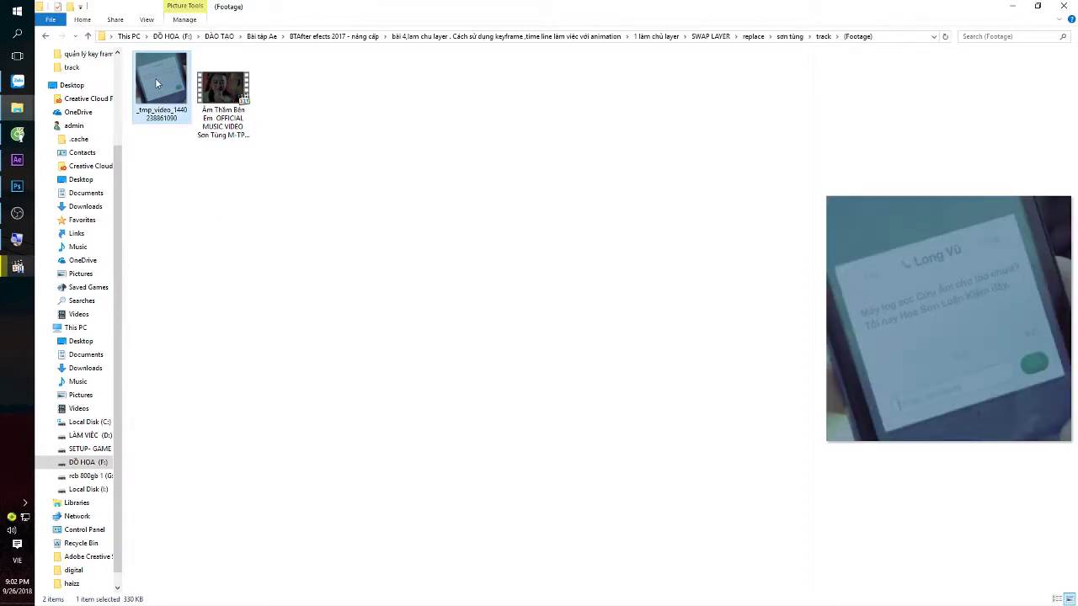
{"action": "left_click", "coordinate": [46, 36]}
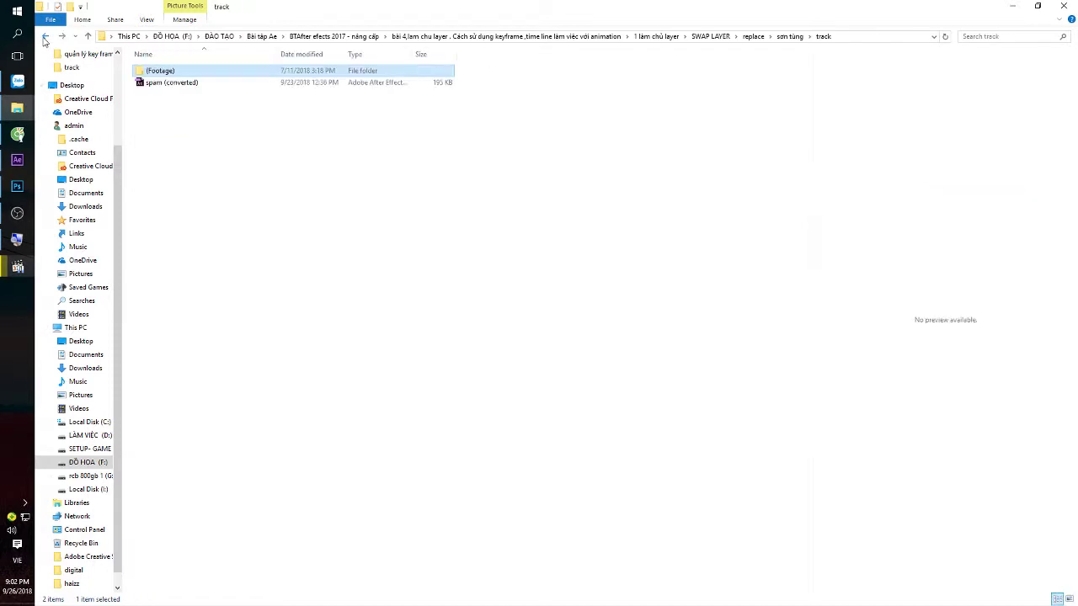
{"action": "left_click", "coordinate": [46, 36]}
{"action": "left_click", "coordinate": [172, 84]}
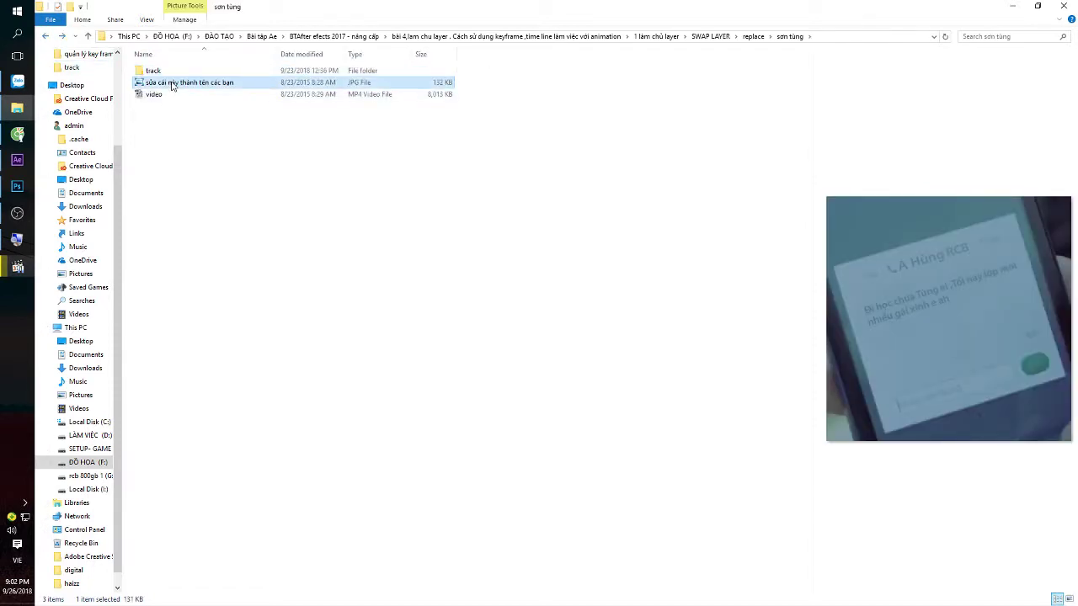
{"action": "left_click", "coordinate": [277, 140]}
{"action": "left_click", "coordinate": [169, 85]}
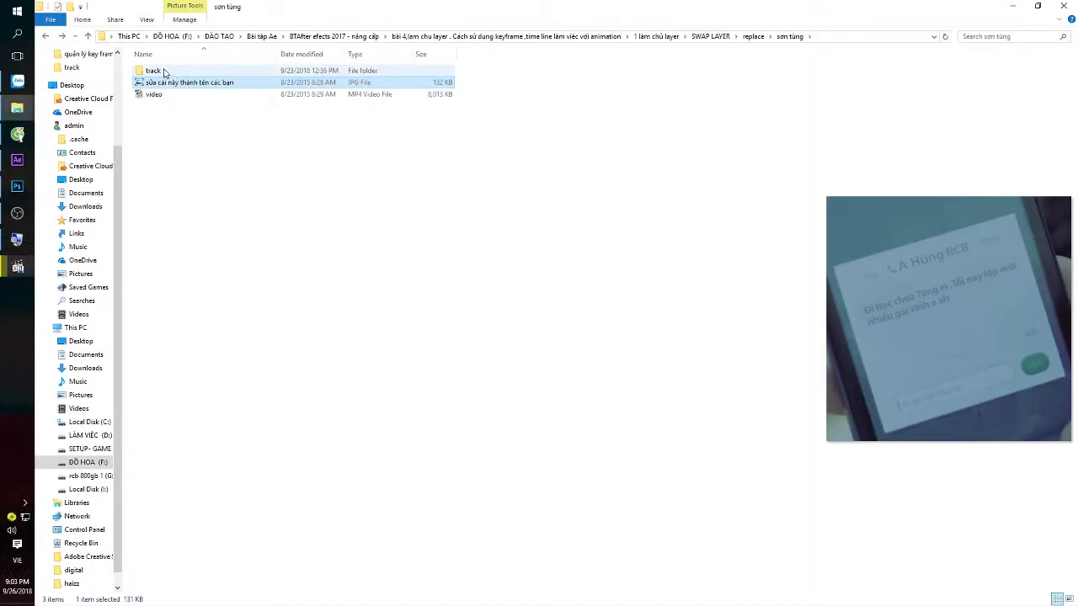
Go back up to SWAP LAYER, open Photo_Album_3d, and select Photo_Album_V2.aep.
{"action": "left_click", "coordinate": [164, 71]}
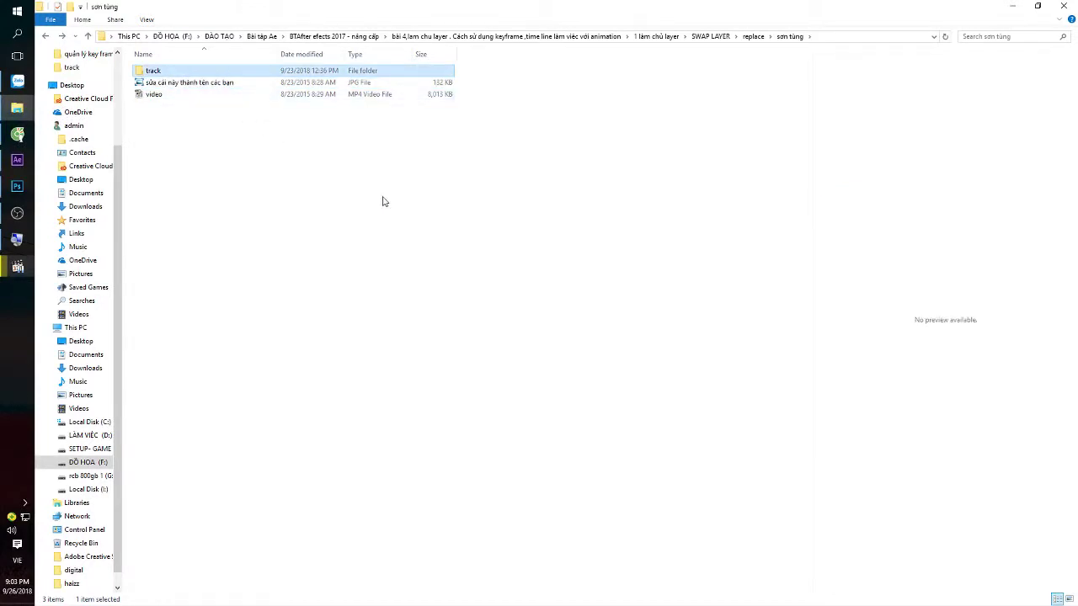
{"action": "left_click", "coordinate": [279, 147]}
{"action": "left_click", "coordinate": [163, 86]}
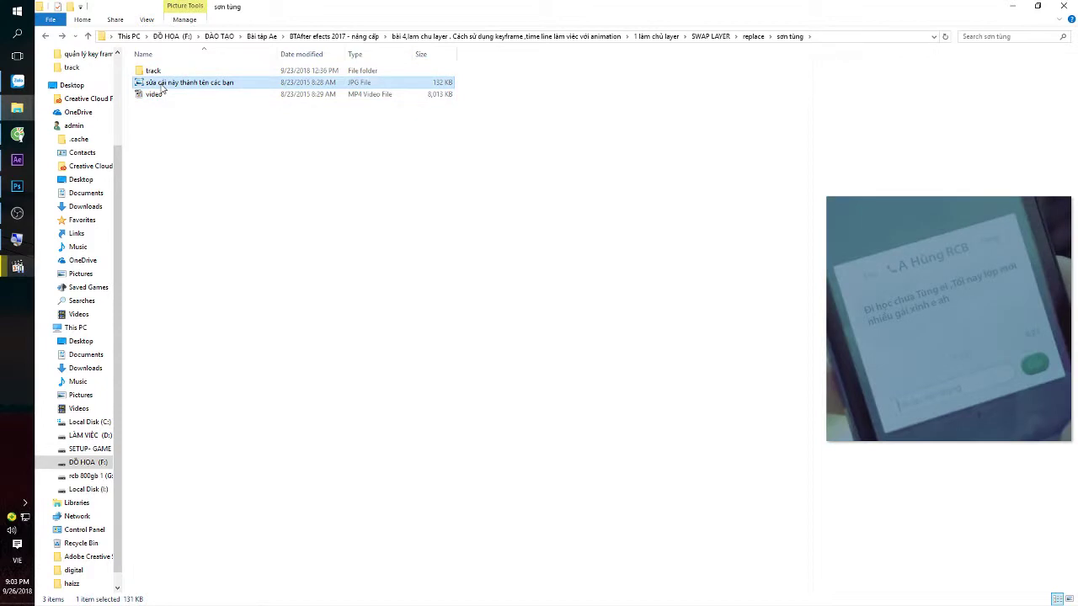
{"action": "left_click", "coordinate": [269, 170]}
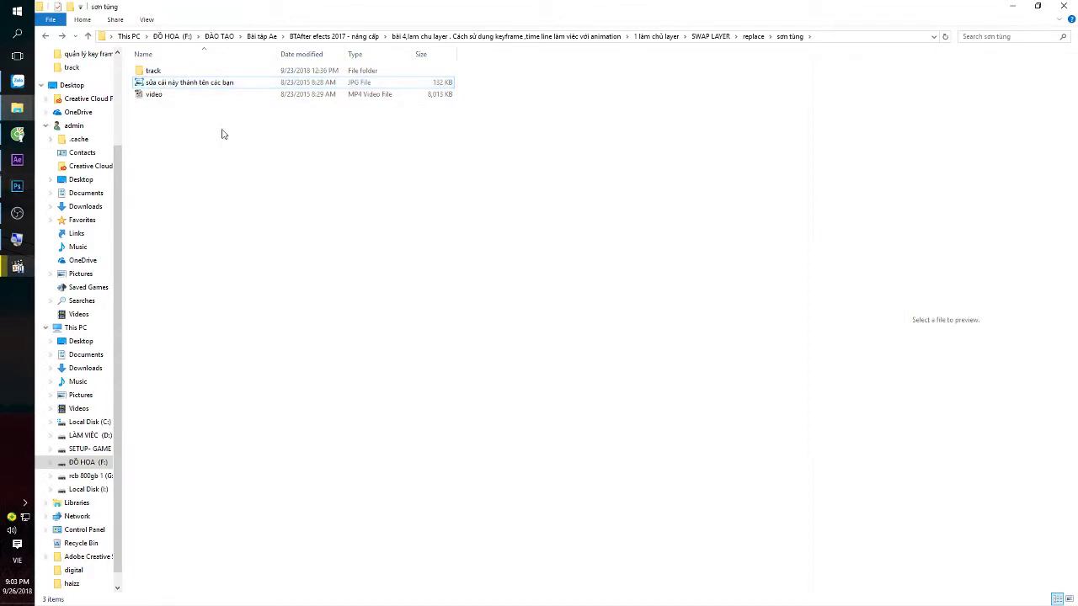
{"action": "left_click", "coordinate": [44, 37]}
{"action": "left_click", "coordinate": [45, 36]}
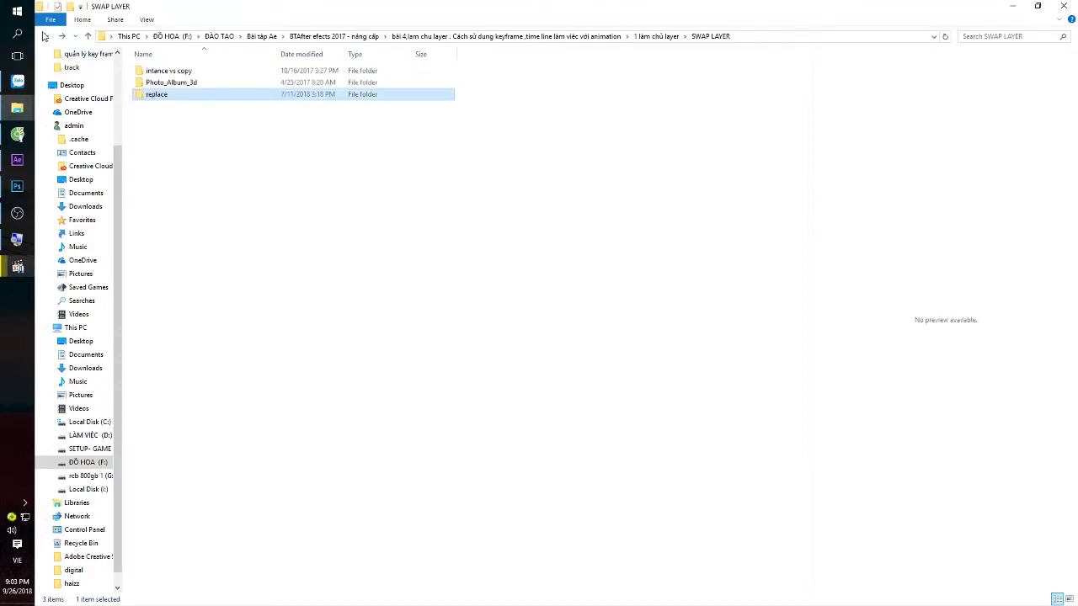
{"action": "double_click", "coordinate": [175, 83]}
{"action": "left_click", "coordinate": [171, 85]}
{"action": "double_click", "coordinate": [171, 86]}
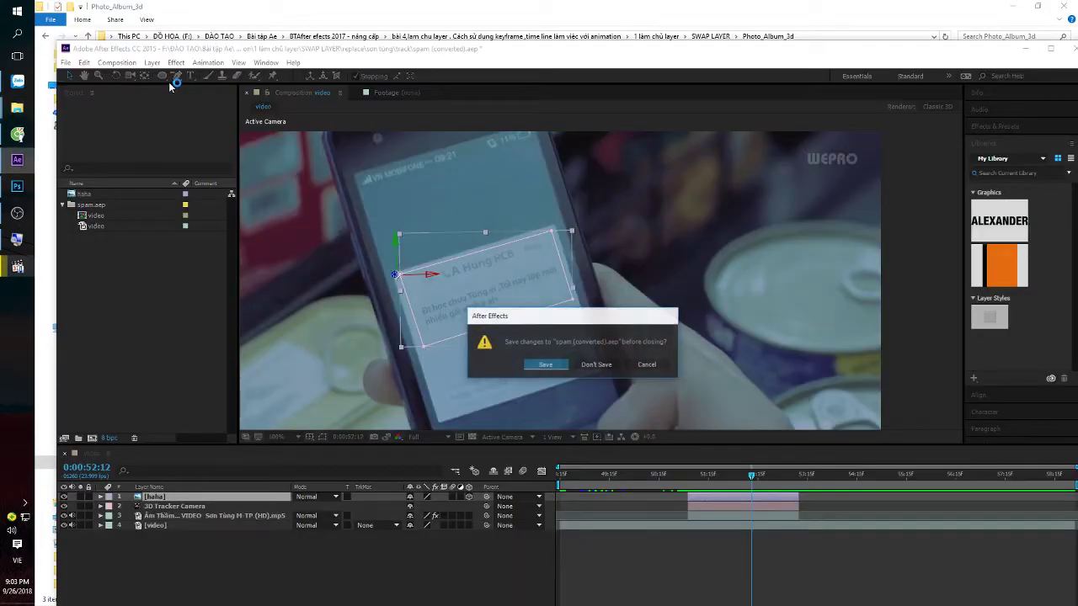
{"action": "left_click", "coordinate": [594, 365]}
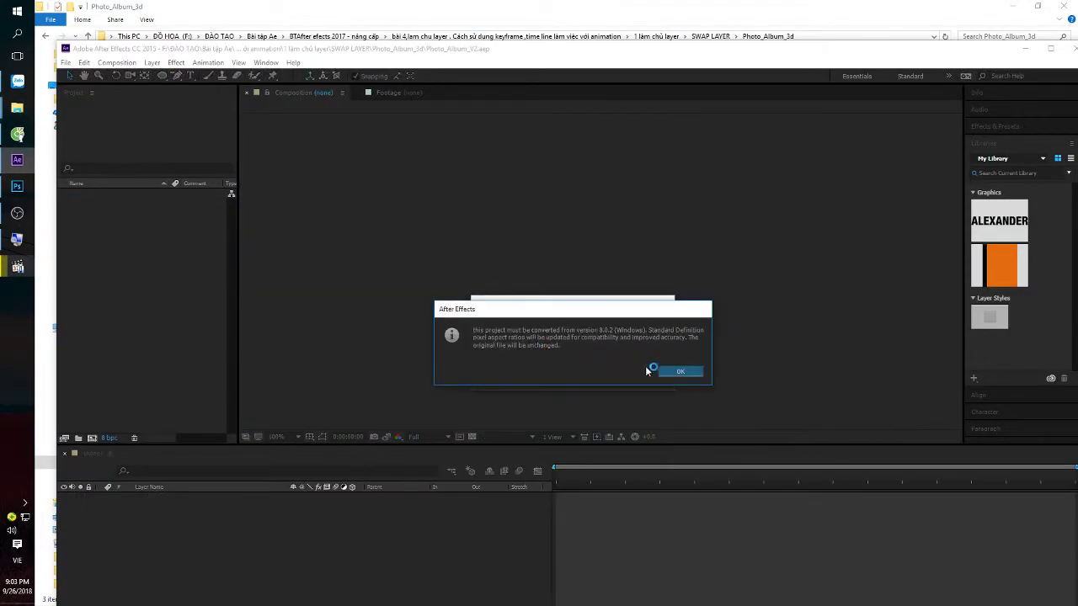
{"action": "left_click", "coordinate": [681, 371]}
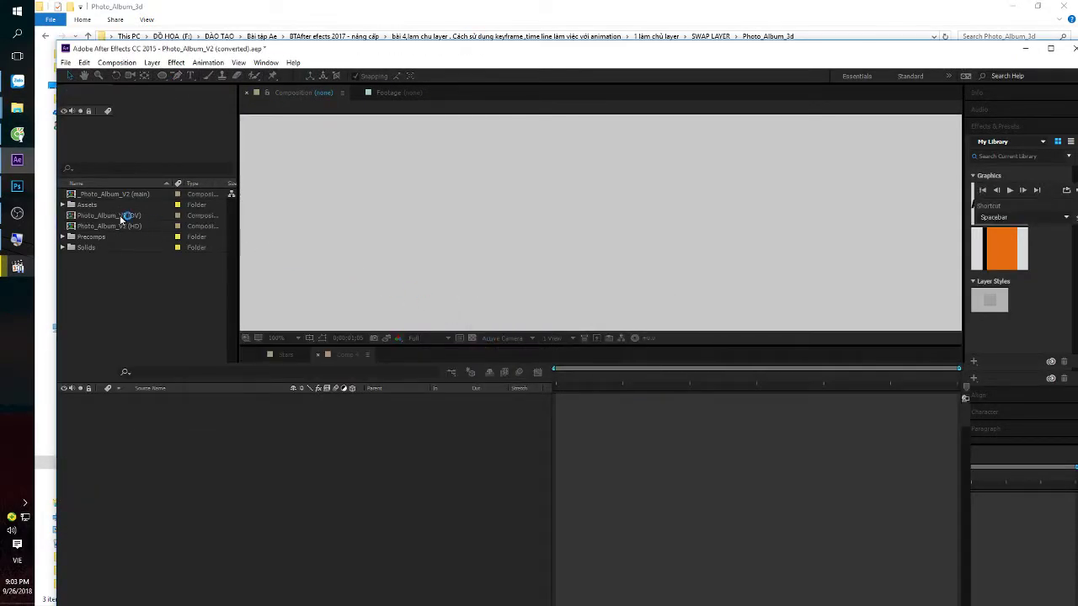
{"action": "double_click", "coordinate": [114, 215]}
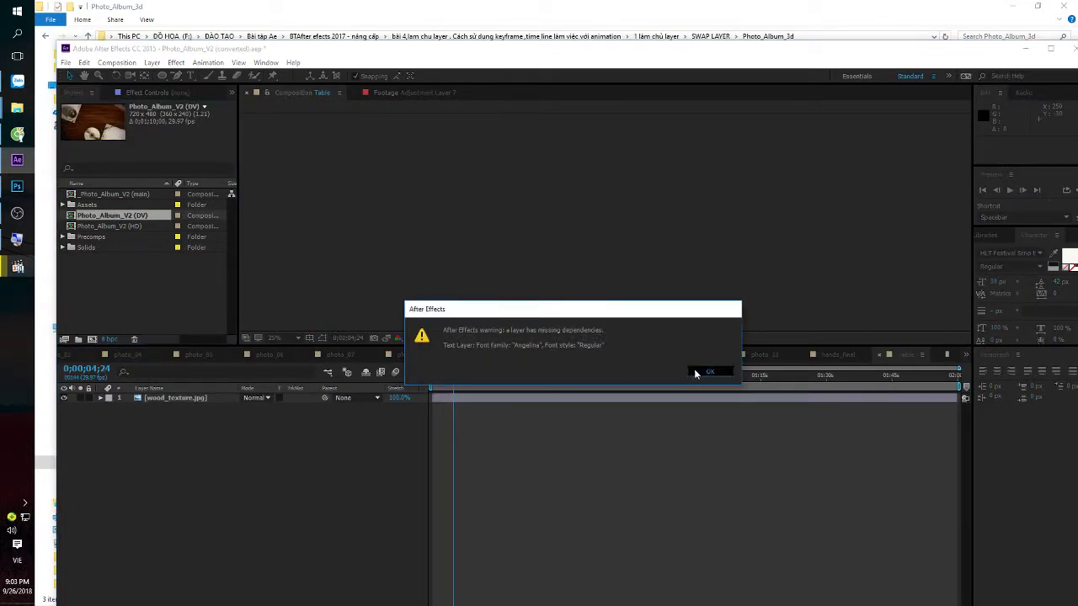
{"action": "left_click", "coordinate": [710, 372]}
{"action": "left_click", "coordinate": [474, 385]}
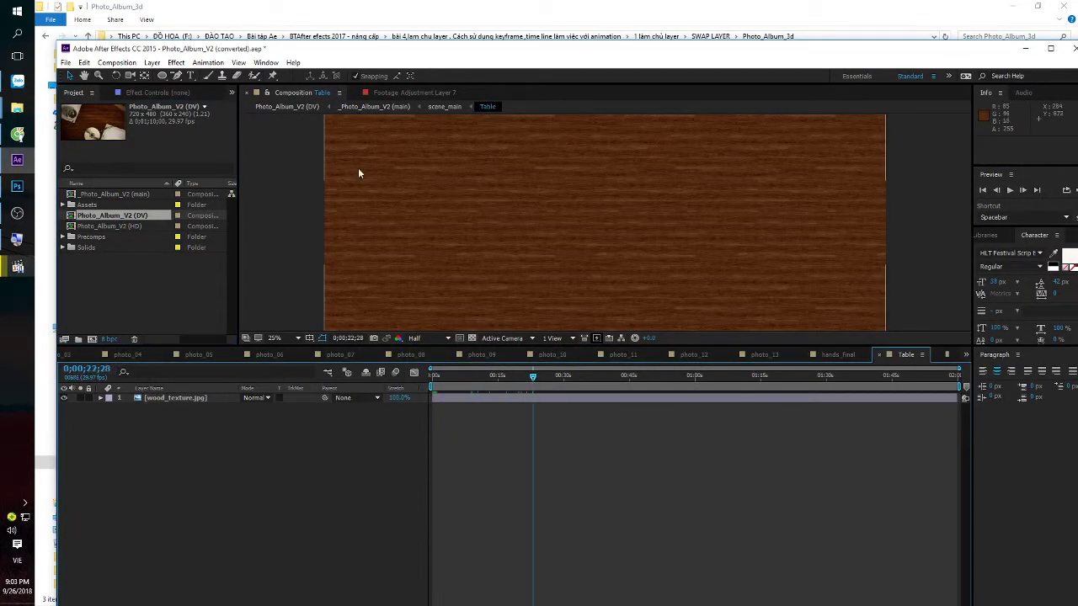
{"action": "left_click", "coordinate": [371, 107]}
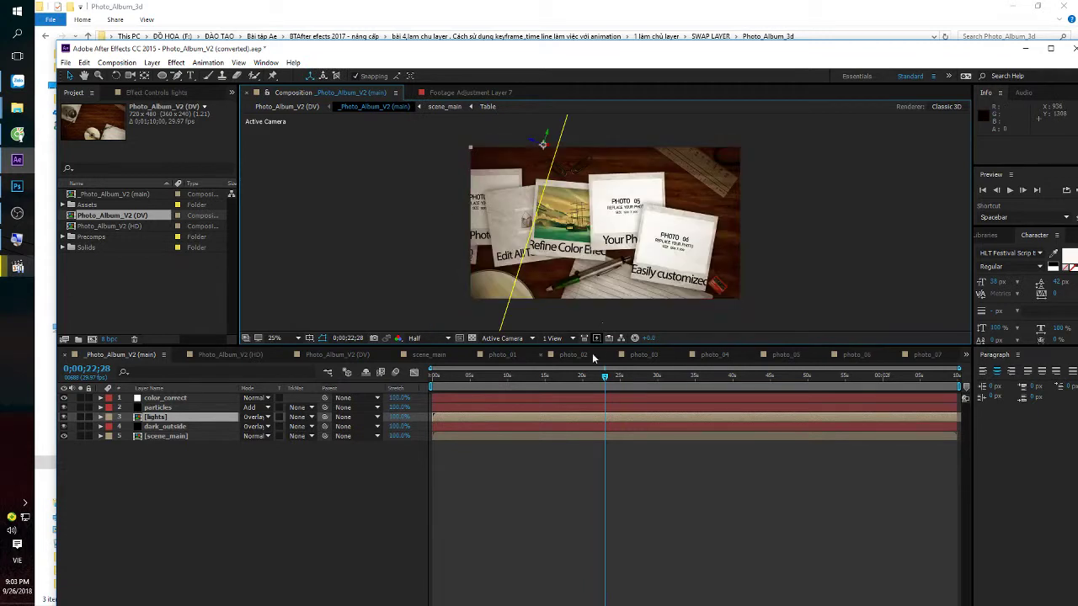
{"action": "left_click_drag", "start_coordinate": [539, 376], "coordinate": [468, 379]}
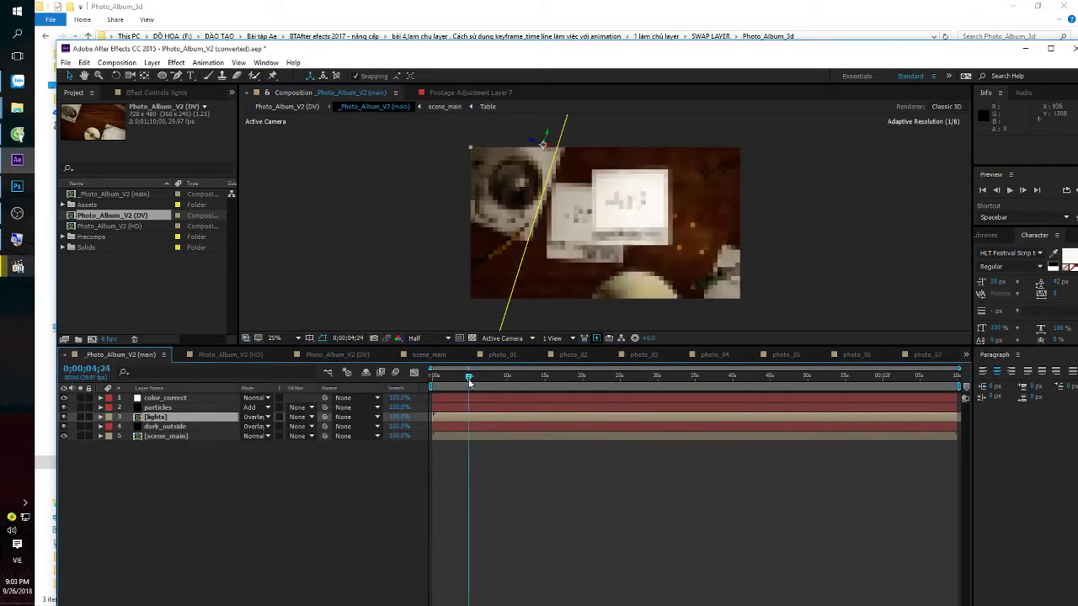
{"action": "scroll", "coordinate": [592, 215], "scroll_direction": "up", "scroll_amount": 1}
{"action": "scroll", "coordinate": [592, 215], "scroll_direction": "up", "scroll_amount": 1}
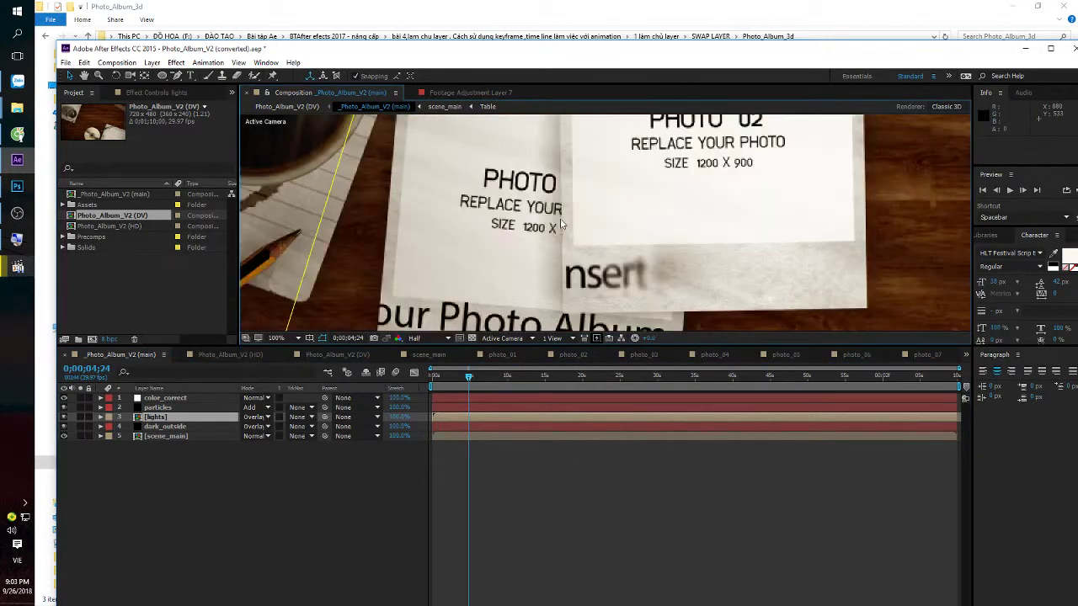
{"action": "key", "text": "v"}
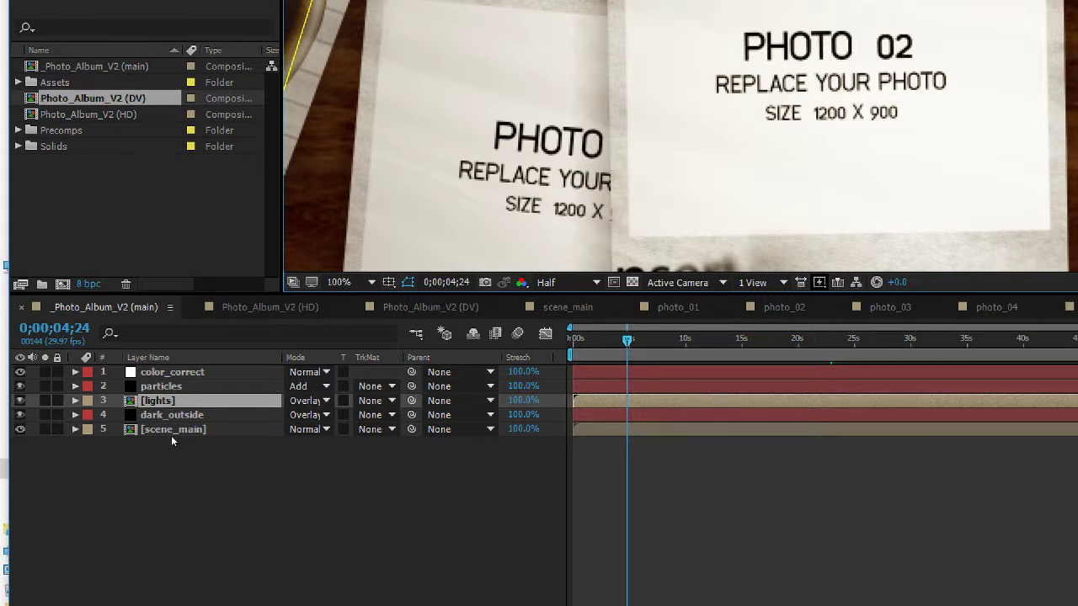
{"action": "left_click", "coordinate": [168, 449]}
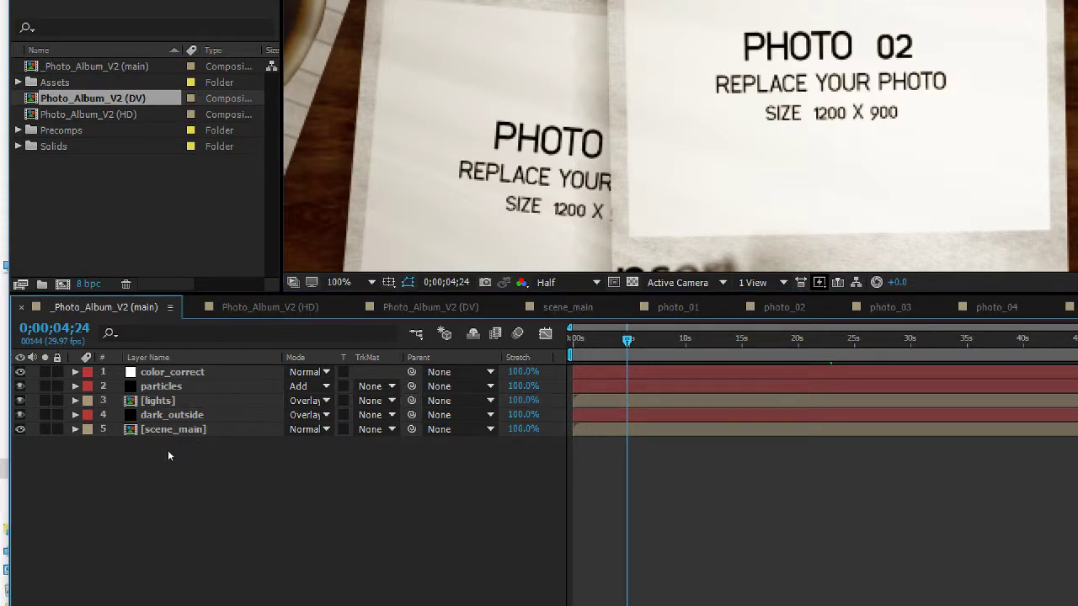
{"action": "left_click", "coordinate": [168, 432]}
{"action": "key", "text": "ctrl+Down"}
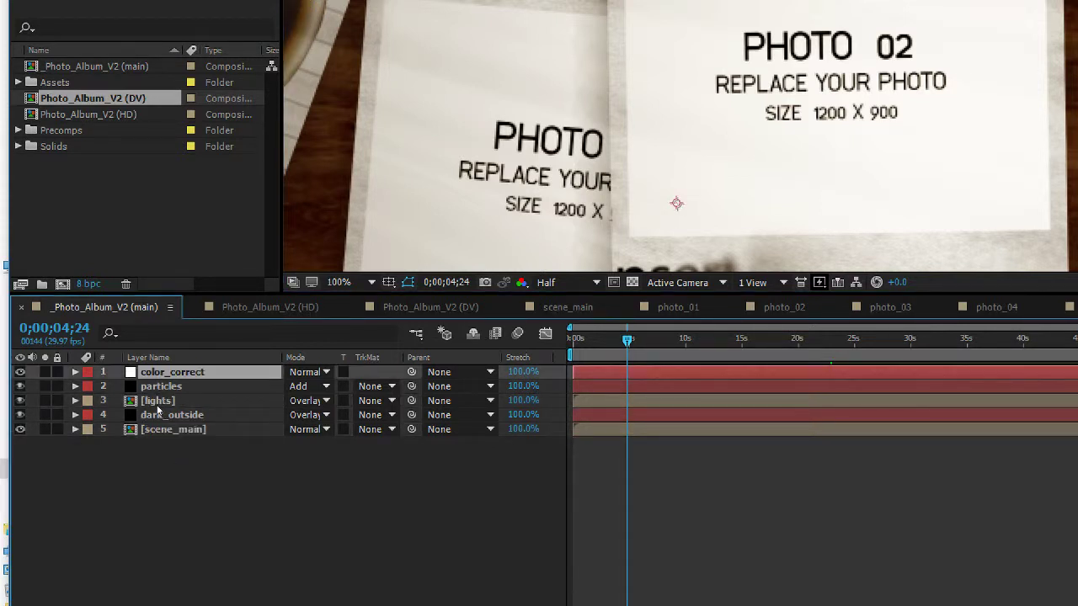
{"action": "key", "text": "ctrl+Down"}
{"action": "key", "text": "ctrl+Down"}
{"action": "left_click", "coordinate": [153, 434]}
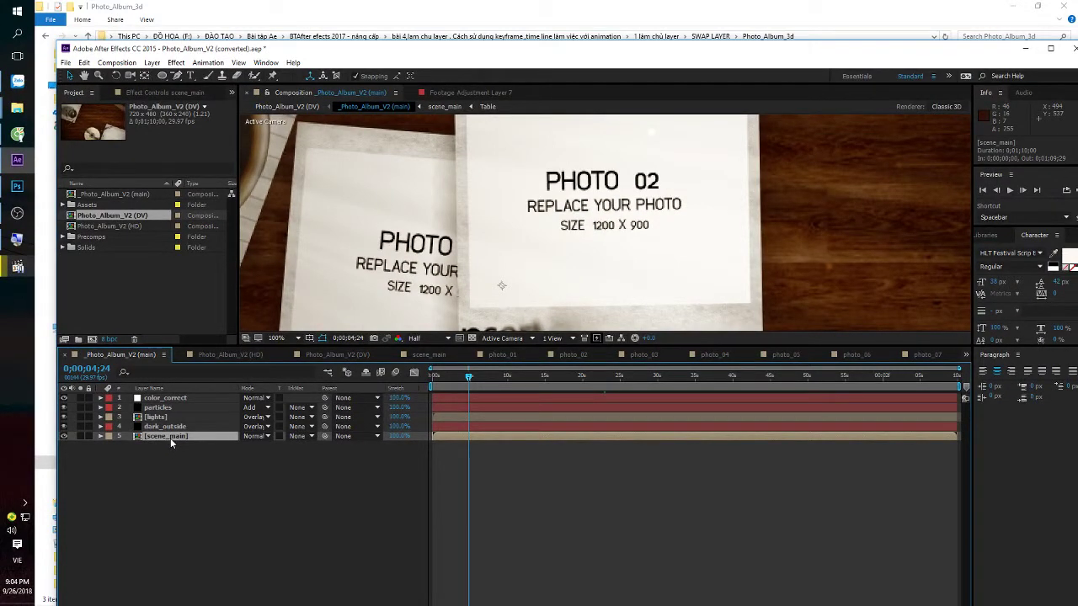
Open scene_main, look through its photo layers, and move the time to 0;00;10;07.
{"action": "double_click", "coordinate": [170, 438]}
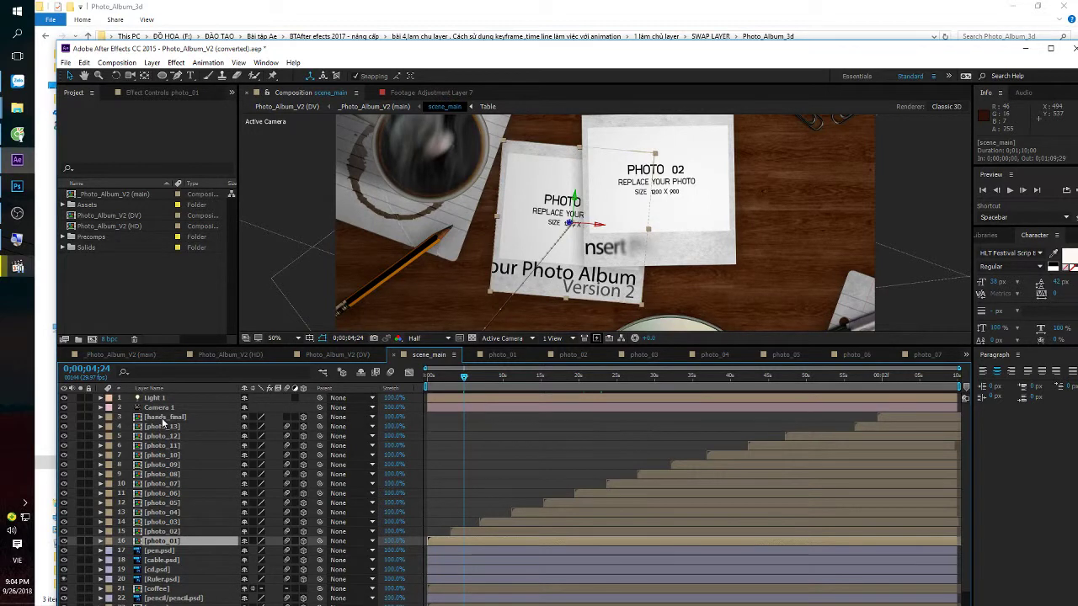
{"action": "left_click", "coordinate": [161, 418]}
{"action": "left_click", "coordinate": [158, 427]}
{"action": "left_click", "coordinate": [155, 436]}
{"action": "left_click", "coordinate": [157, 445]}
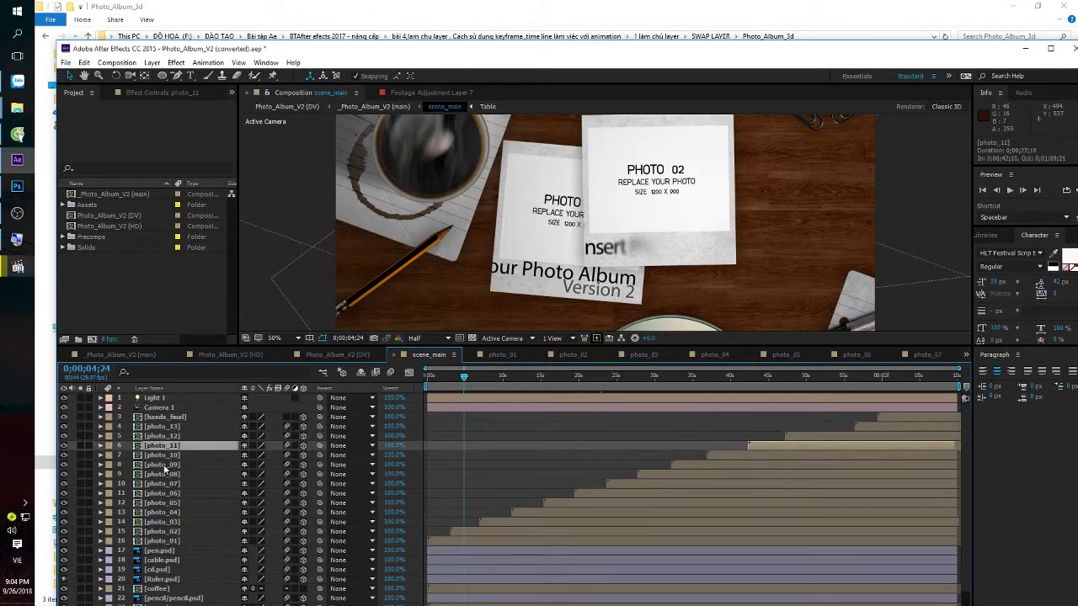
{"action": "left_click", "coordinate": [430, 543]}
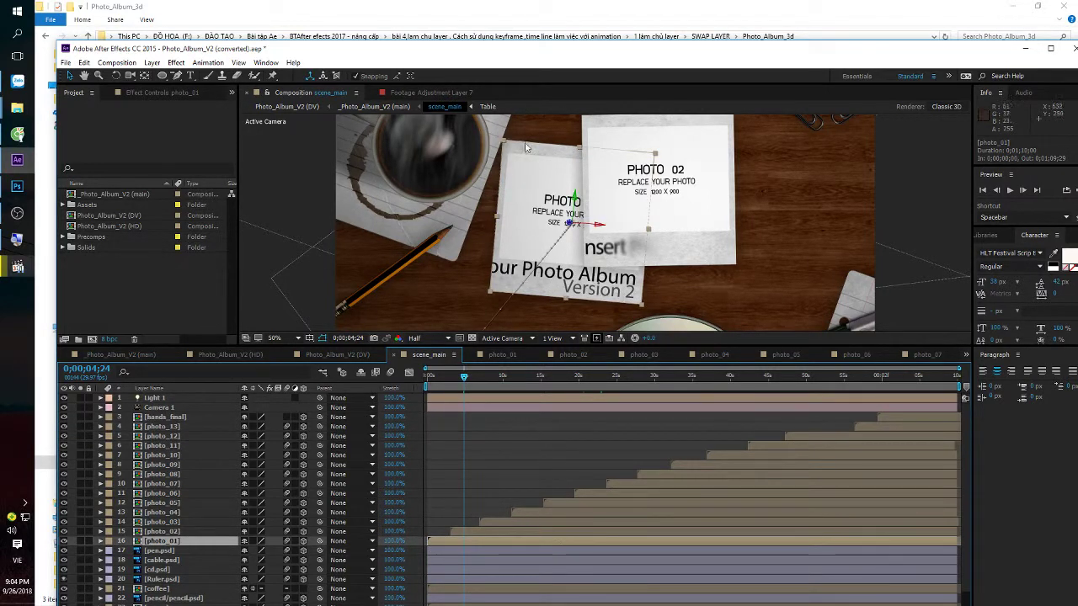
{"action": "left_click_drag", "start_coordinate": [482, 376], "coordinate": [508, 379]}
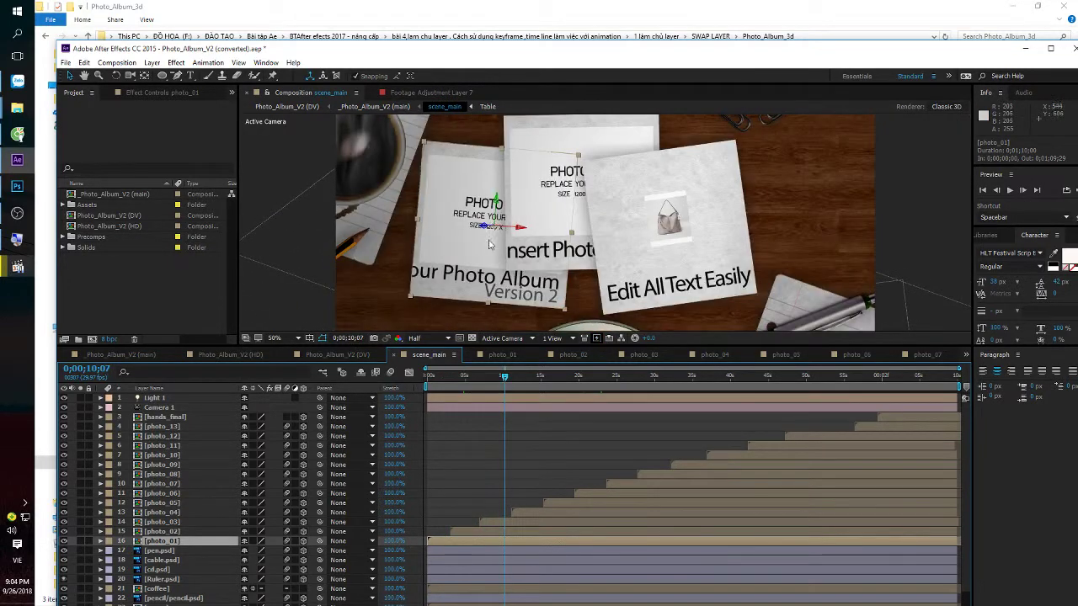
Open the photo_01 precomp and select its photo_01.JPG placeholder layer.
{"action": "double_click", "coordinate": [157, 540]}
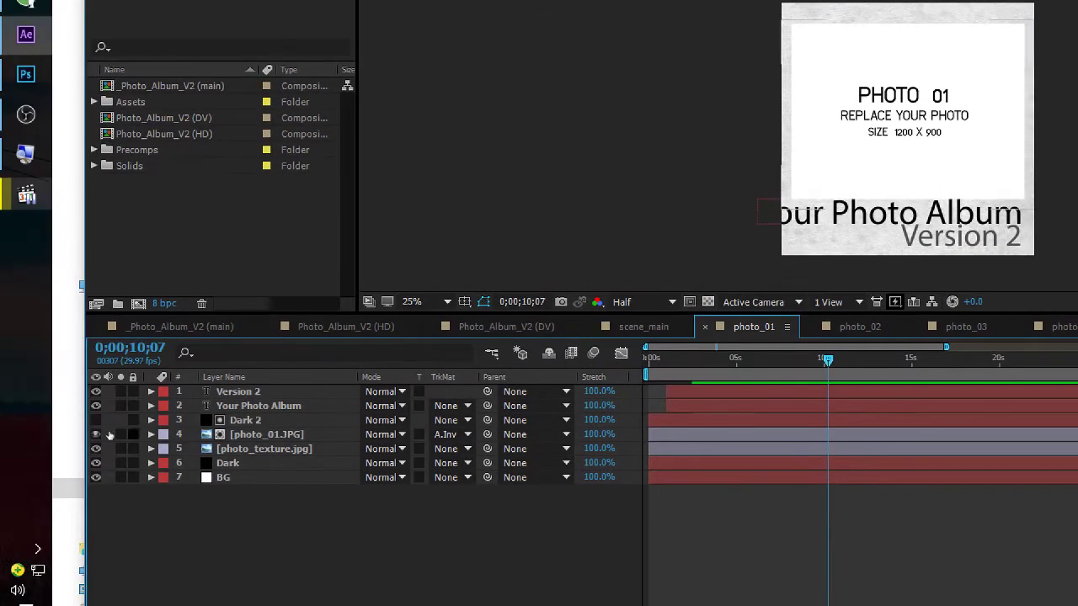
{"action": "left_click", "coordinate": [170, 434]}
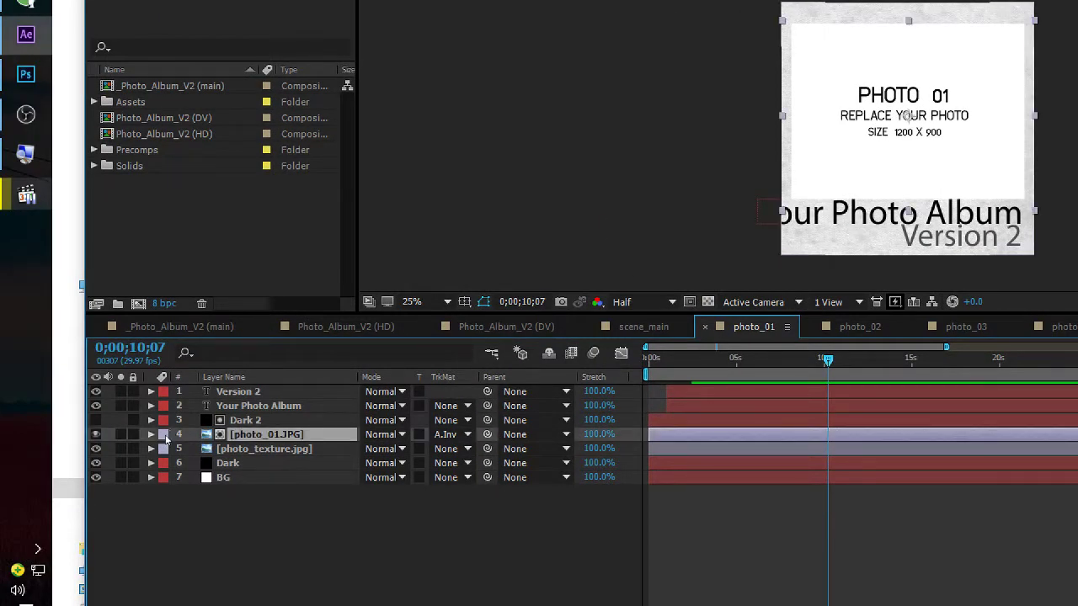
{"action": "key", "text": "ctrl+Down"}
{"action": "key", "text": "ctrl+Up"}
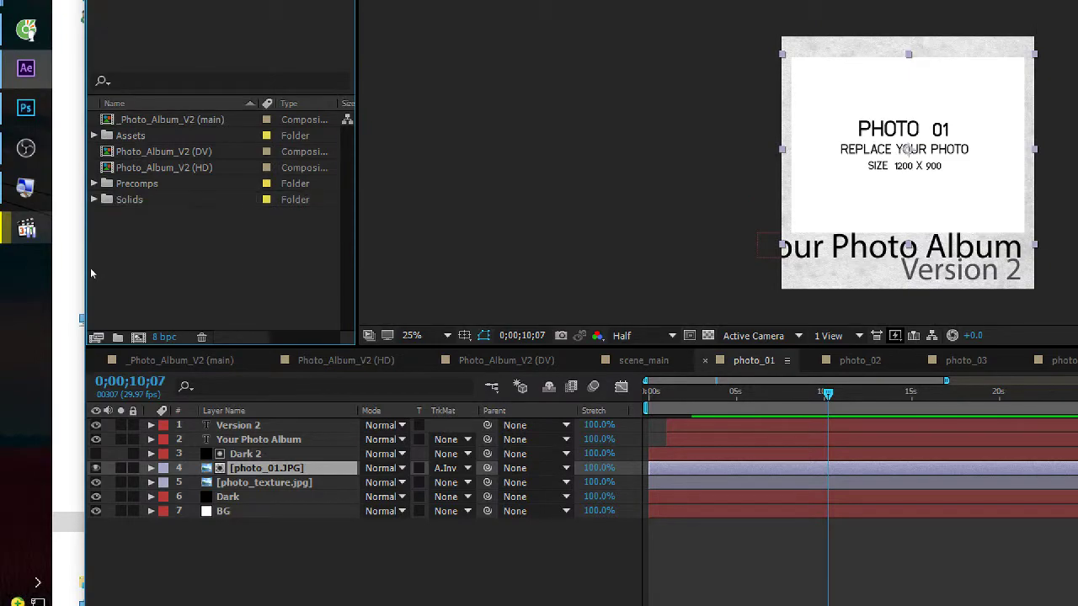
Import IMG_8749.jpg, swap it in for the photo_01.JPG placeholder, and view Photo_Album_V2 (DV).
{"action": "double_click", "coordinate": [90, 268]}
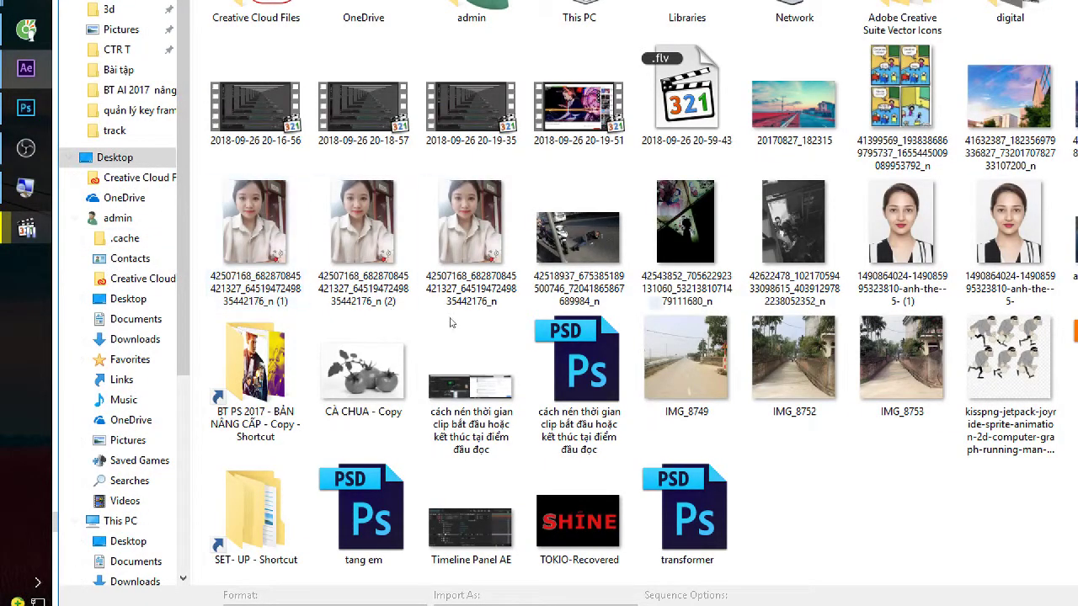
{"action": "double_click", "coordinate": [686, 358]}
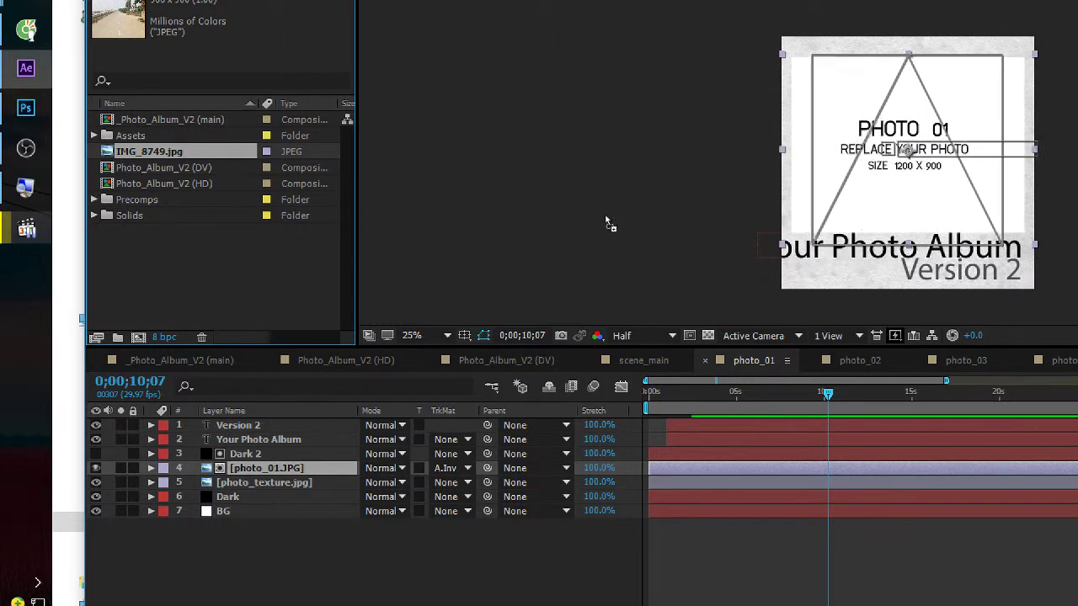
{"action": "left_click_drag", "start_coordinate": [87, 217], "coordinate": [603, 222]}
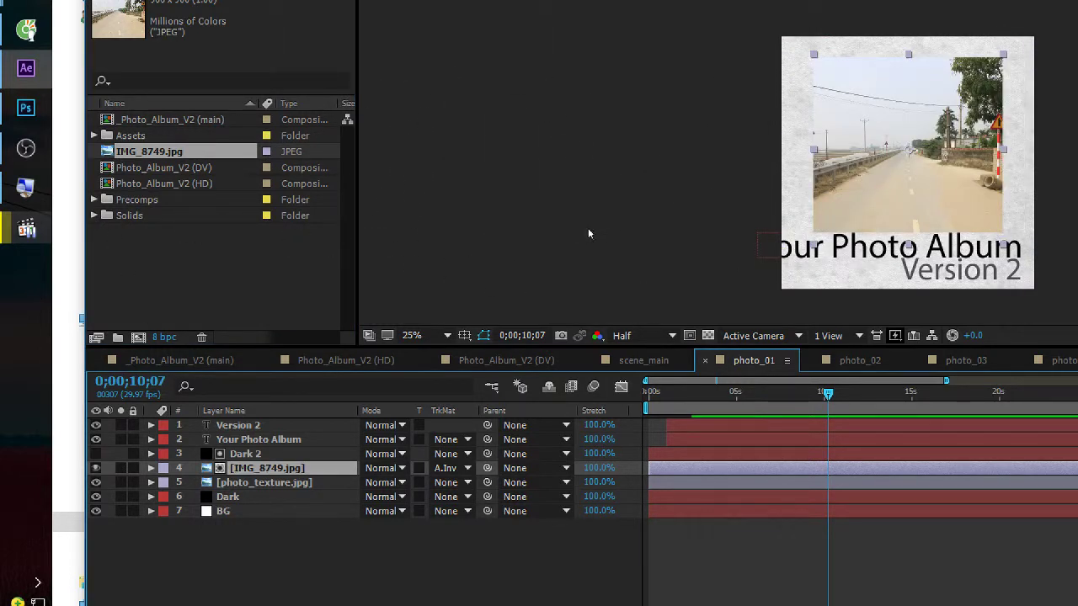
{"action": "key", "text": "ctrl+z"}
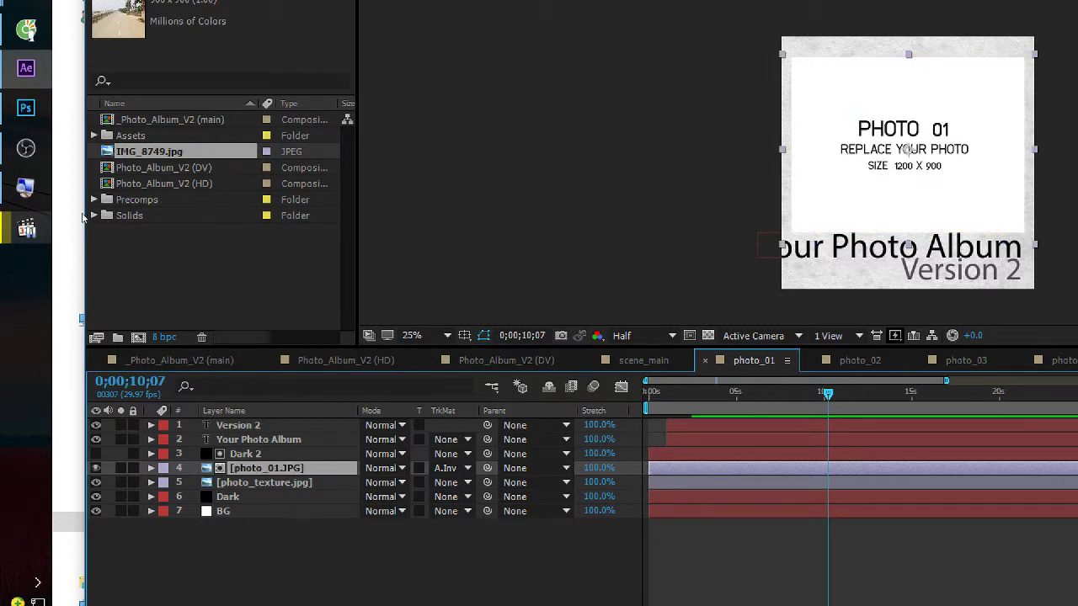
{"action": "left_click_drag", "start_coordinate": [149, 151], "coordinate": [266, 468]}
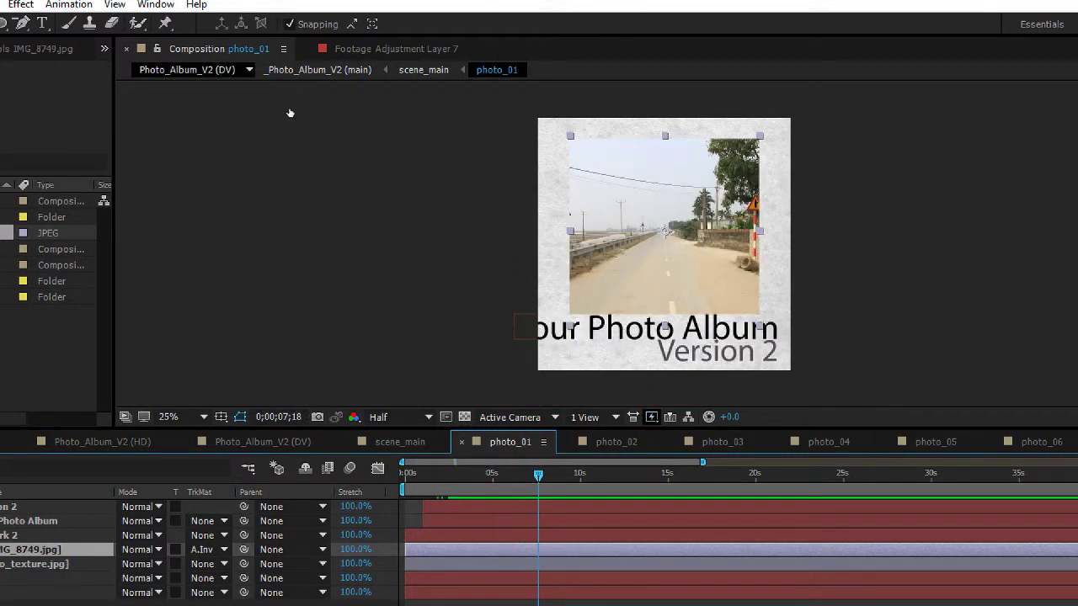
{"action": "left_click", "coordinate": [187, 69]}
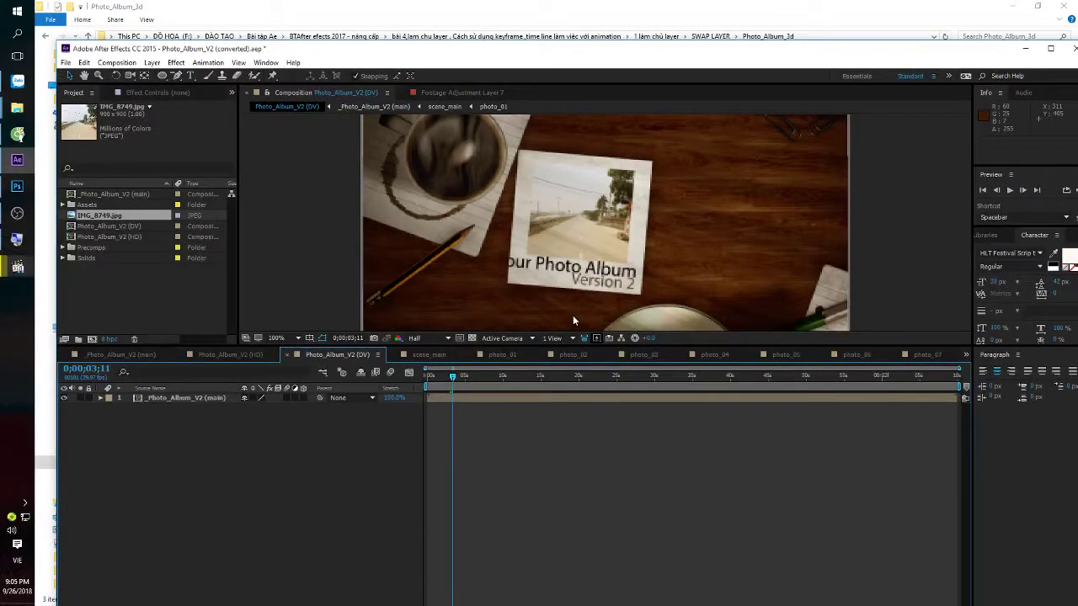
{"action": "left_click", "coordinate": [600, 26]}
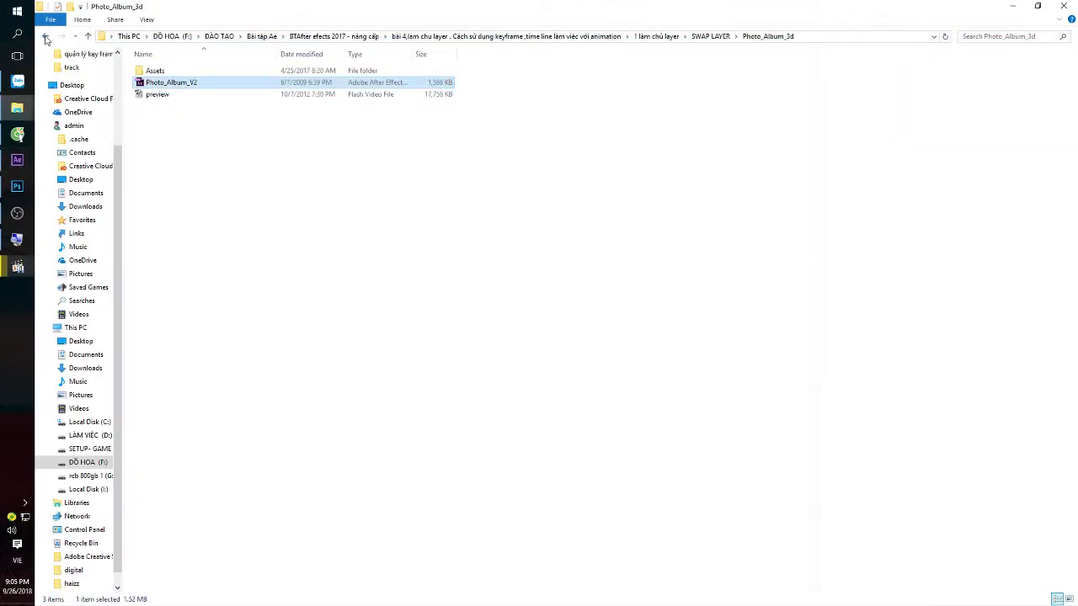
Go back four folder levels to the course folder and start renaming the bài 5 folder.
{"action": "left_click", "coordinate": [46, 36]}
{"action": "left_click", "coordinate": [46, 36]}
{"action": "left_click", "coordinate": [46, 36]}
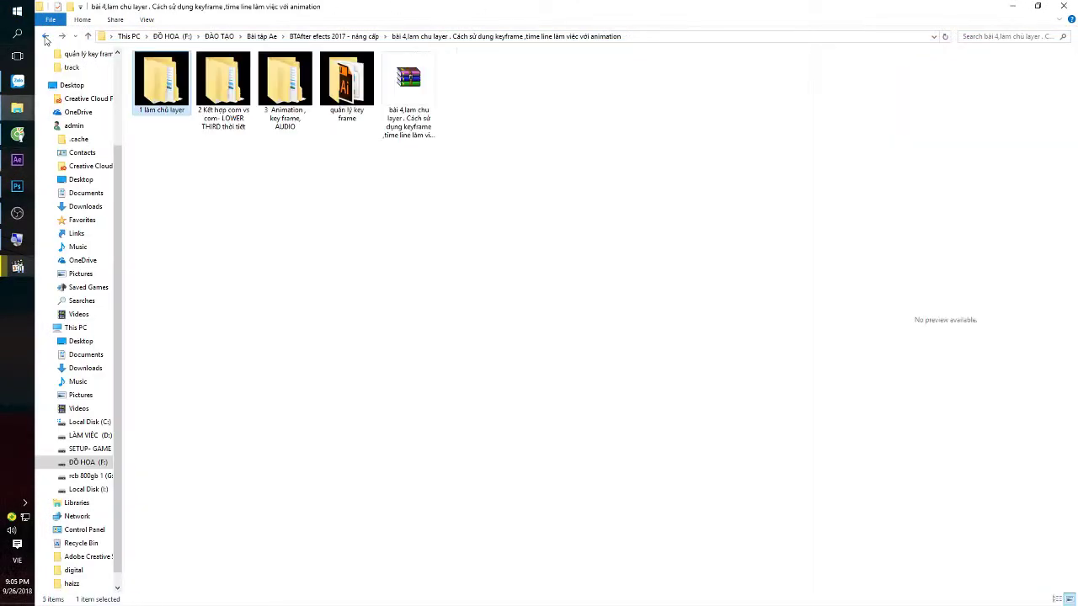
{"action": "left_click", "coordinate": [46, 36]}
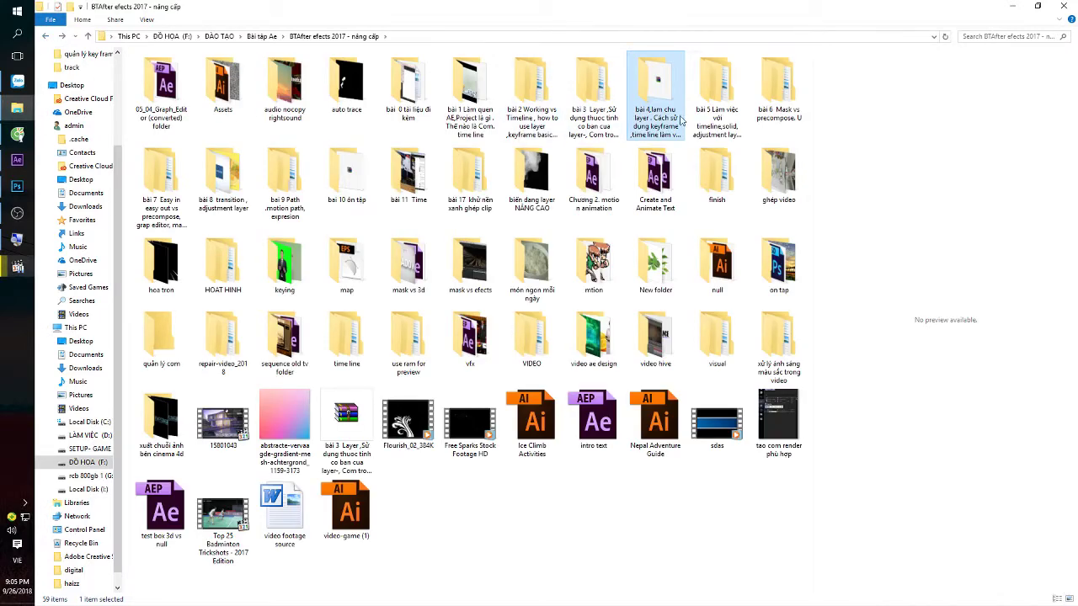
{"action": "left_click", "coordinate": [728, 97]}
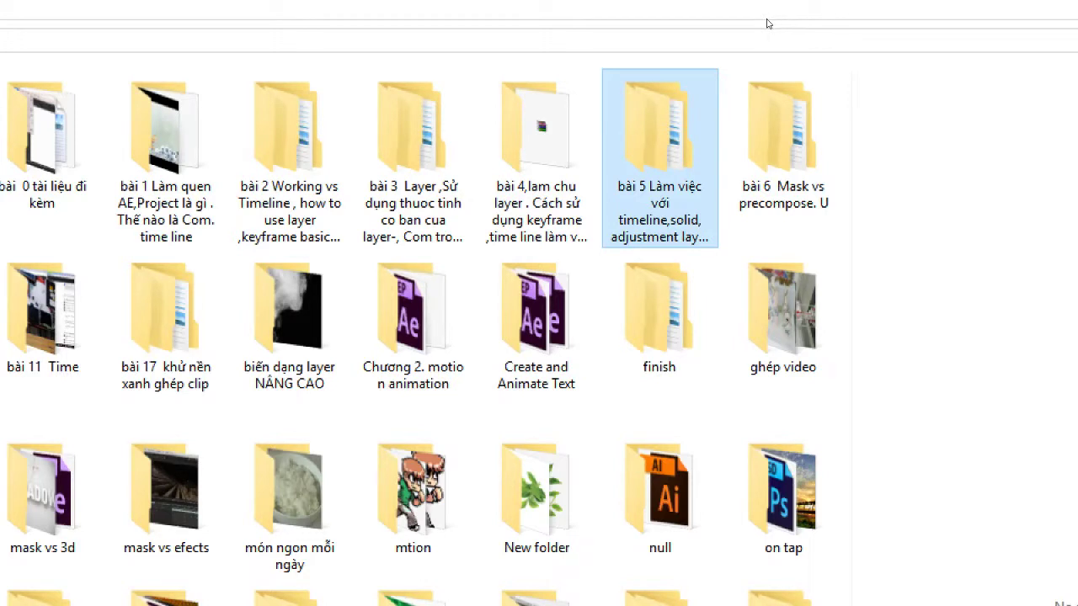
{"action": "key", "text": "F2"}
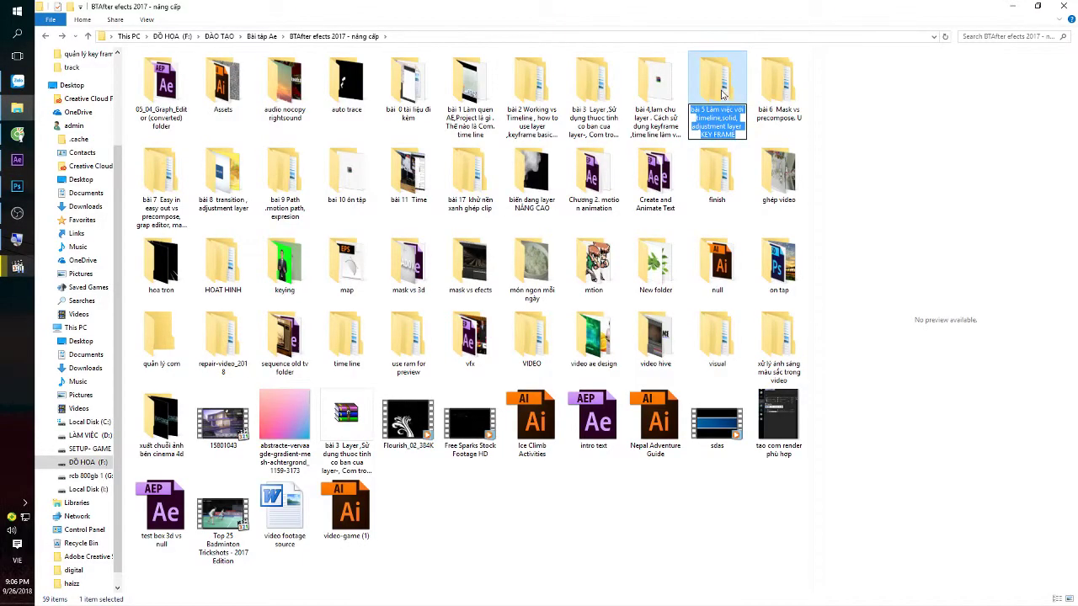
Navigate bài 5 > 1 adjustment layer > test layer adjustment, after briefly checking lam chu solid layer.
{"action": "double_click", "coordinate": [722, 88]}
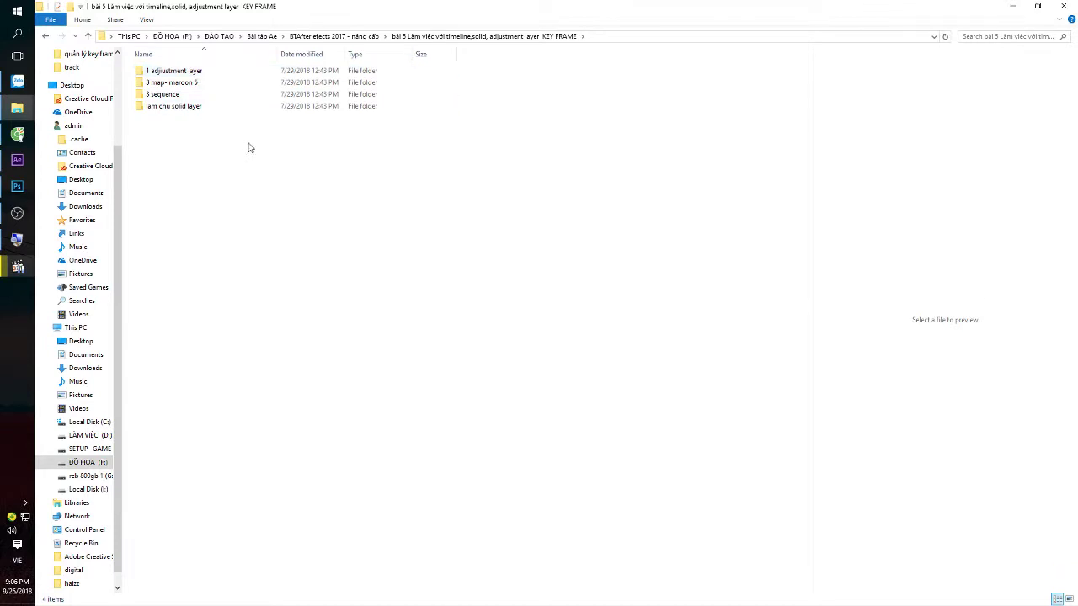
{"action": "double_click", "coordinate": [169, 72]}
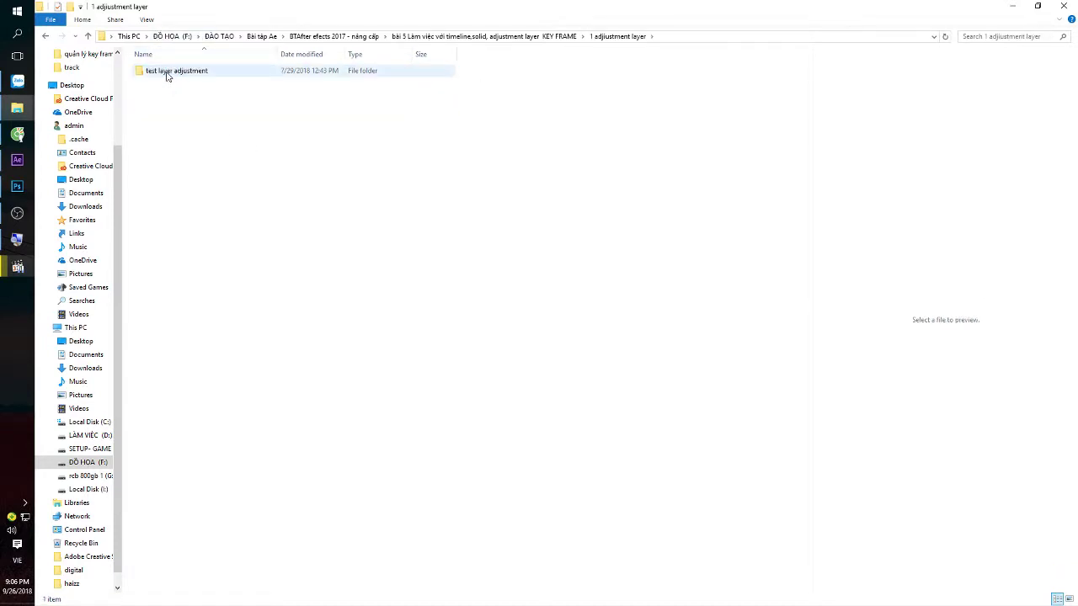
{"action": "left_click", "coordinate": [45, 36]}
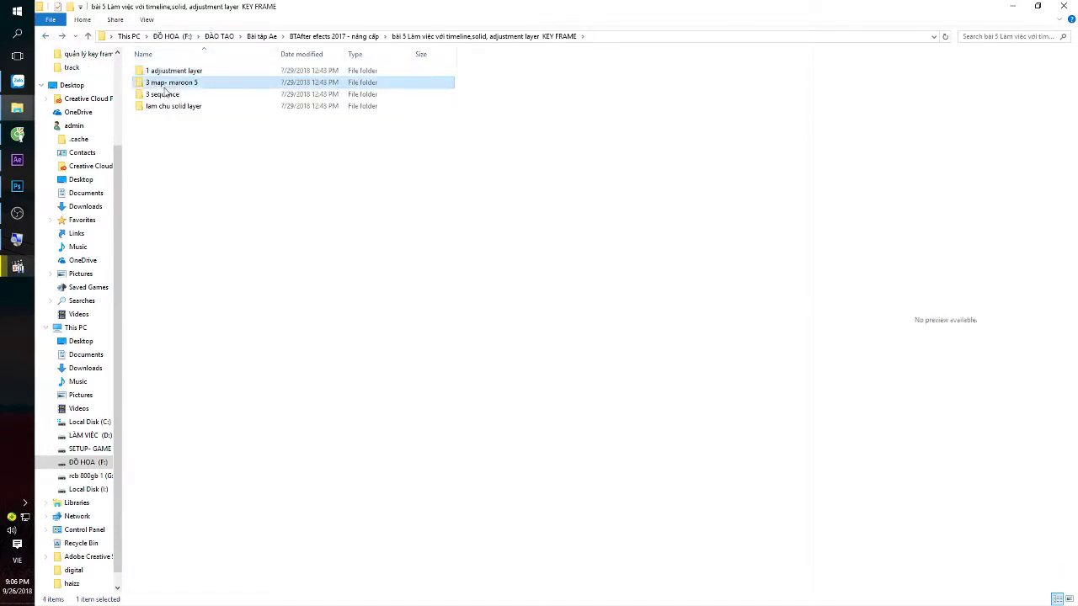
{"action": "left_click", "coordinate": [171, 97]}
{"action": "left_click", "coordinate": [173, 106]}
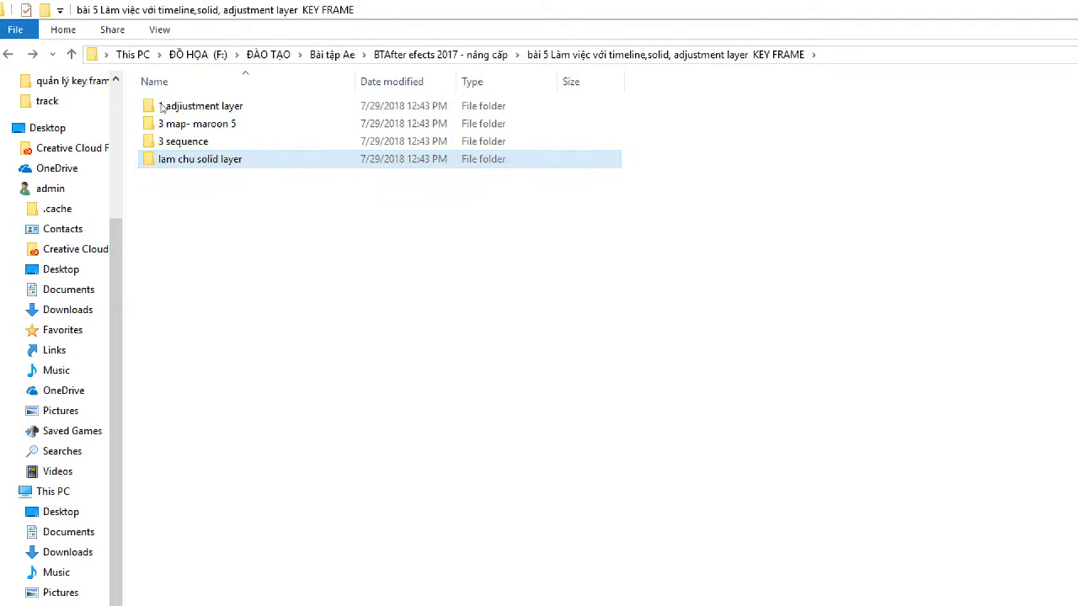
{"action": "left_click", "coordinate": [163, 107]}
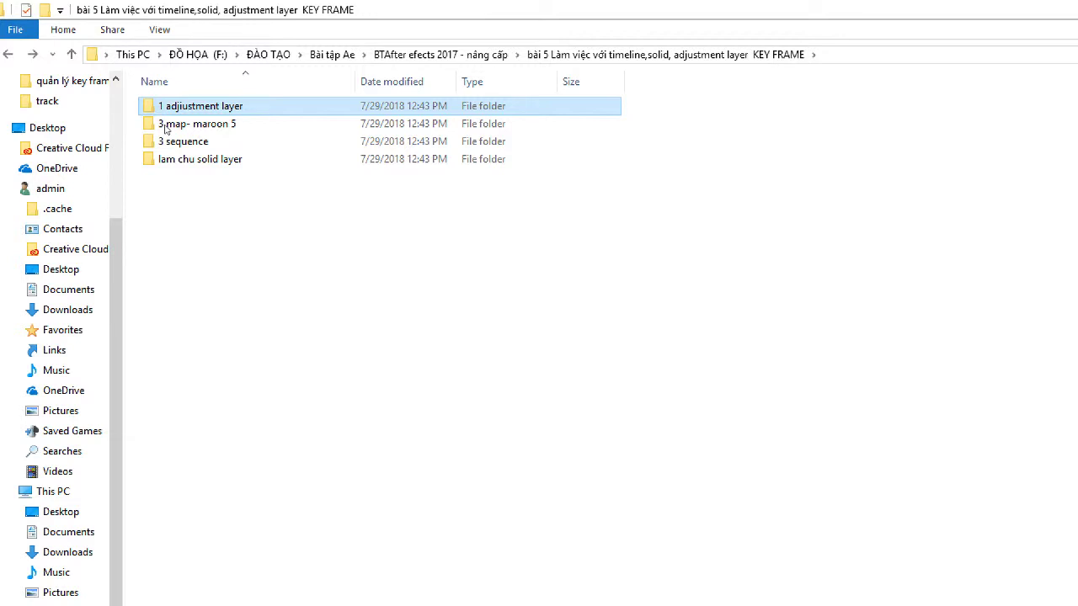
{"action": "double_click", "coordinate": [163, 105]}
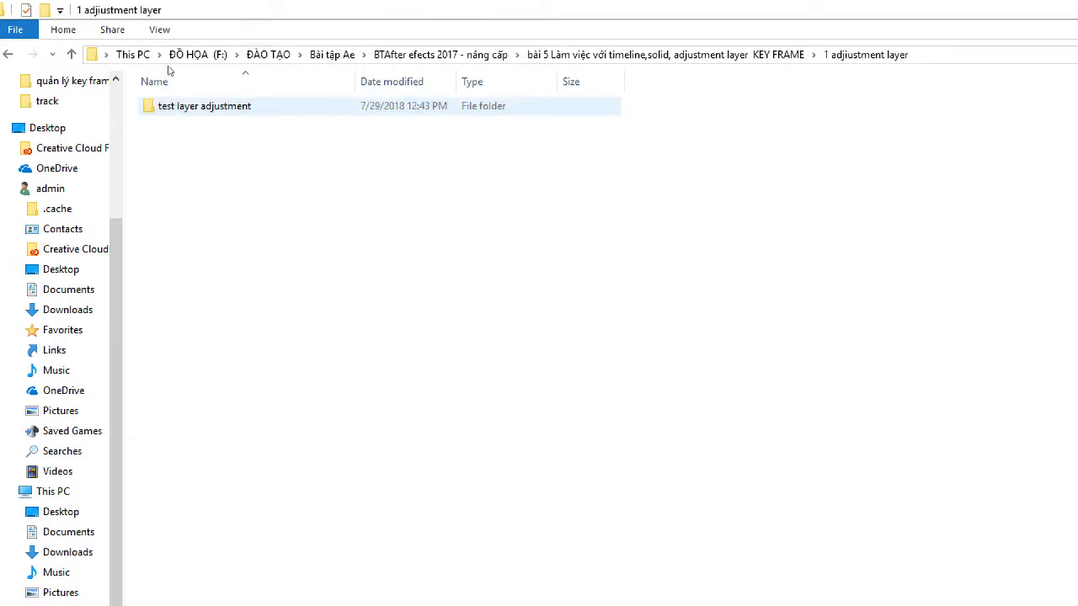
{"action": "double_click", "coordinate": [168, 106]}
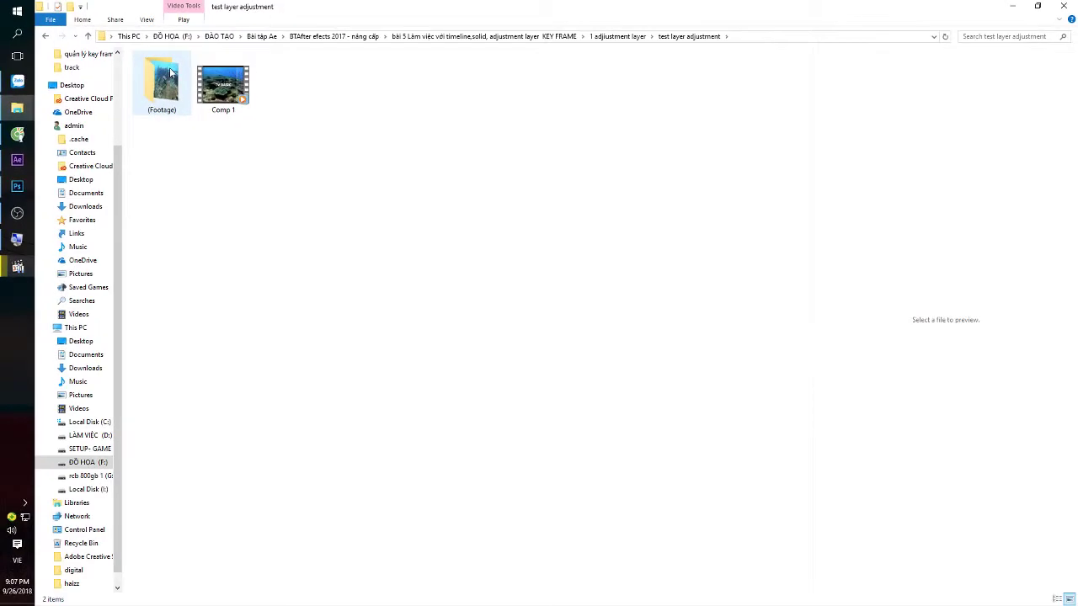
Open the rendered Comp 1 video in Windows Media Player from Explorer.
{"action": "left_click", "coordinate": [223, 76]}
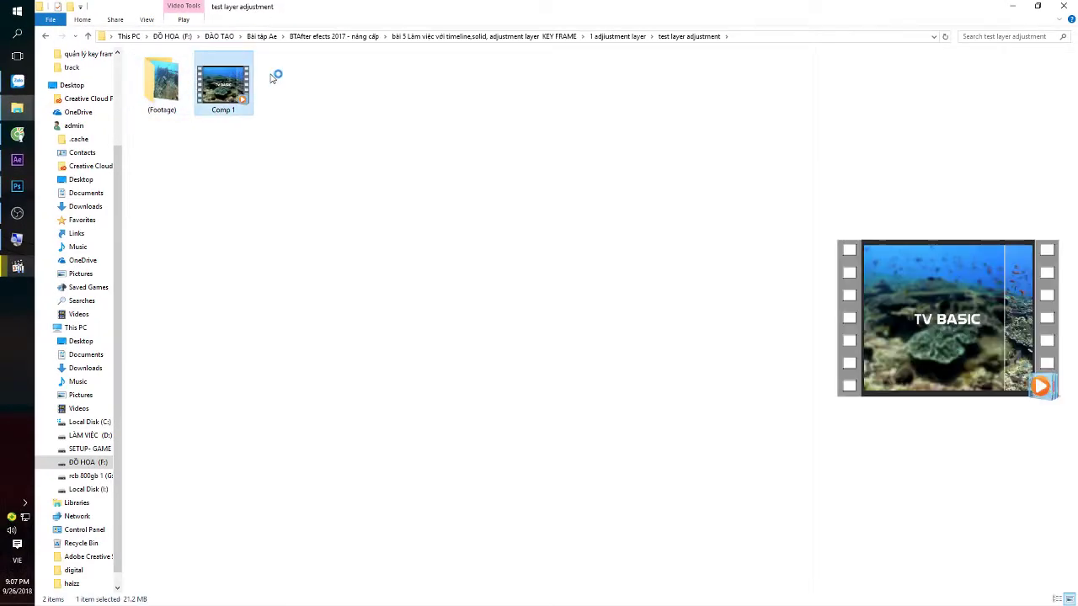
{"action": "left_click", "coordinate": [226, 190]}
{"action": "left_click", "coordinate": [18, 267]}
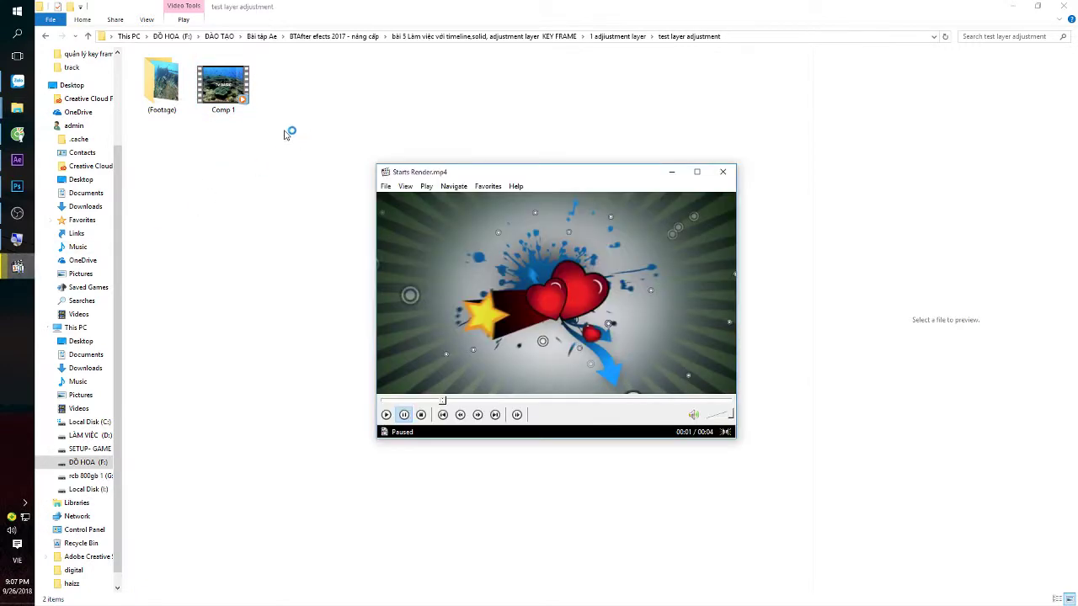
{"action": "left_click", "coordinate": [225, 88]}
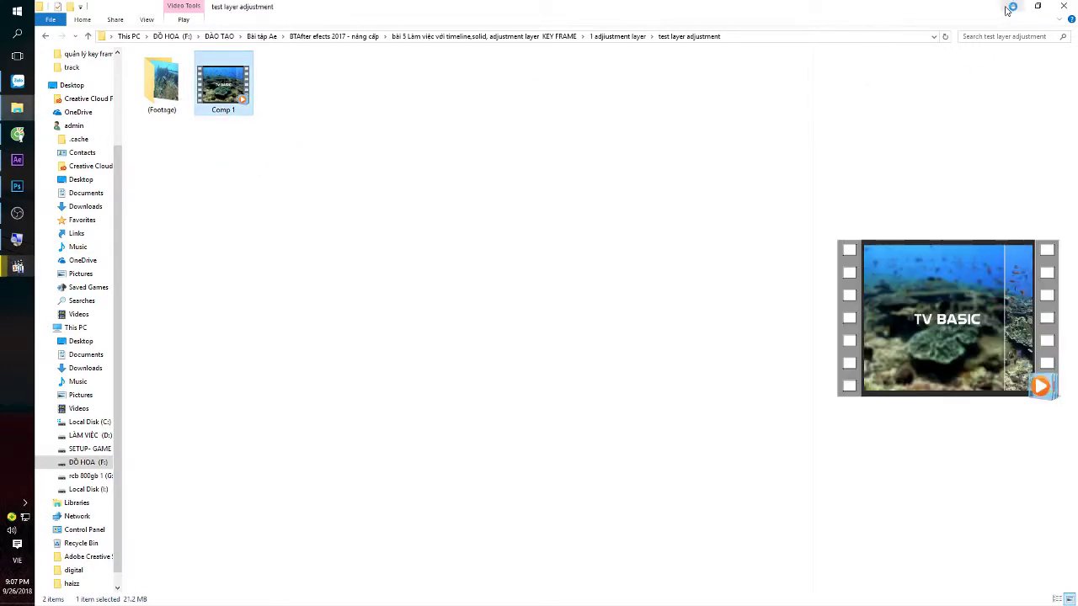
{"action": "left_click_drag", "start_coordinate": [224, 85], "coordinate": [229, 200]}
{"action": "right_click", "coordinate": [207, 101]}
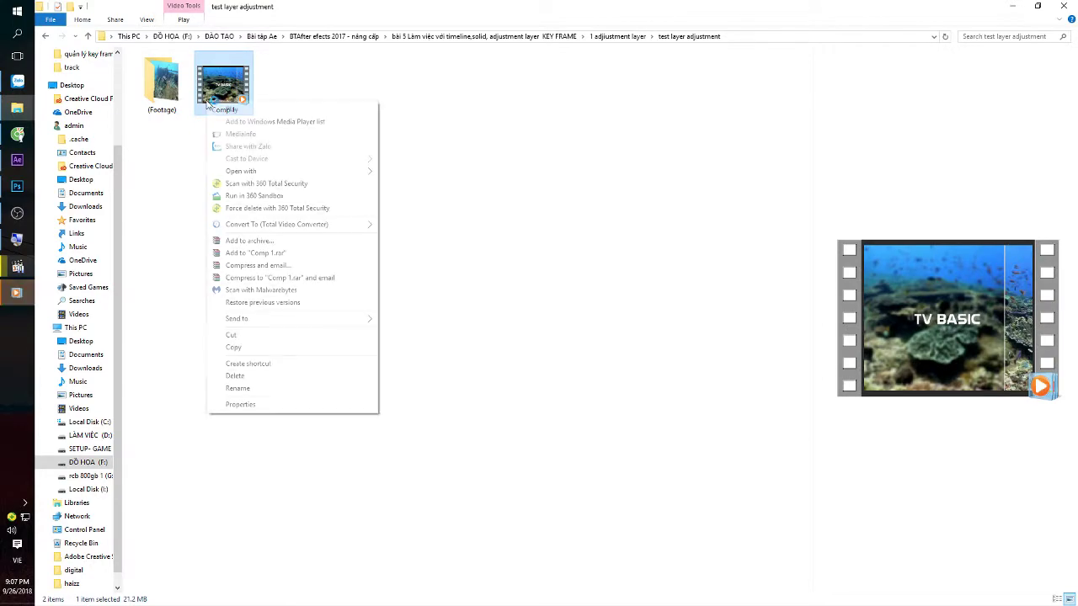
{"action": "left_click", "coordinate": [225, 108]}
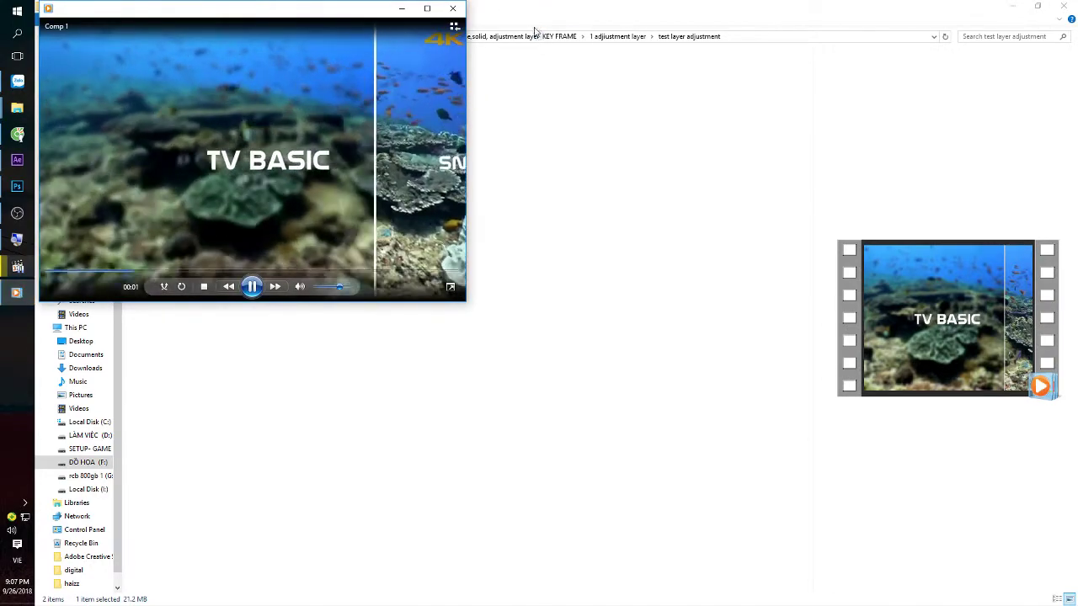
Maximize the player, replay the ocean video from the start, and pause it.
{"action": "left_click", "coordinate": [427, 8]}
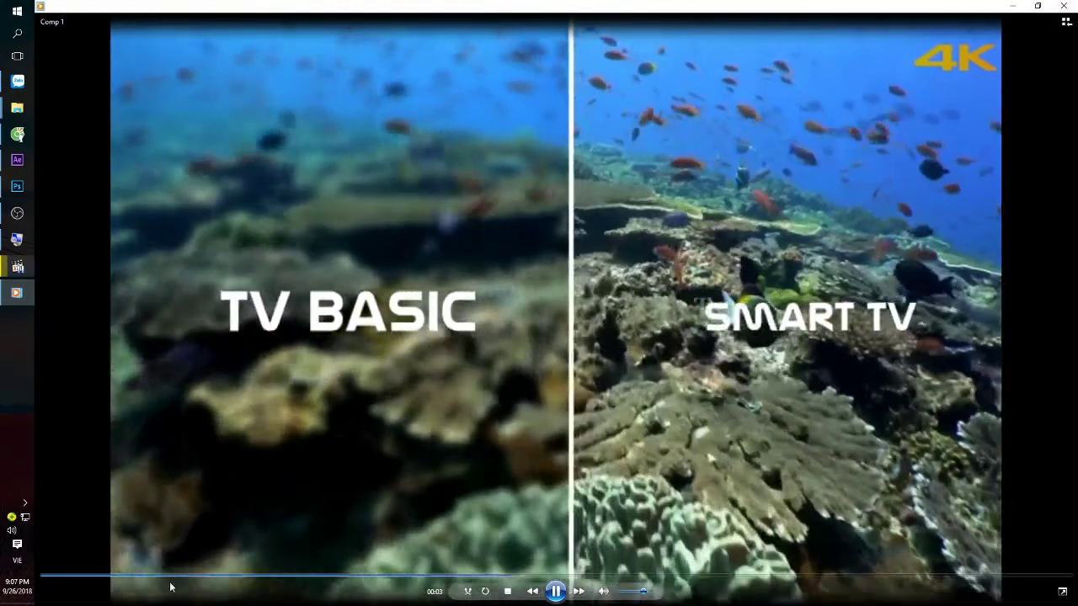
{"action": "left_click", "coordinate": [167, 578]}
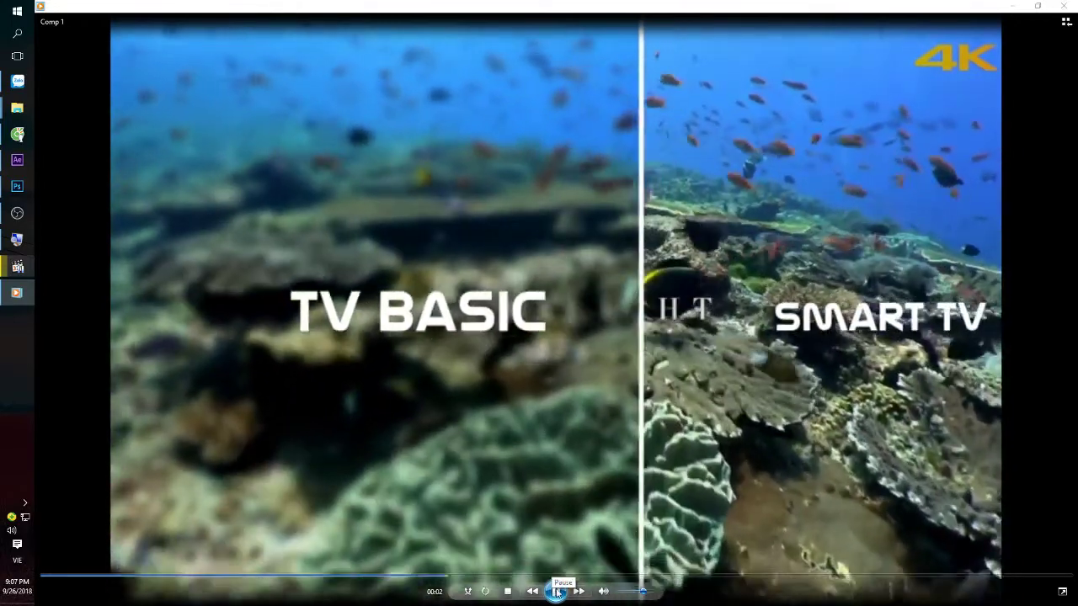
{"action": "left_click", "coordinate": [558, 591]}
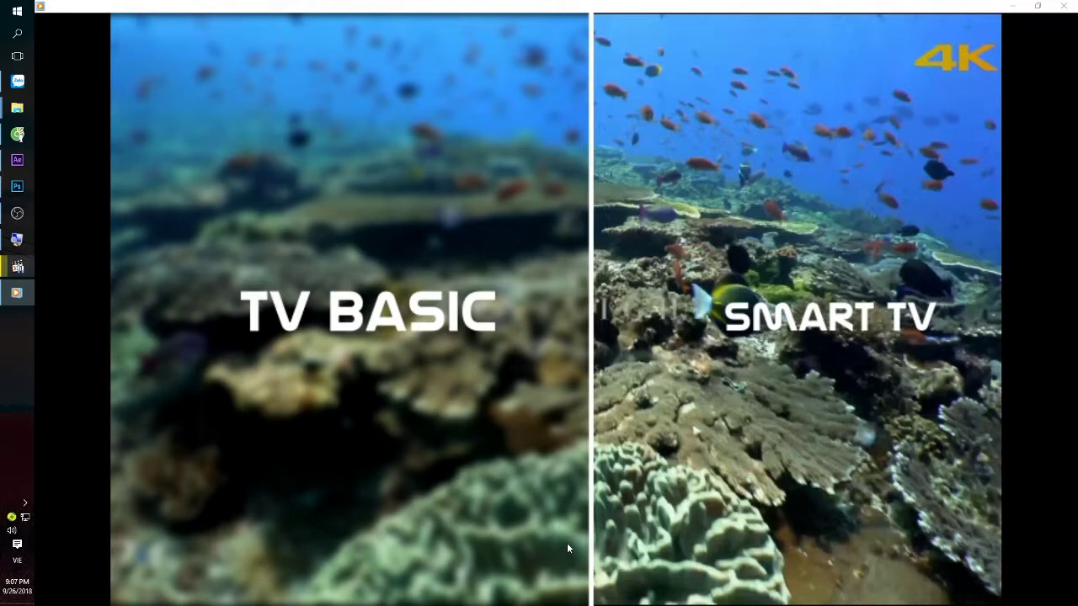
Open the grayscale kimono fan photo in Photoshop.
{"action": "mouse_move", "coordinate": [541, 515]}
{"action": "left_click", "coordinate": [17, 187]}
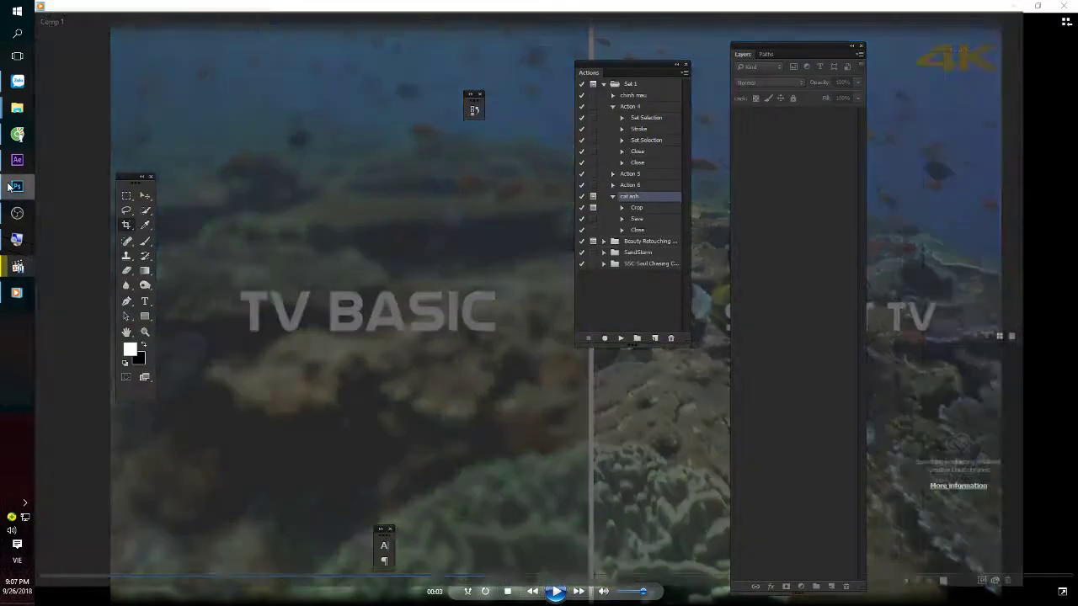
{"action": "double_click", "coordinate": [350, 250]}
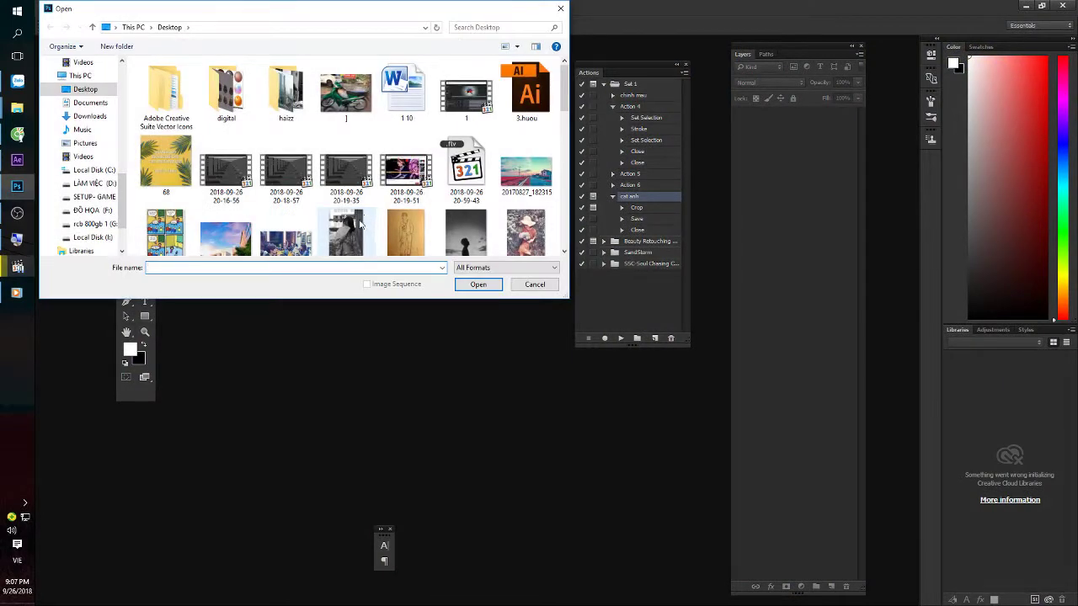
{"action": "double_click", "coordinate": [360, 232]}
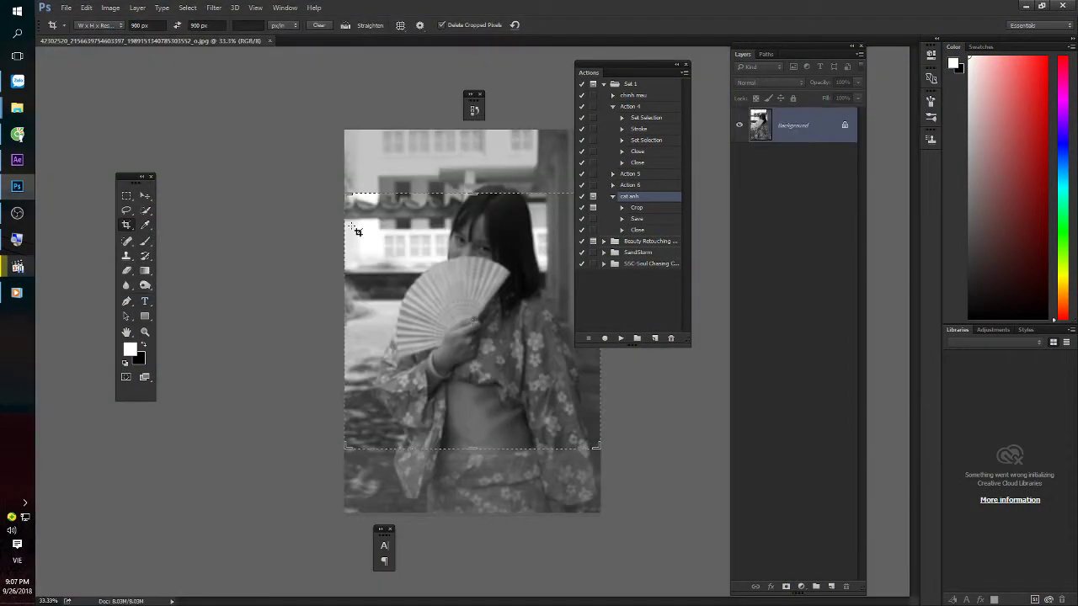
Marquee-select the face and fan, preview a Gaussian Blur, cancel it, and deselect.
{"action": "left_click", "coordinate": [128, 195]}
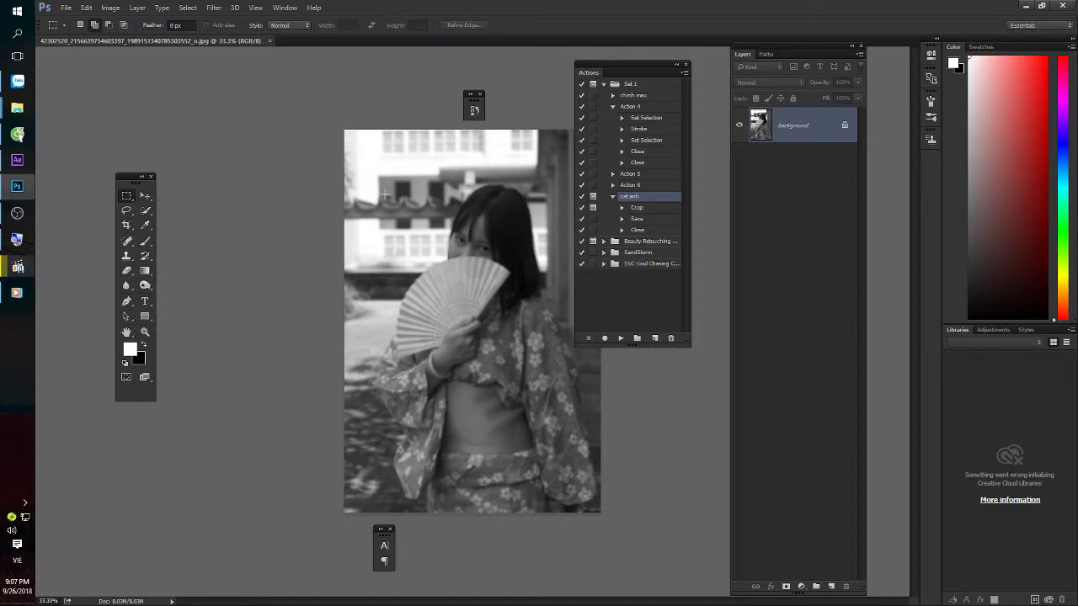
{"action": "left_click_drag", "start_coordinate": [384, 194], "coordinate": [515, 409]}
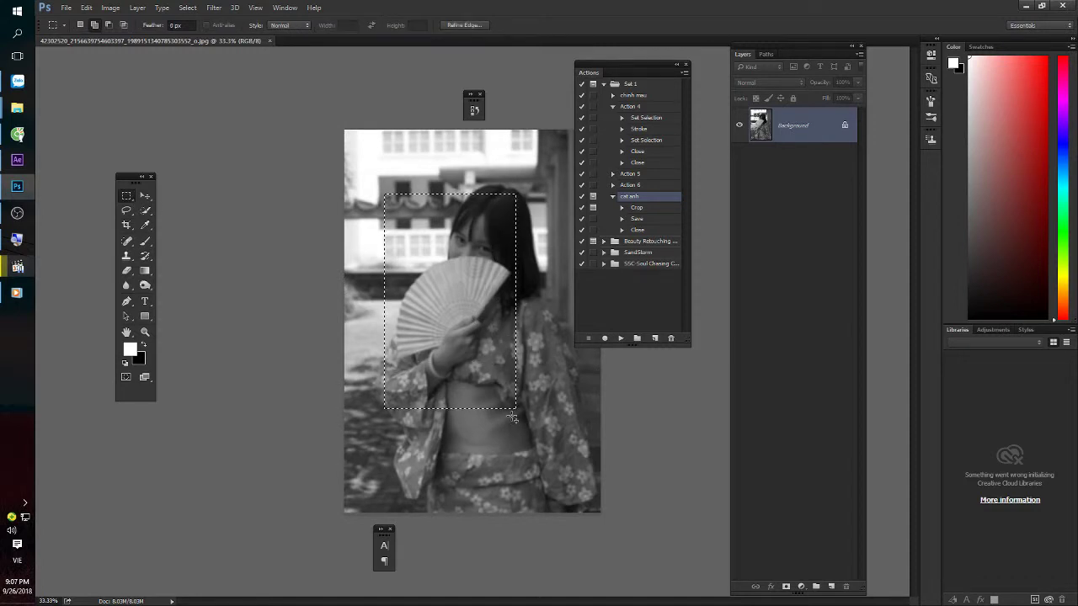
{"action": "left_click", "coordinate": [214, 8]}
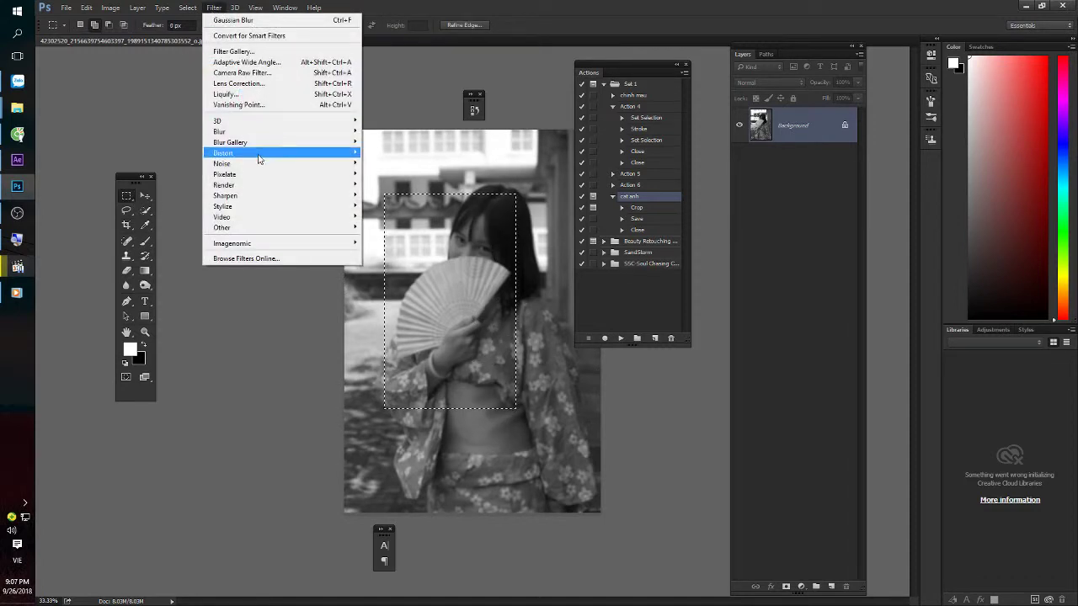
{"action": "mouse_move", "coordinate": [272, 135]}
{"action": "left_click", "coordinate": [393, 173]}
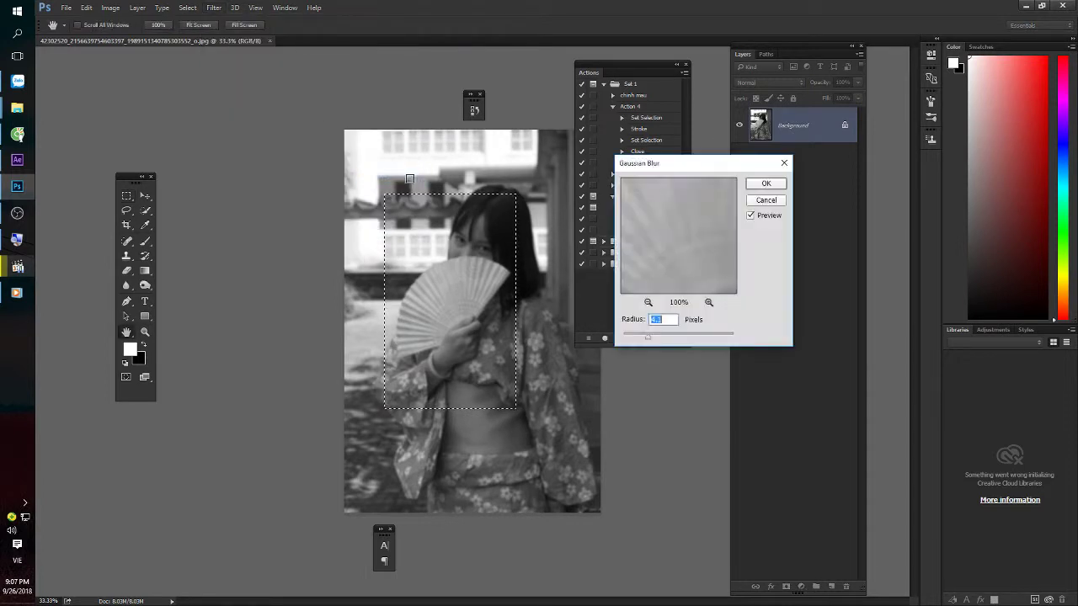
{"action": "left_click_drag", "start_coordinate": [661, 341], "coordinate": [677, 340]}
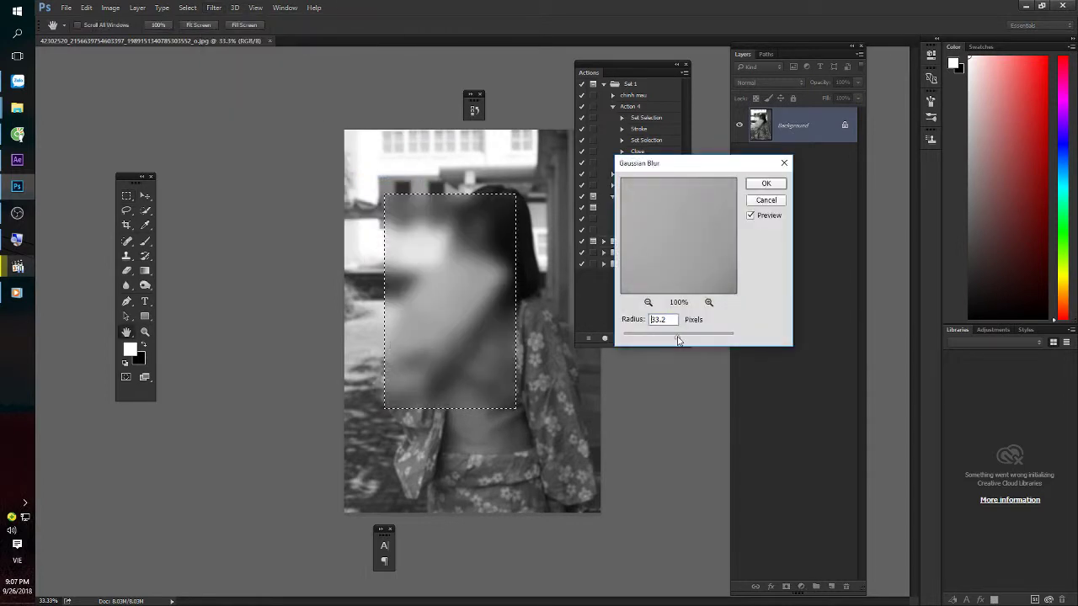
{"action": "left_click", "coordinate": [770, 200]}
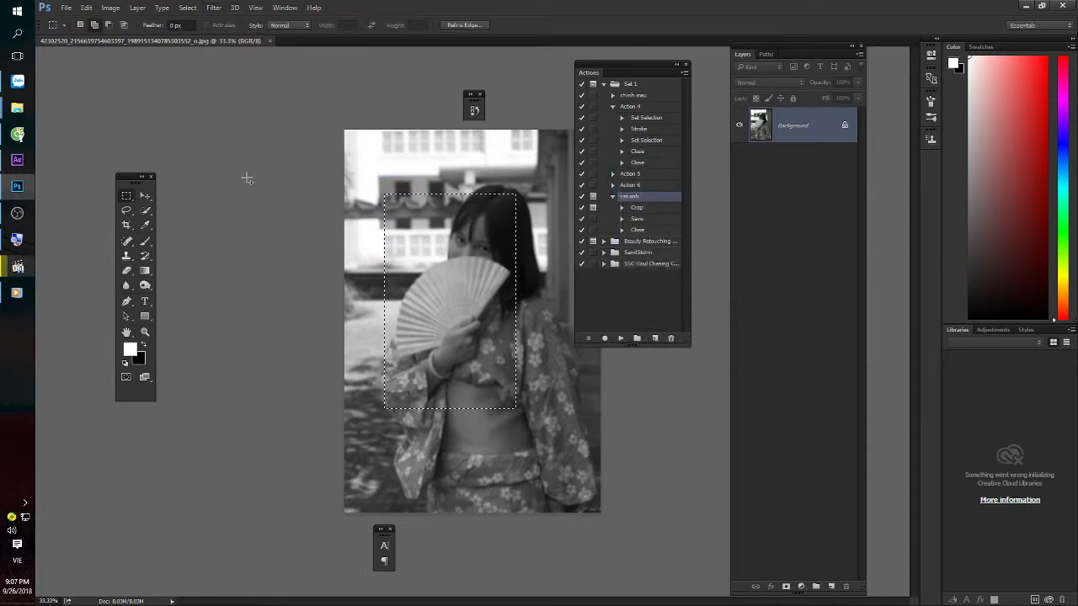
{"action": "key", "text": "ctrl+d"}
{"action": "key", "text": "v"}
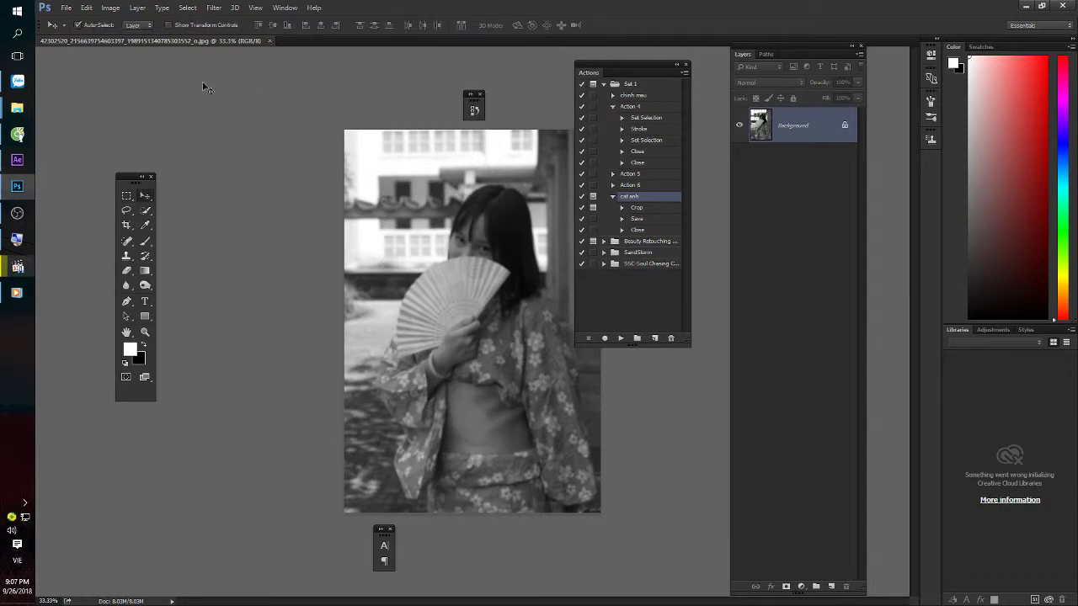
Close the Photo_Album_V2 project in After Effects without saving and return to Photoshop.
{"action": "left_click", "coordinate": [12, 160]}
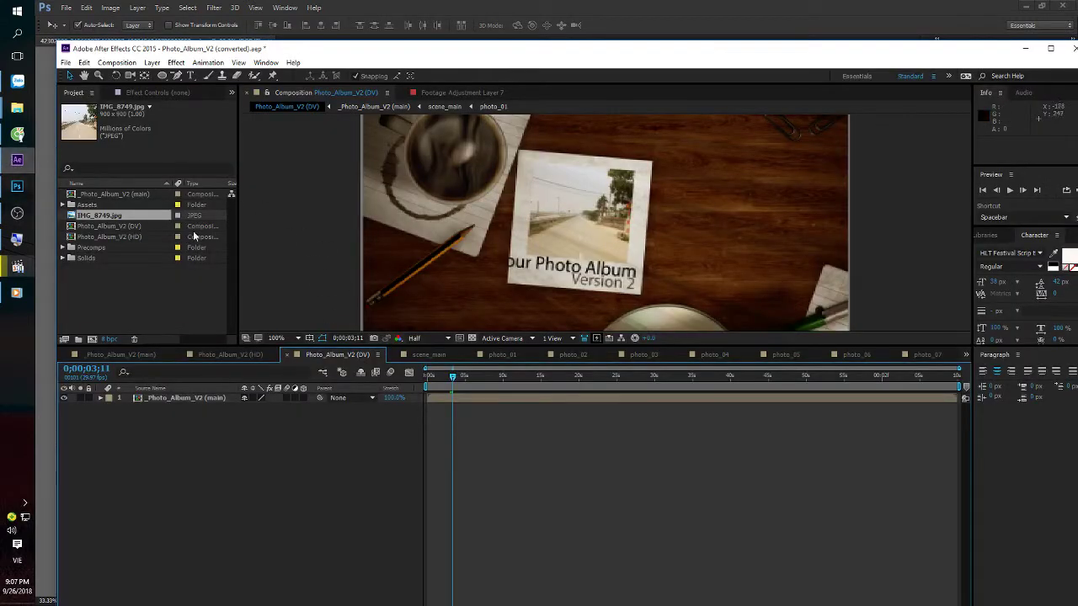
{"action": "left_click_drag", "start_coordinate": [108, 244], "coordinate": [129, 293]}
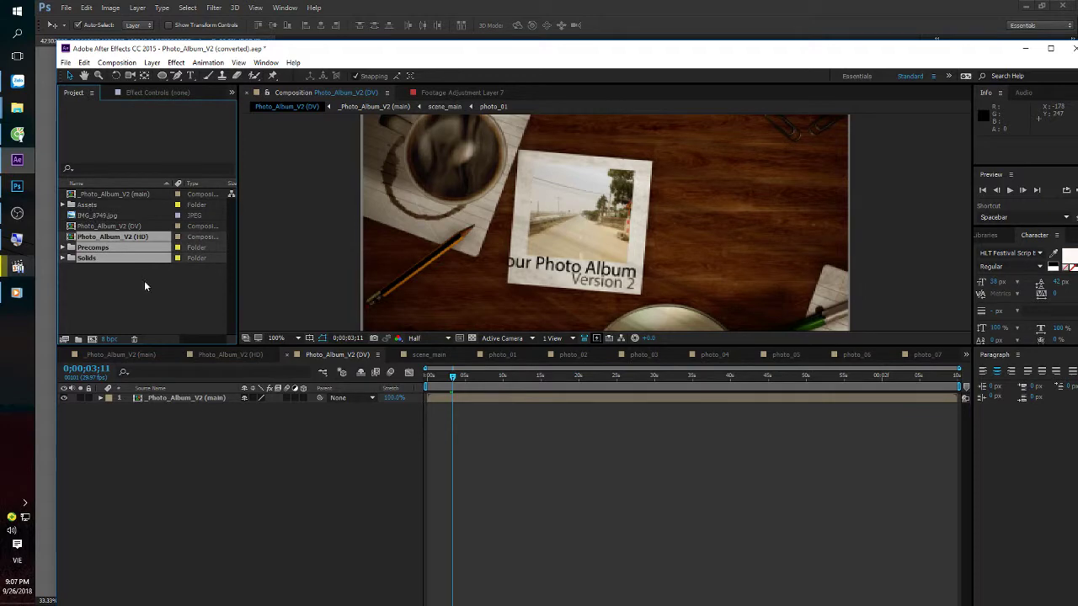
{"action": "key", "text": "ctrl+q"}
{"action": "left_click", "coordinate": [613, 365]}
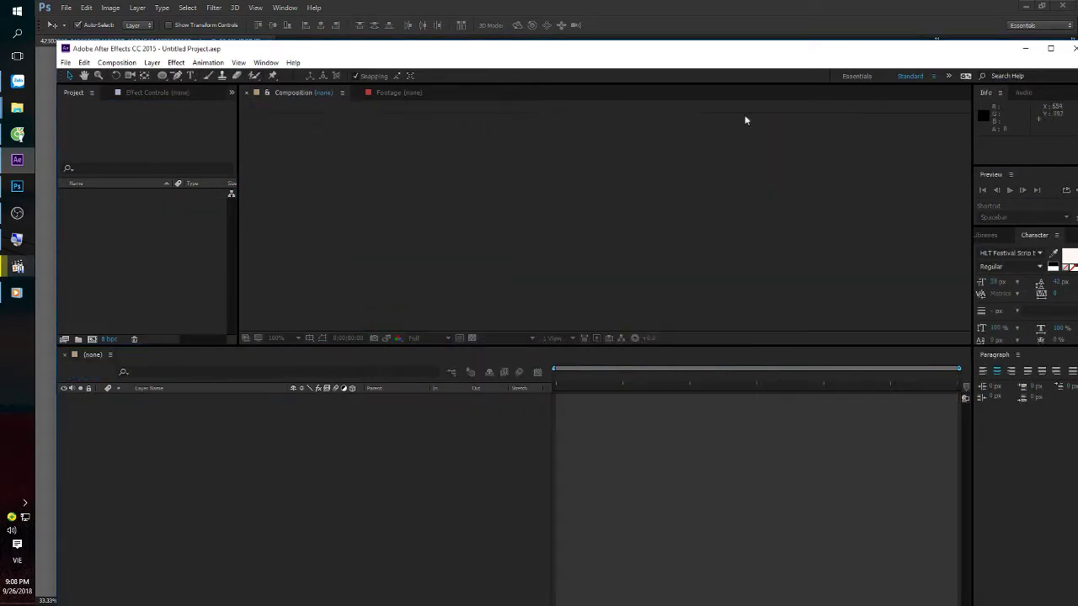
{"action": "left_click", "coordinate": [997, 7]}
{"action": "key", "text": "alt+Tab"}
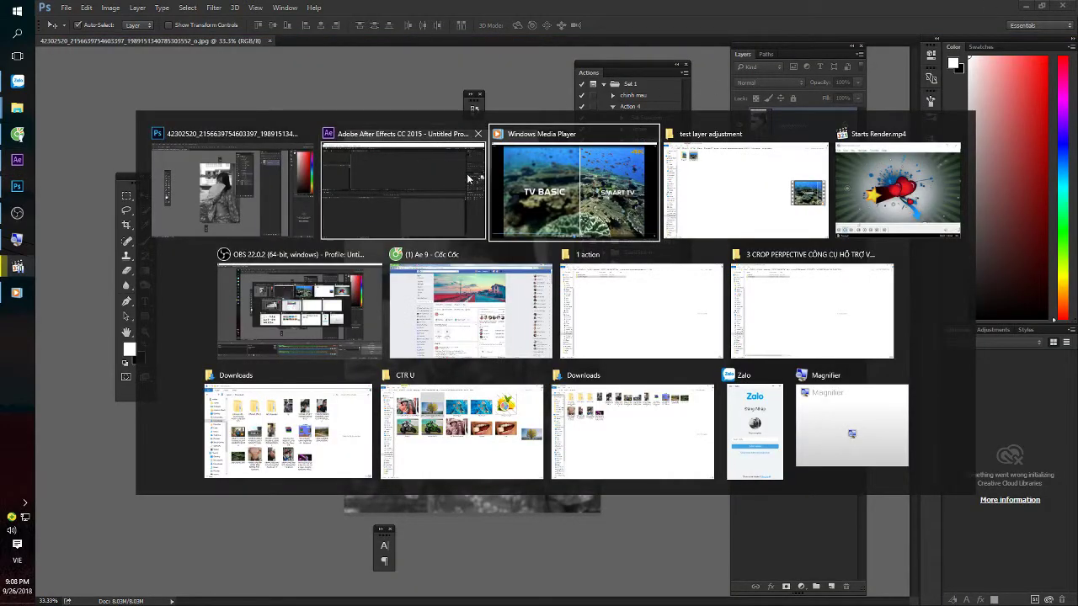
Open the (Footage) folder and drag the OceanLight mp4 into the After Effects project.
{"action": "left_click", "coordinate": [660, 187]}
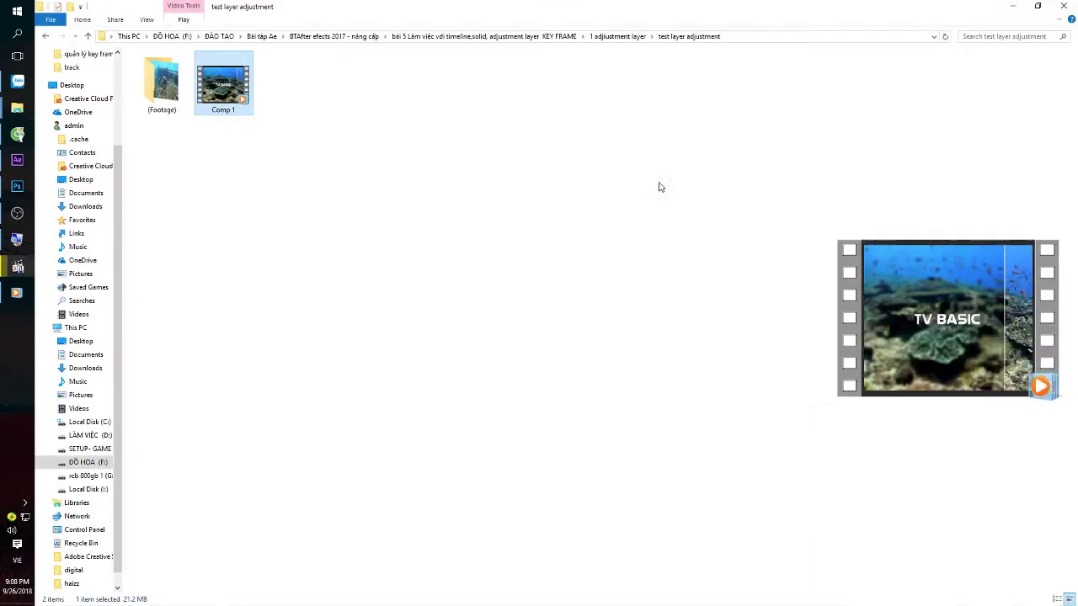
{"action": "double_click", "coordinate": [161, 80]}
{"action": "left_click", "coordinate": [166, 74]}
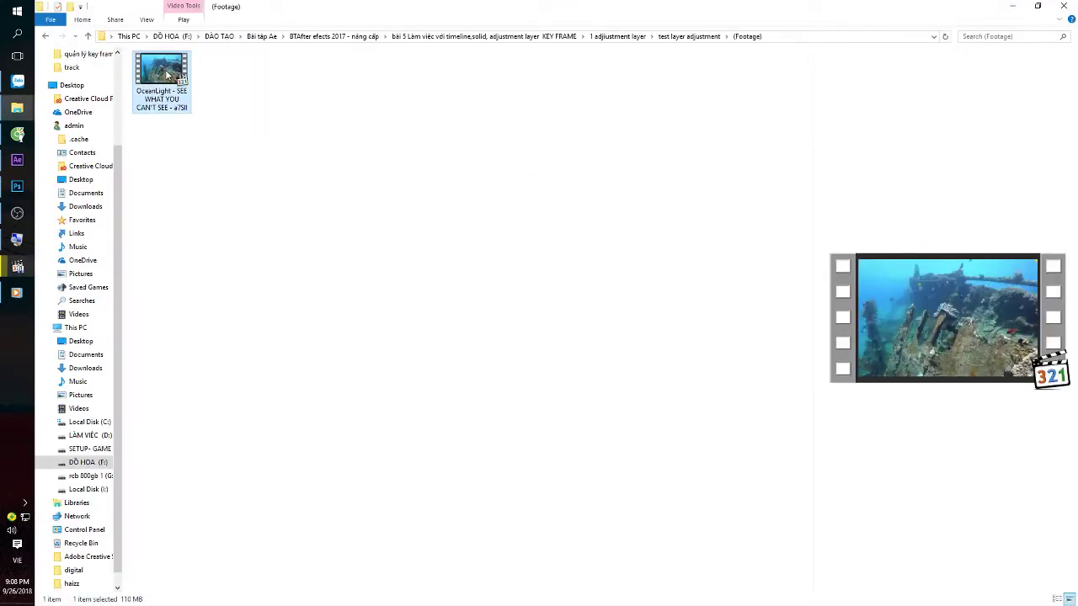
{"action": "left_click_drag", "start_coordinate": [165, 74], "coordinate": [84, 190]}
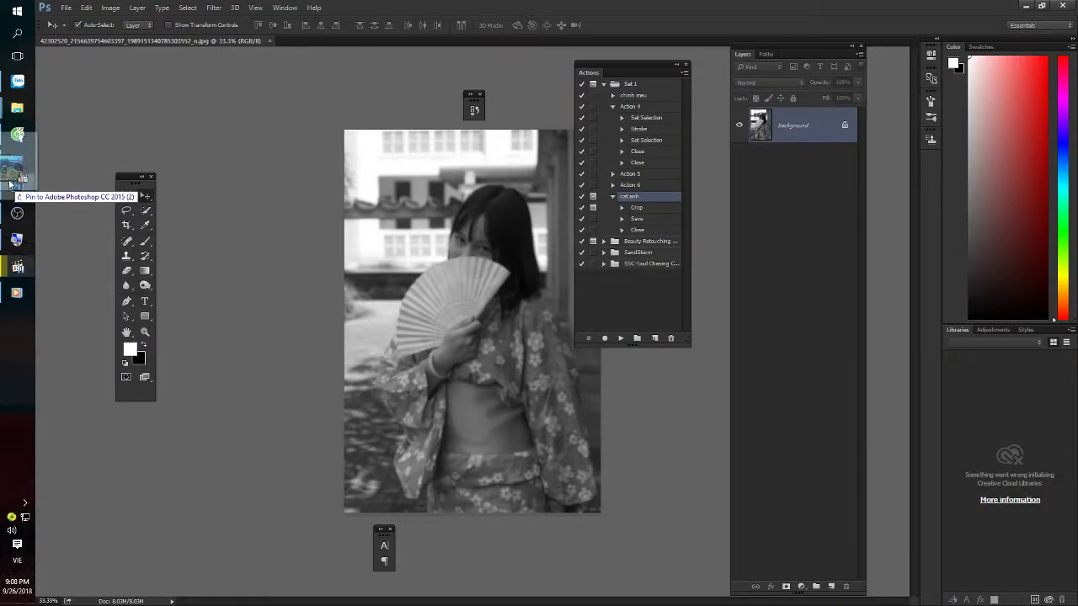
{"action": "mouse_move", "coordinate": [84, 190]}
{"action": "left_mouse_down"}
{"action": "mouse_move", "coordinate": [13, 154]}
{"action": "mouse_move", "coordinate": [118, 207]}
{"action": "left_mouse_up"}
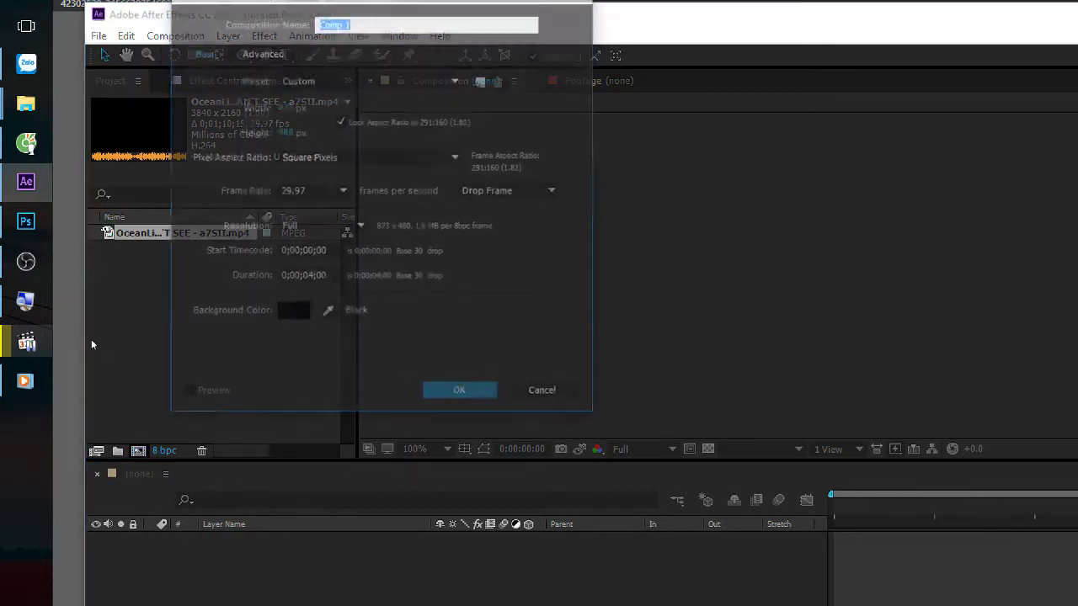
{"action": "key", "text": "ctrl+n"}
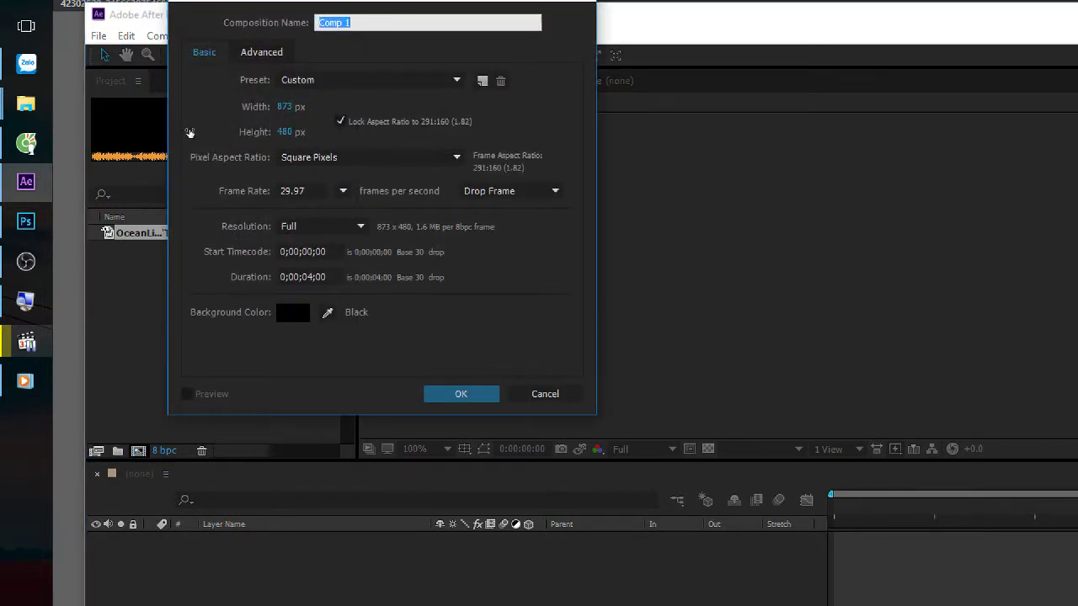
{"action": "key", "text": "Escape"}
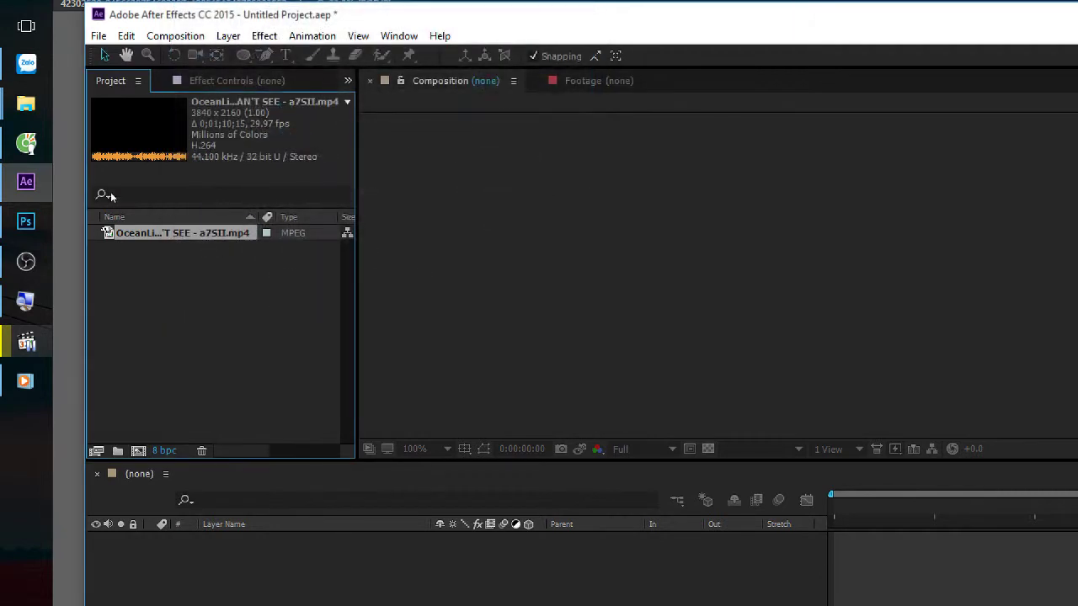
{"action": "left_click_drag", "start_coordinate": [115, 234], "coordinate": [138, 451]}
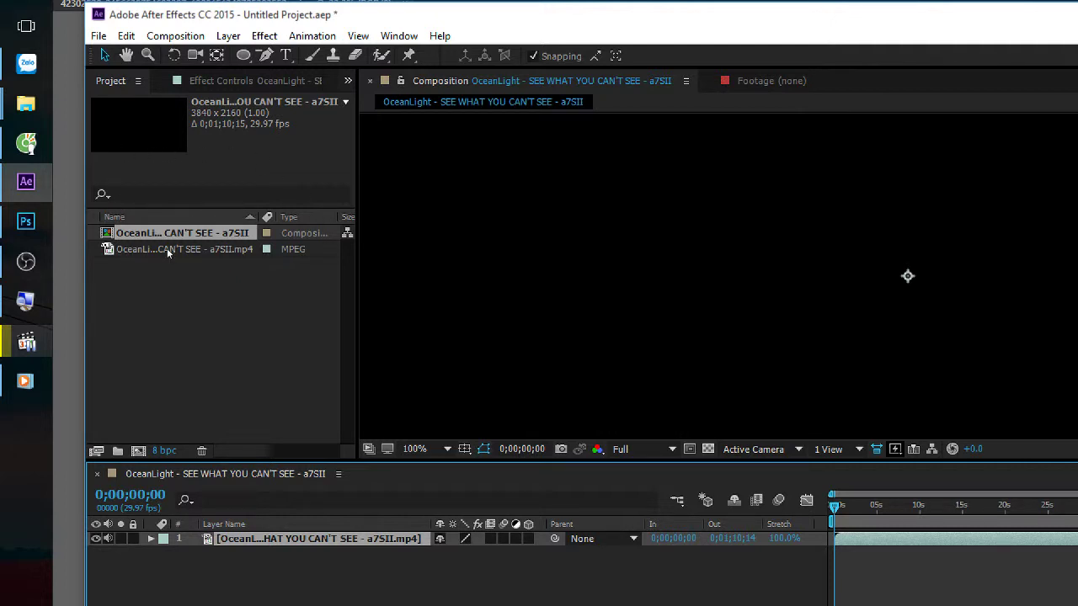
{"action": "key", "text": "Delete"}
{"action": "left_click", "coordinate": [103, 234]}
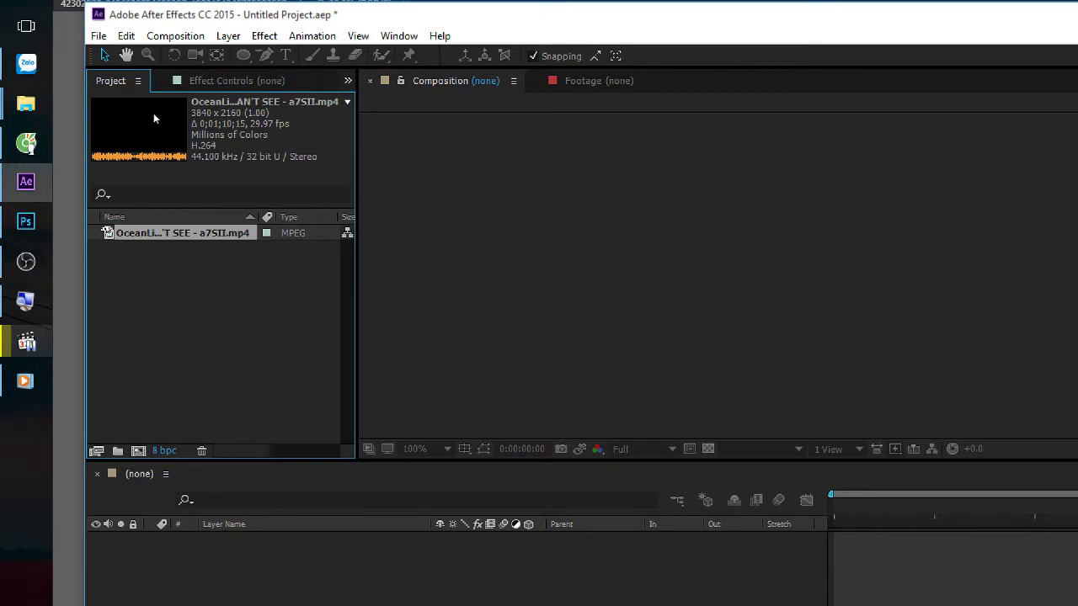
Create an OceanLight composition from the footage and try a width of 3840/3.
{"action": "left_click", "coordinate": [116, 259]}
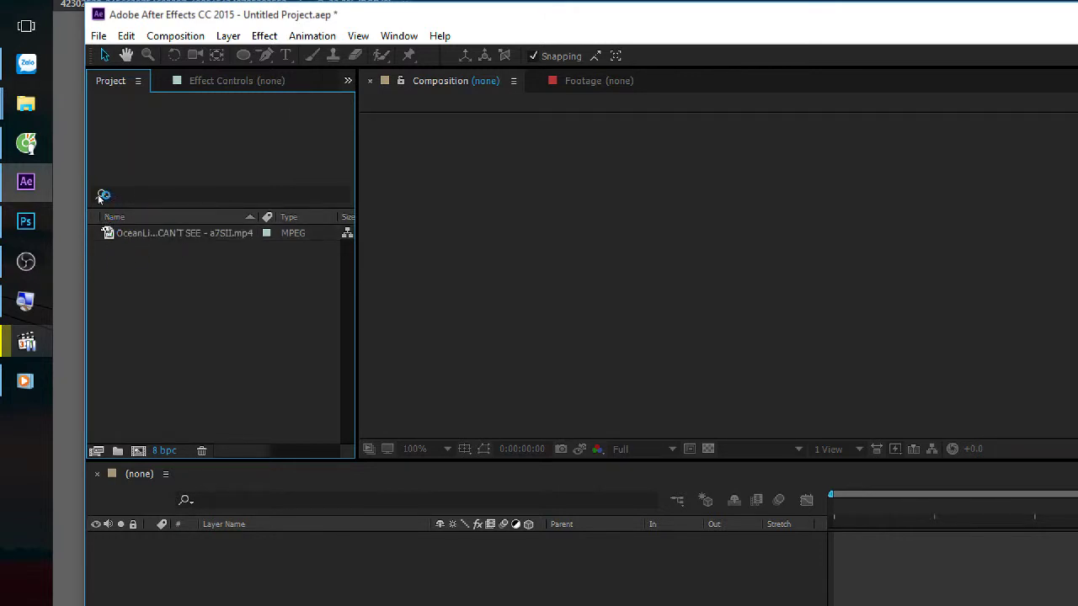
{"action": "left_click_drag", "start_coordinate": [151, 234], "coordinate": [97, 451]}
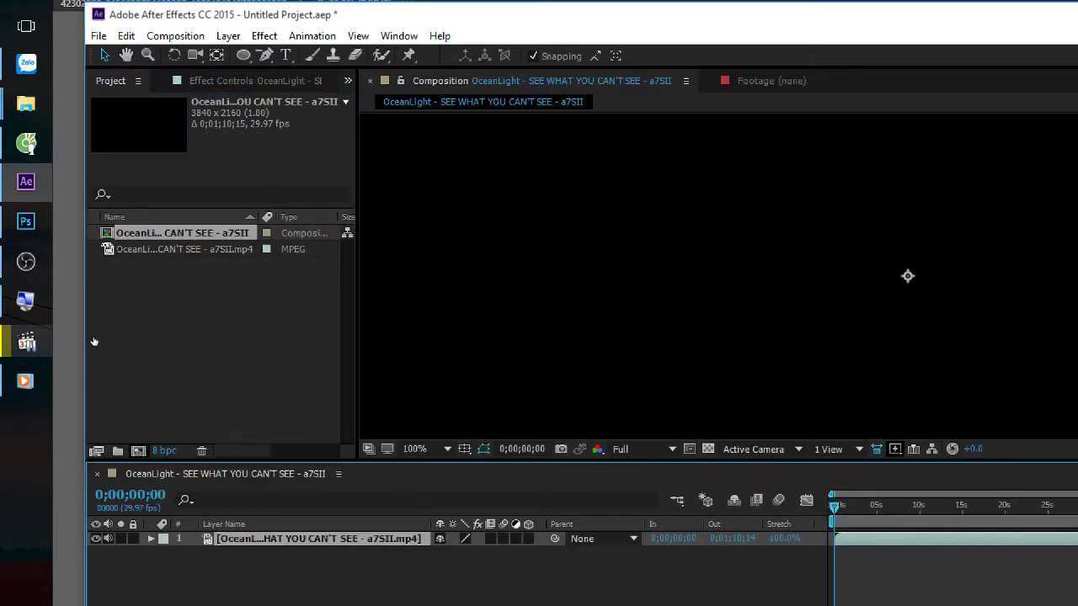
{"action": "left_click", "coordinate": [143, 115]}
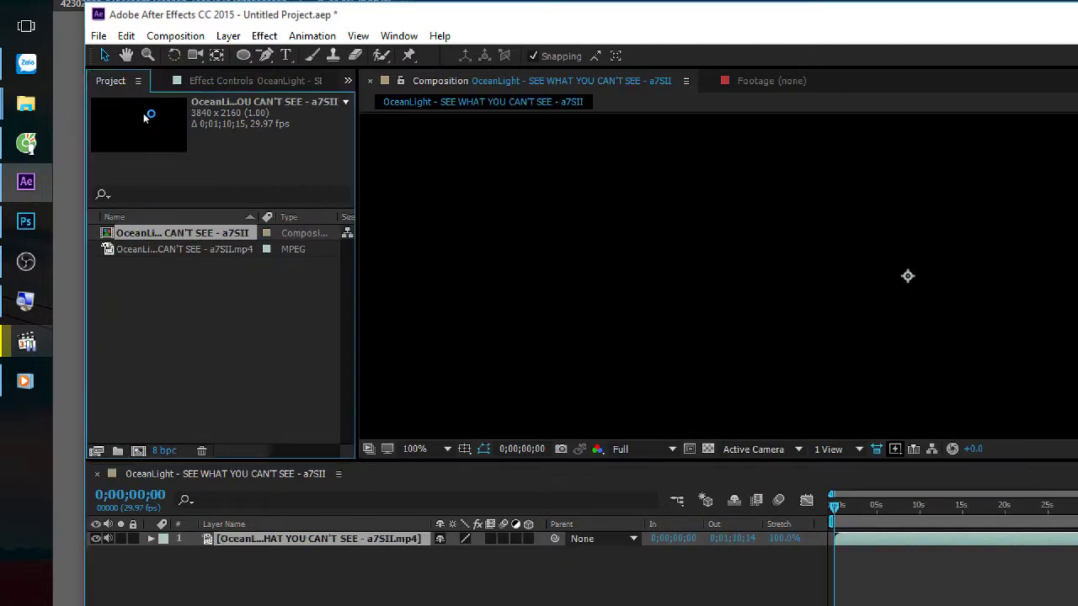
{"action": "key", "text": "ctrl+k"}
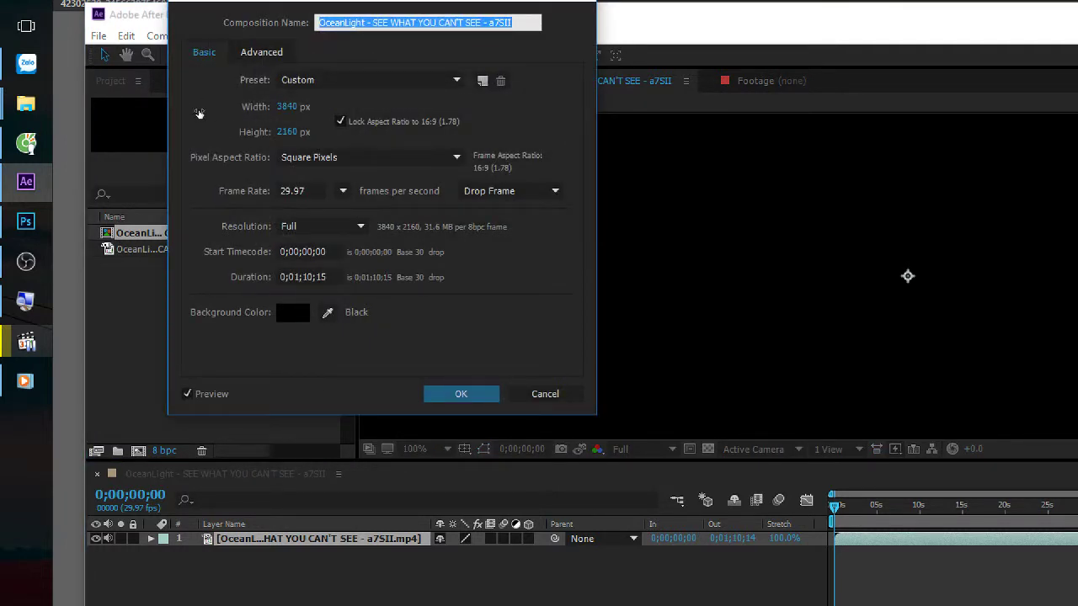
{"action": "key", "text": "Tab"}
{"action": "key", "text": "Right"}
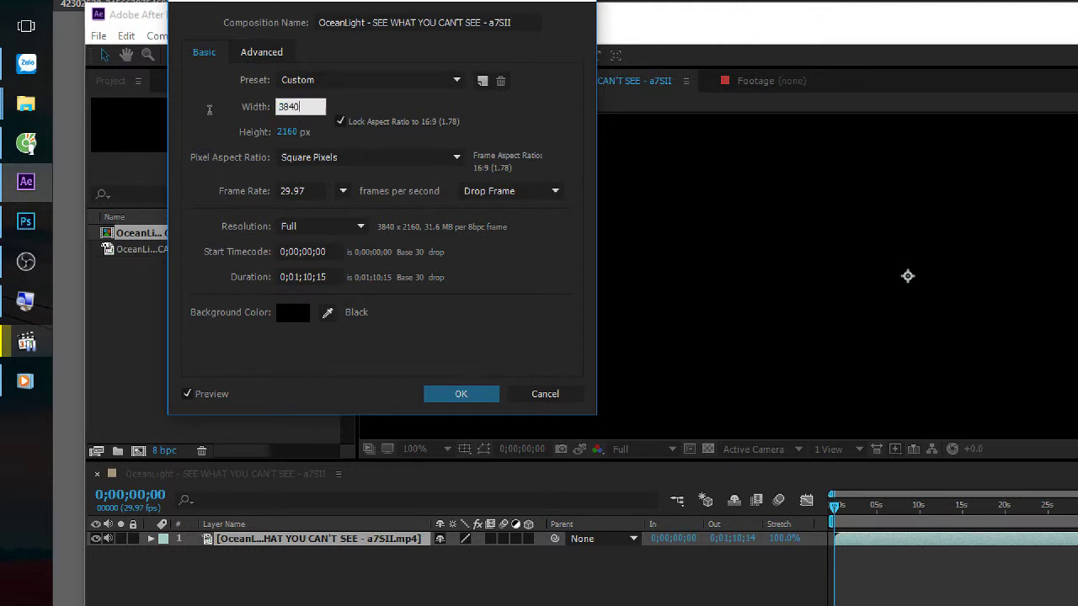
{"action": "type", "text": "/"}
{"action": "type", "text": "3"}
{"action": "key", "text": "Return"}
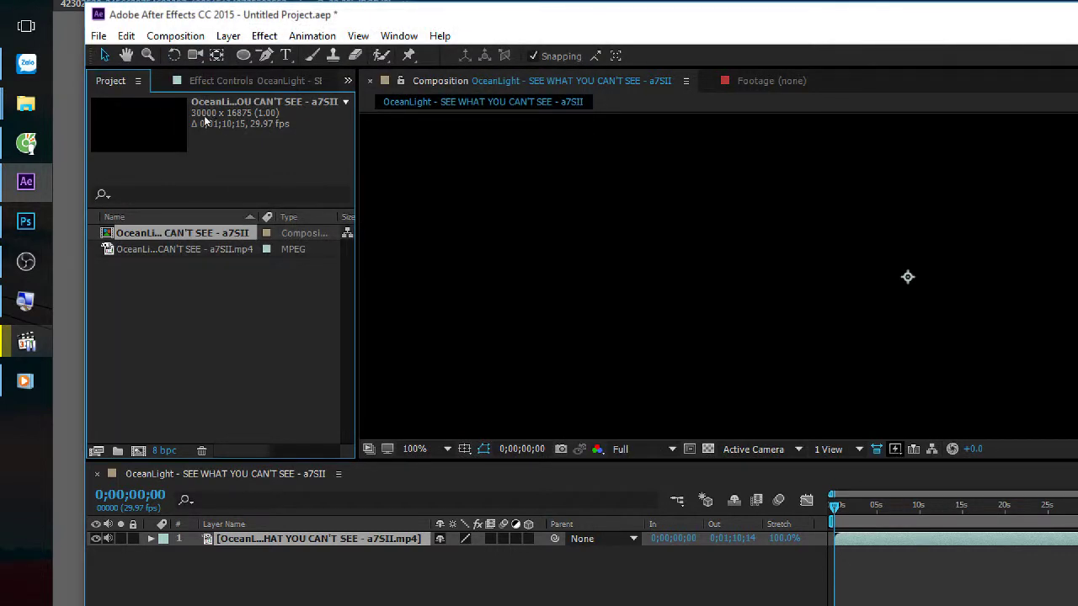
Undo that, try a width of 3840/4, then remove the OceanLight composition.
{"action": "key", "text": "ctrl+z"}
{"action": "key", "text": "ctrl+k"}
{"action": "key", "text": "Tab"}
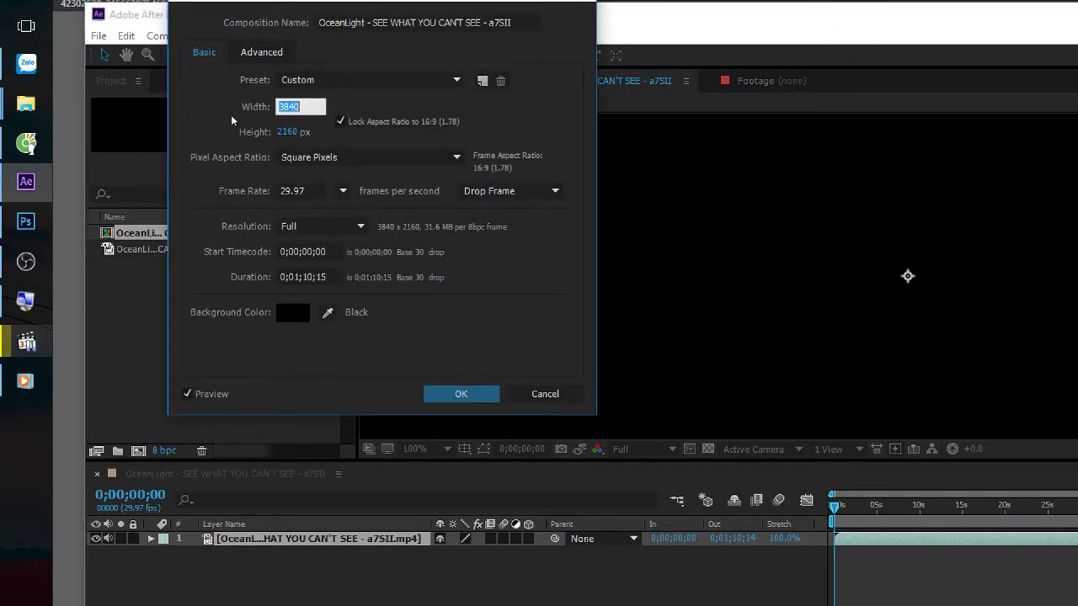
{"action": "key", "text": "Right"}
{"action": "type", "text": "/"}
{"action": "type", "text": "4"}
{"action": "key", "text": "Return"}
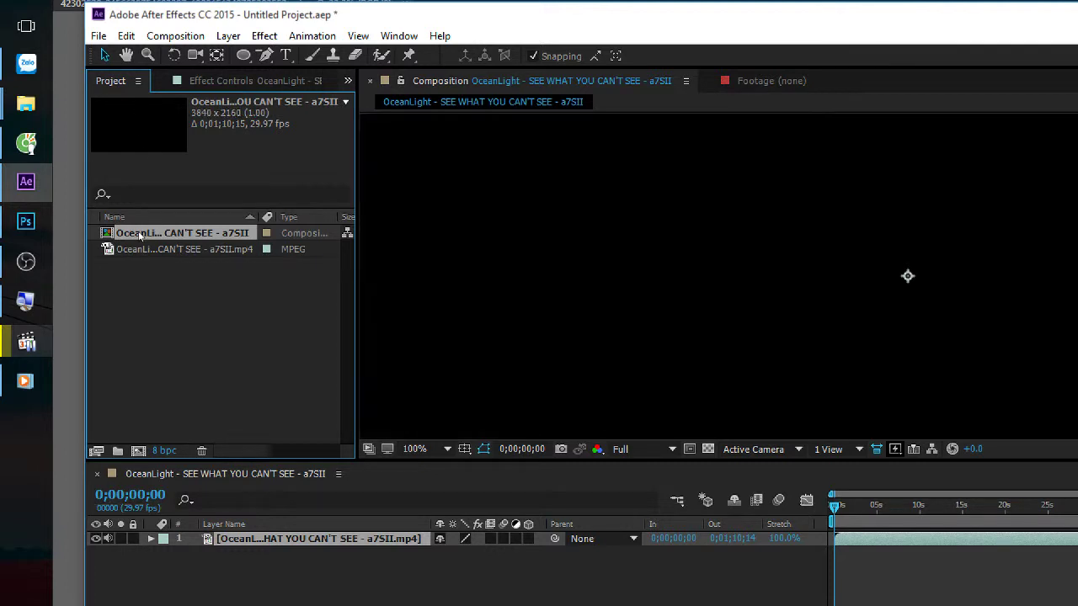
{"action": "left_click", "coordinate": [137, 268]}
{"action": "key", "text": "ctrl+z"}
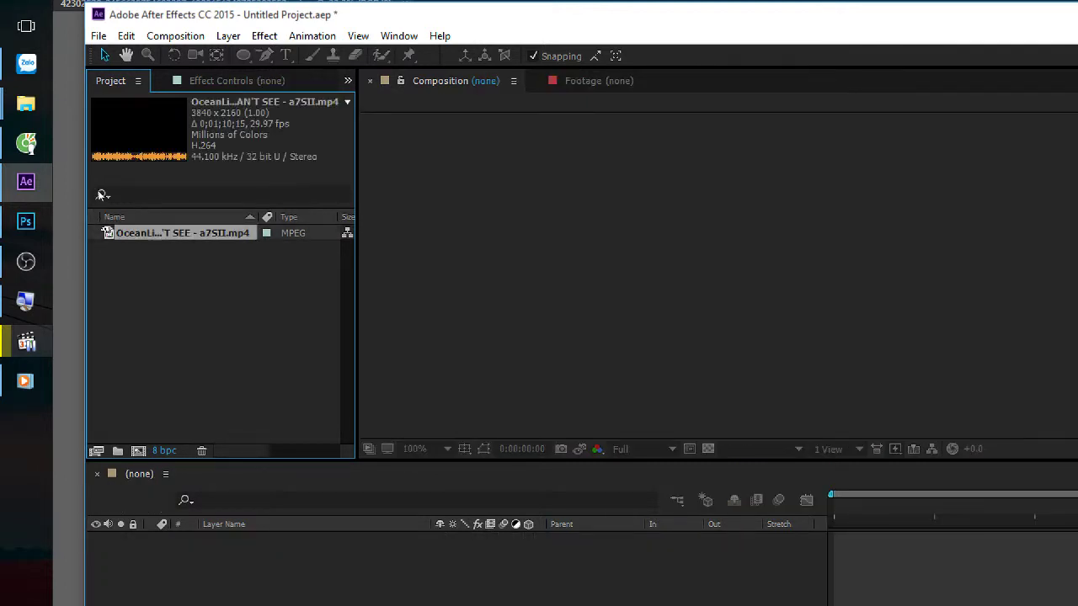
Rebuild the OceanLight comp from the mp4, play it back, and test-scale then refit the layer.
{"action": "left_click", "coordinate": [143, 234]}
{"action": "left_click_drag", "start_coordinate": [98, 206], "coordinate": [96, 451]}
{"action": "left_click", "coordinate": [134, 128]}
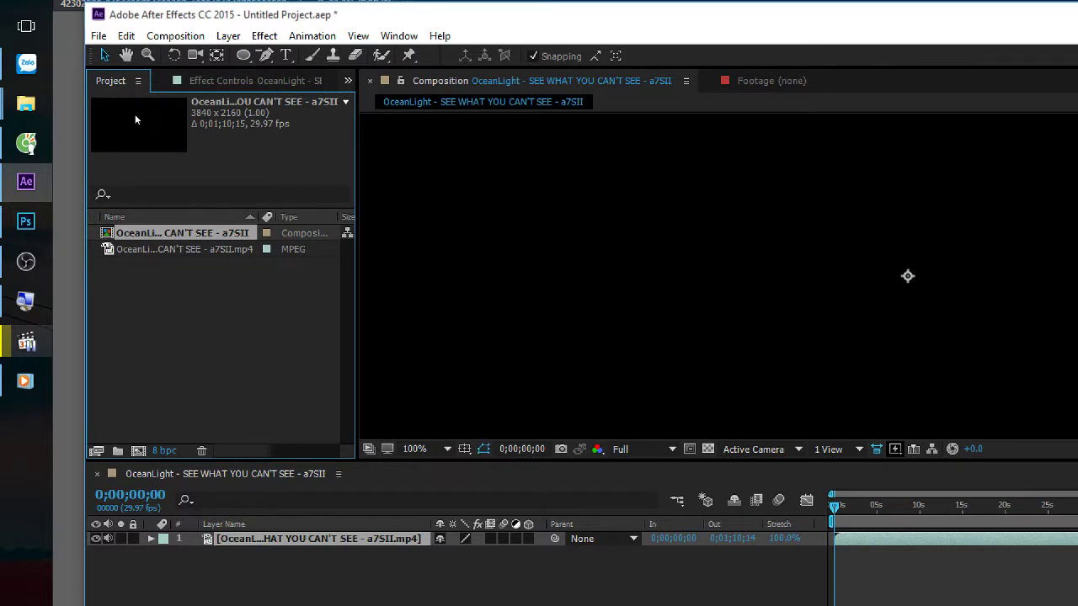
{"action": "key", "text": "comma"}
{"action": "key", "text": "comma"}
{"action": "key", "text": "comma"}
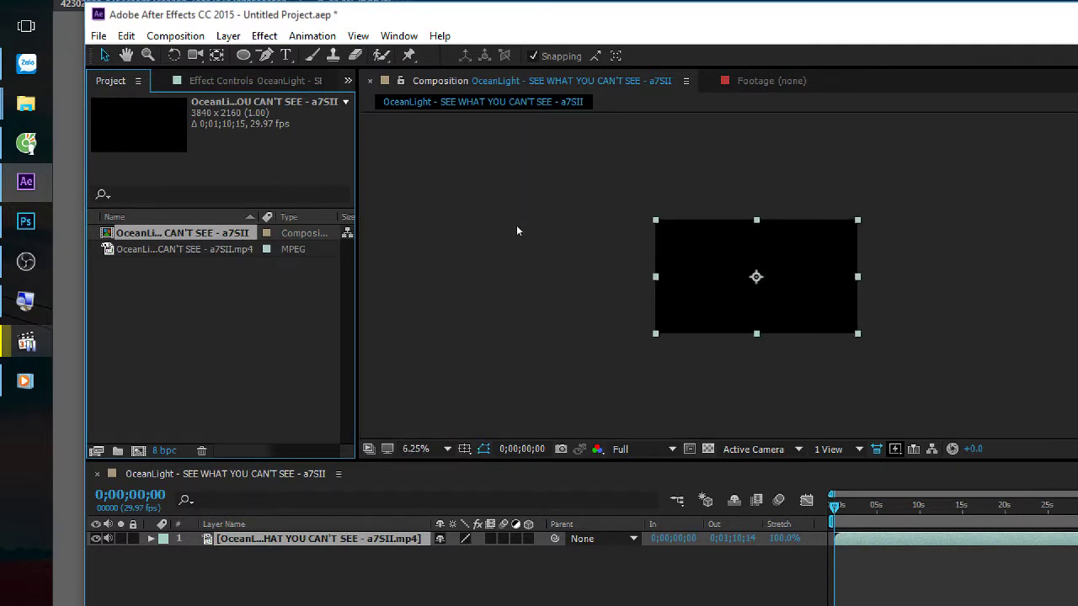
{"action": "key", "text": "space"}
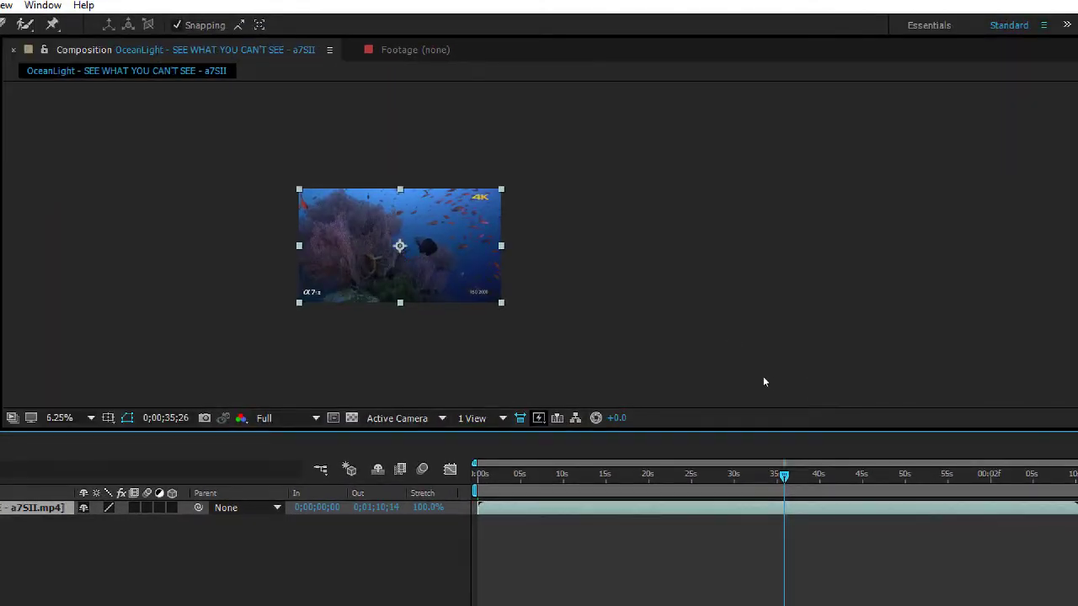
{"action": "scroll", "coordinate": [479, 218], "scroll_direction": "up", "scroll_amount": 1}
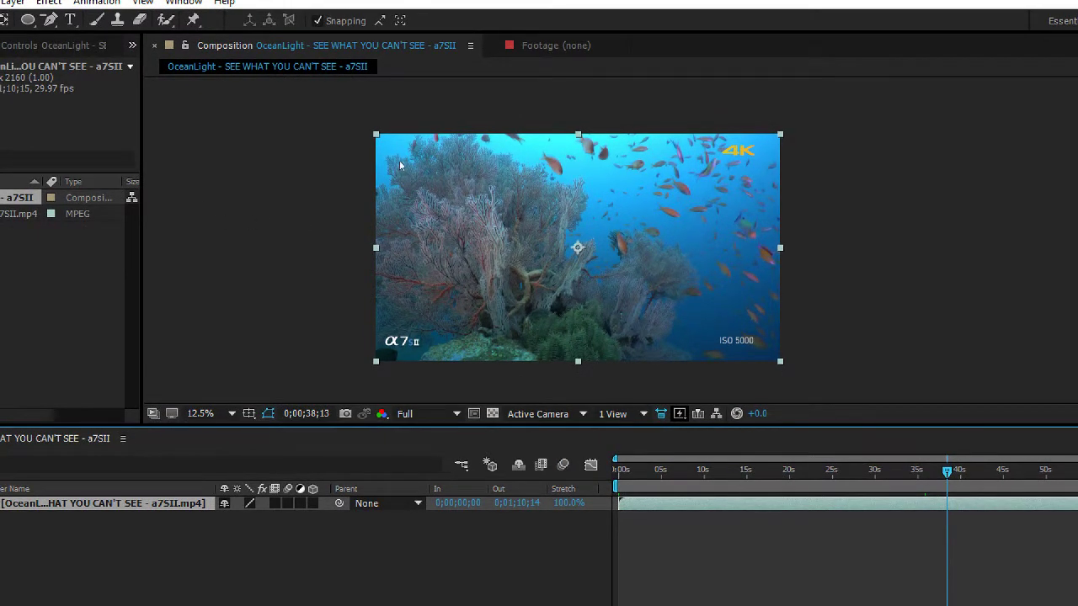
{"action": "left_click_drag", "start_coordinate": [395, 150], "coordinate": [475, 196]}
{"action": "key", "text": "ctrl+alt+f"}
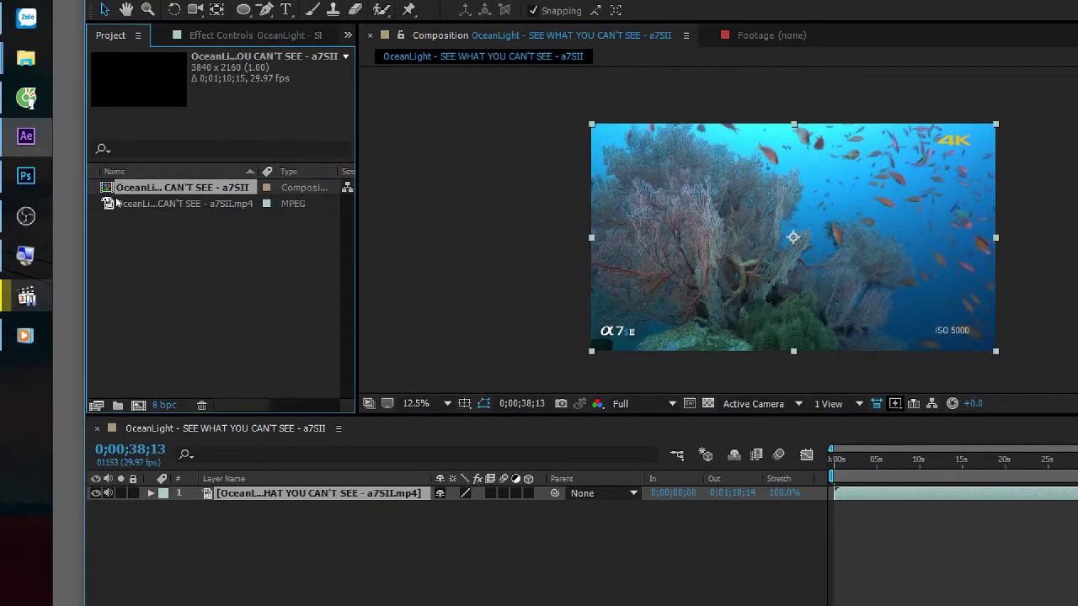
{"action": "key", "text": "ctrl+k"}
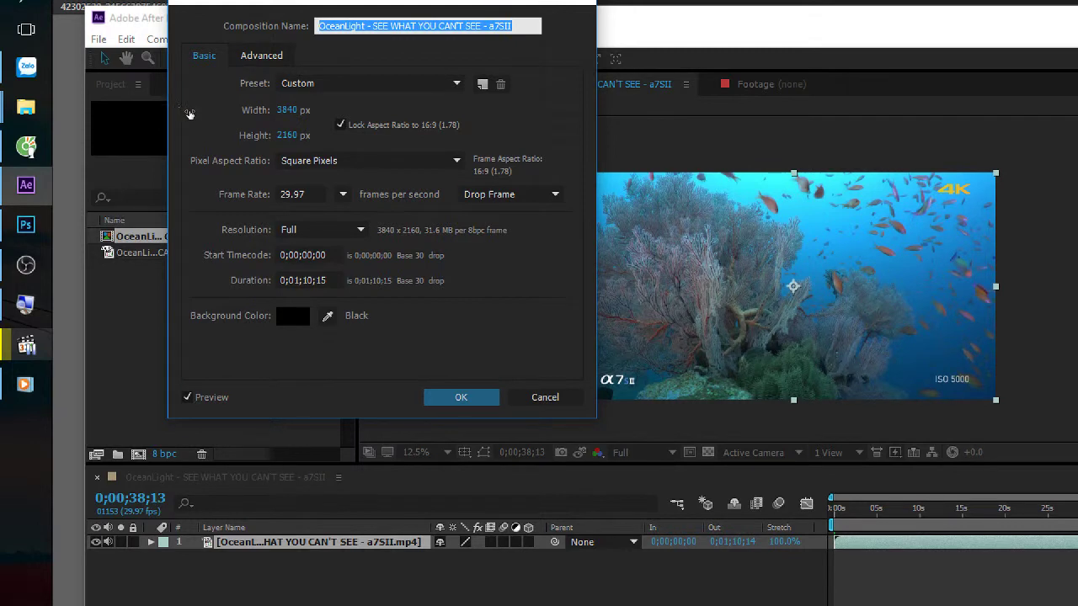
Set the OceanLight composition width to 3840/5, giving 768x432.
{"action": "key", "text": "Tab"}
{"action": "key", "text": "Right"}
{"action": "type", "text": "/5"}
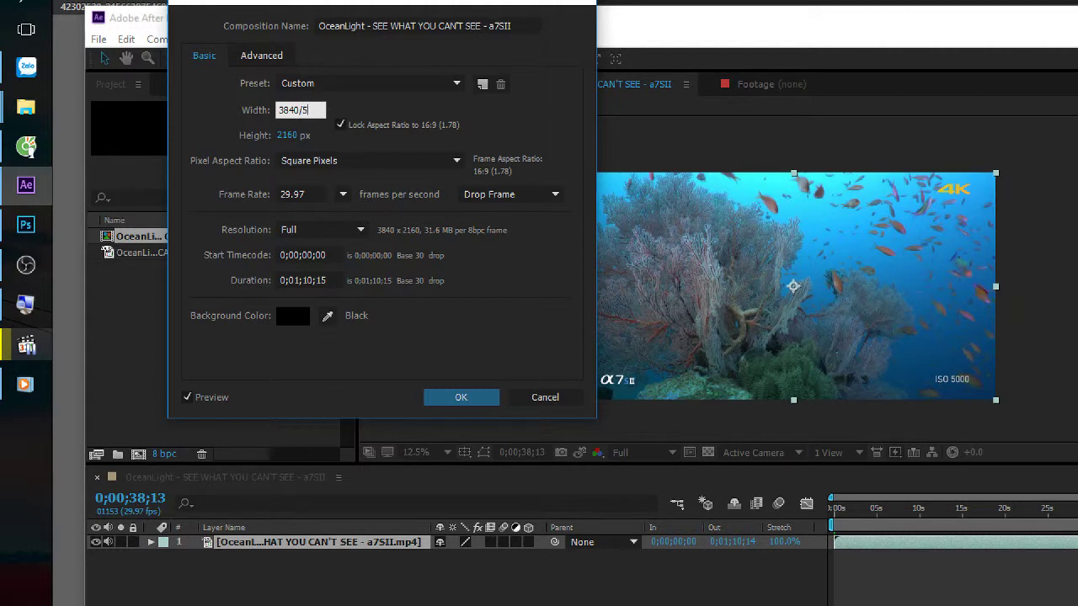
{"action": "key", "text": "Return"}
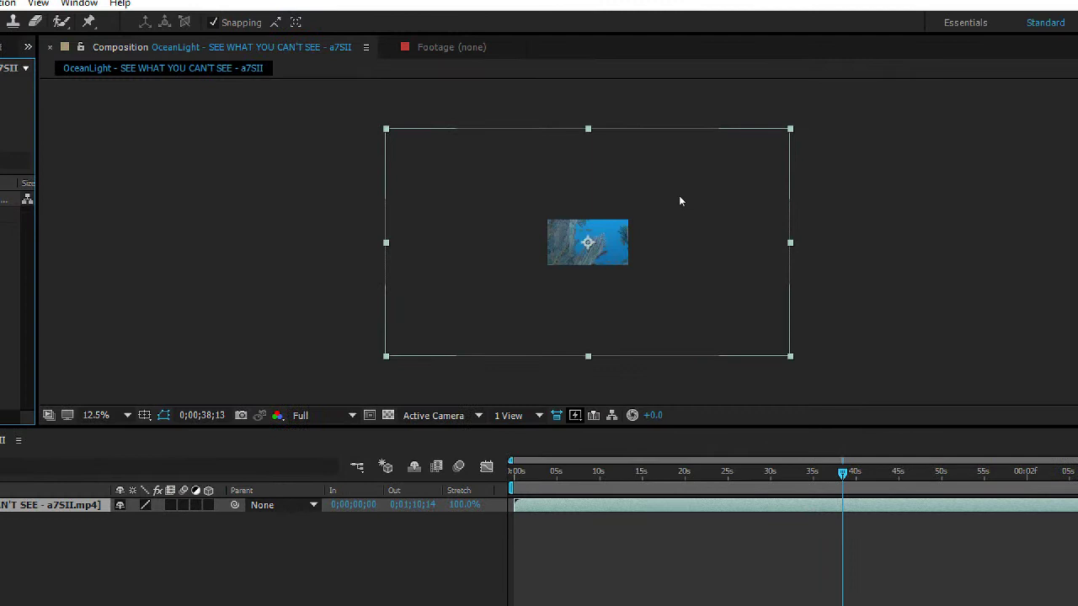
Scale the ocean footage layer down toward the smaller composition frame.
{"action": "scroll", "coordinate": [592, 208], "scroll_direction": "up", "scroll_amount": 1}
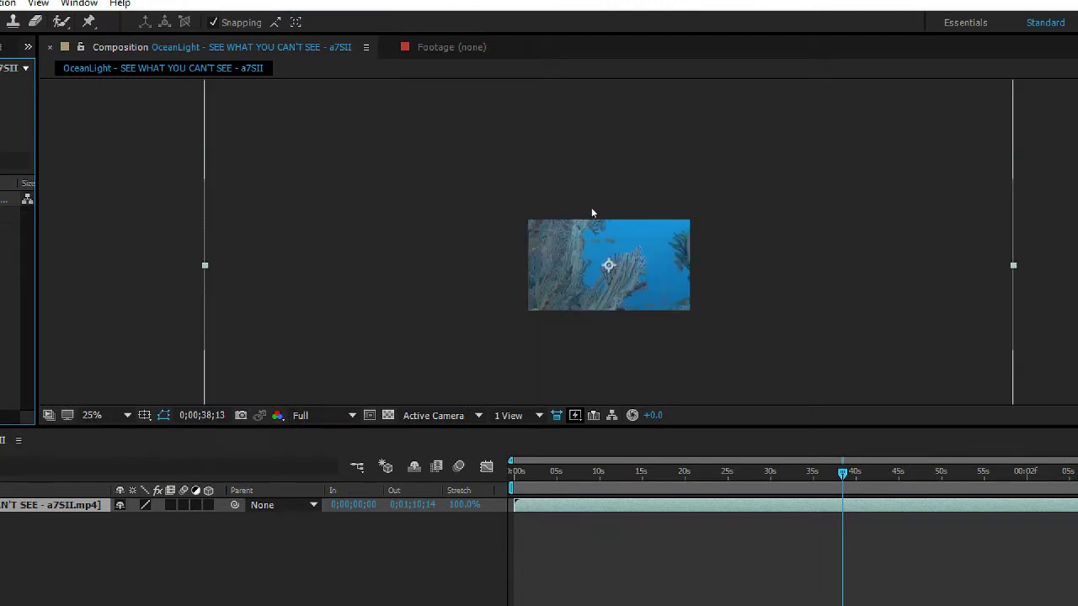
{"action": "scroll", "coordinate": [627, 210], "scroll_direction": "down", "scroll_amount": 1}
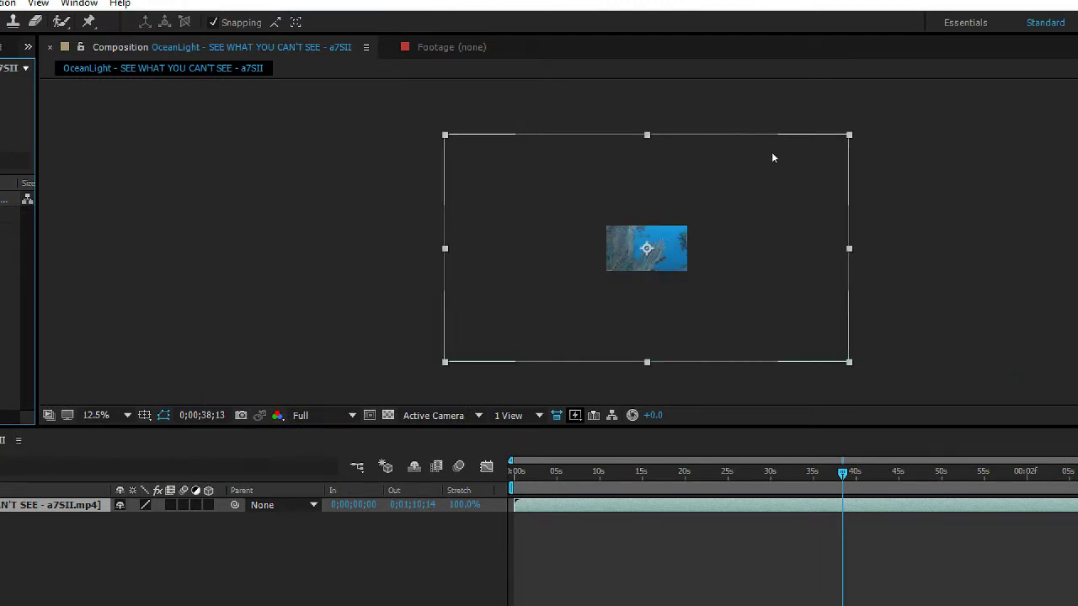
{"action": "mouse_move", "coordinate": [780, 154]}
{"action": "left_mouse_down"}
{"action": "mouse_move", "coordinate": [779, 173]}
{"action": "mouse_move", "coordinate": [703, 188]}
{"action": "left_mouse_up"}
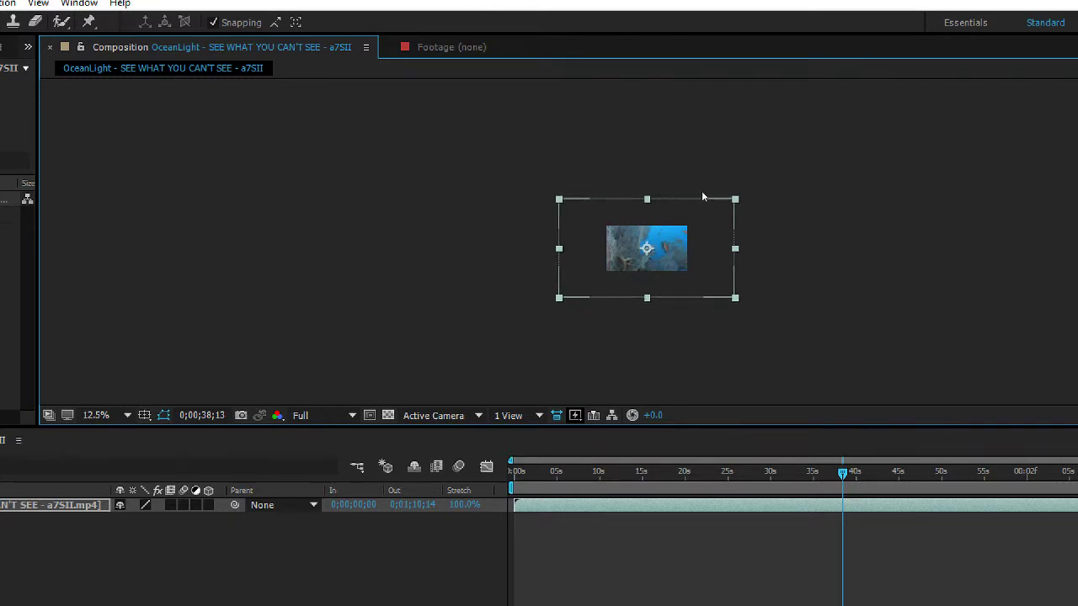
{"action": "left_click_drag", "start_coordinate": [700, 189], "coordinate": [674, 210]}
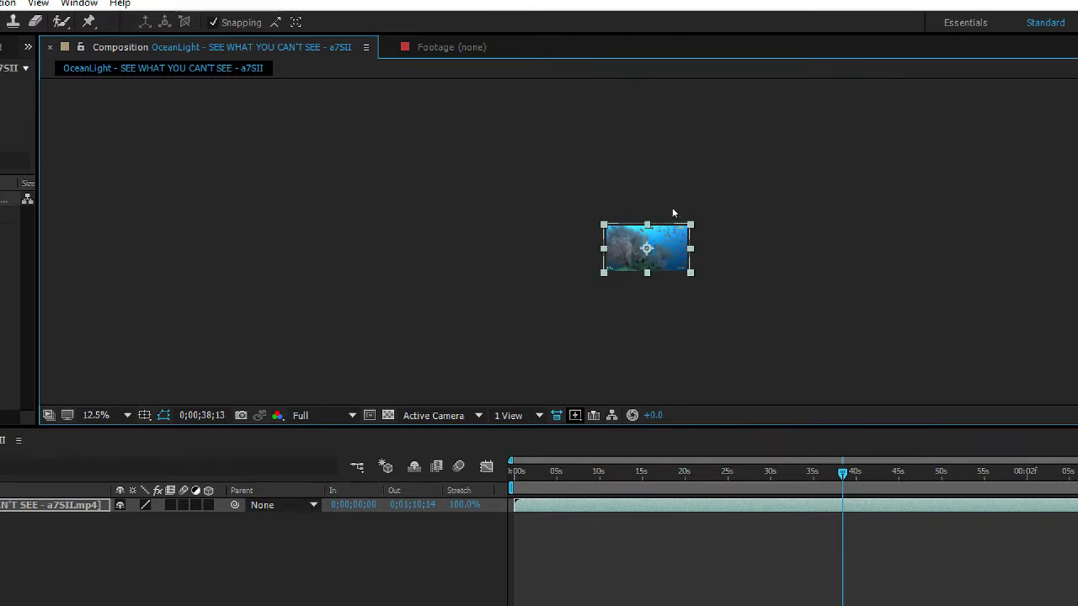
{"action": "scroll", "coordinate": [672, 208], "scroll_direction": "up", "scroll_amount": 1}
{"action": "scroll", "coordinate": [678, 224], "scroll_direction": "up", "scroll_amount": 1}
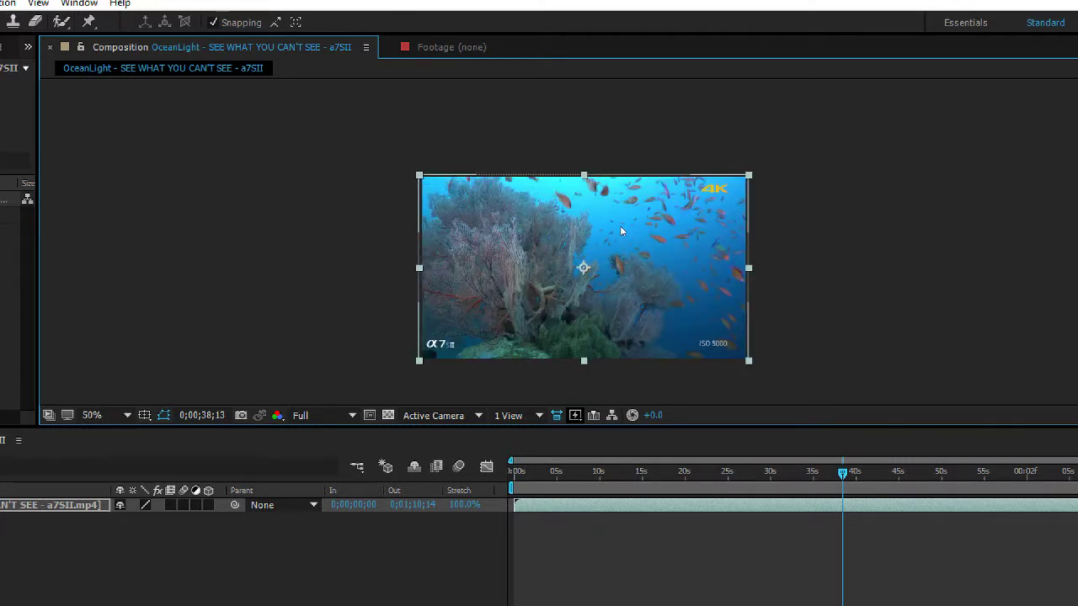
{"action": "scroll", "coordinate": [693, 192], "scroll_direction": "down", "scroll_amount": 2}
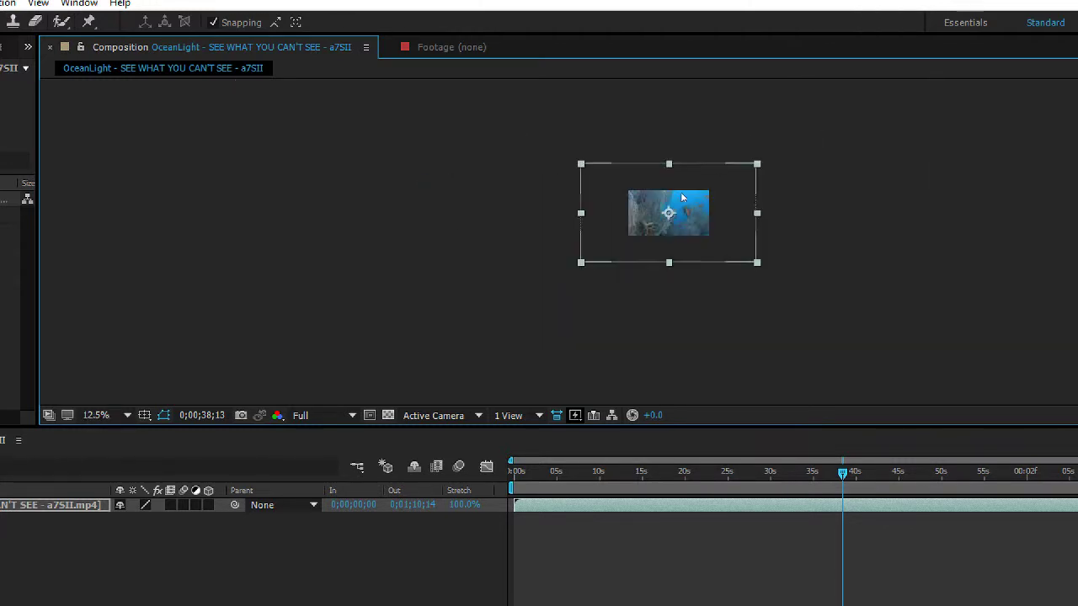
{"action": "scroll", "coordinate": [631, 172], "scroll_direction": "up", "scroll_amount": 1}
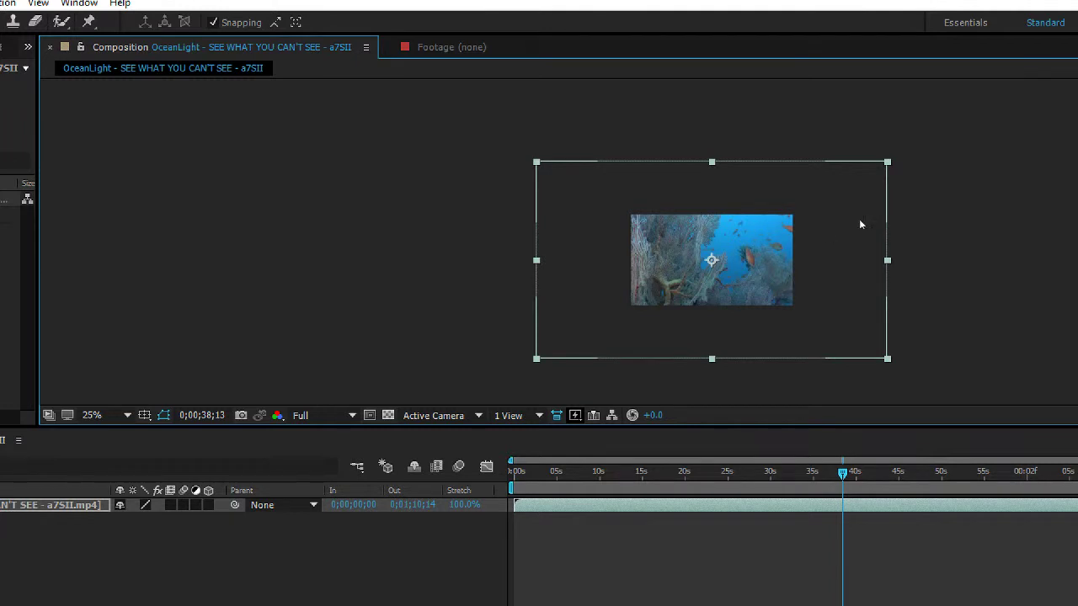
{"action": "scroll", "coordinate": [861, 225], "scroll_direction": "up", "scroll_amount": 1}
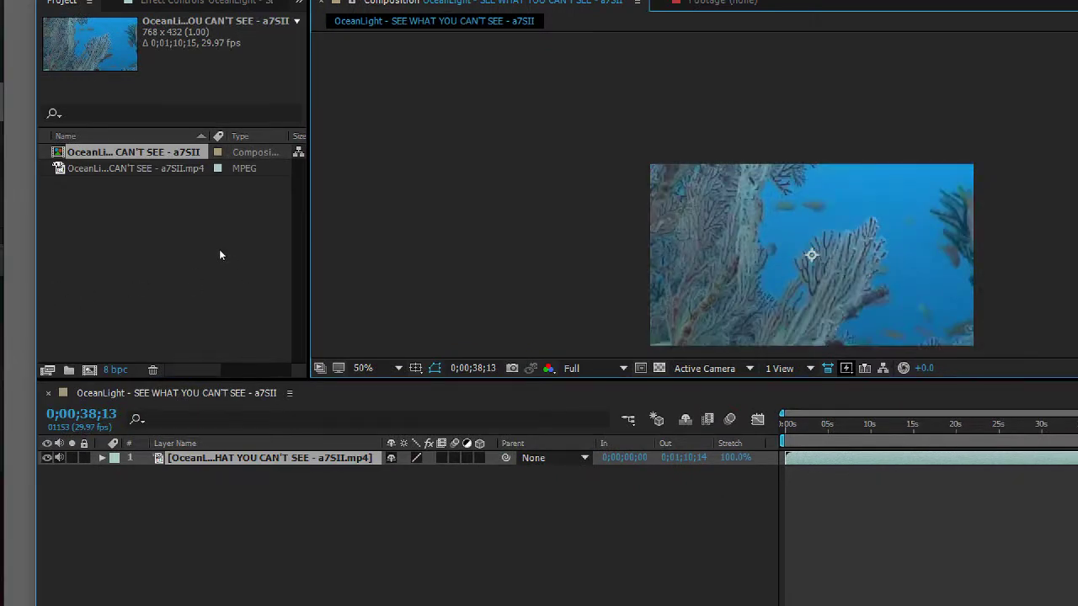
{"action": "left_click", "coordinate": [220, 250]}
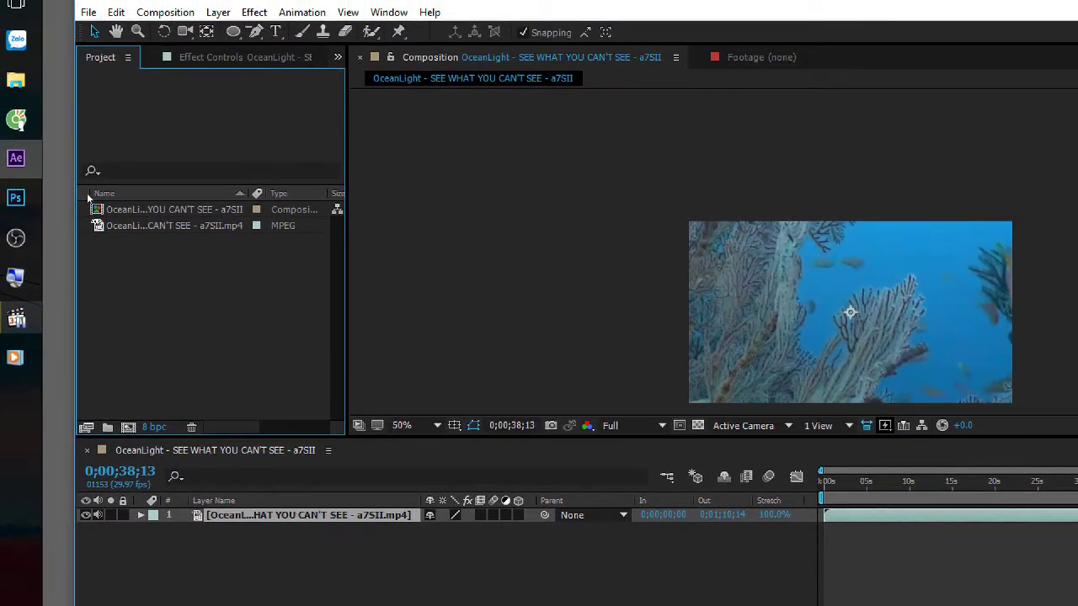
Create Comp 1 with width and height entered as 10000, resulting in 17778x10000.
{"action": "left_click", "coordinate": [127, 209]}
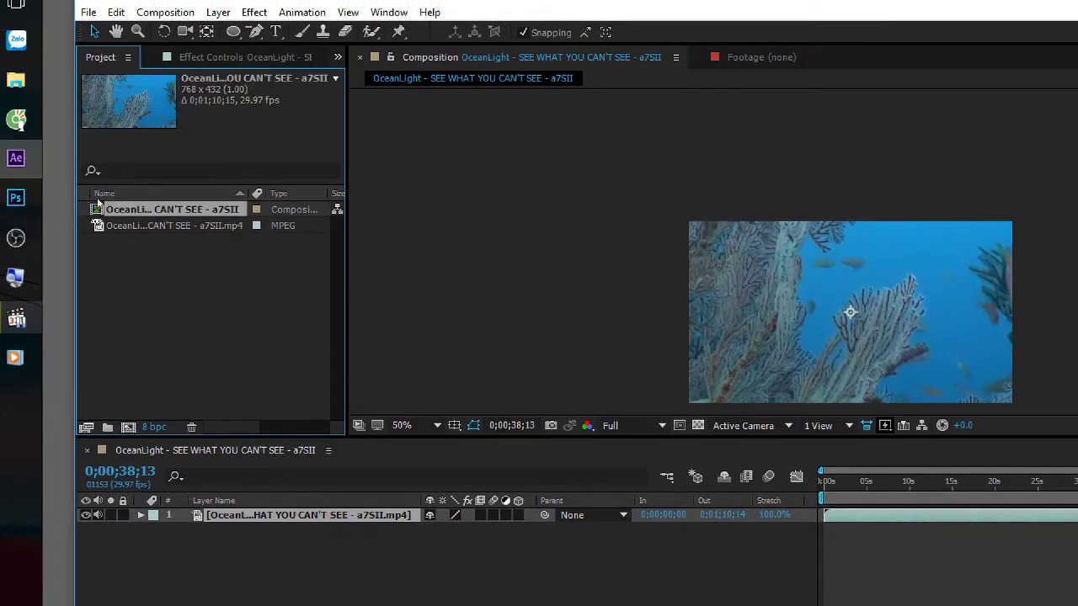
{"action": "left_click", "coordinate": [112, 268]}
{"action": "left_click", "coordinate": [128, 427]}
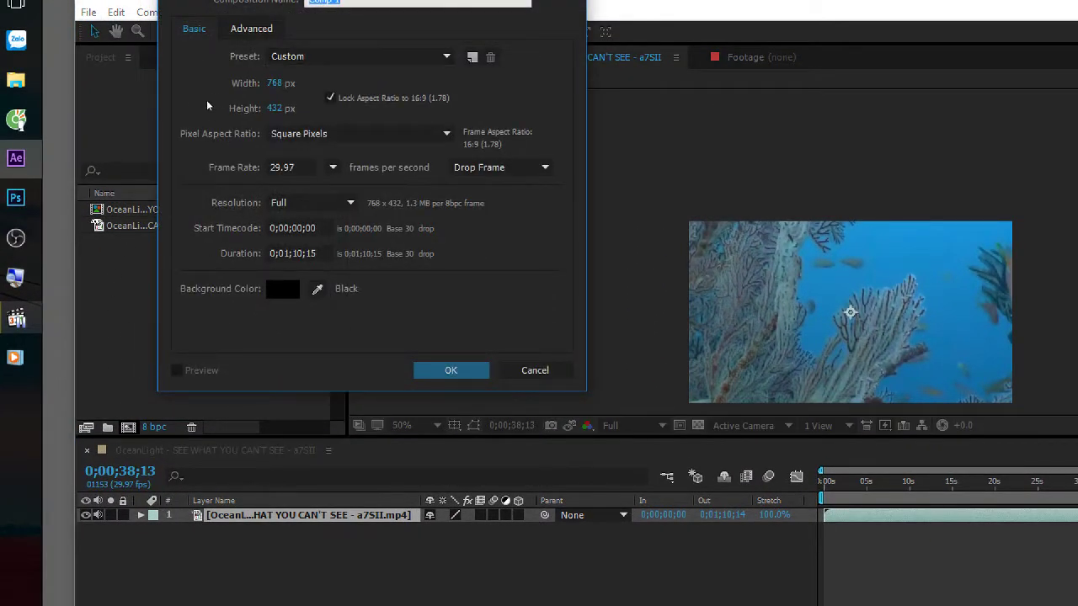
{"action": "key", "text": "Tab"}
{"action": "type", "text": "4"}
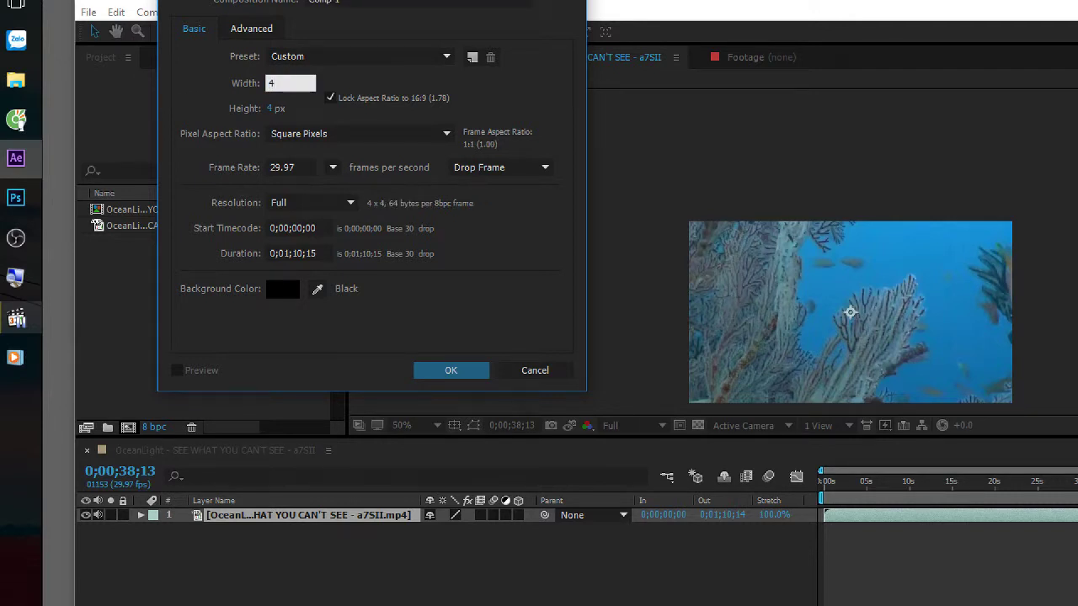
{"action": "type", "text": "10000"}
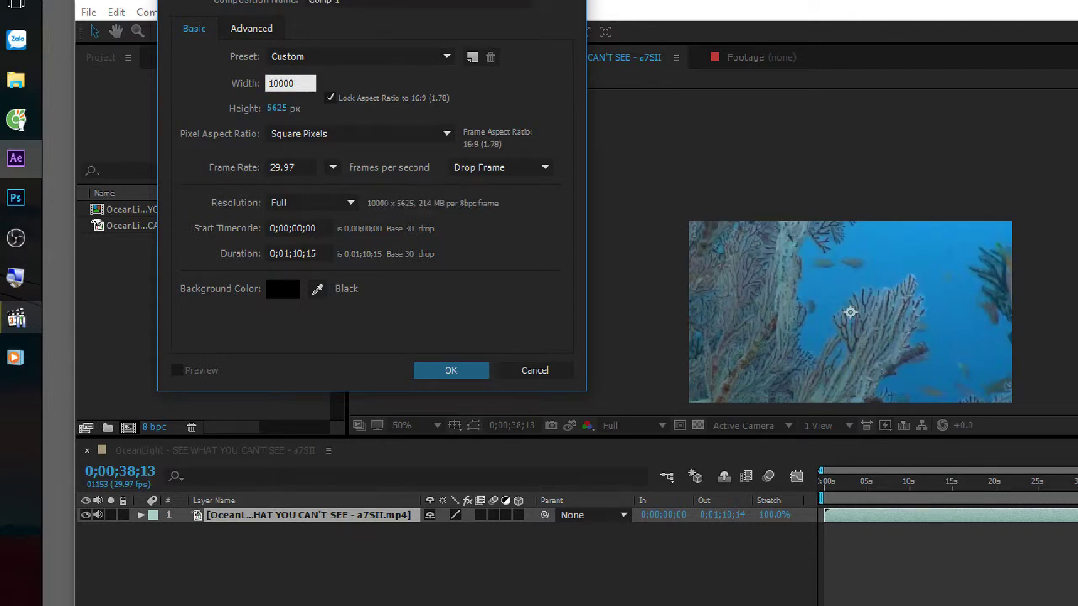
{"action": "key", "text": "Tab"}
{"action": "type", "text": "10000"}
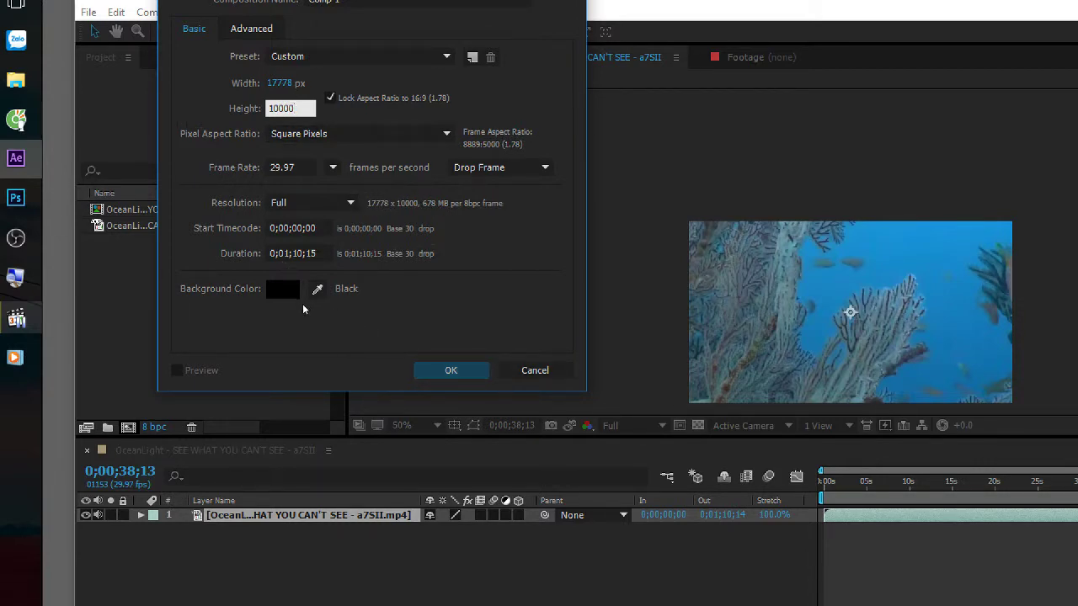
{"action": "key", "text": "Return"}
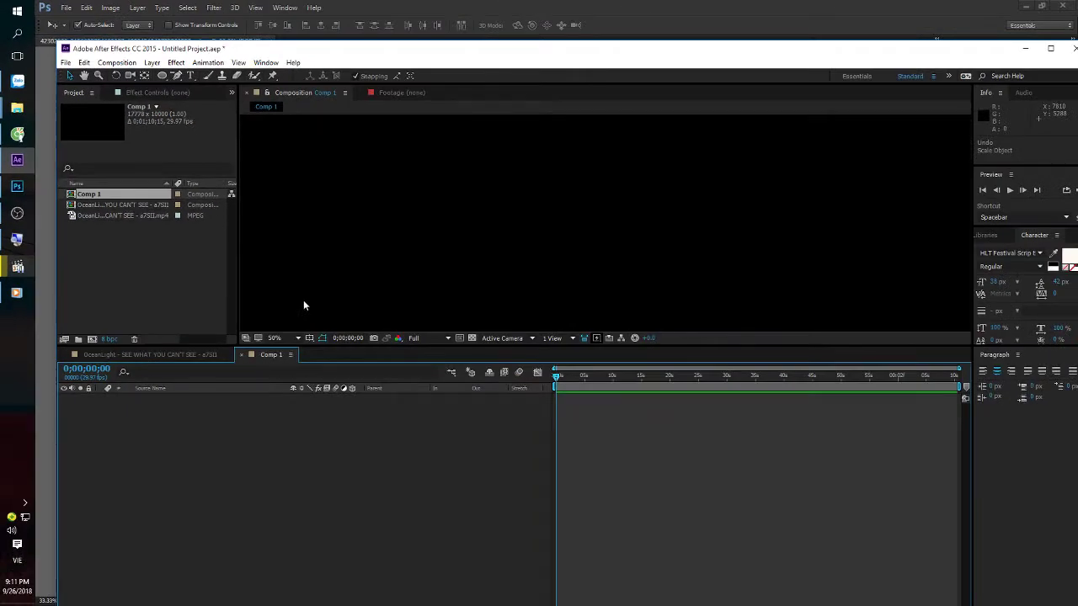
Add the OceanLight footage to Comp 1 as layer 1 and move it up and right.
{"action": "scroll", "coordinate": [321, 232], "scroll_direction": "down", "scroll_amount": 6}
{"action": "scroll", "coordinate": [321, 229], "scroll_direction": "down", "scroll_amount": 1}
{"action": "scroll", "coordinate": [323, 227], "scroll_direction": "down", "scroll_amount": 1}
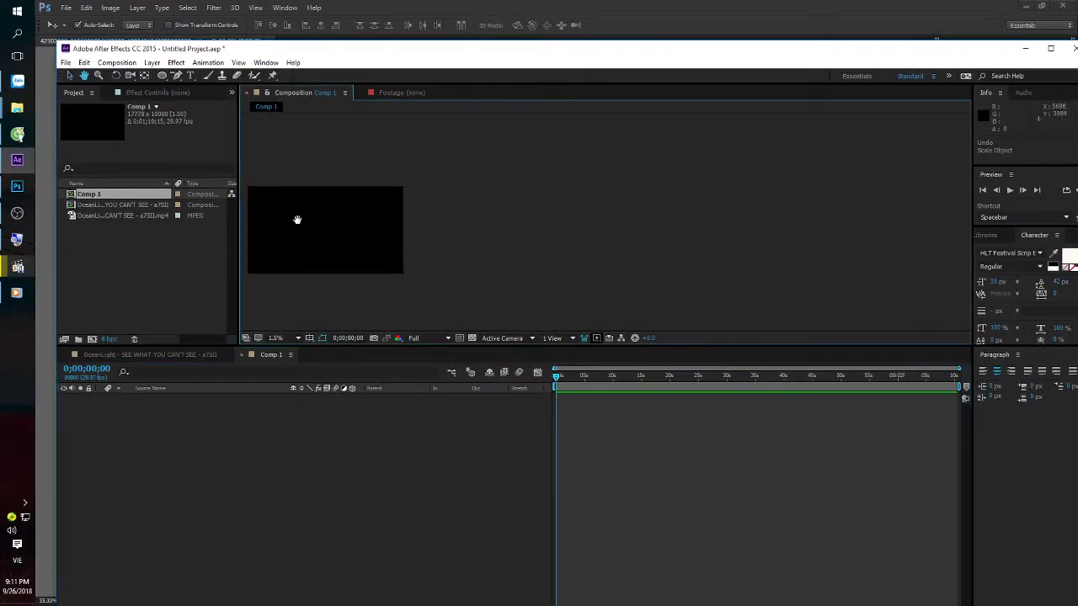
{"action": "scroll", "coordinate": [356, 219], "scroll_direction": "up", "scroll_amount": 1}
{"action": "scroll", "coordinate": [727, 236], "scroll_direction": "up", "scroll_amount": 1}
{"action": "scroll", "coordinate": [396, 221], "scroll_direction": "up", "scroll_amount": 1}
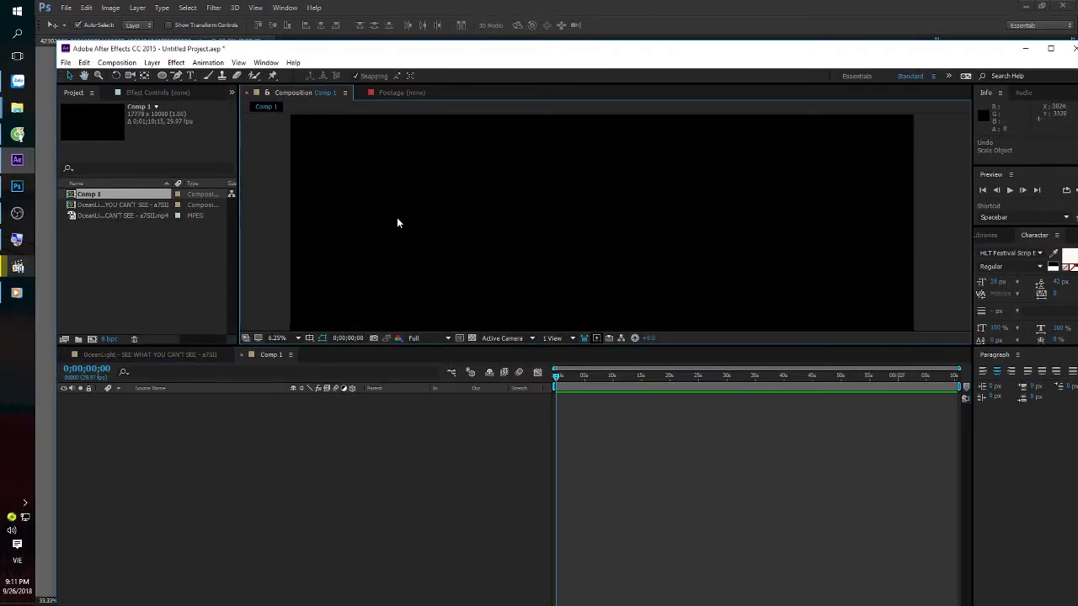
{"action": "scroll", "coordinate": [397, 222], "scroll_direction": "down", "scroll_amount": 2}
{"action": "left_click_drag", "start_coordinate": [115, 218], "coordinate": [517, 249]}
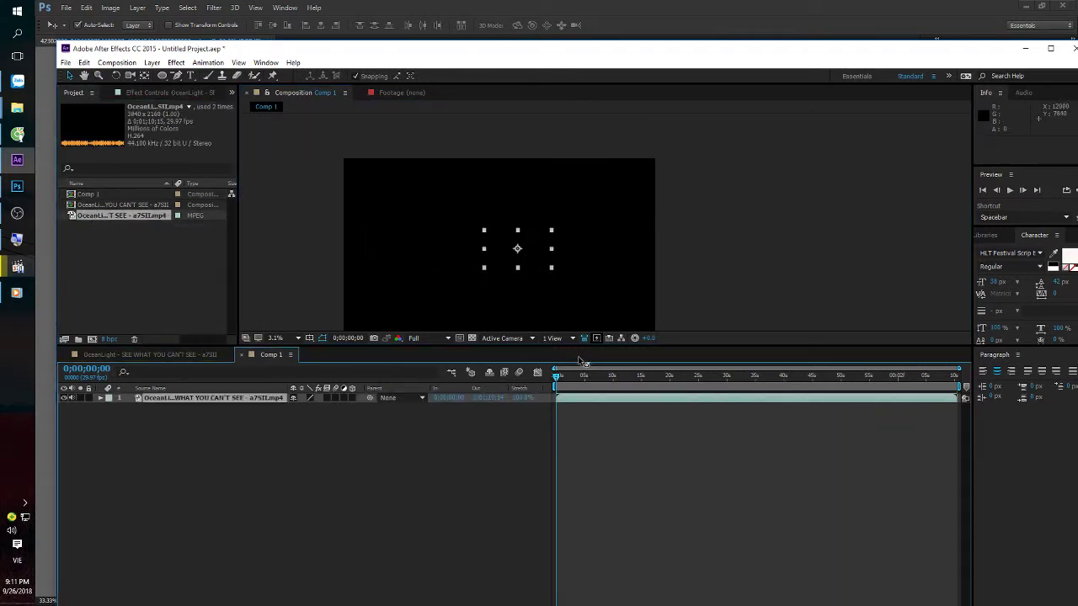
{"action": "left_click", "coordinate": [626, 376]}
{"action": "left_click_drag", "start_coordinate": [649, 384], "coordinate": [750, 378]}
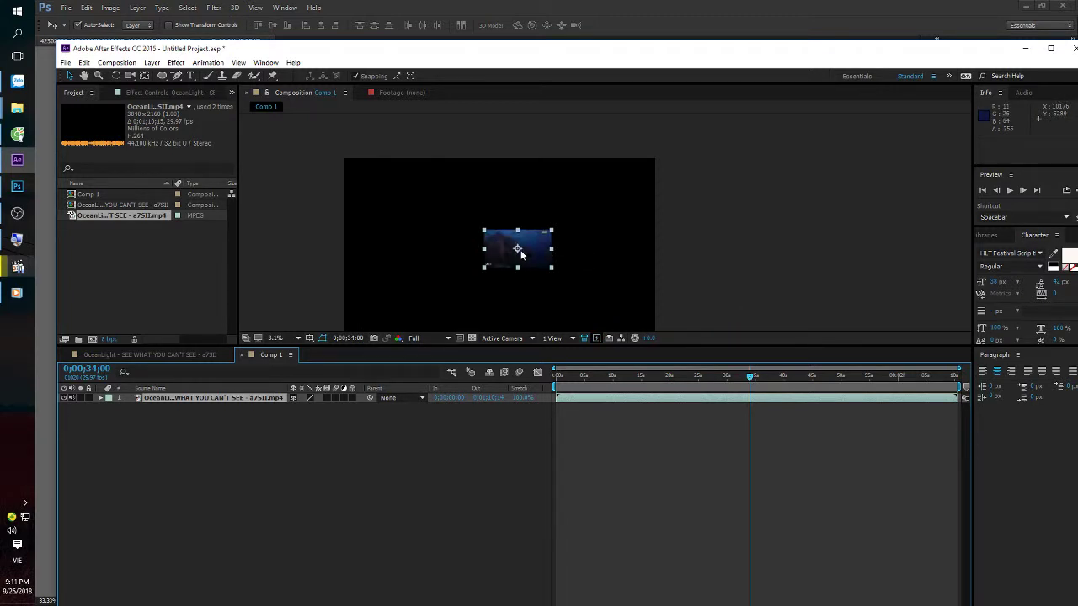
{"action": "scroll", "coordinate": [519, 252], "scroll_direction": "up", "scroll_amount": 1}
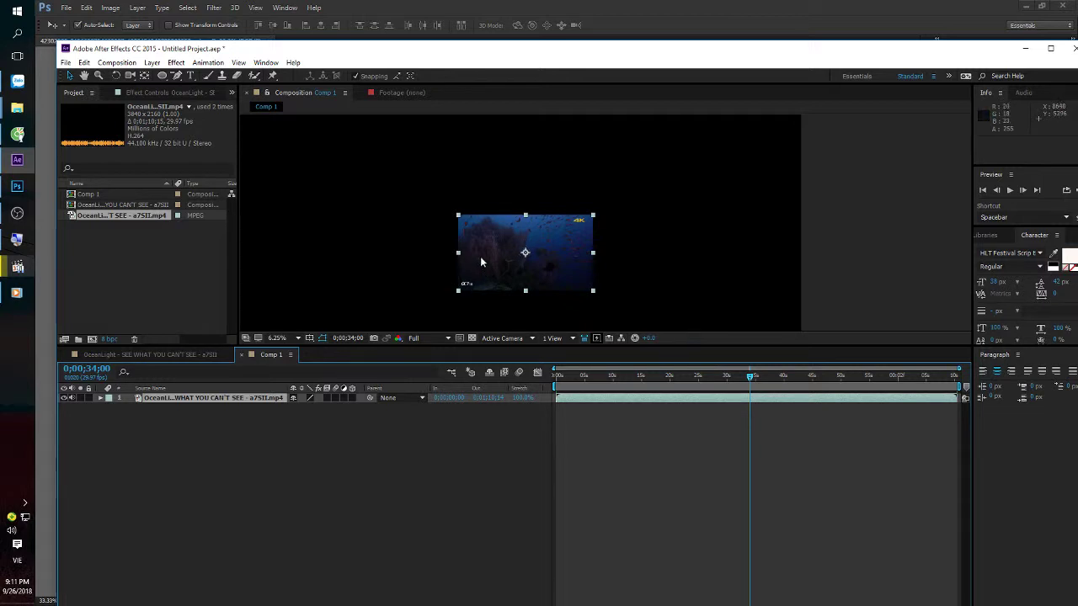
{"action": "left_click_drag", "start_coordinate": [580, 233], "coordinate": [665, 194]}
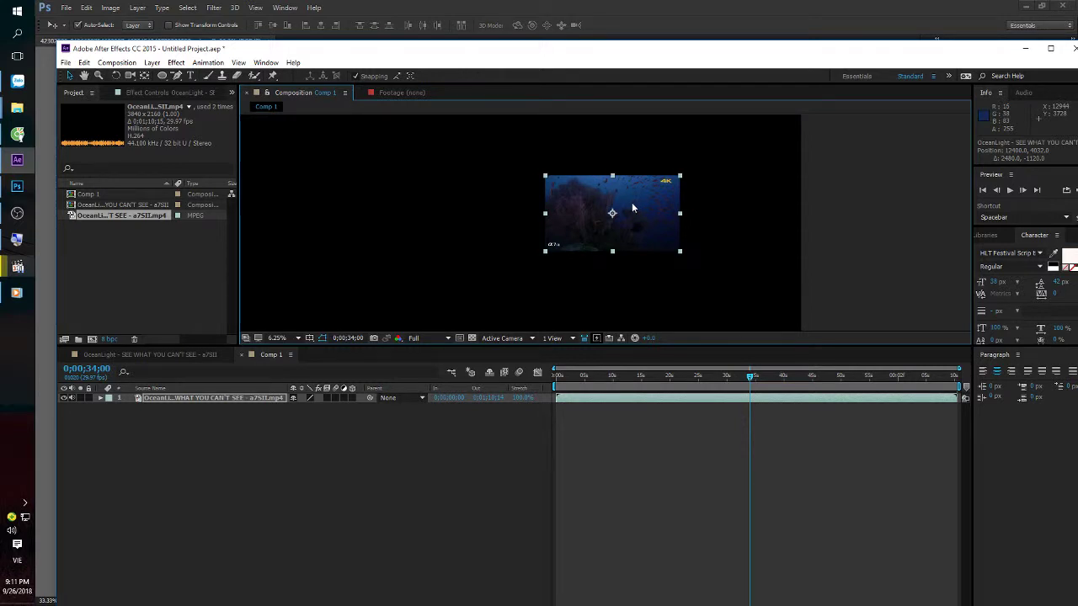
Turn on the Title/Action Safe guides and nudge the video layer up and left.
{"action": "scroll", "coordinate": [633, 207], "scroll_direction": "down", "scroll_amount": 2}
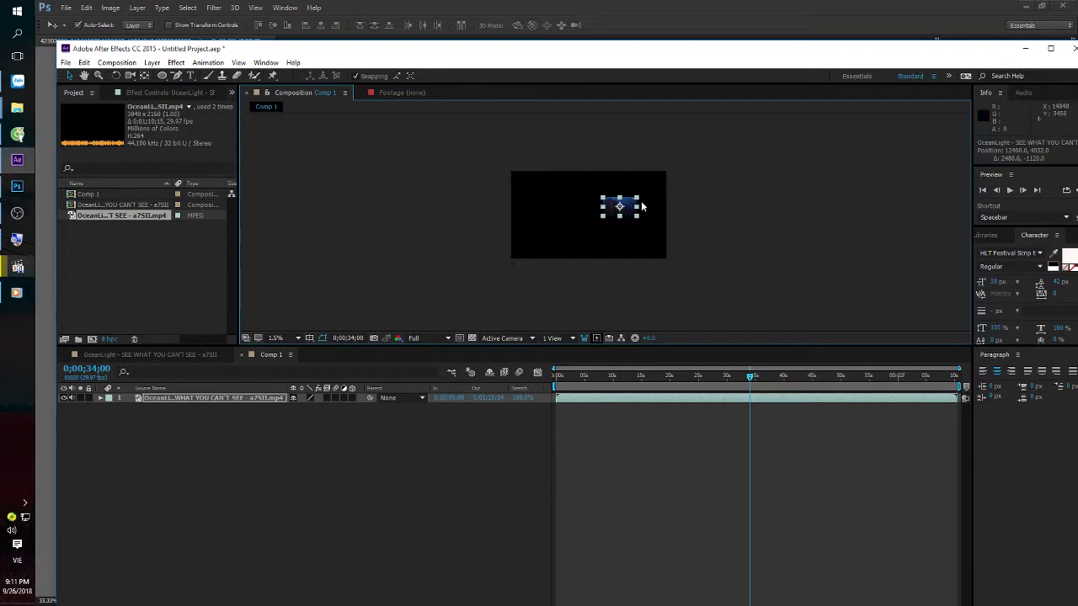
{"action": "scroll", "coordinate": [627, 216], "scroll_direction": "up", "scroll_amount": 1}
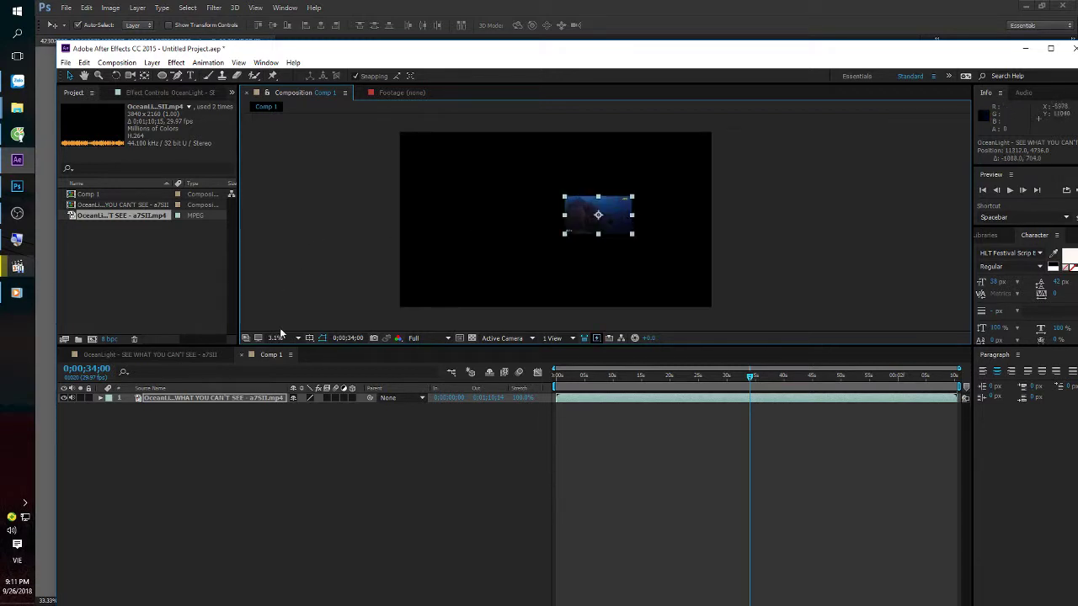
{"action": "left_click", "coordinate": [309, 338]}
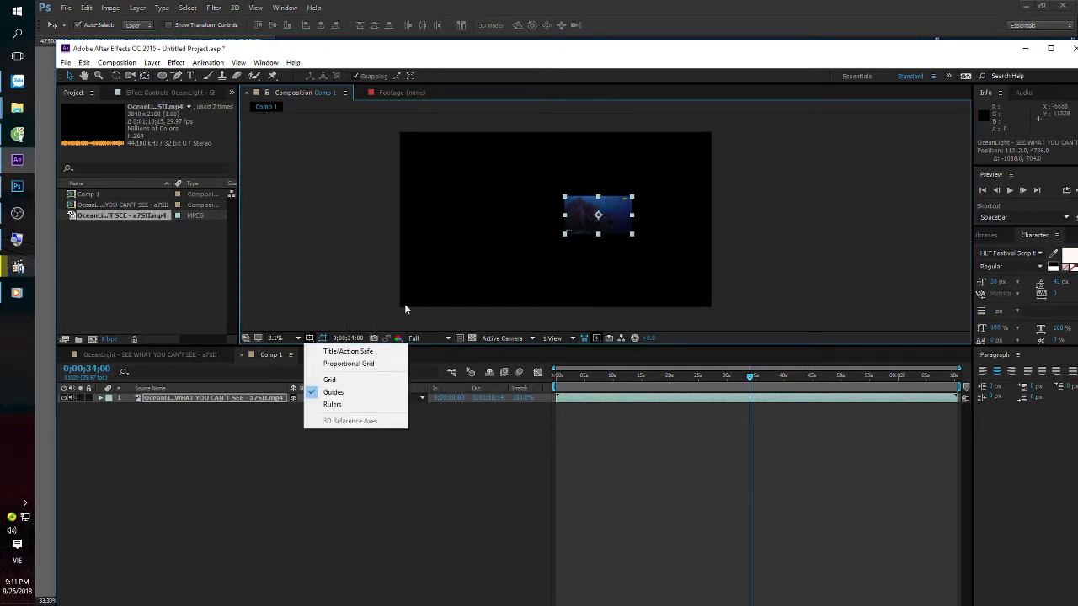
{"action": "left_click", "coordinate": [341, 350]}
{"action": "scroll", "coordinate": [577, 230], "scroll_direction": "up", "scroll_amount": 1}
{"action": "left_click_drag", "start_coordinate": [574, 219], "coordinate": [553, 208]}
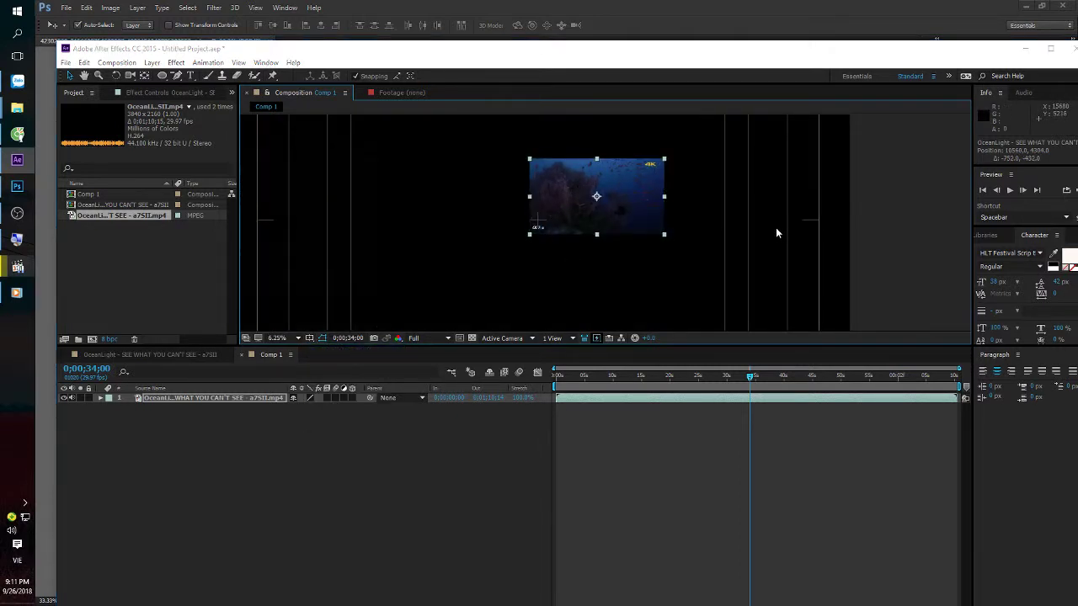
{"action": "key", "text": "ctrl+k"}
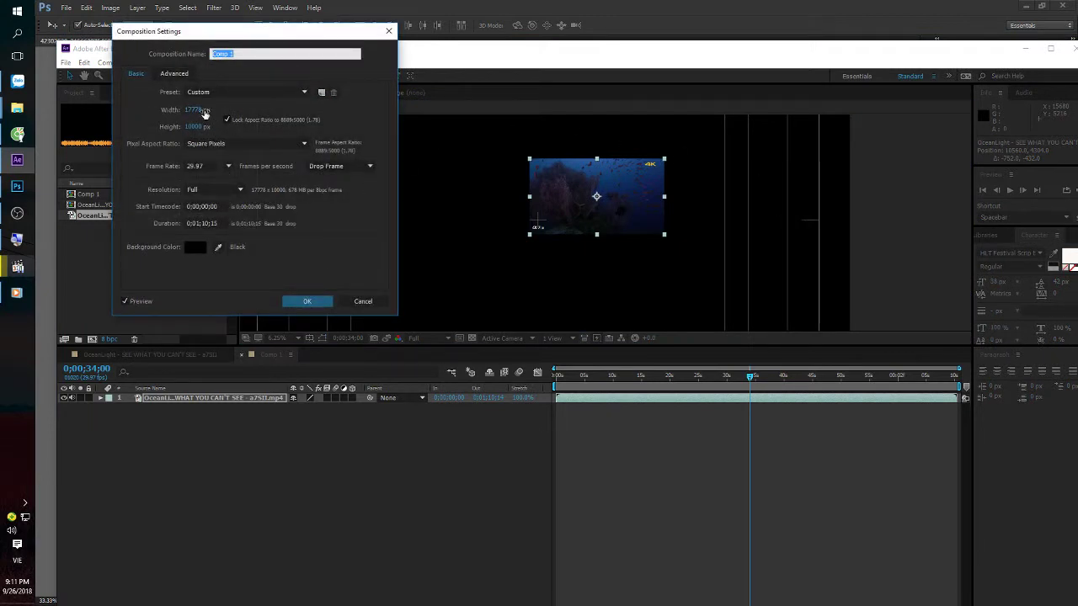
Change the Comp 1 width to 4000 (4000x2250), apply it, then undo the change.
{"action": "left_click", "coordinate": [196, 110]}
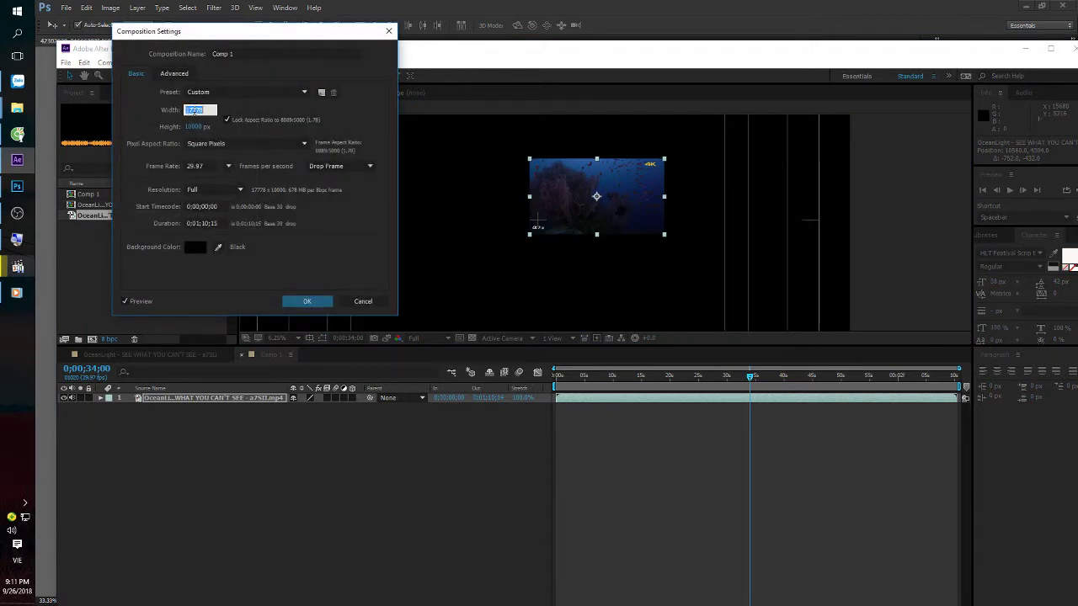
{"action": "type", "text": "4000"}
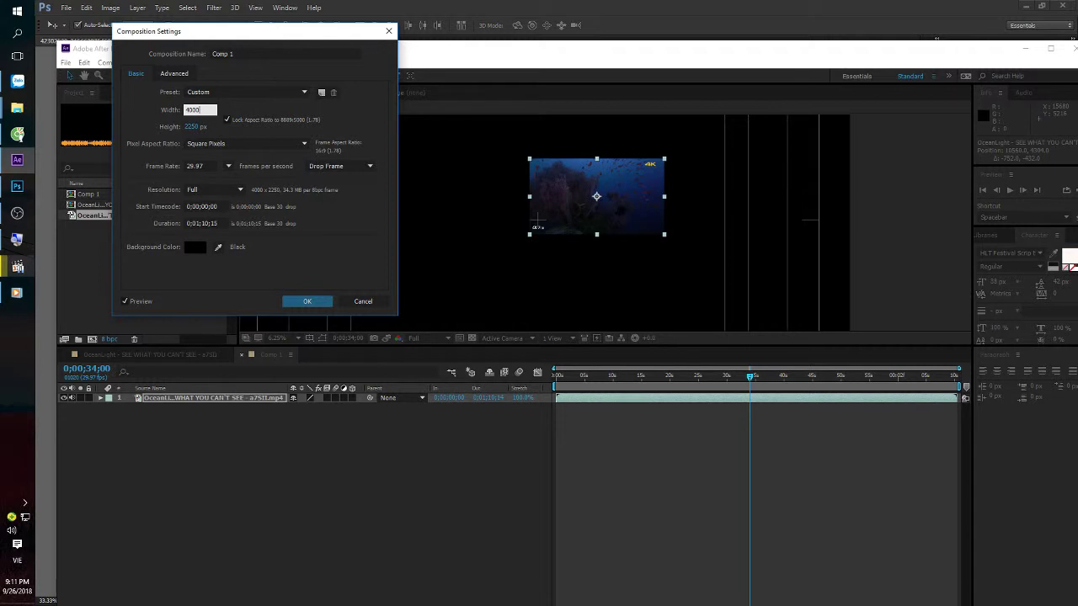
{"action": "key", "text": "Return"}
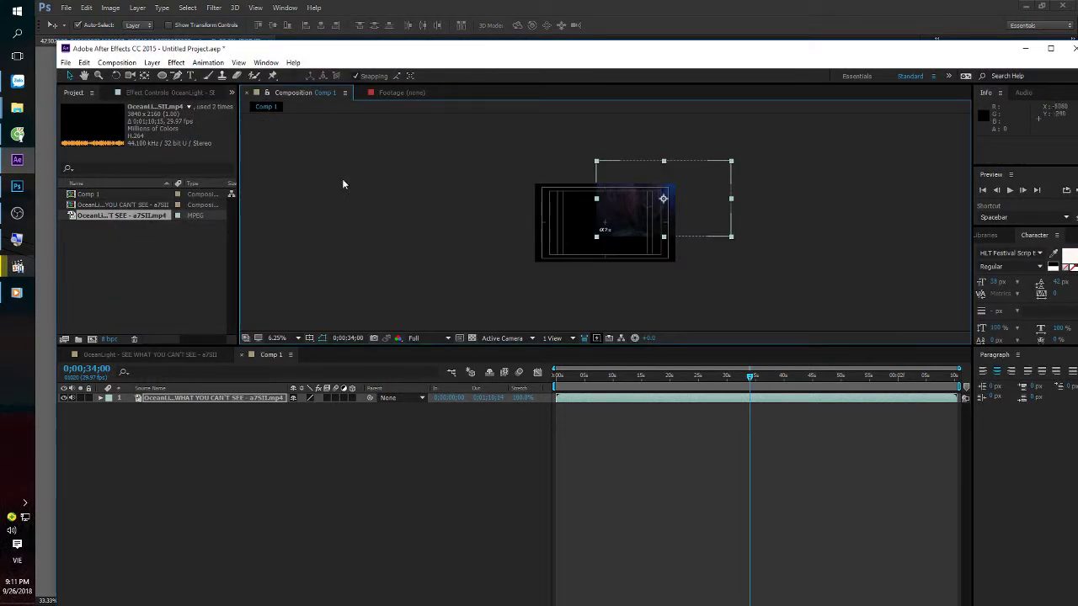
{"action": "scroll", "coordinate": [611, 212], "scroll_direction": "up", "scroll_amount": 1}
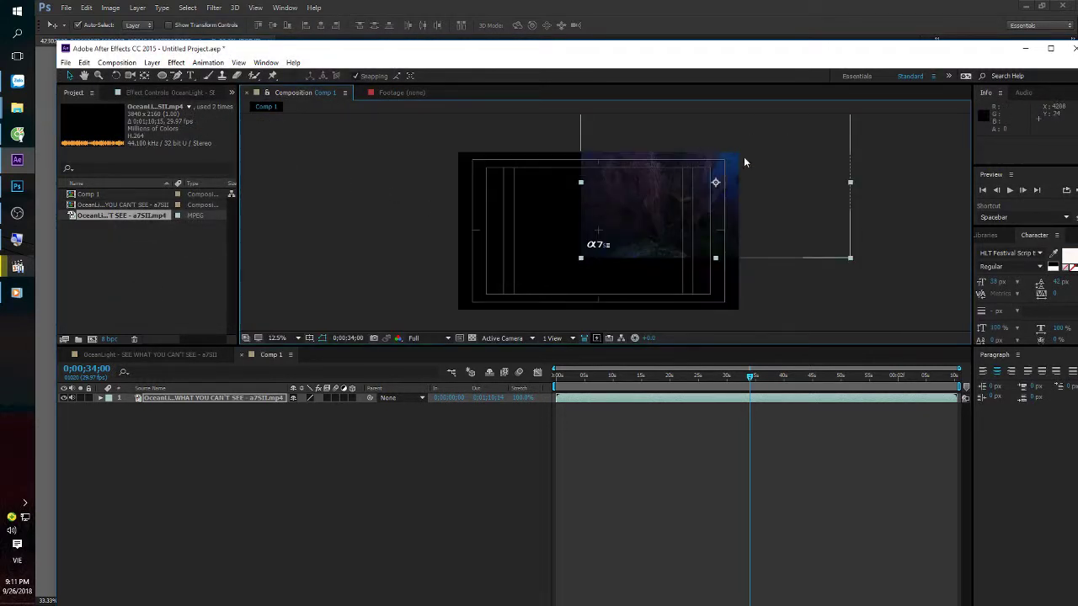
{"action": "key", "text": "ctrl+z"}
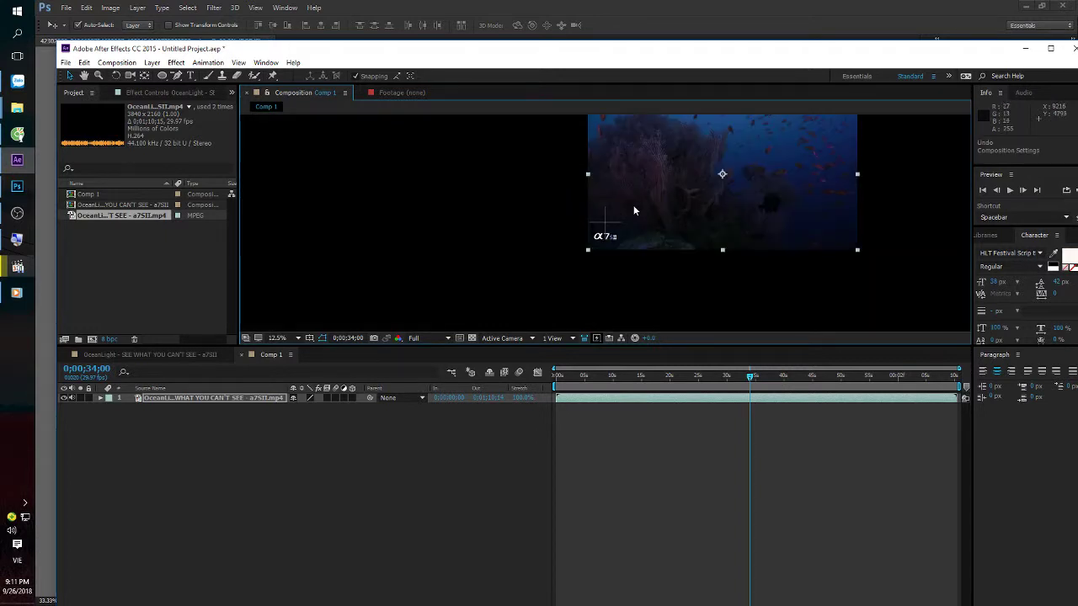
{"action": "scroll", "coordinate": [642, 202], "scroll_direction": "down", "scroll_amount": 1}
Duplicate the ocean layer twice with offsets, show the transparency grid, and undo the last two actions.
{"action": "key", "text": "ctrl+d"}
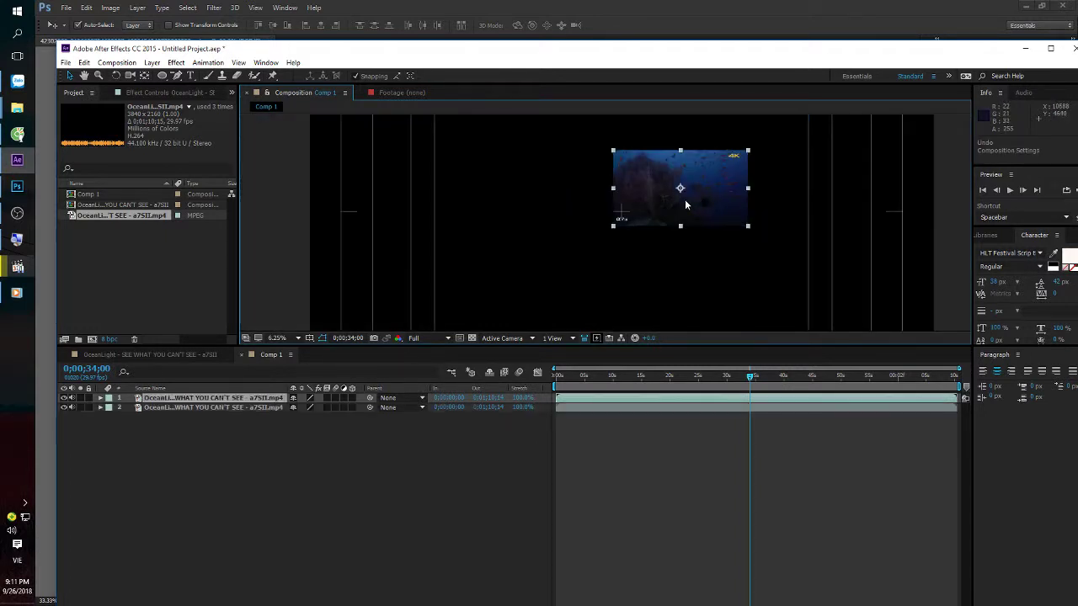
{"action": "left_click_drag", "start_coordinate": [685, 198], "coordinate": [632, 284]}
{"action": "key", "text": "ctrl+d"}
{"action": "left_click_drag", "start_coordinate": [675, 254], "coordinate": [582, 169]}
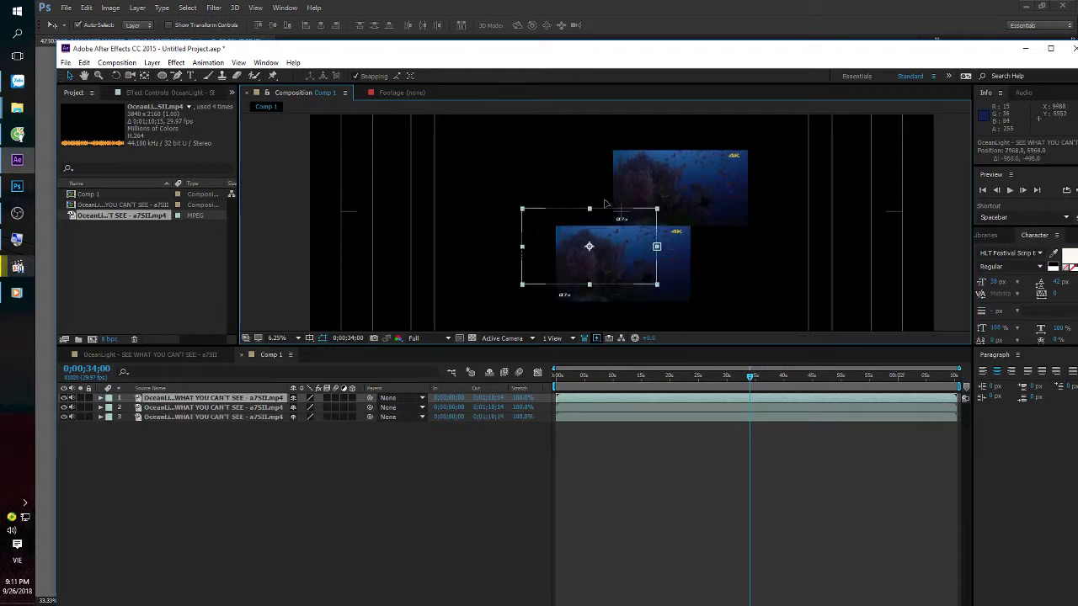
{"action": "left_click", "coordinate": [539, 262]}
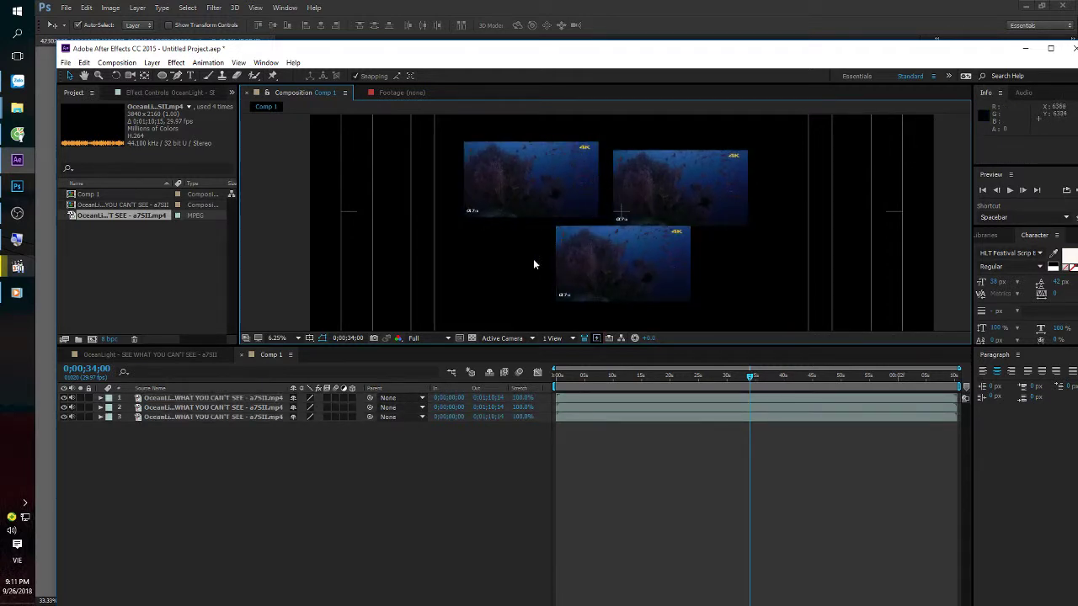
{"action": "left_click", "coordinate": [473, 338]}
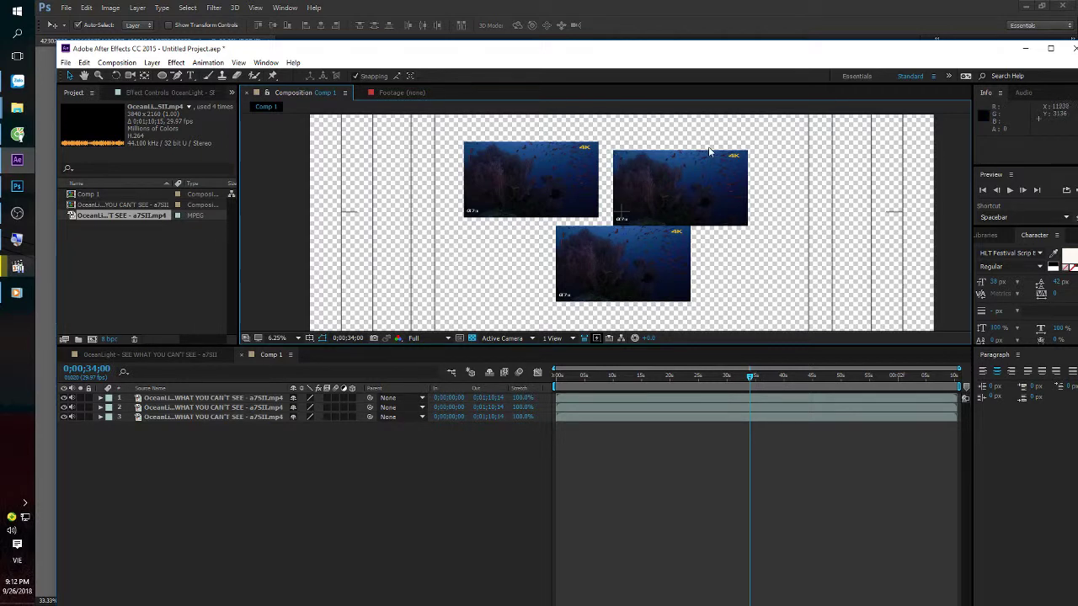
{"action": "key", "text": "ctrl+z"}
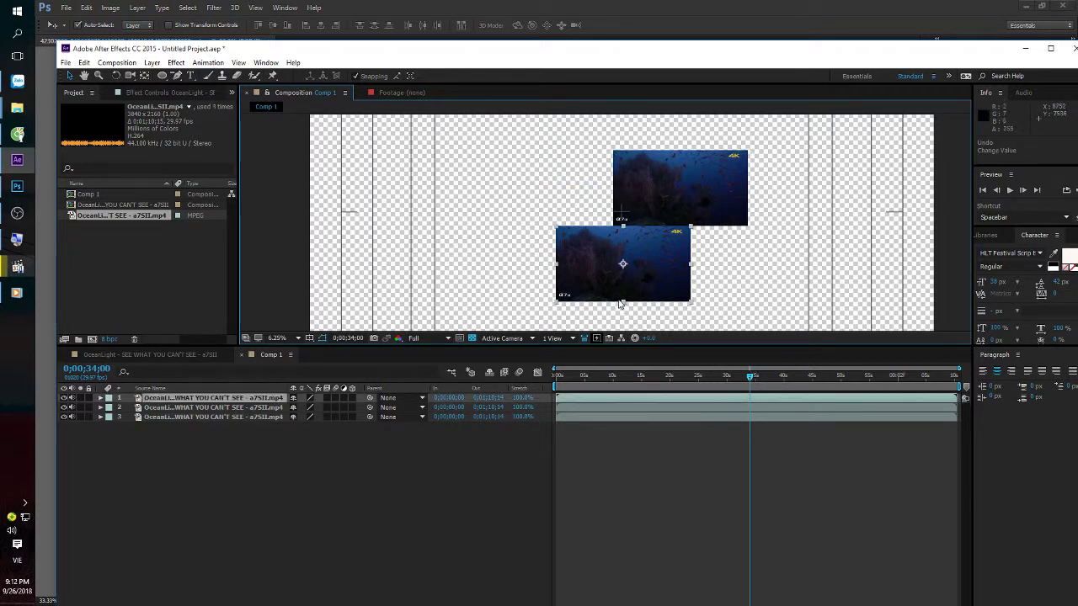
{"action": "key", "text": "ctrl+z"}
{"action": "key", "text": "ctrl+z"}
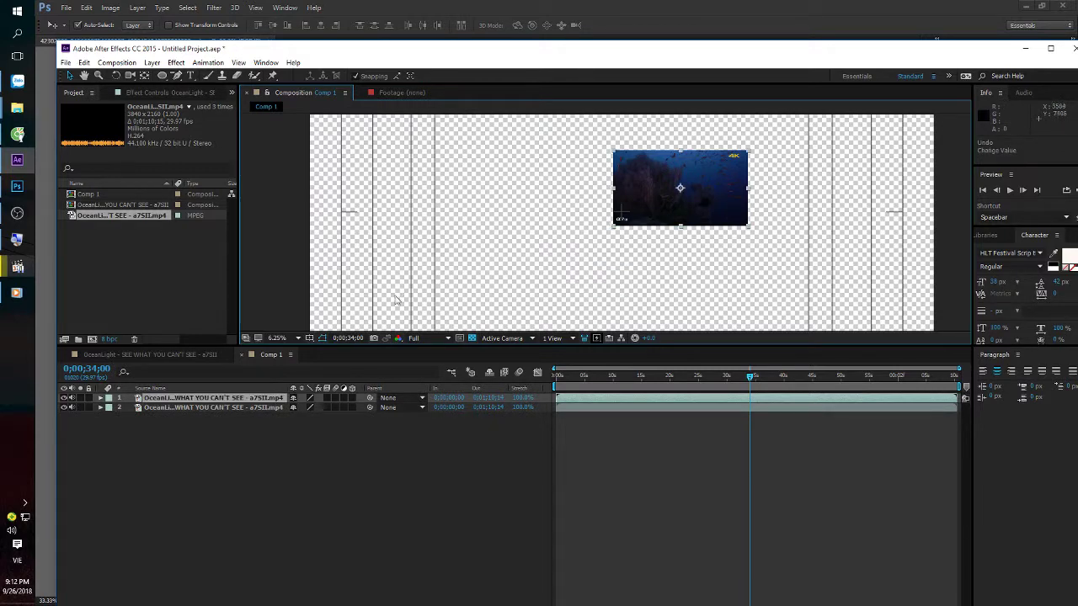
Clear the preset dimensions on Photoshop's Crop tool, then return to After Effects' Comp 1.
{"action": "left_click", "coordinate": [16, 187]}
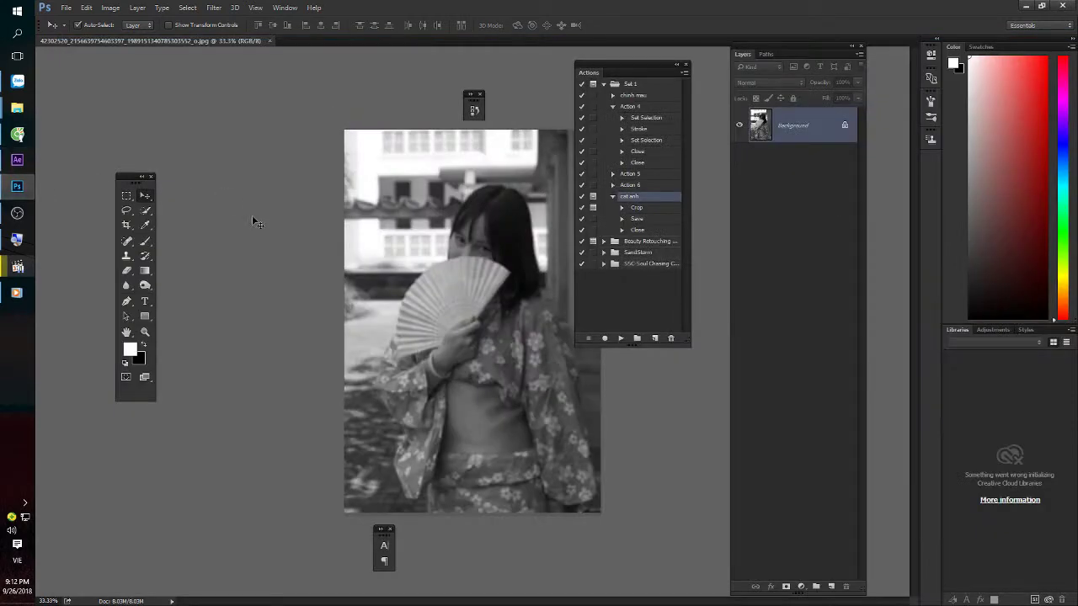
{"action": "left_click", "coordinate": [128, 225]}
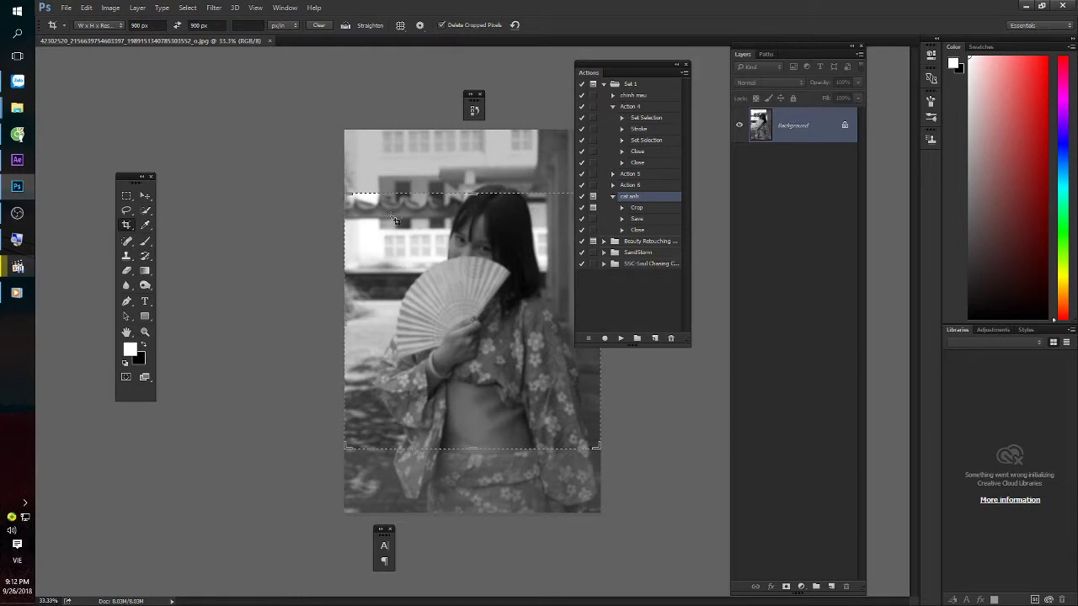
{"action": "left_click", "coordinate": [317, 26]}
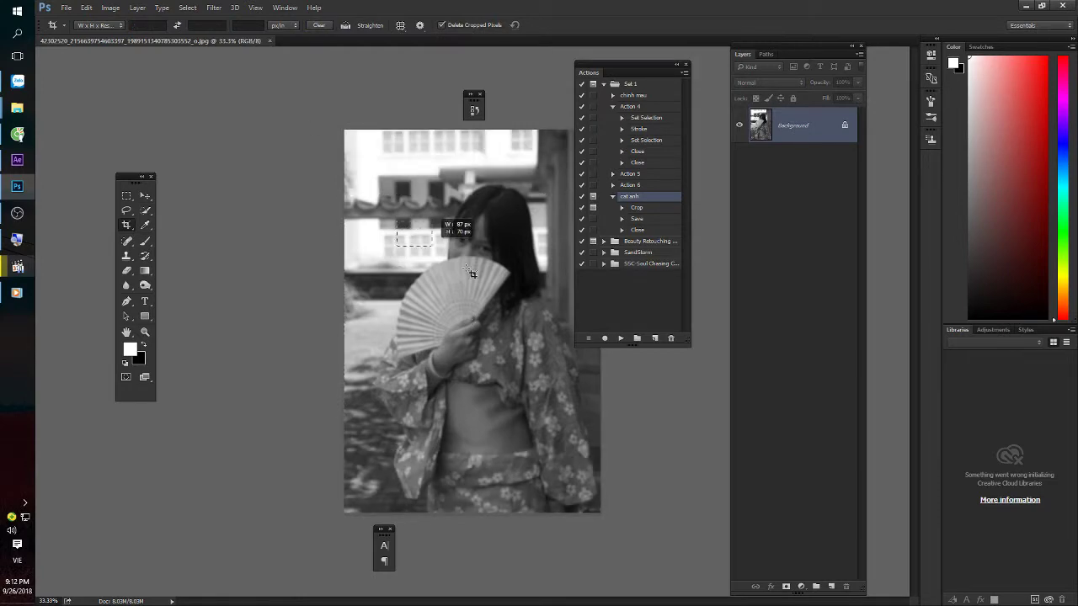
{"action": "left_click", "coordinate": [17, 160]}
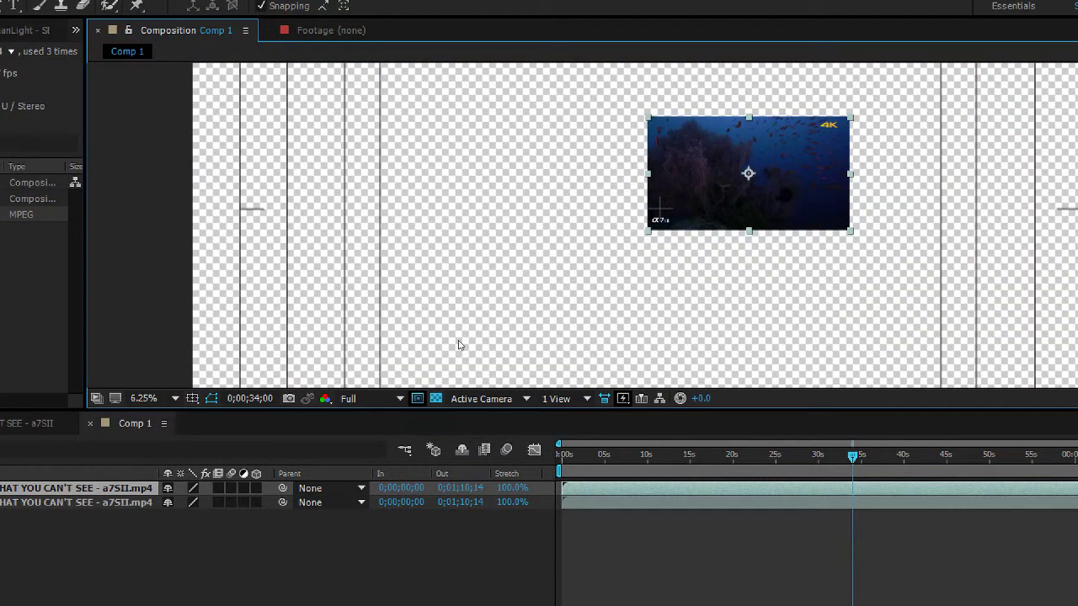
Try a region-of-interest crop on Comp 1, undo it, and switch region-of-interest mode back on.
{"action": "left_click", "coordinate": [417, 398]}
{"action": "left_click_drag", "start_coordinate": [626, 97], "coordinate": [879, 257]}
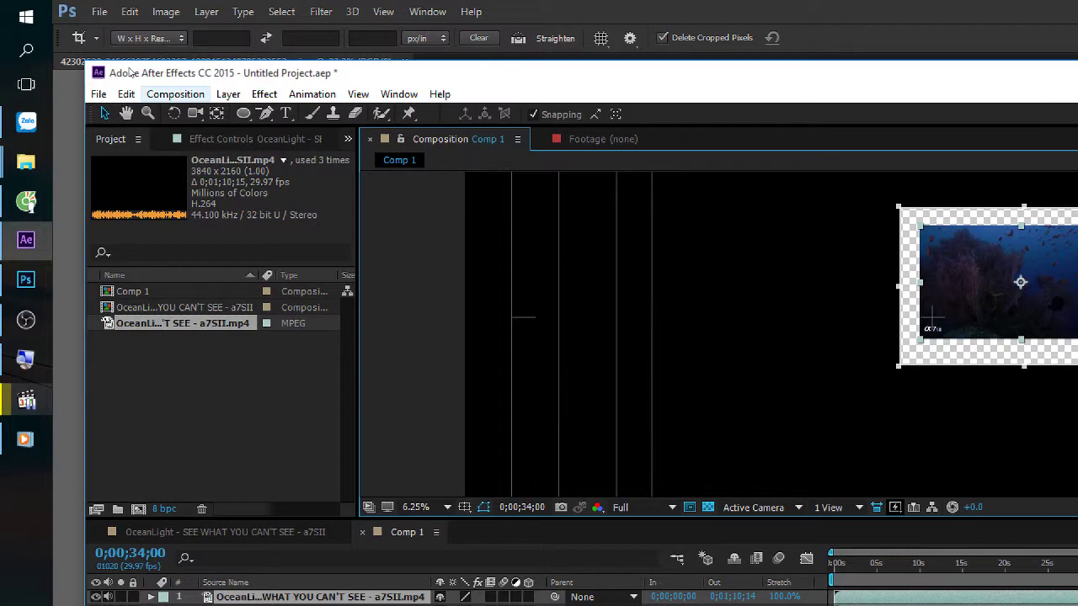
{"action": "left_click", "coordinate": [175, 94]}
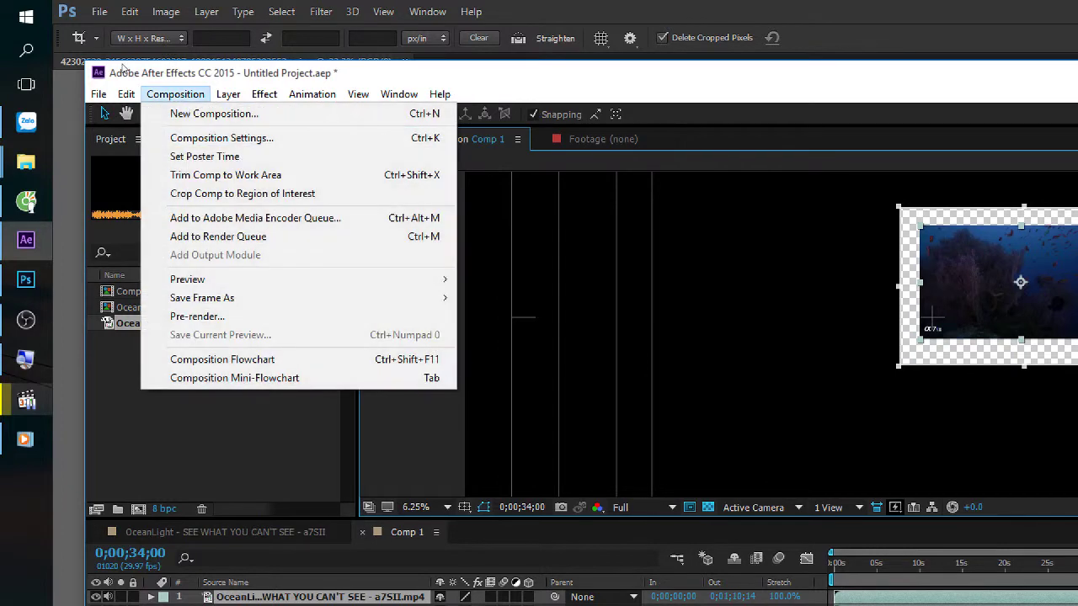
{"action": "key", "text": "Down"}
{"action": "key", "text": "Down"}
{"action": "key", "text": "Down"}
{"action": "key", "text": "Down"}
{"action": "key", "text": "Down"}
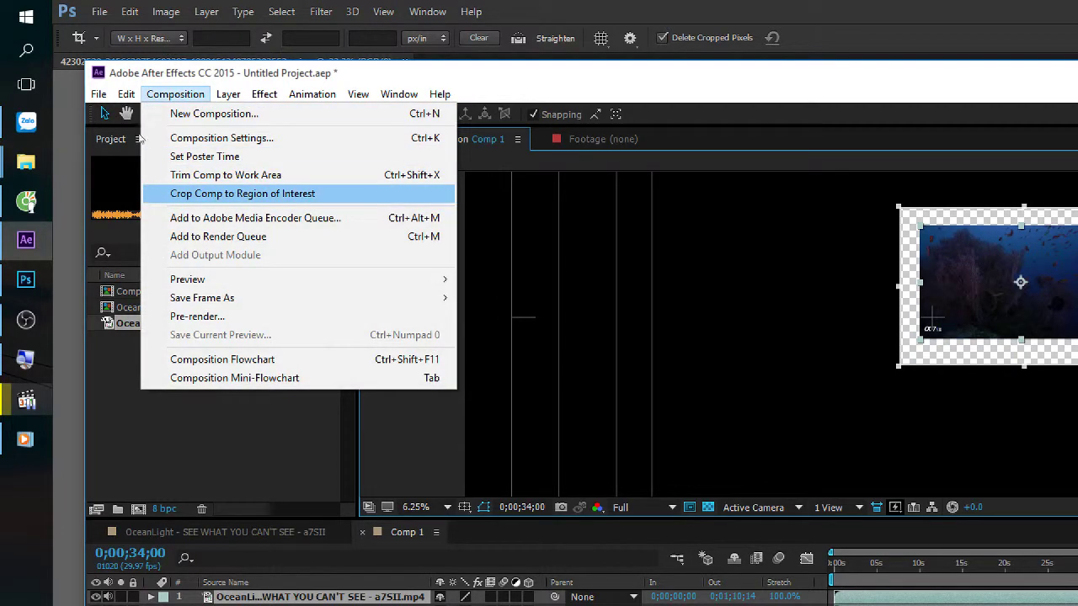
{"action": "key", "text": "Return"}
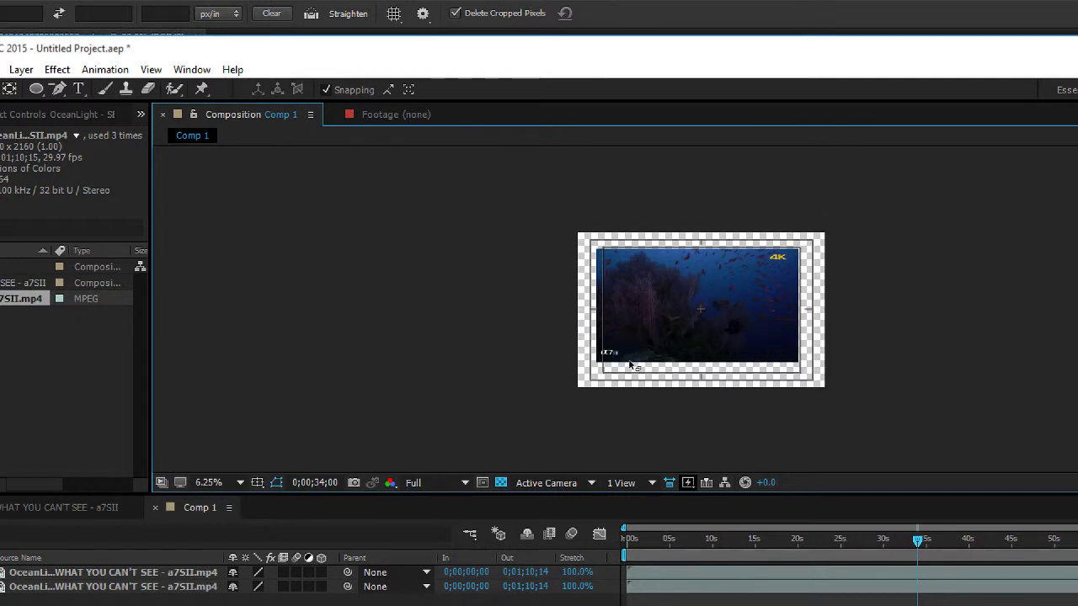
{"action": "key", "text": "ctrl+z"}
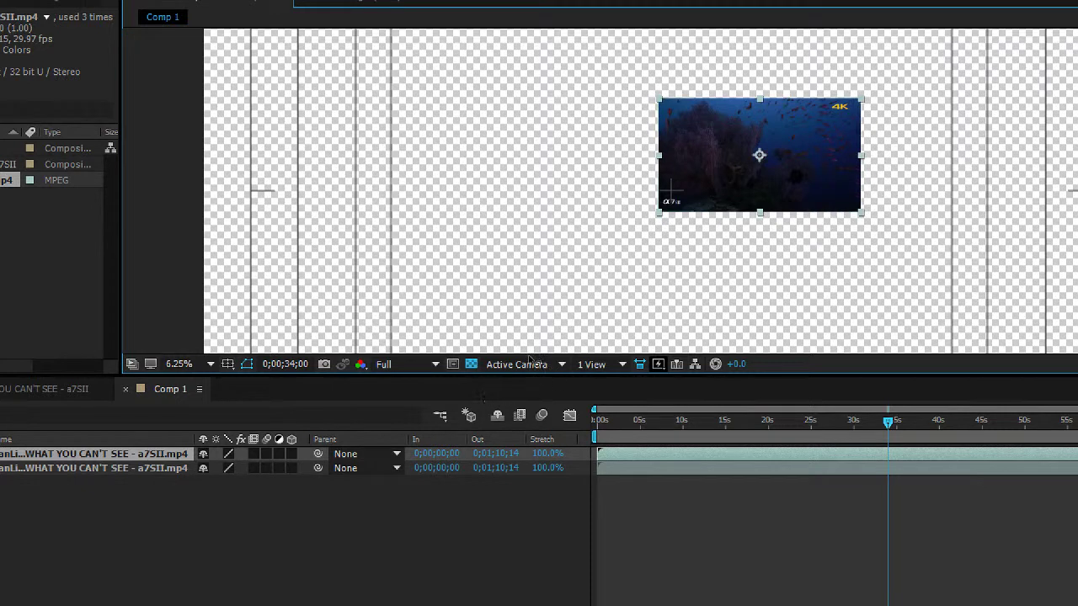
{"action": "left_click", "coordinate": [452, 364]}
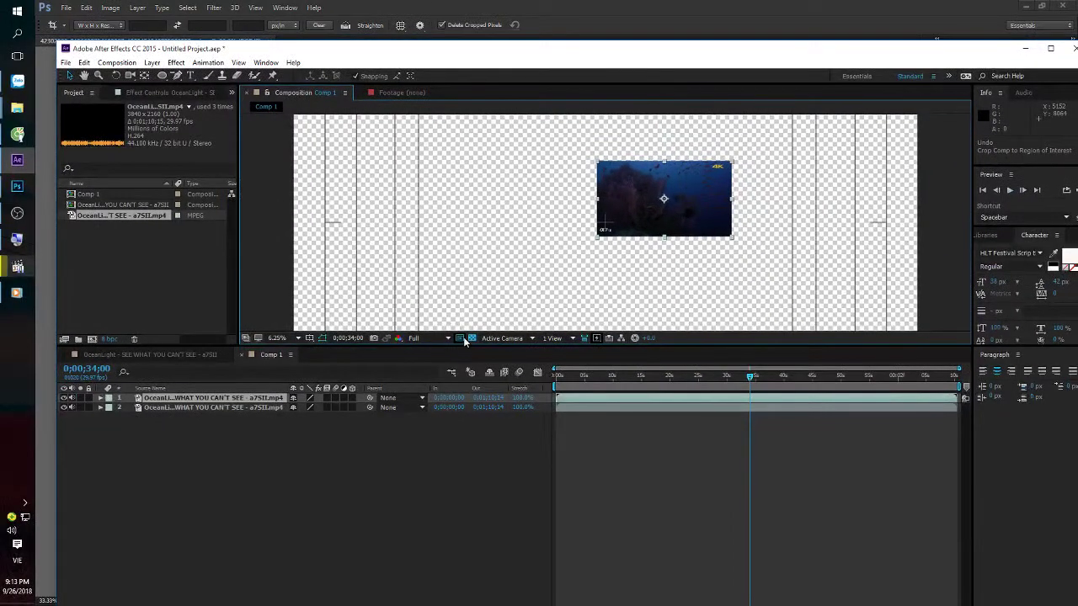
Zoom the viewer out and drag a region-of-interest rectangle tightly around the ocean footage.
{"action": "key", "text": "comma"}
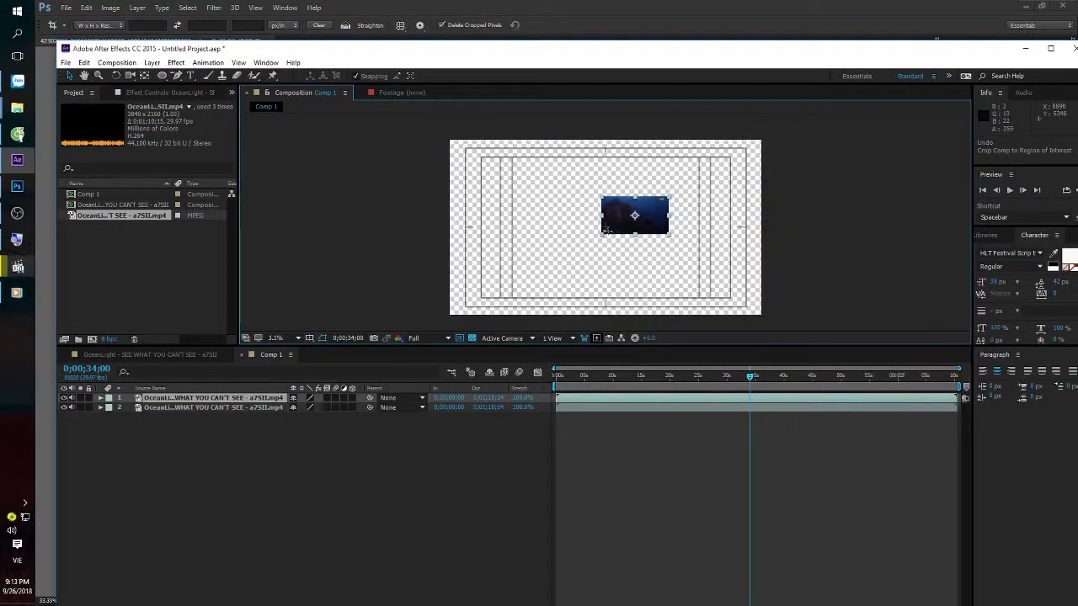
{"action": "scroll", "coordinate": [618, 223], "scroll_direction": "up", "scroll_amount": 1}
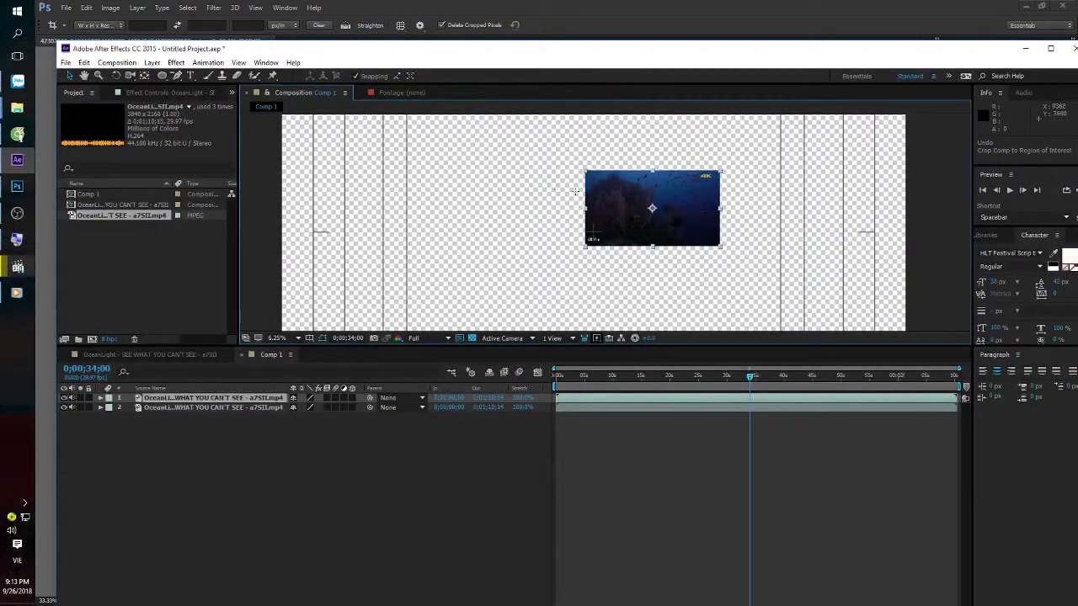
{"action": "left_click_drag", "start_coordinate": [560, 153], "coordinate": [752, 279]}
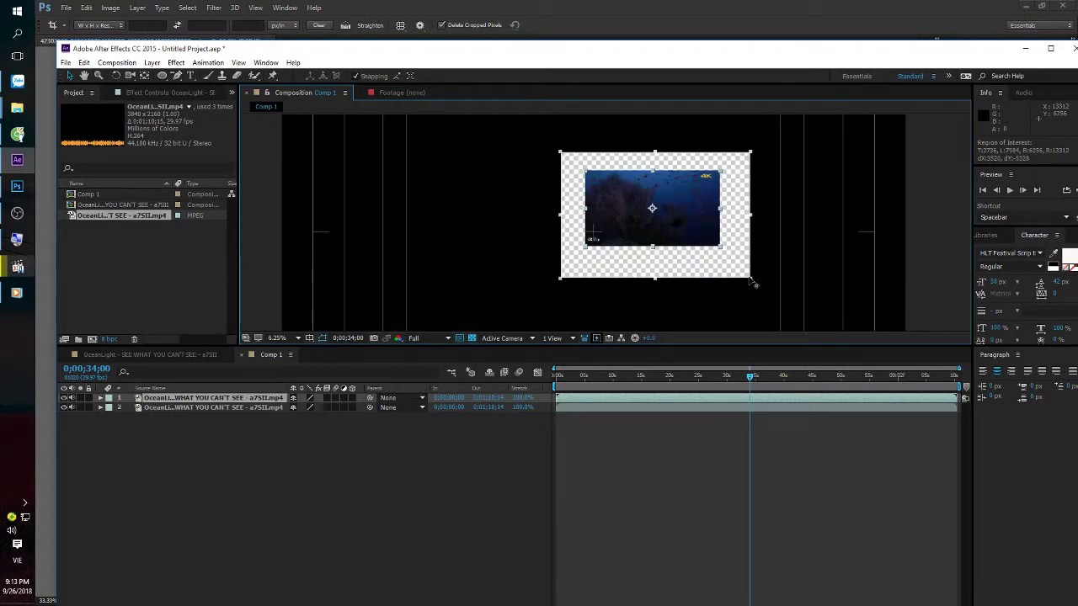
{"action": "scroll", "coordinate": [724, 261], "scroll_direction": "down", "scroll_amount": 2}
{"action": "scroll", "coordinate": [716, 256], "scroll_direction": "up", "scroll_amount": 1}
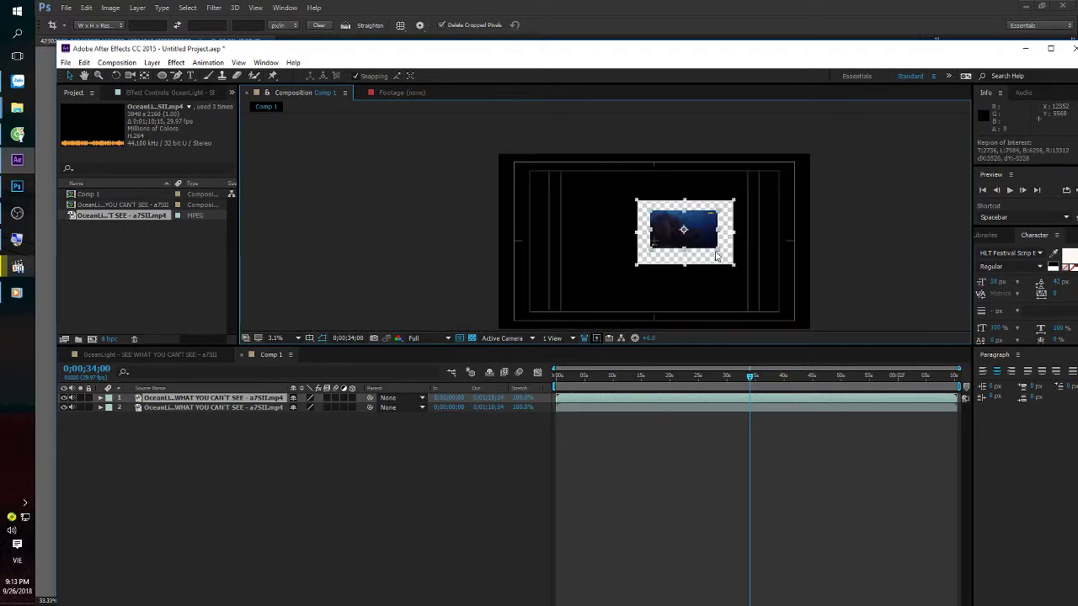
{"action": "scroll", "coordinate": [719, 241], "scroll_direction": "down", "scroll_amount": 1}
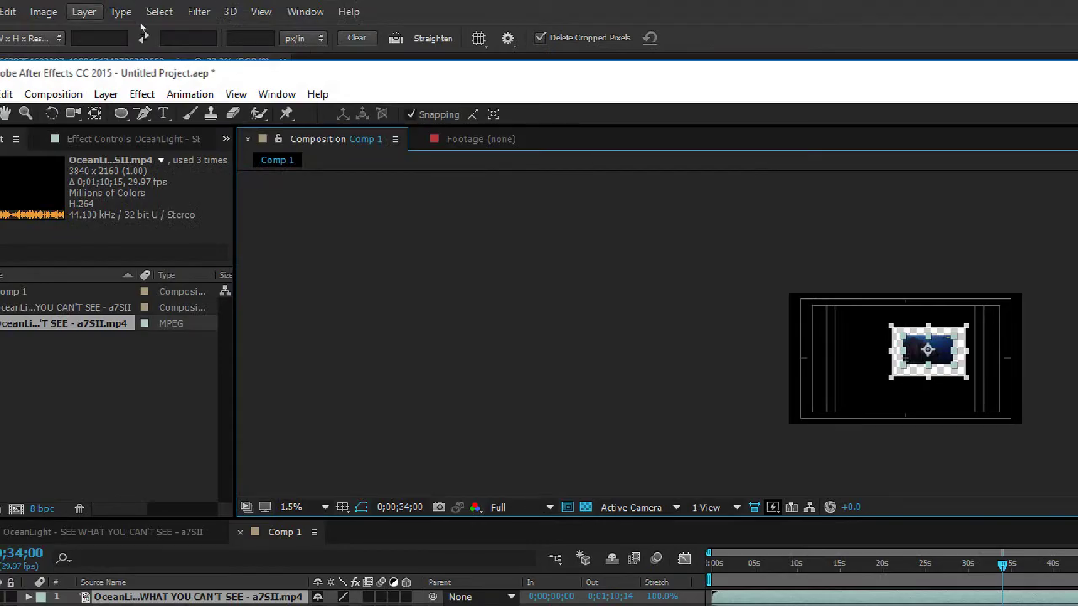
Crop Comp 1 to the region of interest and select the ocean footage layer.
{"action": "left_click", "coordinate": [175, 93]}
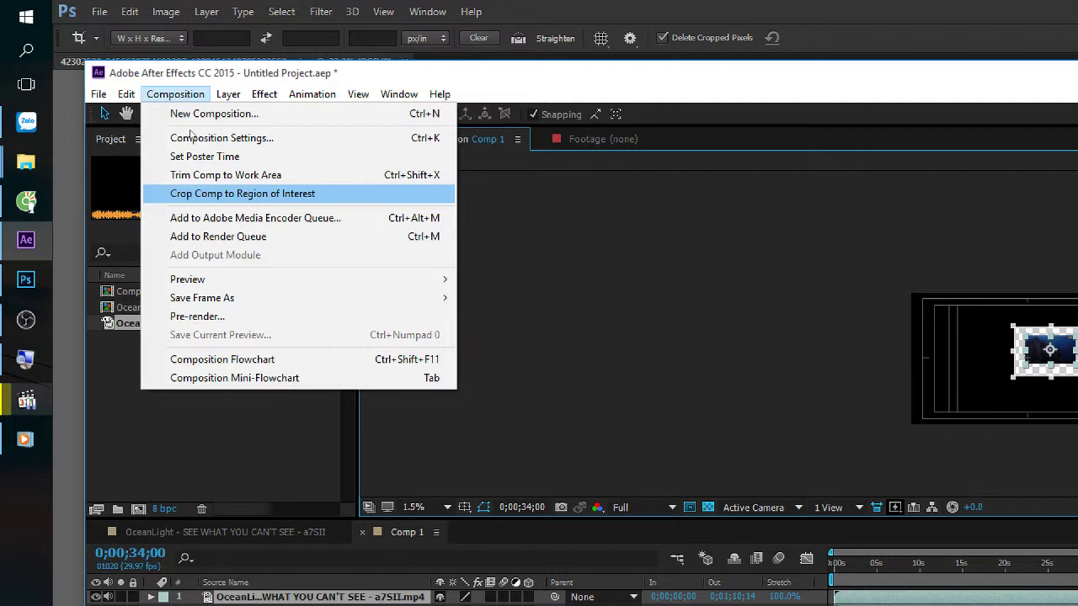
{"action": "left_click", "coordinate": [243, 194]}
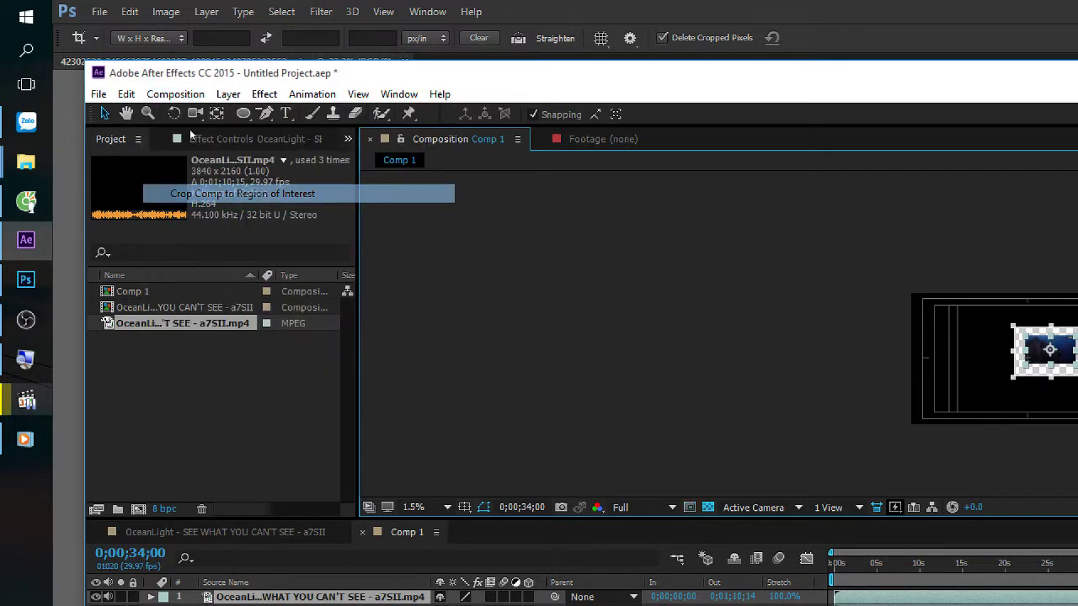
{"action": "scroll", "coordinate": [594, 203], "scroll_direction": "up", "scroll_amount": 1}
{"action": "scroll", "coordinate": [617, 226], "scroll_direction": "up", "scroll_amount": 2}
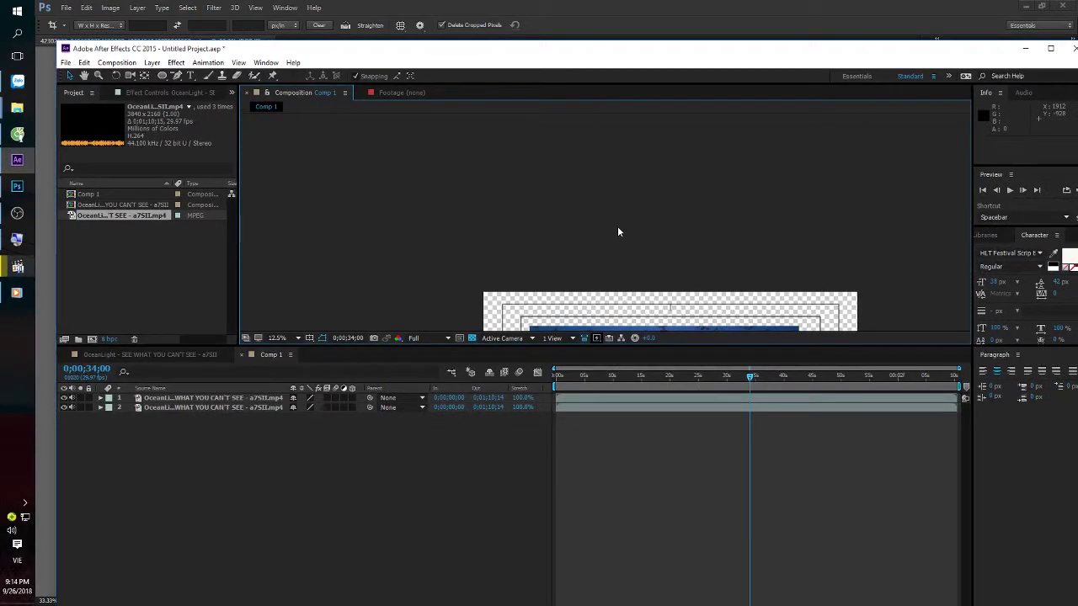
{"action": "scroll", "coordinate": [617, 225], "scroll_direction": "down", "scroll_amount": 1}
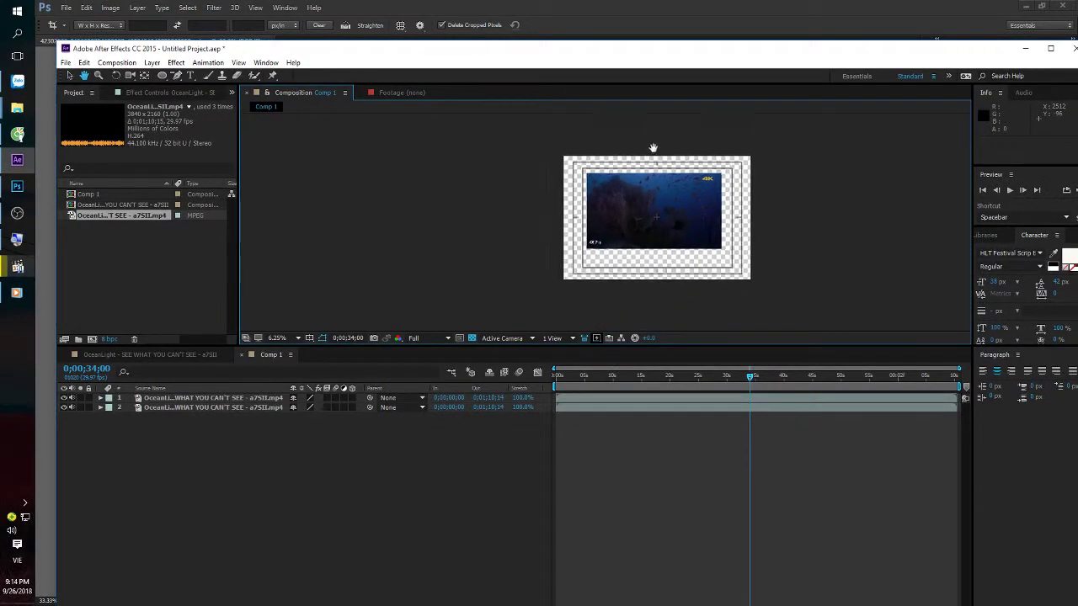
{"action": "left_click", "coordinate": [648, 190]}
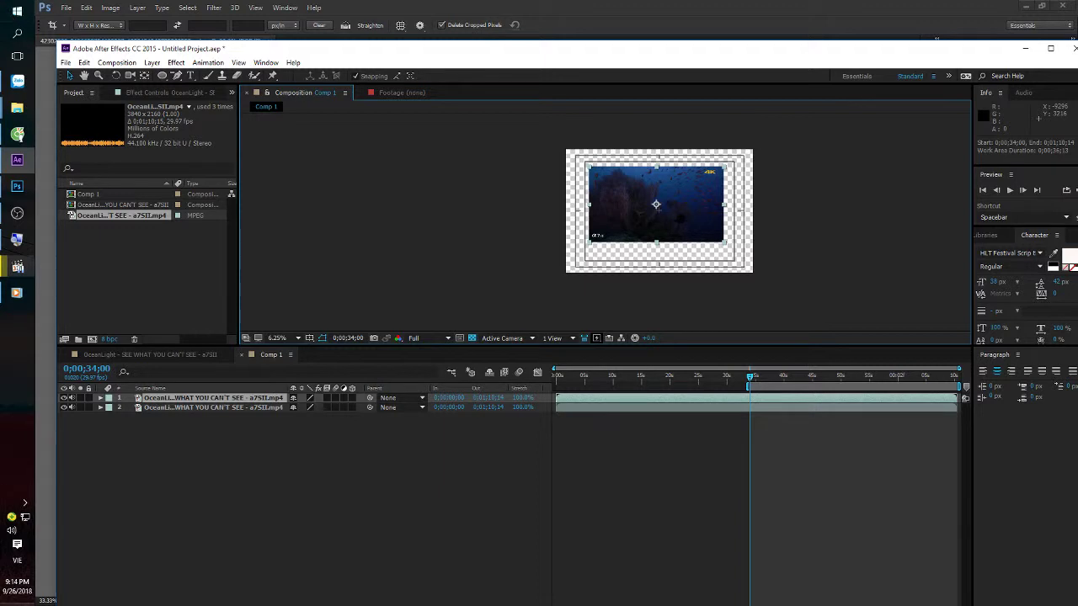
Safely eject the external USB drive from the system tray.
{"action": "left_click", "coordinate": [24, 503]}
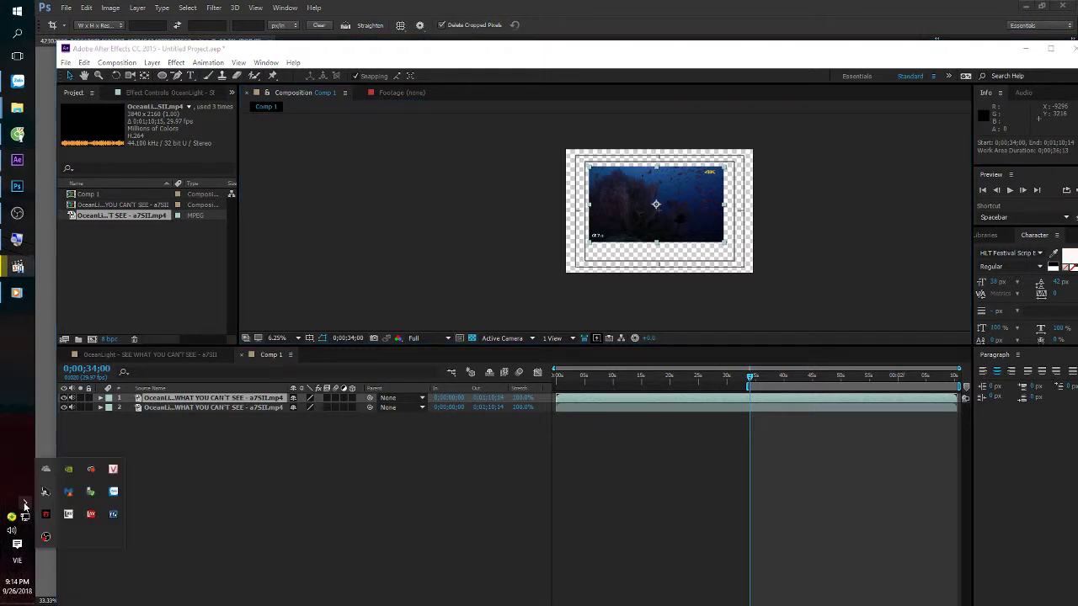
{"action": "left_click", "coordinate": [69, 493]}
{"action": "left_click", "coordinate": [114, 513]}
Return to After Effects and select Comp 1 in the Project panel to check its new size.
{"action": "left_click", "coordinate": [511, 278]}
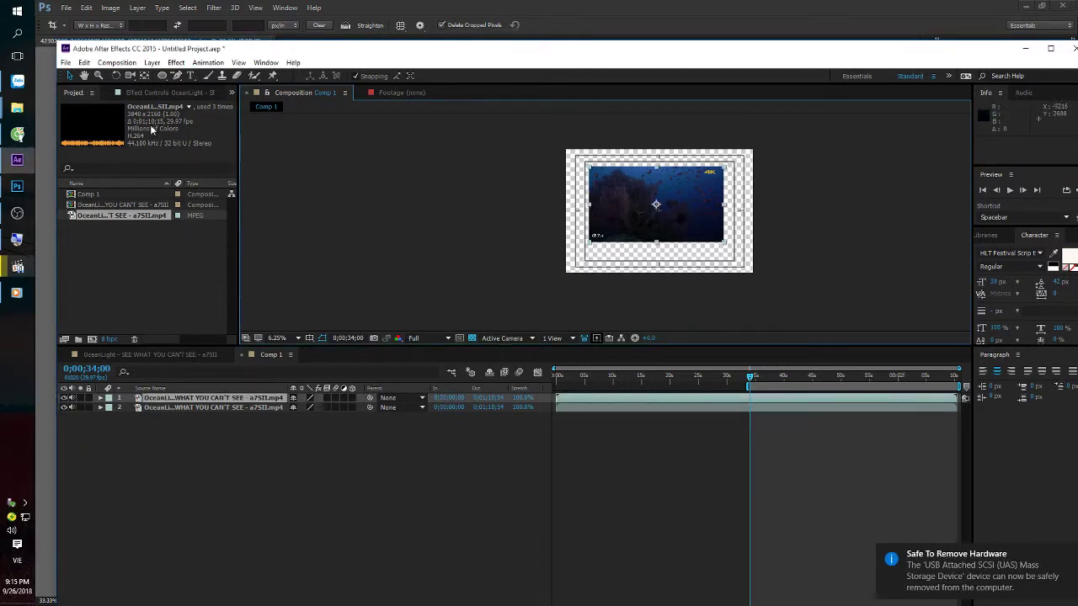
{"action": "left_click", "coordinate": [368, 269]}
{"action": "left_click", "coordinate": [107, 195]}
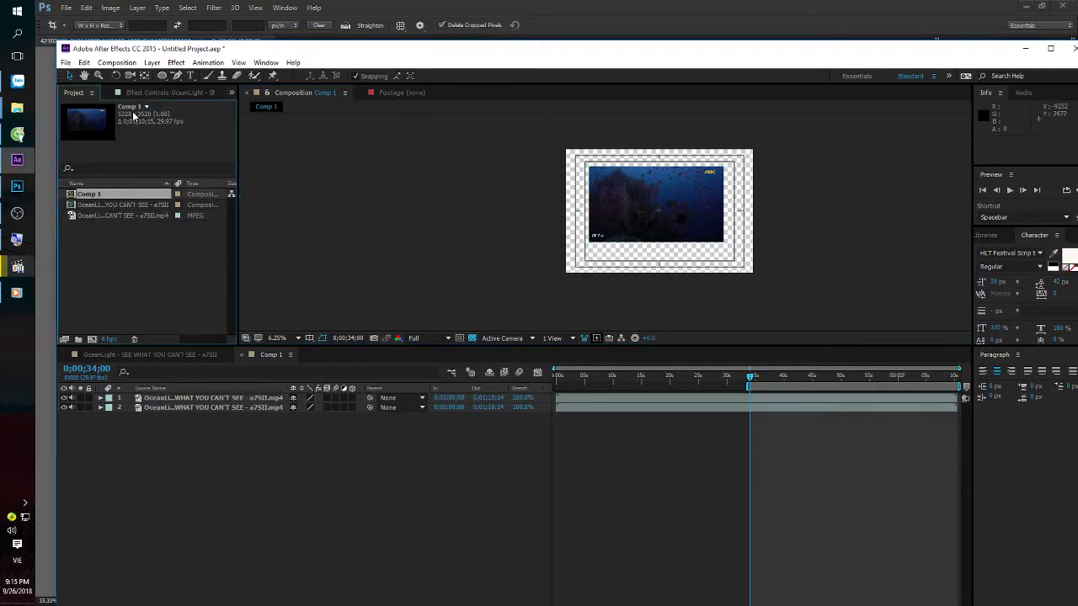
Delete the duplicate footage layer and scale the remaining ocean layer down to 33%.
{"action": "left_click", "coordinate": [620, 187]}
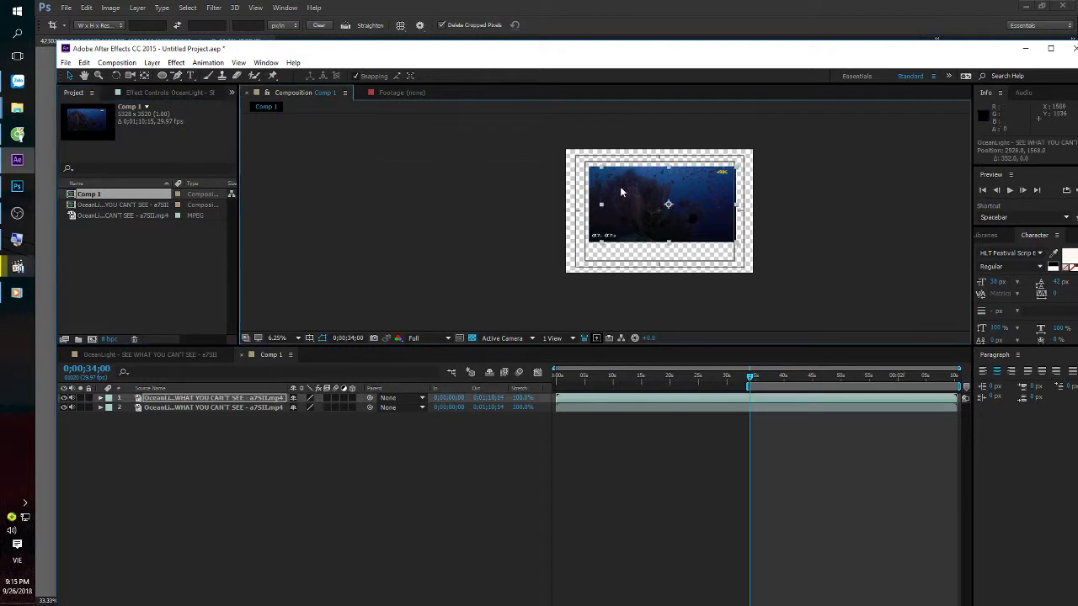
{"action": "key", "text": "Delete"}
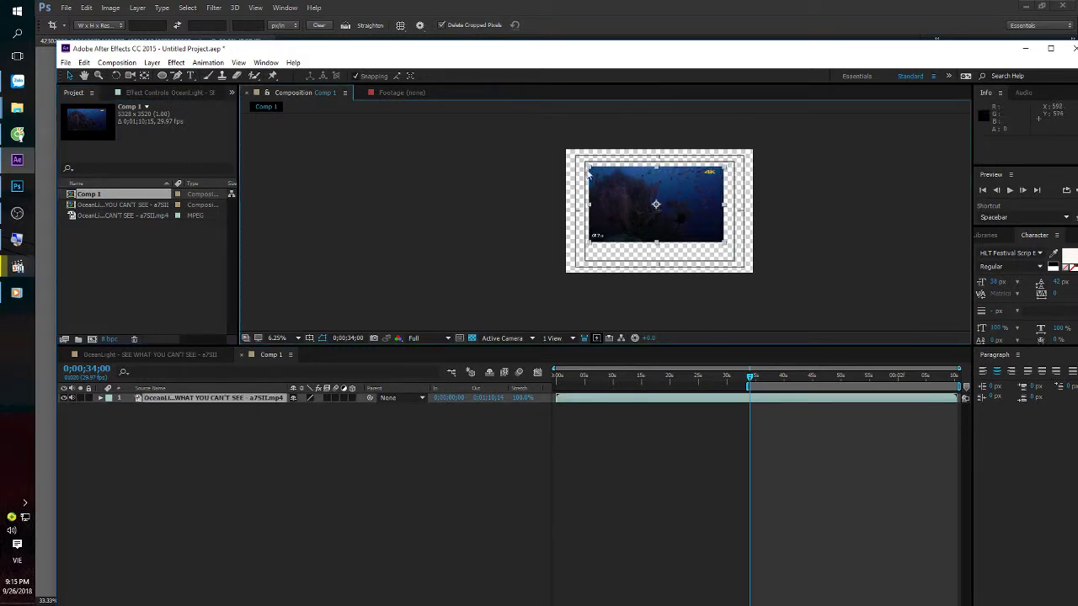
{"action": "left_click_drag", "start_coordinate": [587, 165], "coordinate": [633, 190]}
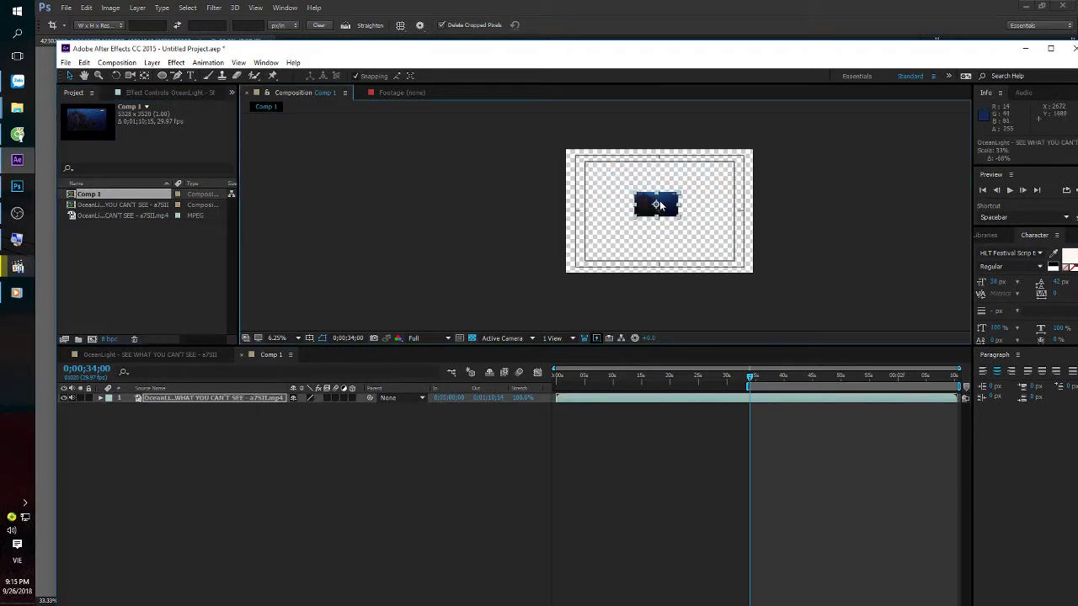
{"action": "scroll", "coordinate": [660, 200], "scroll_direction": "up", "scroll_amount": 1}
{"action": "scroll", "coordinate": [661, 206], "scroll_direction": "up", "scroll_amount": 1}
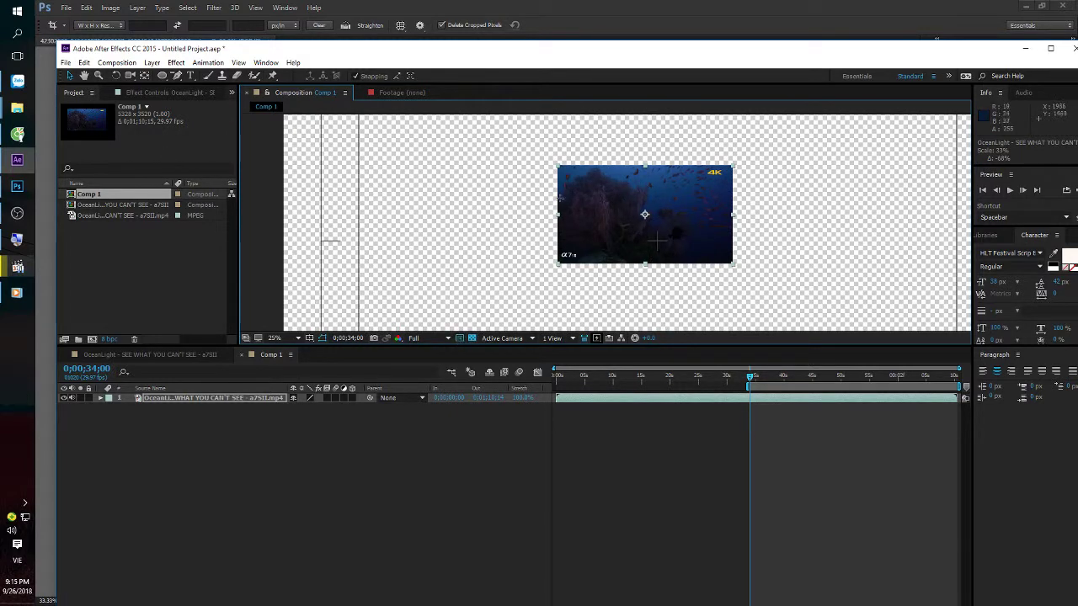
{"action": "scroll", "coordinate": [554, 165], "scroll_direction": "up", "scroll_amount": 1}
Draw a new region of interest around the footage and crop Comp 1 to it (1244x700).
{"action": "mouse_move", "coordinate": [560, 173]}
{"action": "left_mouse_down"}
{"action": "mouse_move", "coordinate": [475, 145]}
{"action": "mouse_move", "coordinate": [626, 285]}
{"action": "mouse_move", "coordinate": [809, 328]}
{"action": "left_mouse_up"}
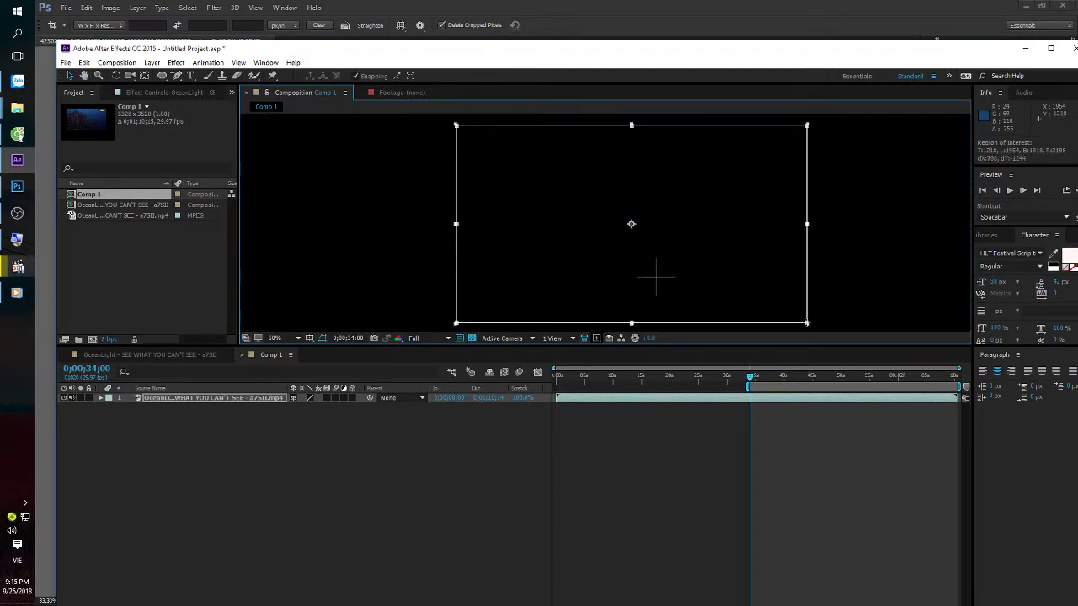
{"action": "left_click", "coordinate": [116, 62]}
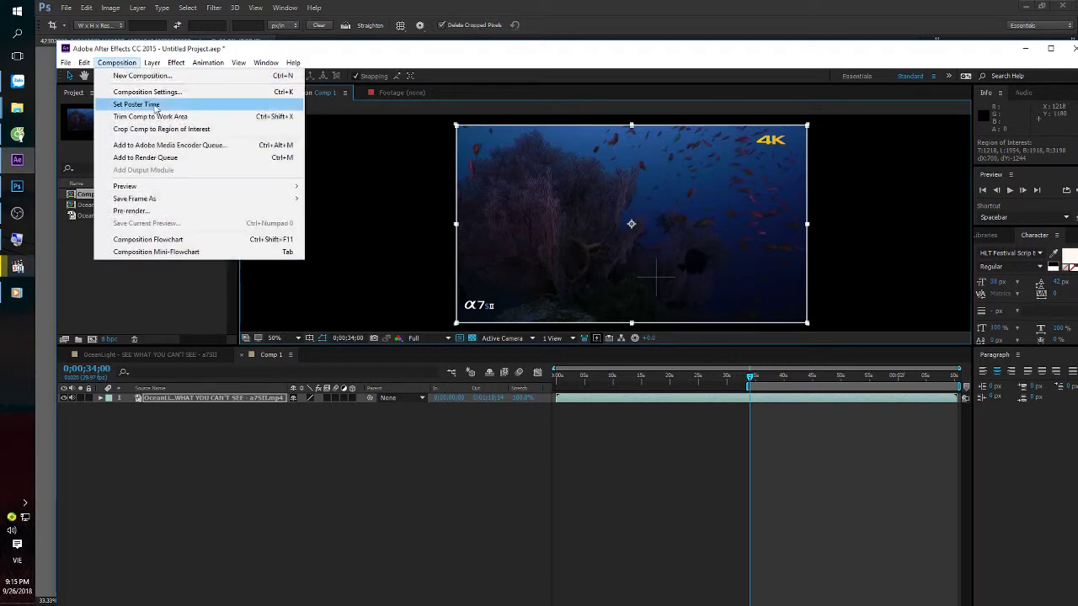
{"action": "left_click", "coordinate": [160, 128]}
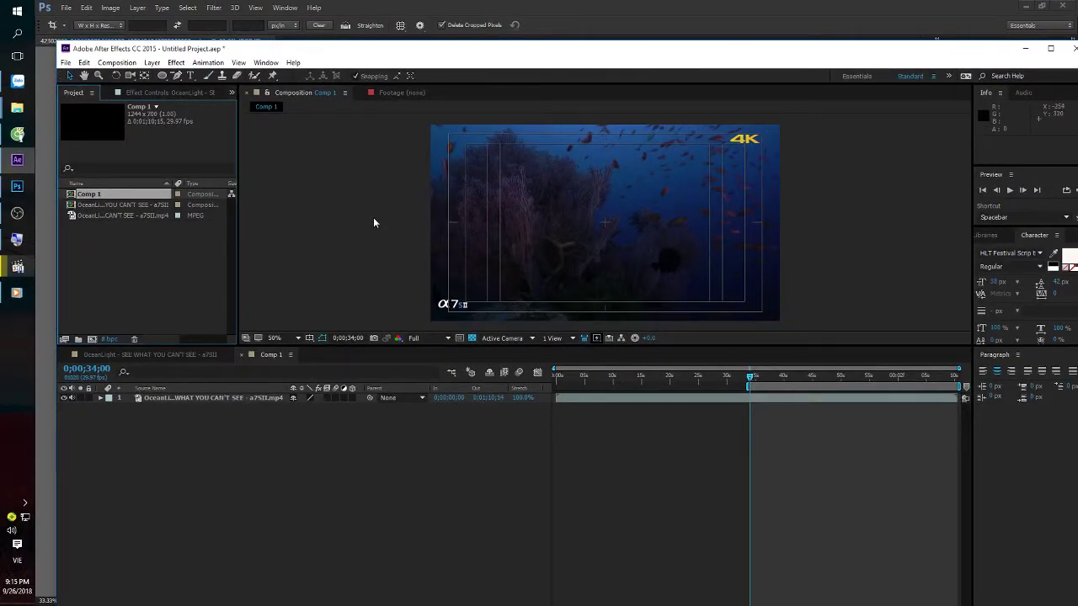
{"action": "scroll", "coordinate": [373, 221], "scroll_direction": "down", "scroll_amount": 2}
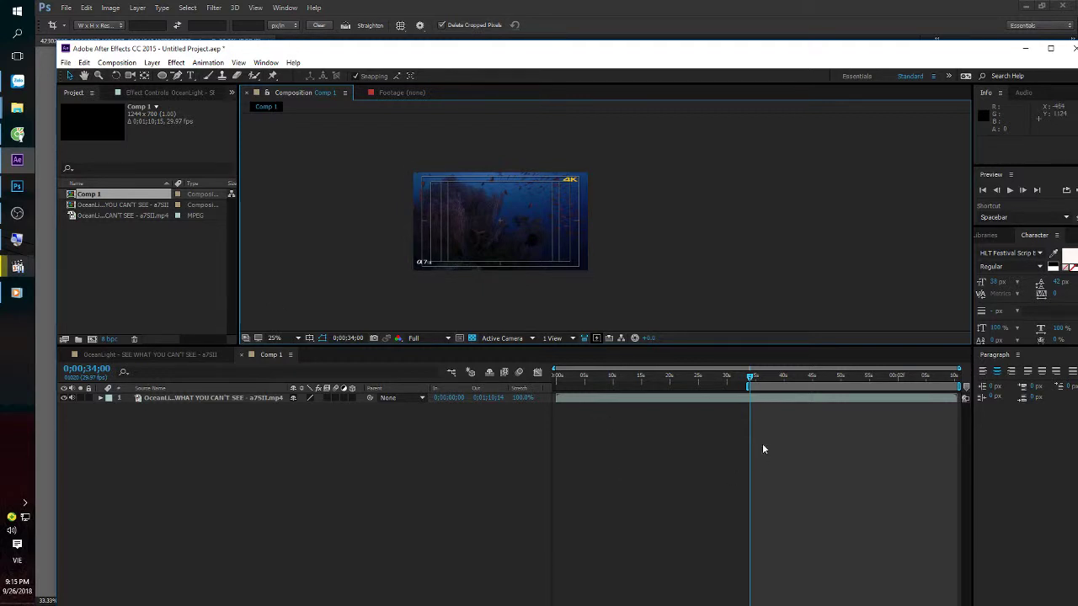
Adjust the work area start, zoom the viewer to 50%, and scrub and preview the footage.
{"action": "mouse_move", "coordinate": [556, 385]}
{"action": "left_mouse_down"}
{"action": "mouse_move", "coordinate": [632, 386]}
{"action": "mouse_move", "coordinate": [556, 380]}
{"action": "left_mouse_up"}
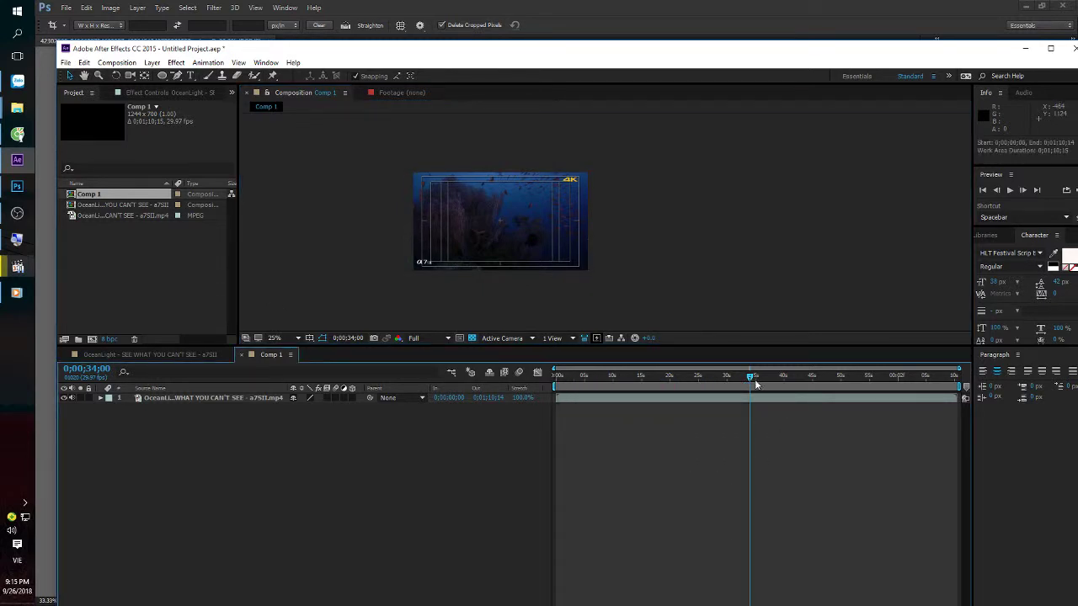
{"action": "left_click_drag", "start_coordinate": [751, 377], "coordinate": [853, 377]}
{"action": "left_click", "coordinate": [544, 218]}
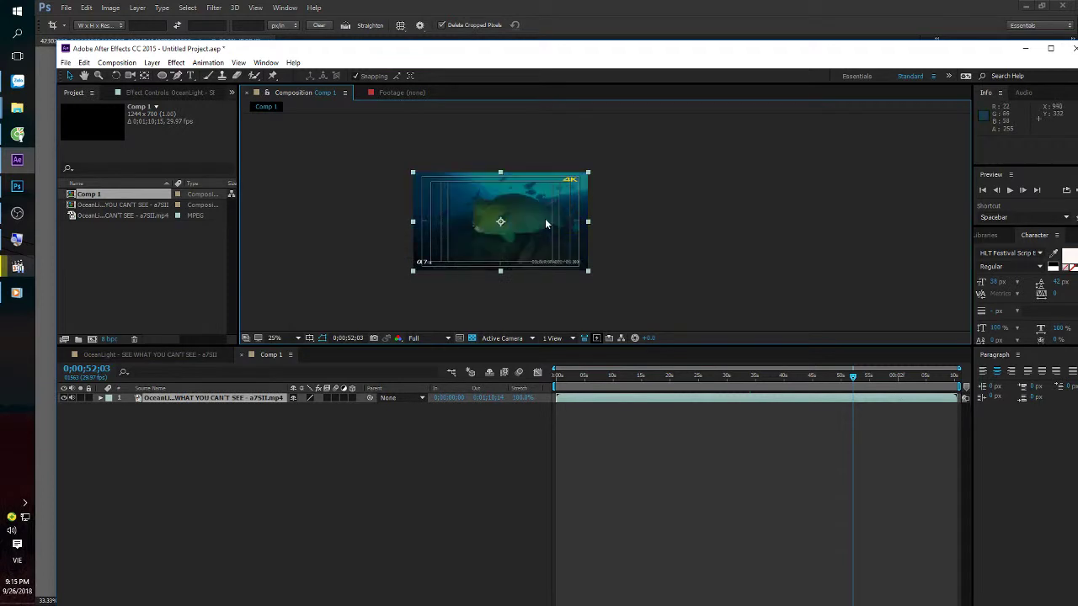
{"action": "key", "text": "period"}
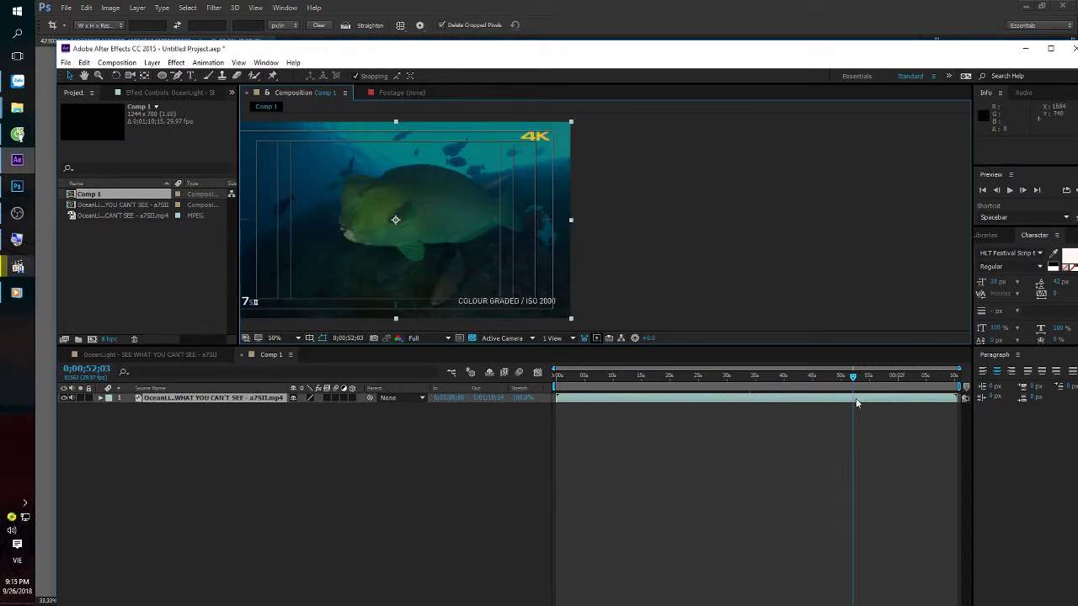
{"action": "left_click_drag", "start_coordinate": [843, 377], "coordinate": [713, 385]}
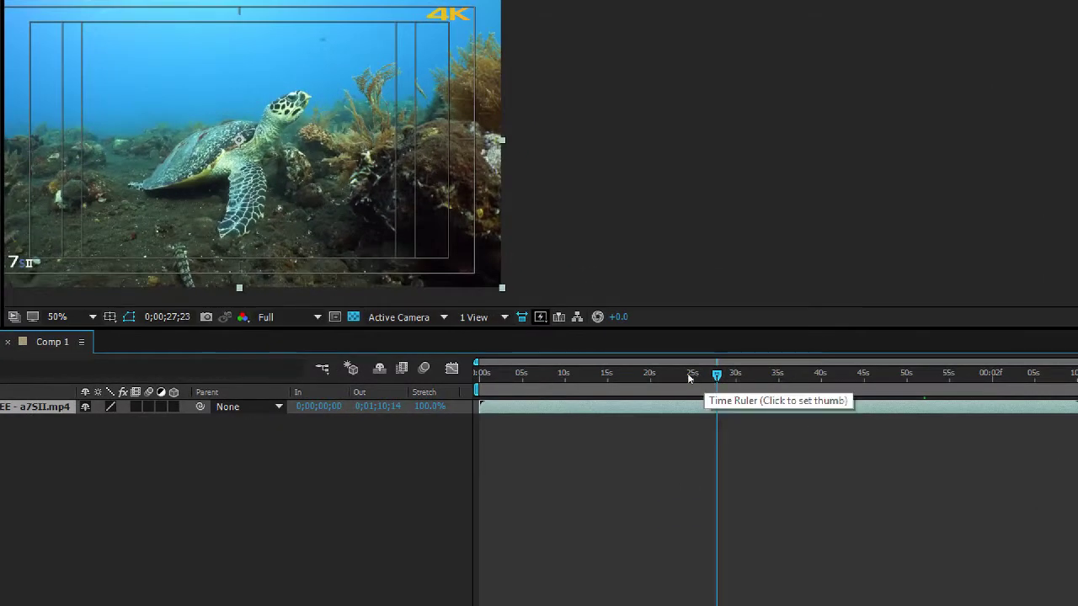
{"action": "left_click_drag", "start_coordinate": [691, 374], "coordinate": [479, 376]}
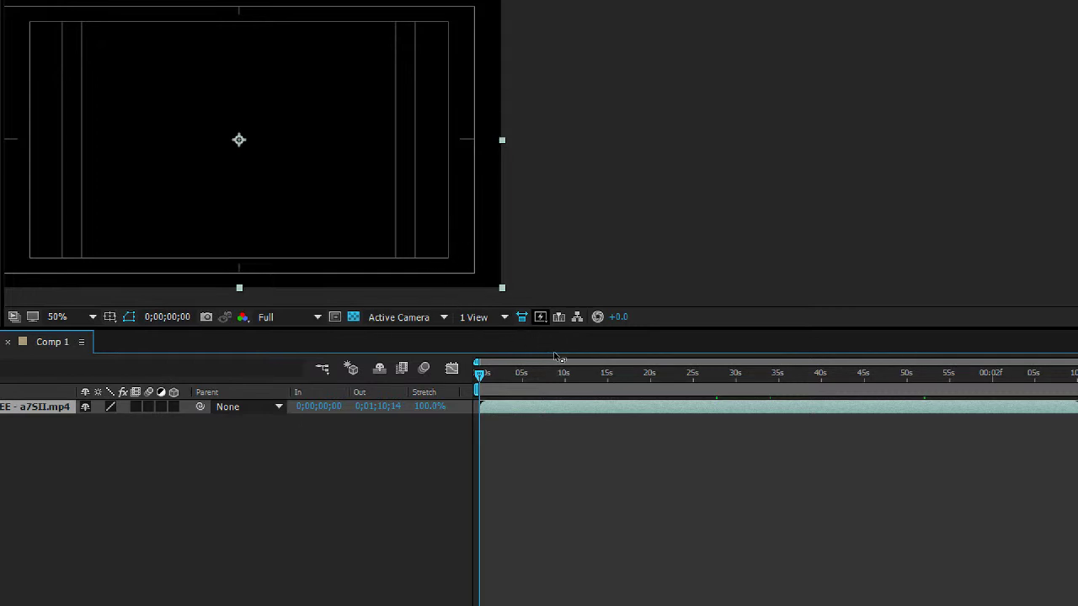
{"action": "key", "text": "space"}
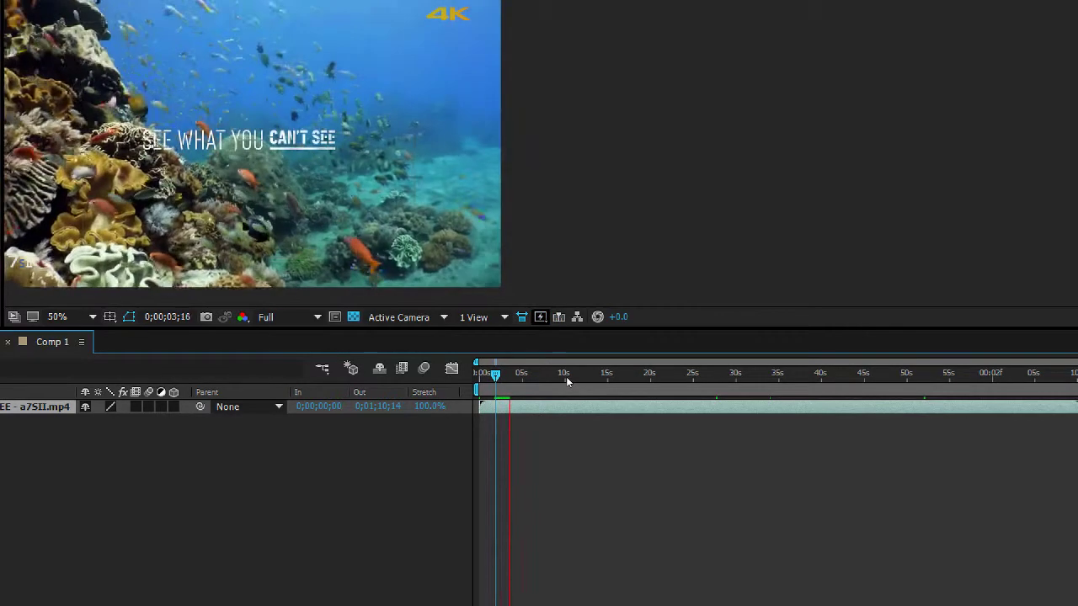
{"action": "key", "text": "space"}
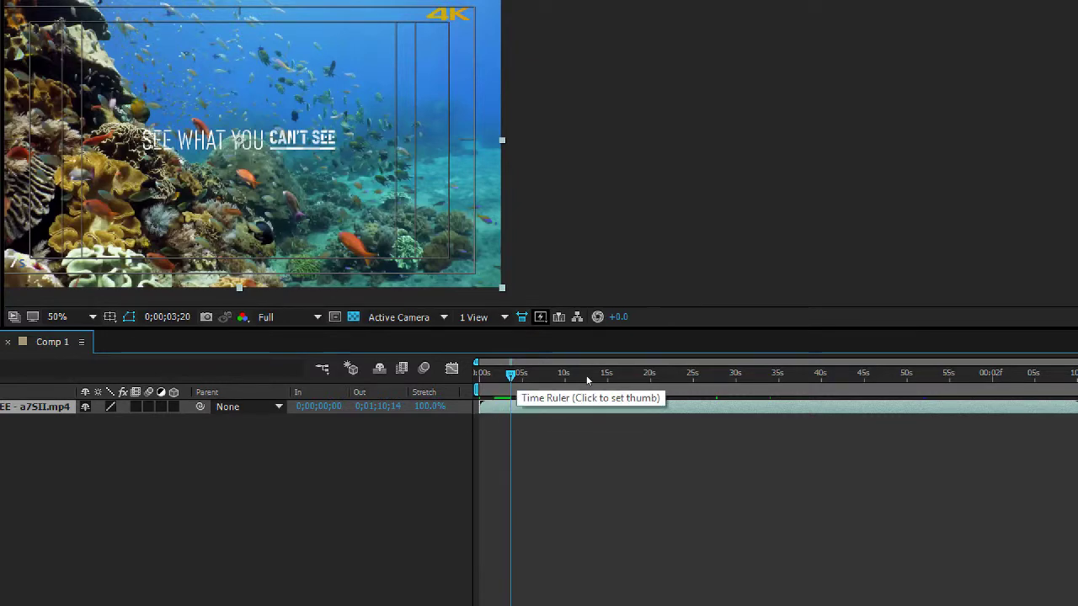
Scrub the time ruler to locate where the fish shot begins, settling at 0;00;20;00.
{"action": "left_click", "coordinate": [566, 374]}
{"action": "left_click", "coordinate": [593, 373]}
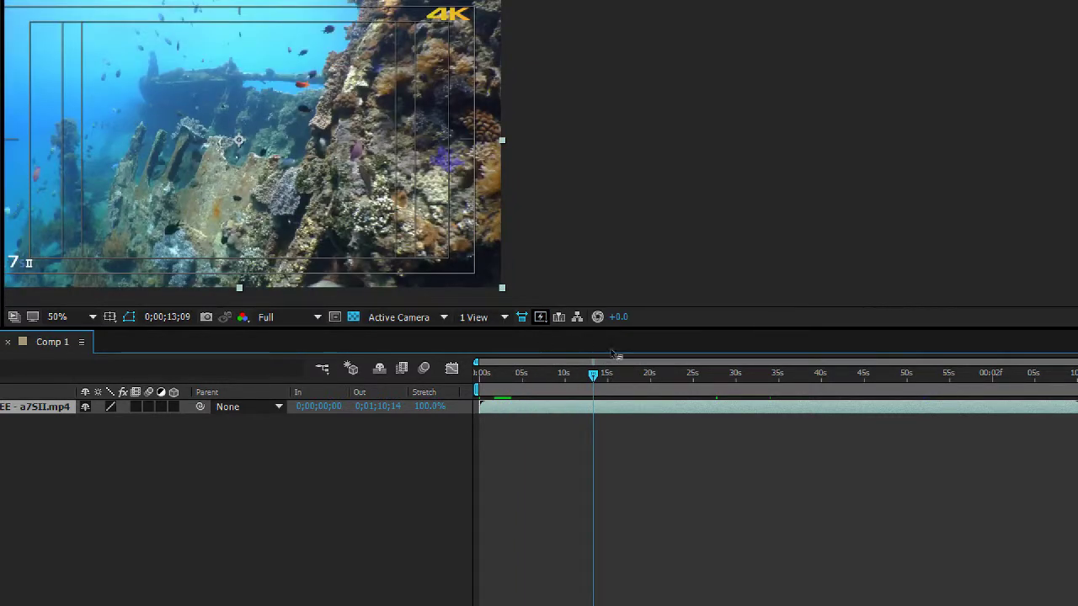
{"action": "left_click", "coordinate": [649, 374]}
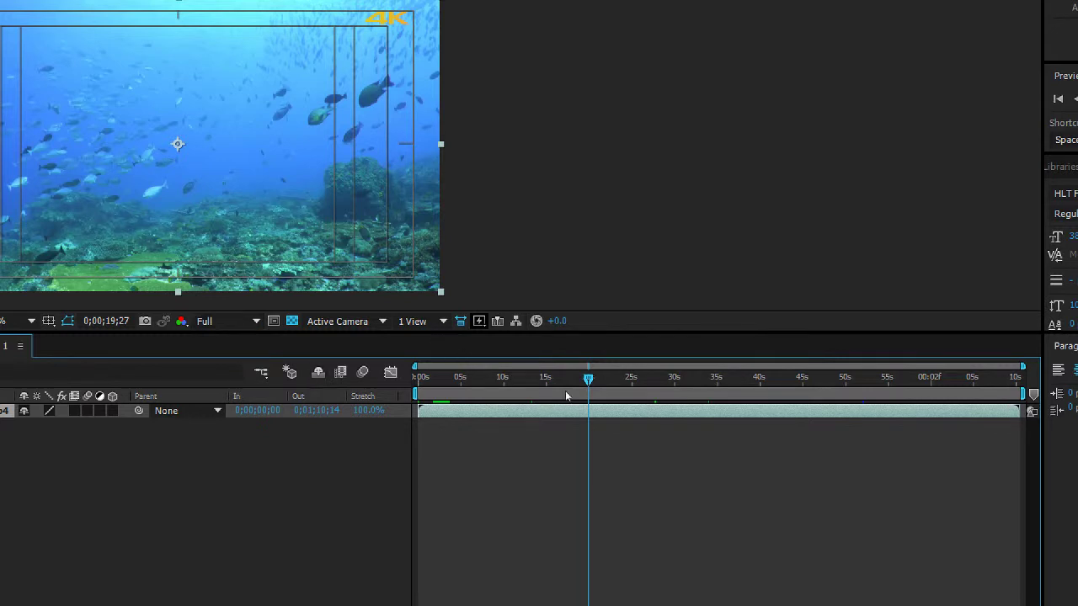
{"action": "left_click_drag", "start_coordinate": [674, 386], "coordinate": [731, 378]}
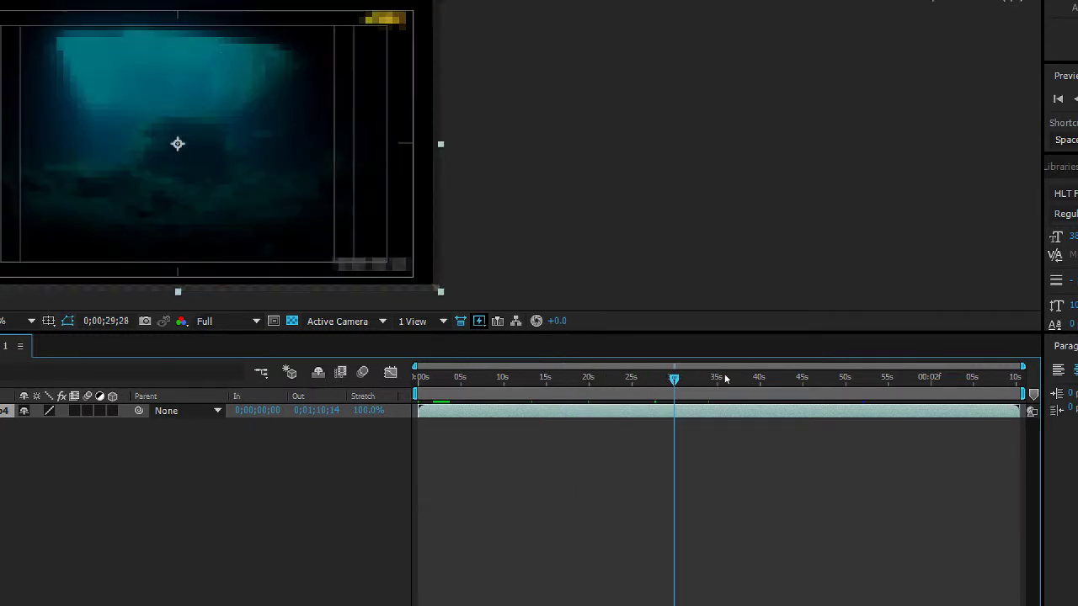
{"action": "left_click_drag", "start_coordinate": [731, 379], "coordinate": [589, 379]}
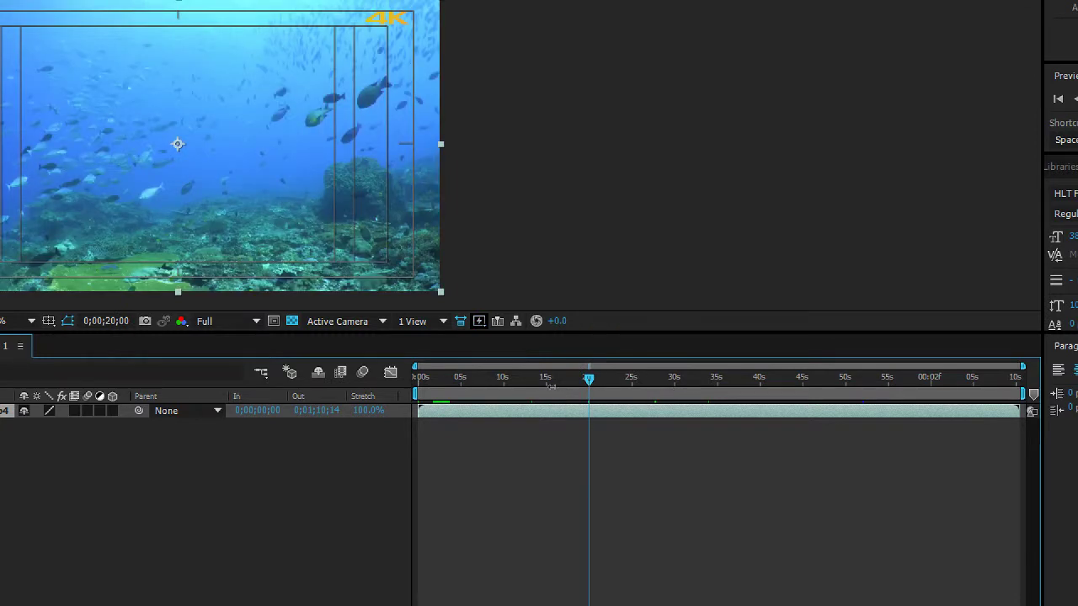
End the work area at 30 seconds and trim Comp 1 to the work area.
{"action": "left_click", "coordinate": [673, 378]}
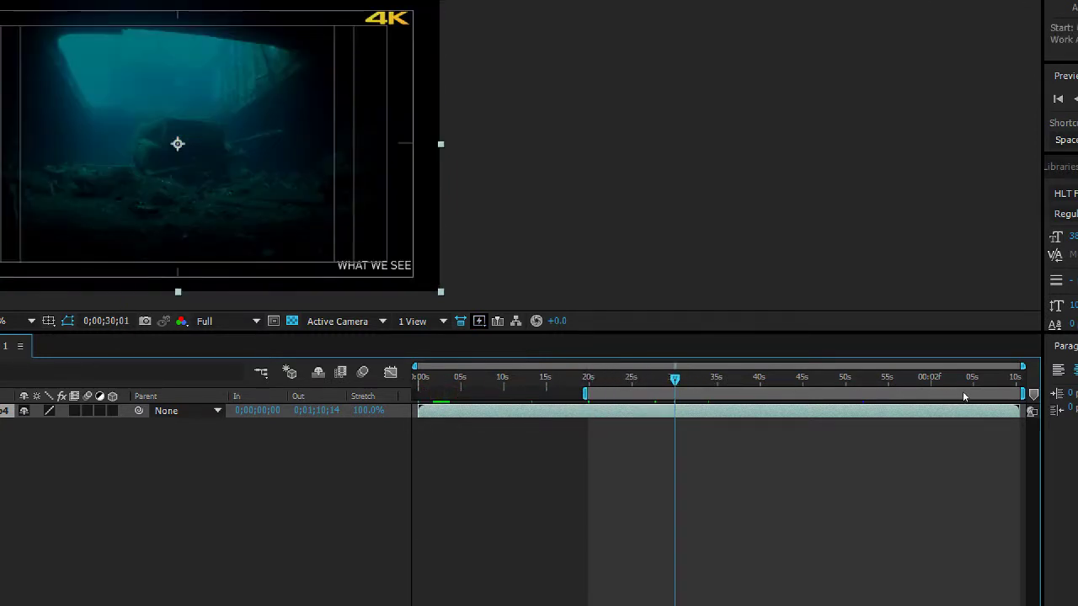
{"action": "left_click_drag", "start_coordinate": [1021, 394], "coordinate": [736, 392]}
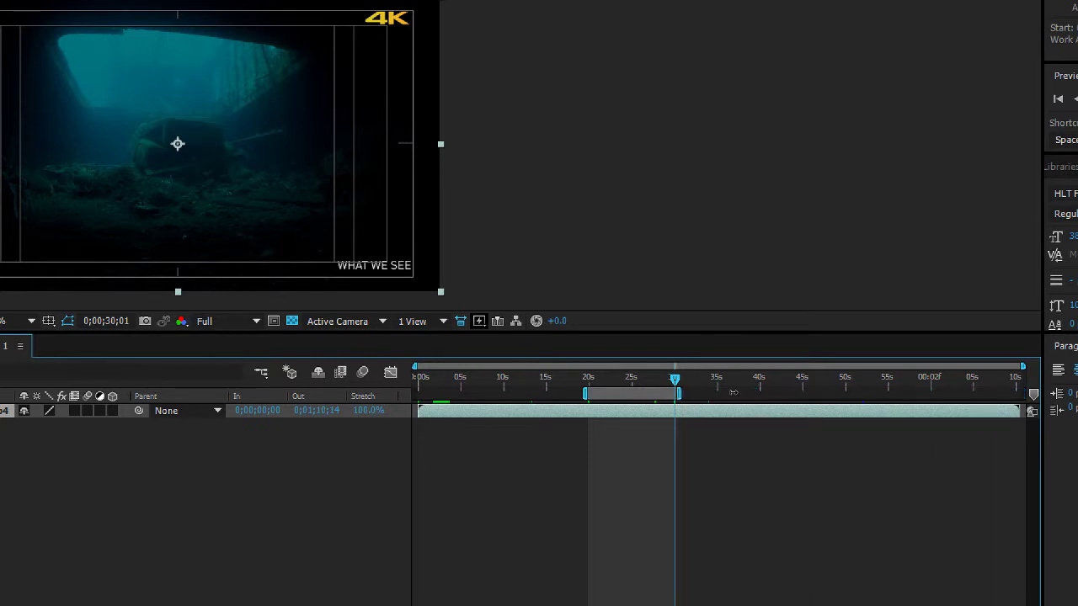
{"action": "right_click", "coordinate": [634, 394]}
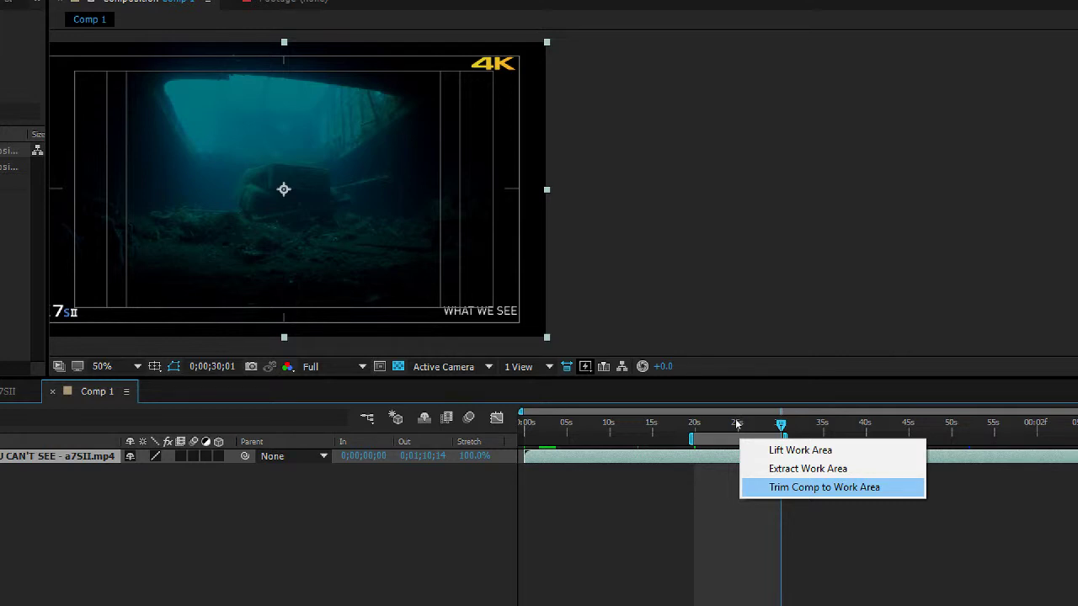
{"action": "key", "text": "Return"}
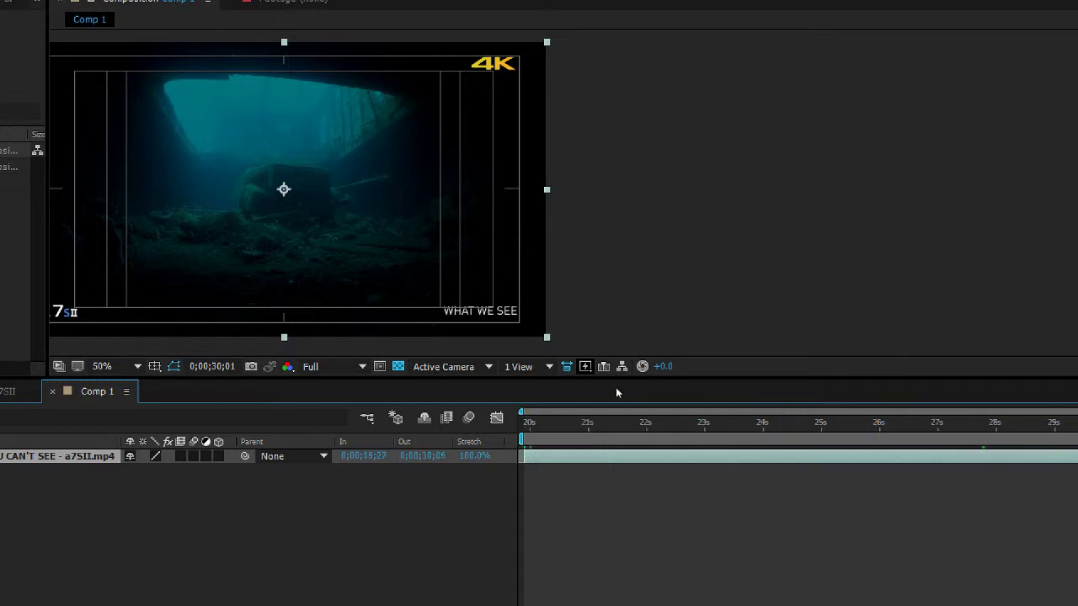
Preview the trimmed ocean clip, then bring up Comp 1's Composition Settings with Ctrl+K.
{"action": "key", "text": "space"}
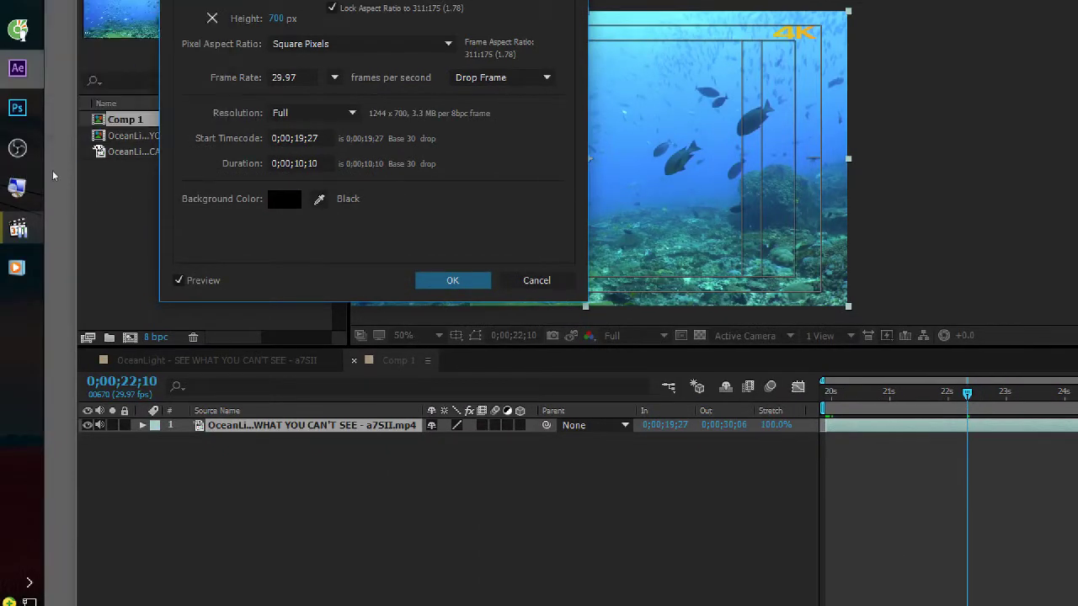
{"action": "key", "text": "Return"}
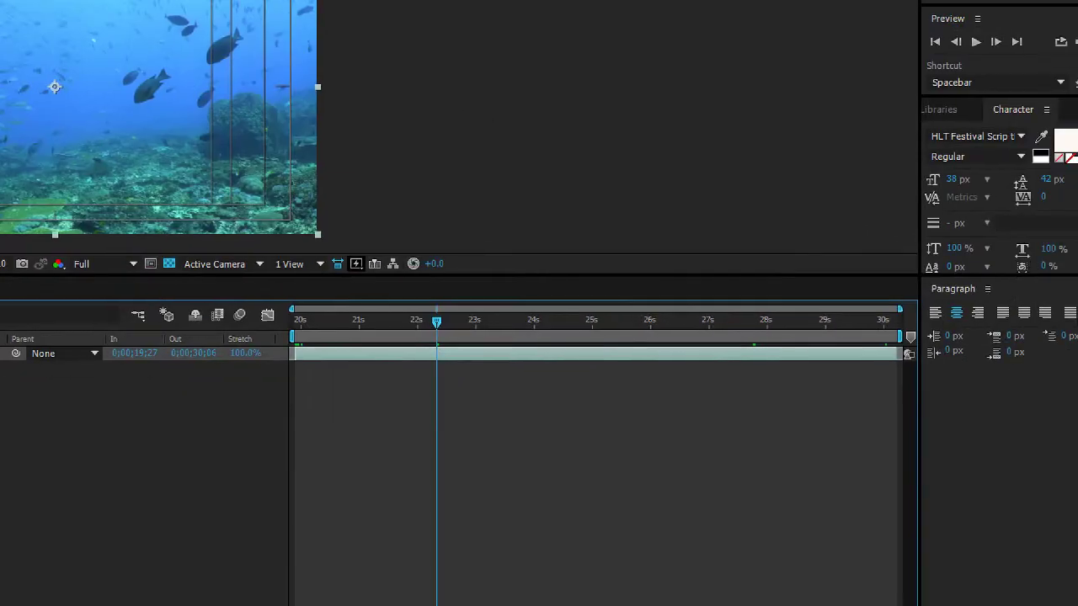
{"action": "key", "text": "space"}
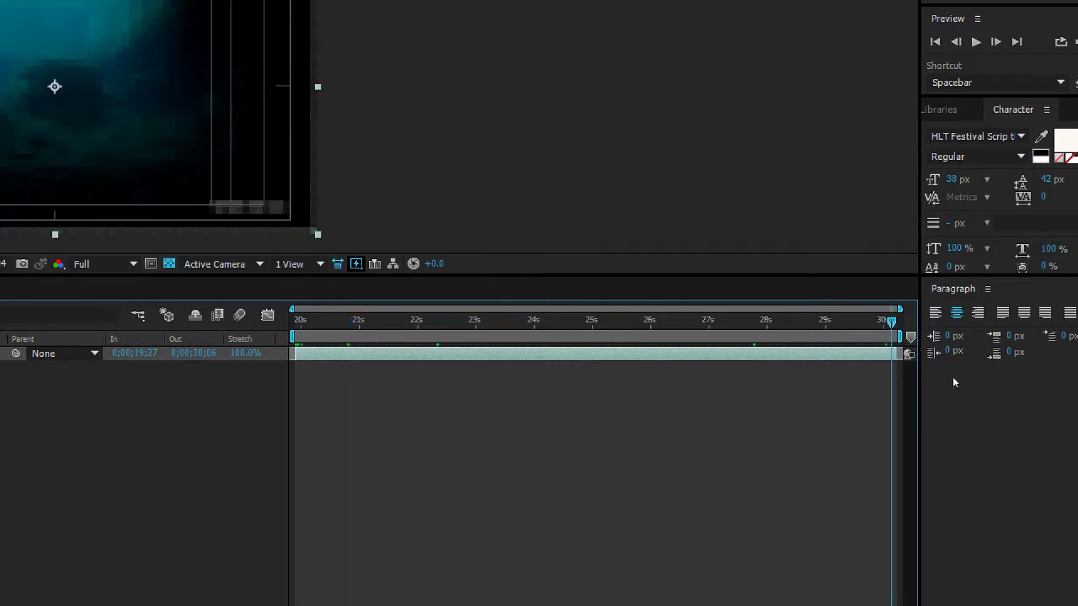
{"action": "key", "text": "space"}
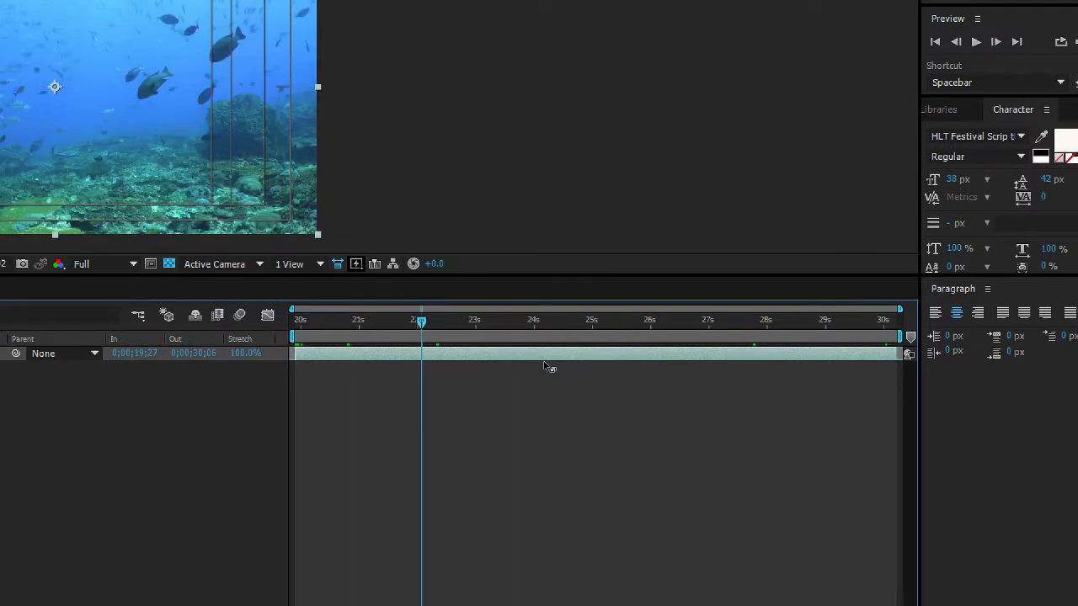
{"action": "key", "text": "ctrl+k"}
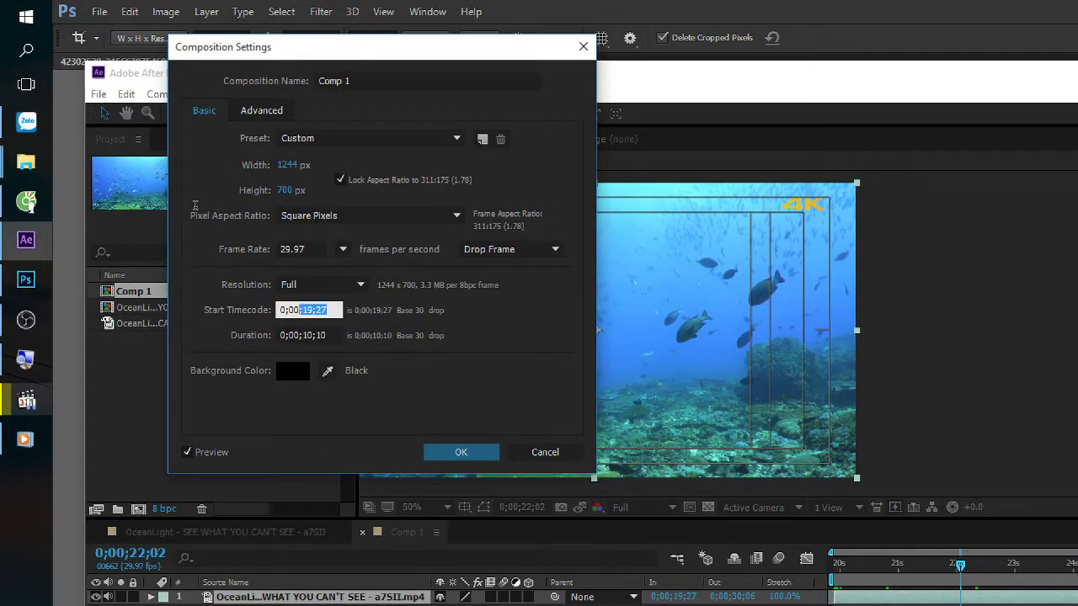
Set the start timecode to 0, then undo the change and preview from the start.
{"action": "key", "text": "Tab"}
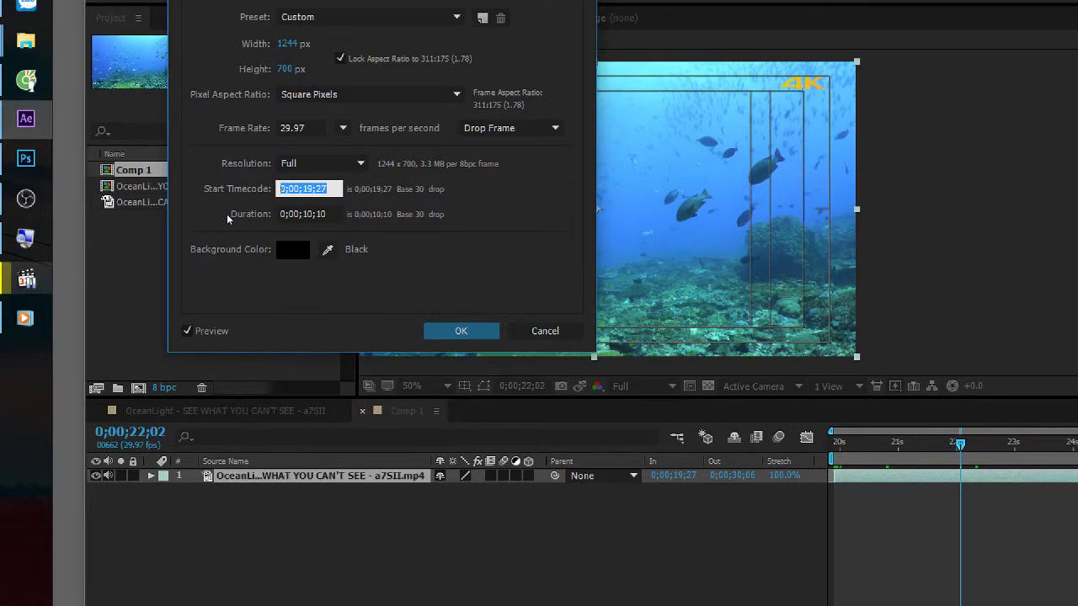
{"action": "type", "text": "0"}
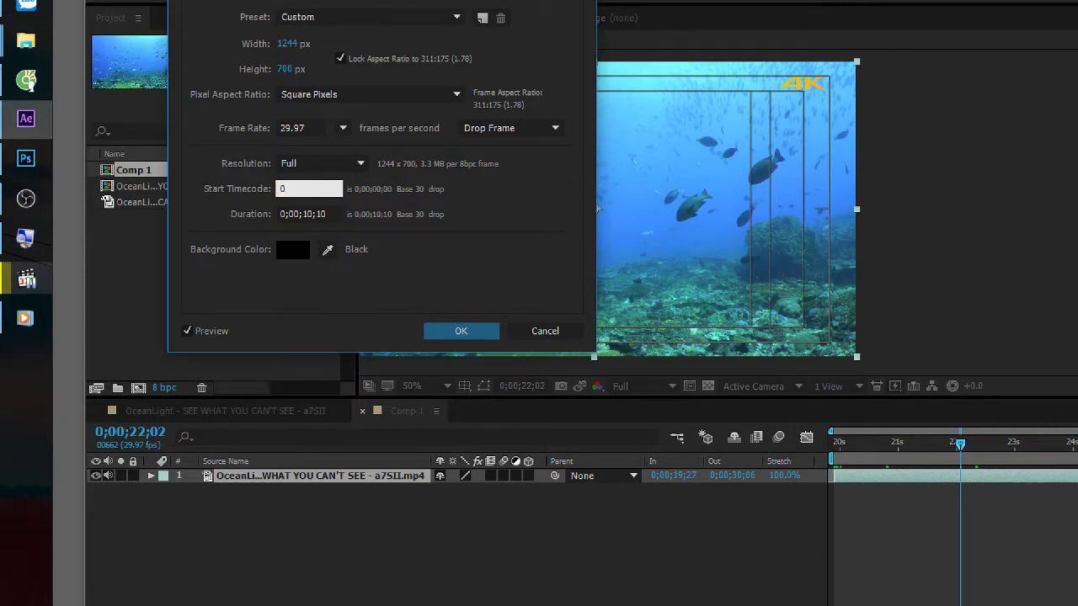
{"action": "key", "text": "Return"}
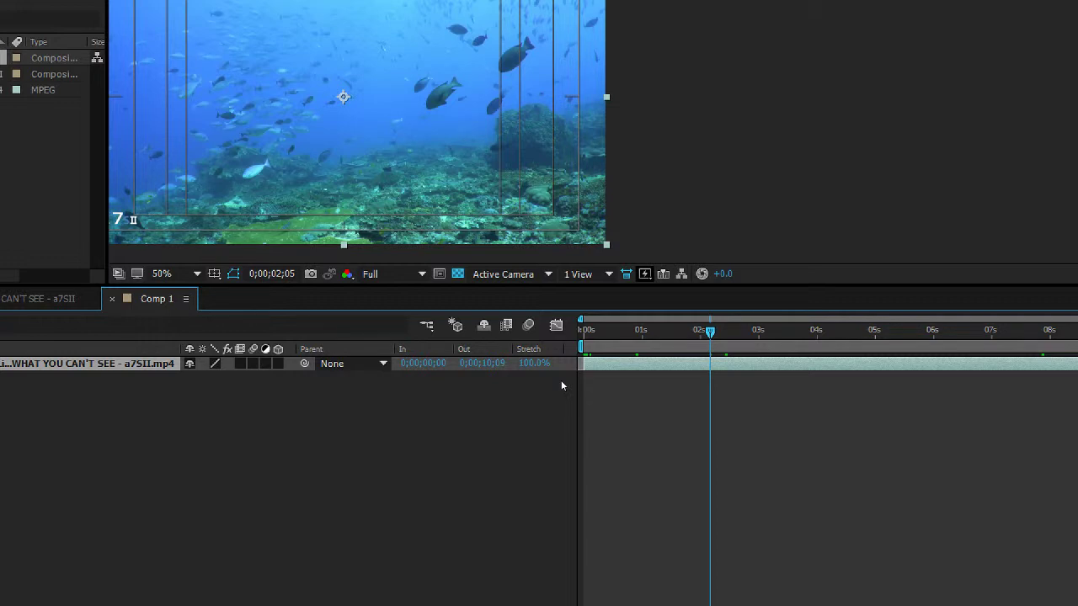
{"action": "key", "text": "ctrl+z"}
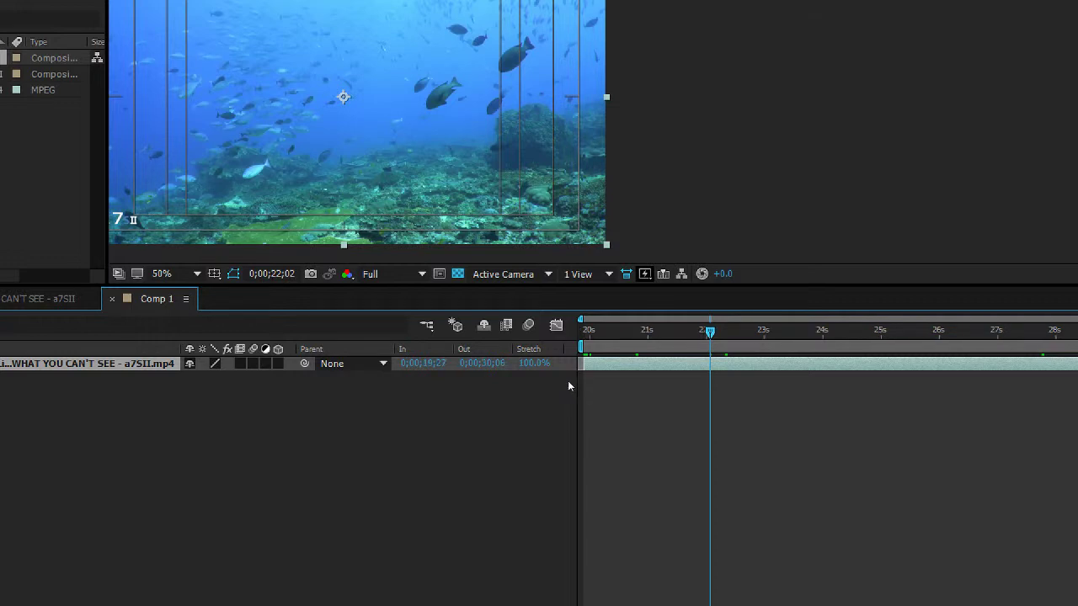
{"action": "key", "text": "KP_0"}
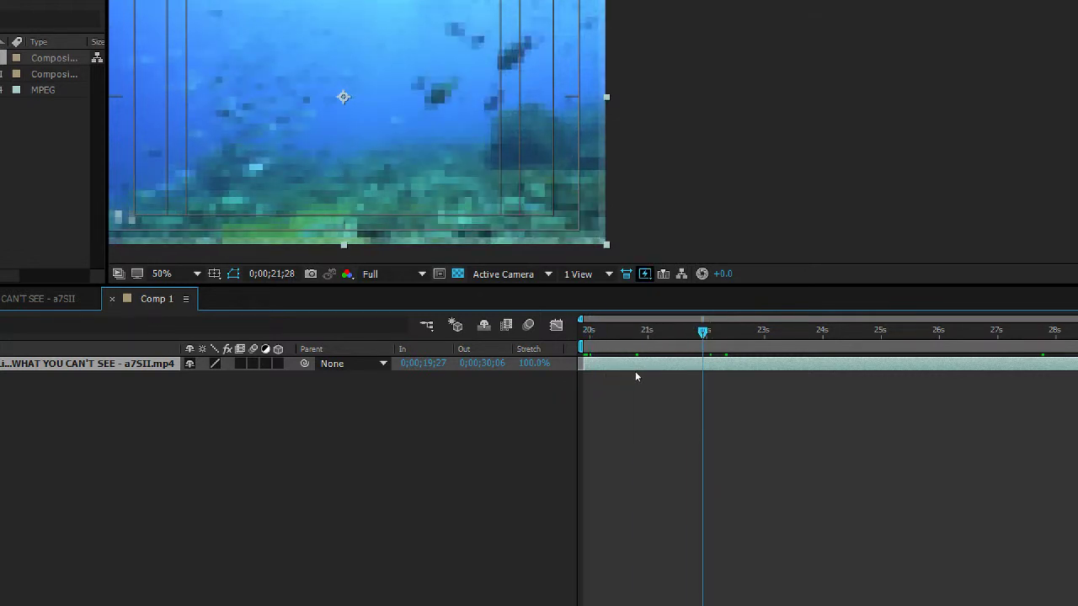
Reopen Composition Settings, set the start timecode to 0 again, and preview from zero.
{"action": "key", "text": "ctrl+k"}
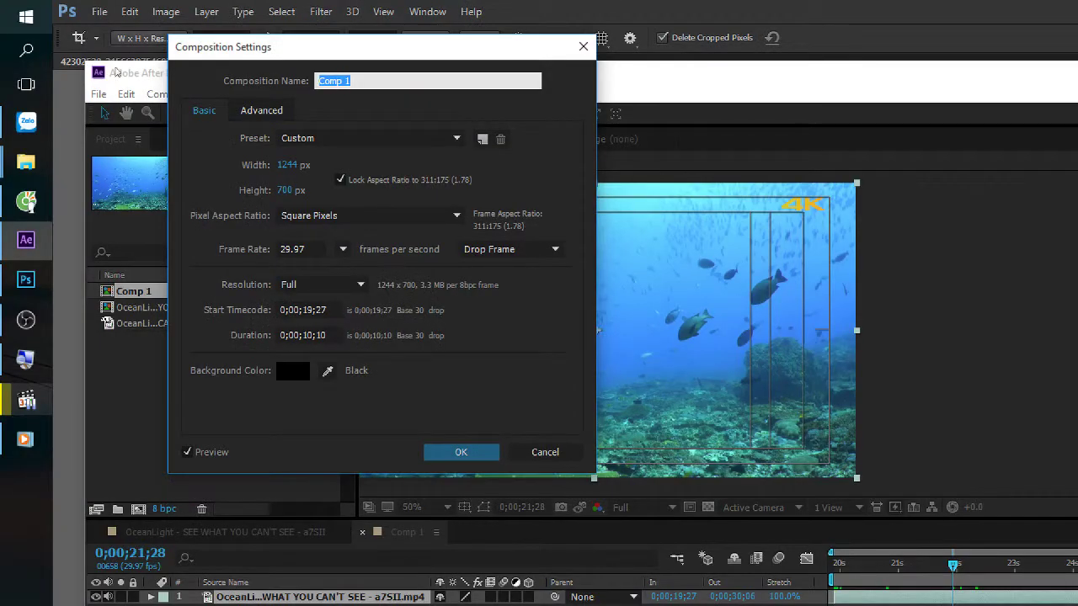
{"action": "key", "text": "Tab"}
{"action": "key", "text": "Tab"}
{"action": "key", "text": "Tab"}
{"action": "type", "text": "0"}
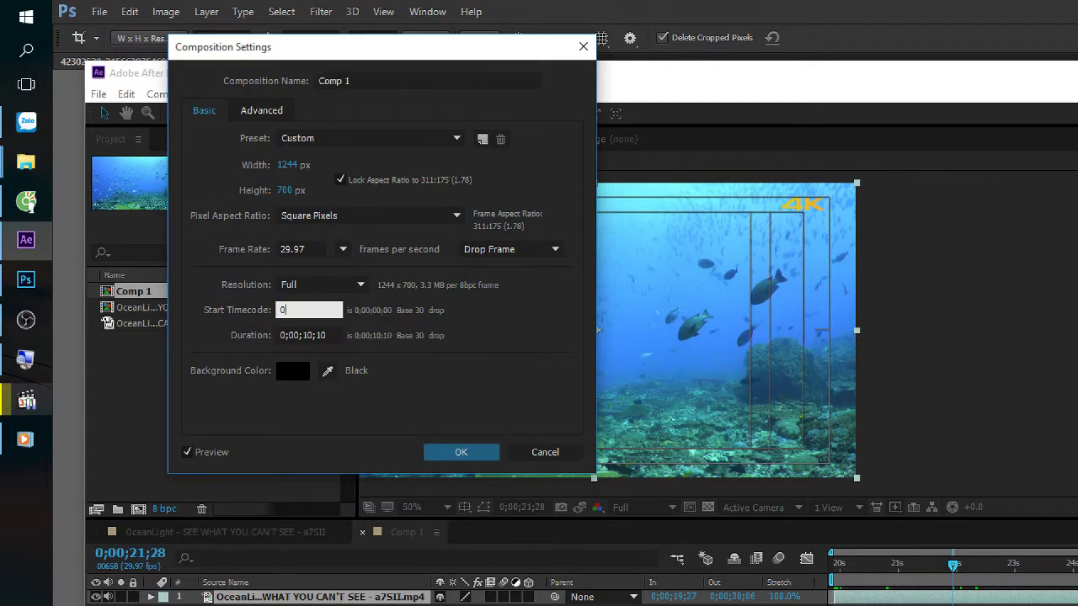
{"action": "key", "text": "Return"}
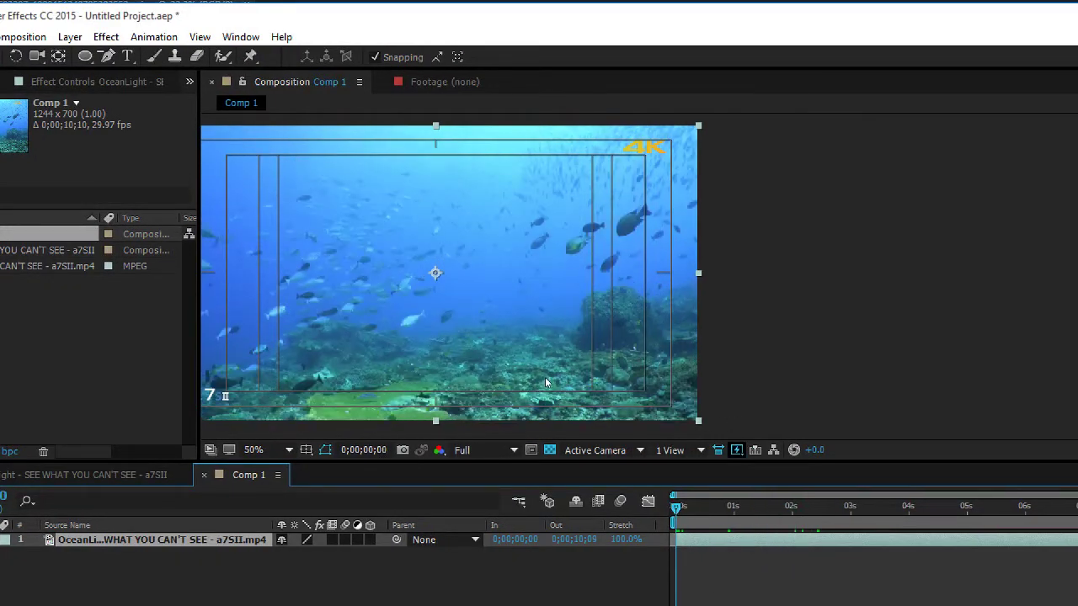
{"action": "key", "text": "space"}
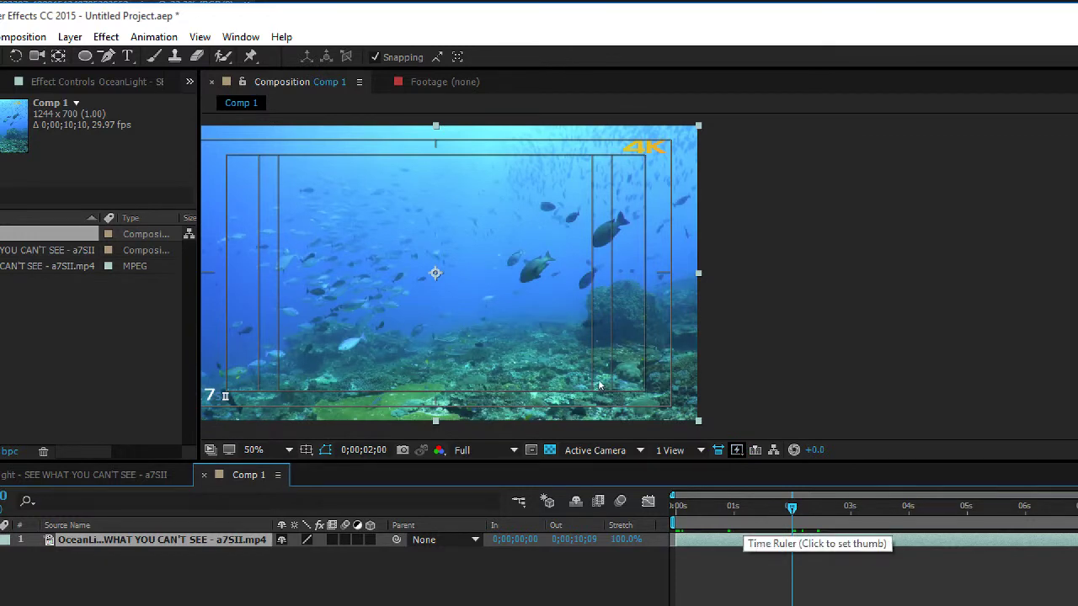
Reopen Composition Settings and select the start timecode to confirm it reads 0;00;00;00.
{"action": "key", "text": "ctrl+k"}
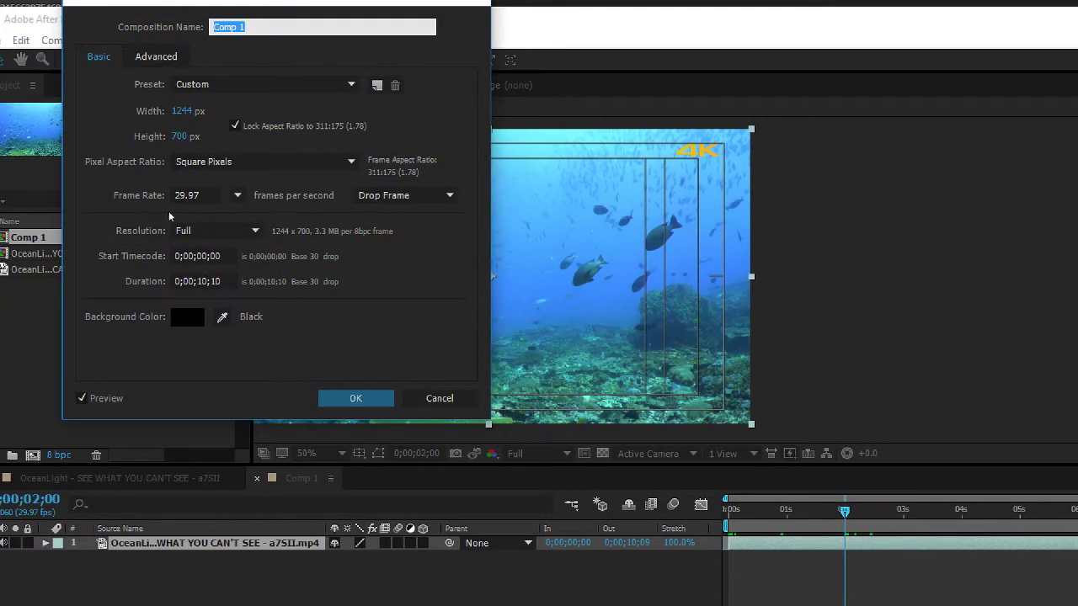
{"action": "key", "text": "Tab"}
{"action": "key", "text": "ctrl+a"}
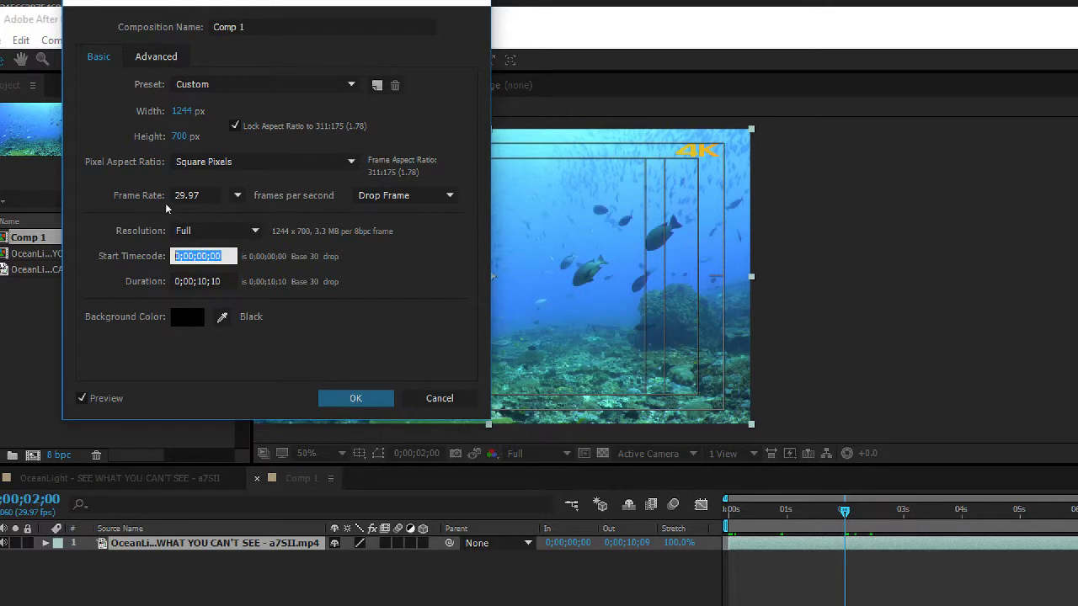
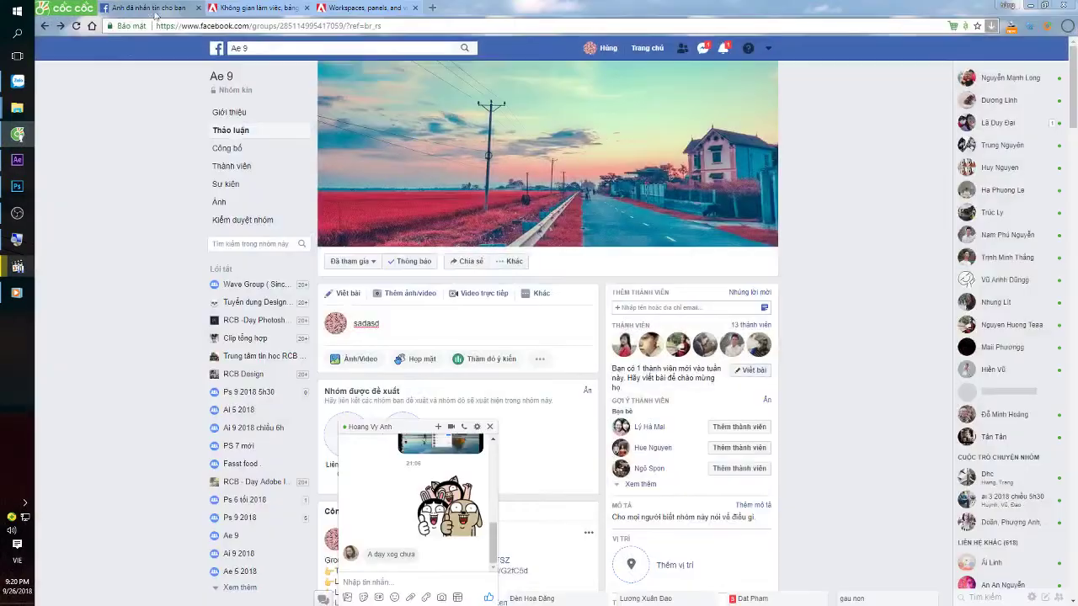
In the Cốc Cốc browser, search for 24 in a new tab and open 24h.com.vn.
{"action": "left_click", "coordinate": [263, 7]}
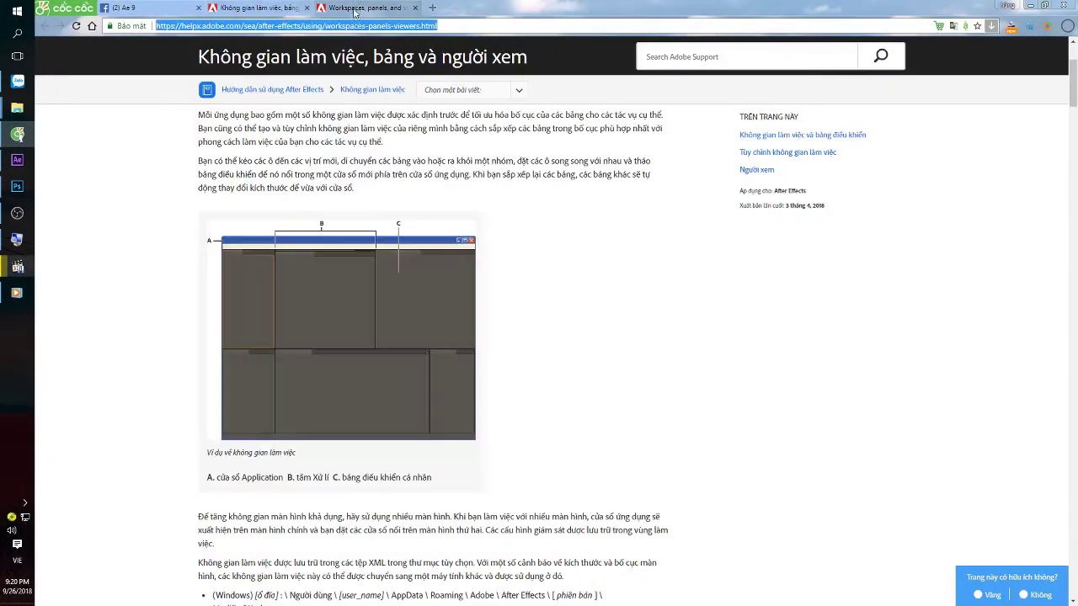
{"action": "left_click", "coordinate": [432, 7]}
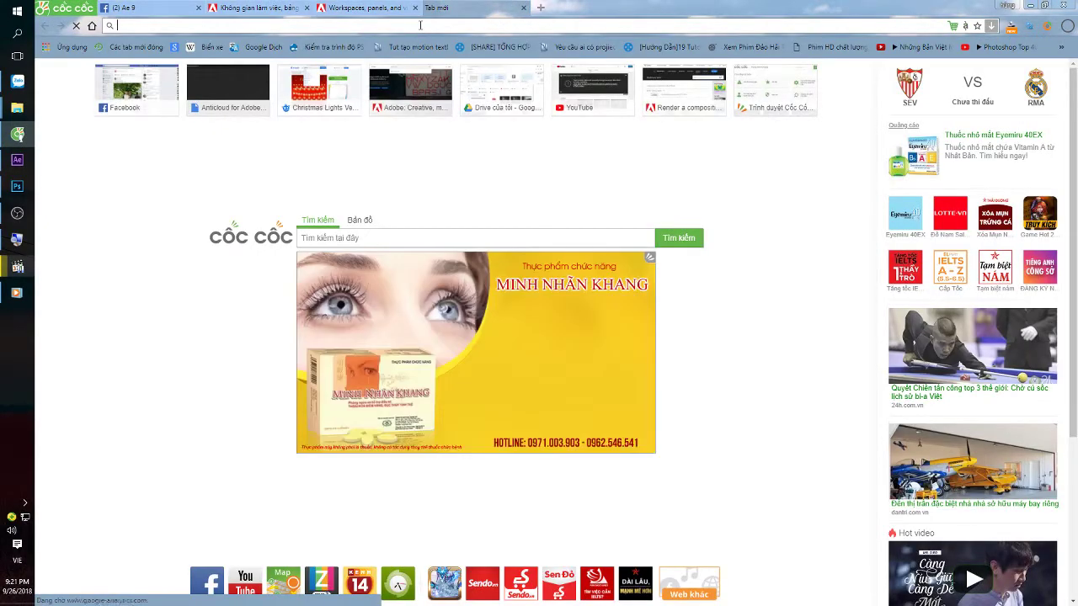
{"action": "type", "text": "24"}
{"action": "key", "text": "Return"}
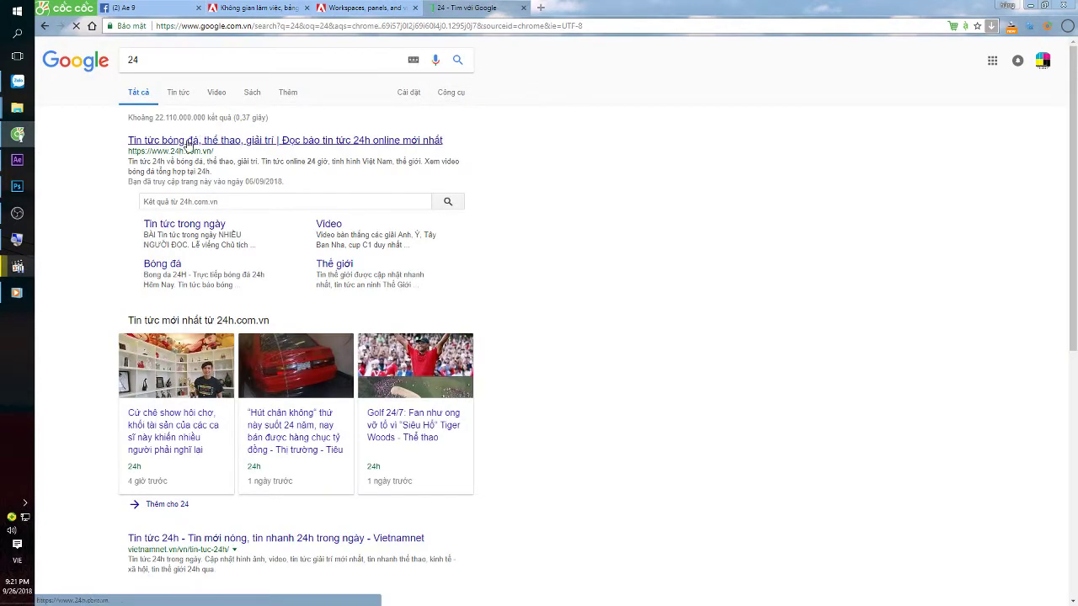
{"action": "left_click", "coordinate": [188, 142]}
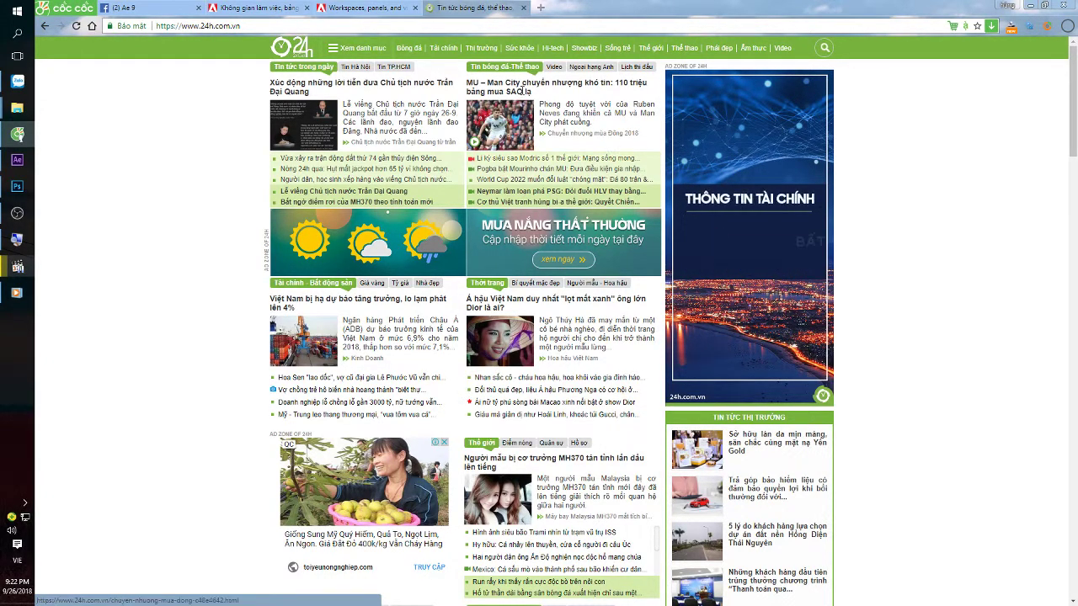
Bring the Footage folder window with the OceanLight clip forward, then return to After Effects.
{"action": "left_click", "coordinate": [17, 107]}
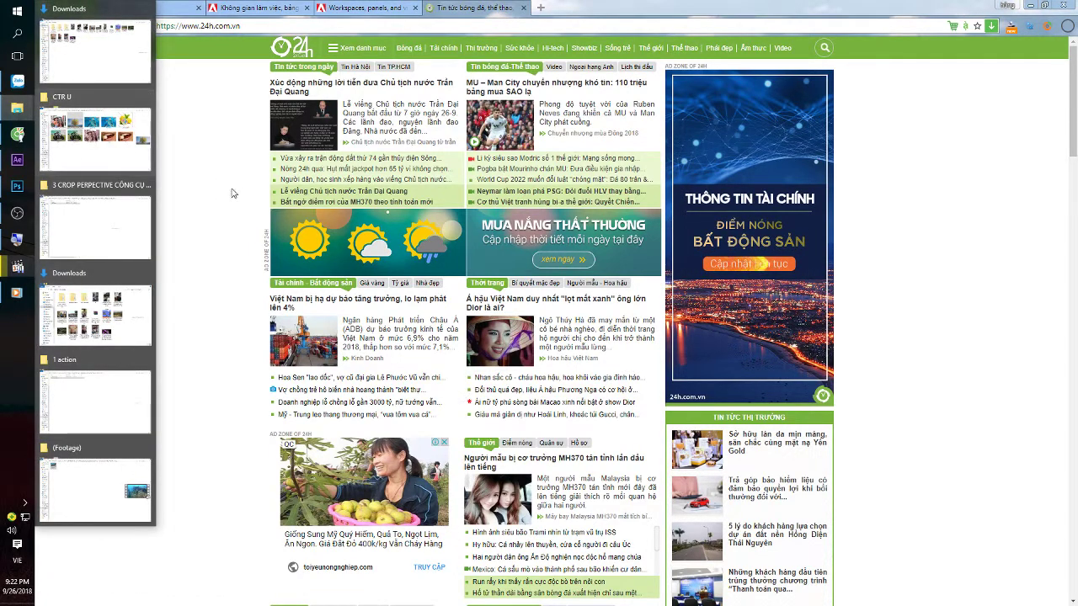
{"action": "left_click", "coordinate": [236, 221]}
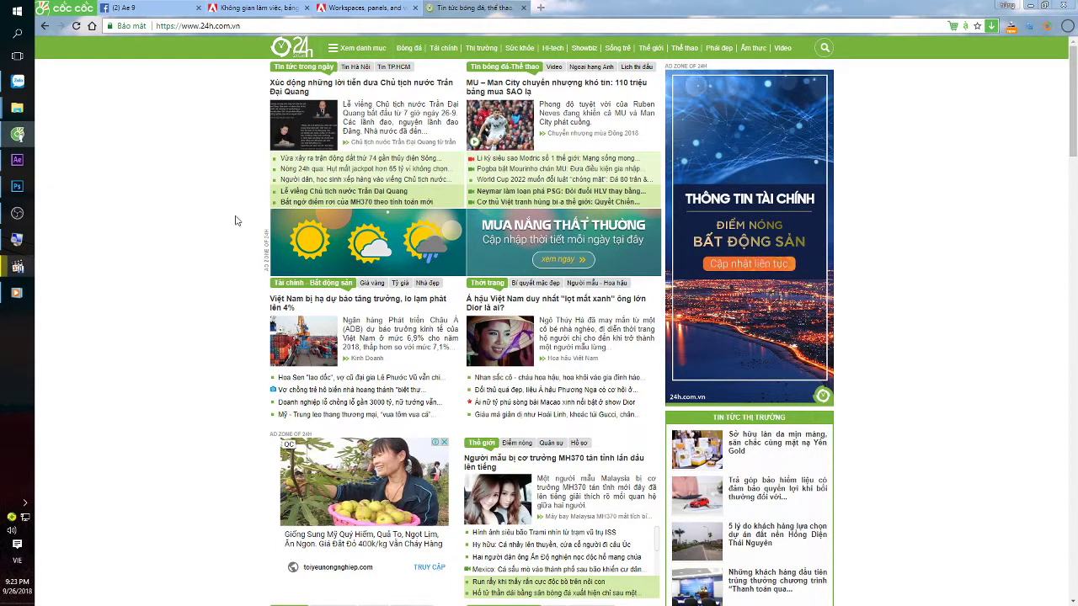
{"action": "left_click", "coordinate": [17, 108]}
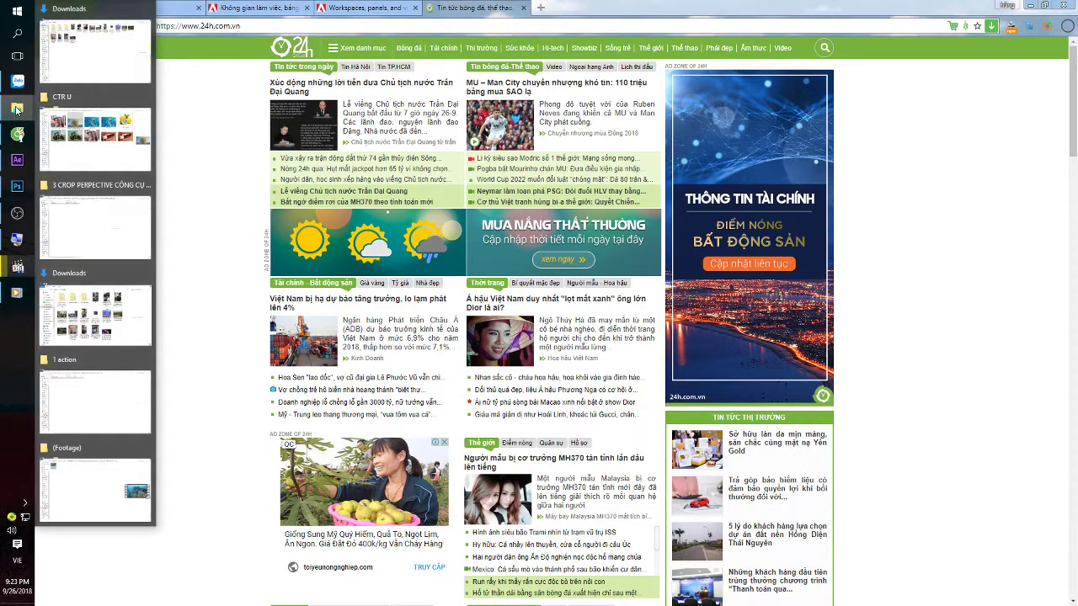
{"action": "mouse_move", "coordinate": [93, 392]}
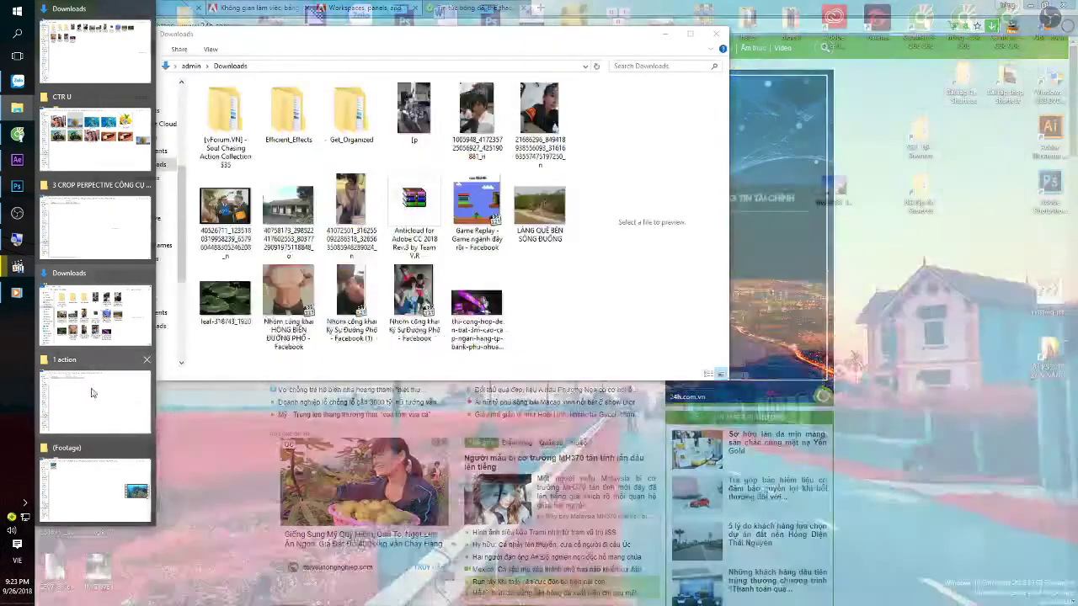
{"action": "left_click", "coordinate": [92, 478]}
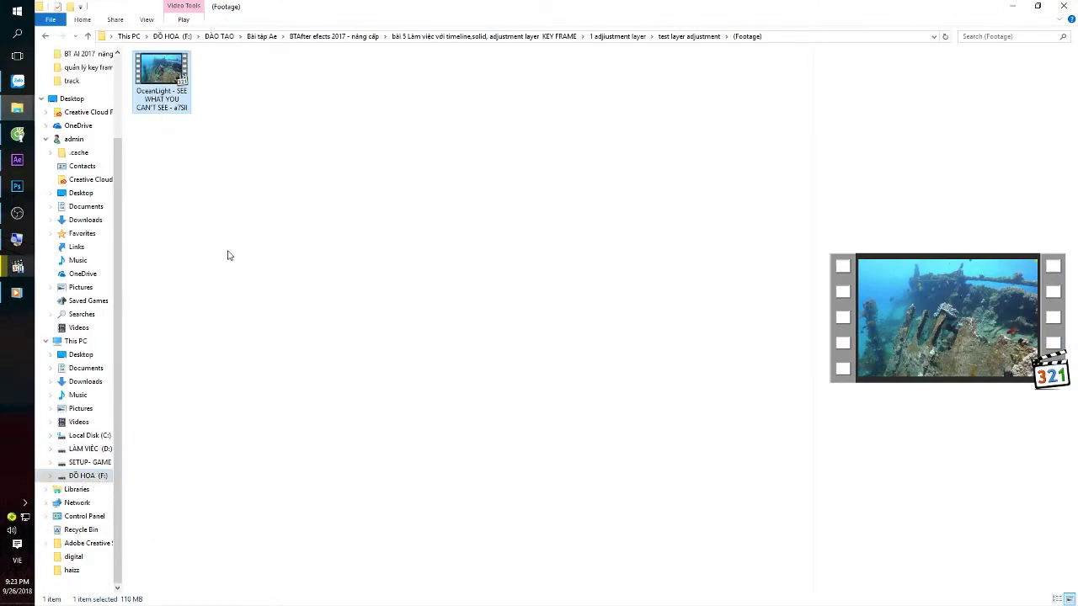
{"action": "left_click", "coordinate": [18, 192]}
Rewind Comp 1 to 0;00;00;00 and play the OceanLight preview, replaying it once more.
{"action": "left_click", "coordinate": [16, 160]}
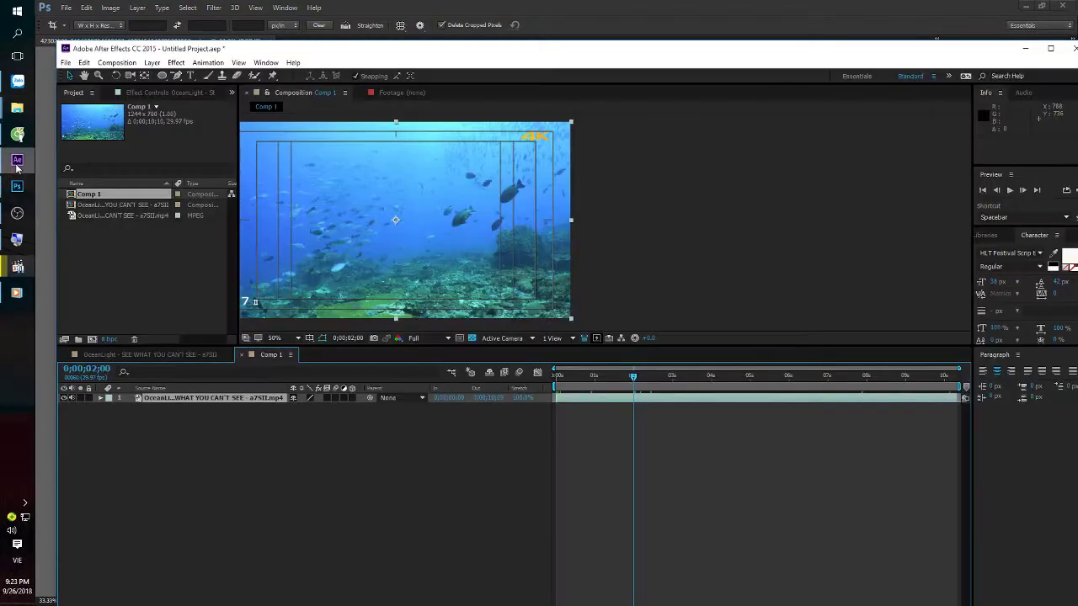
{"action": "left_click_drag", "start_coordinate": [633, 376], "coordinate": [550, 385]}
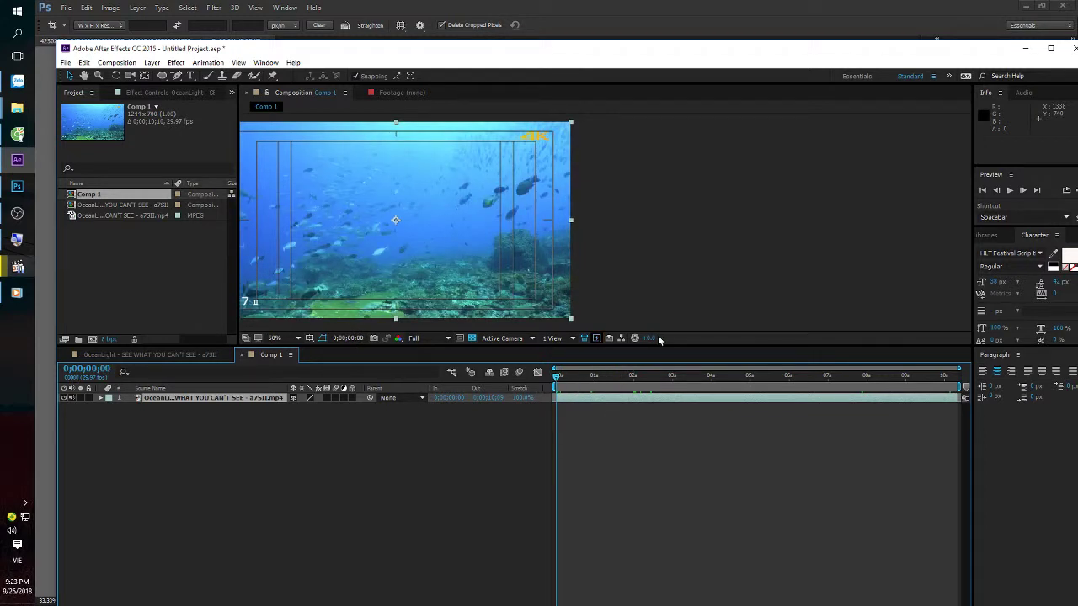
{"action": "key", "text": "space"}
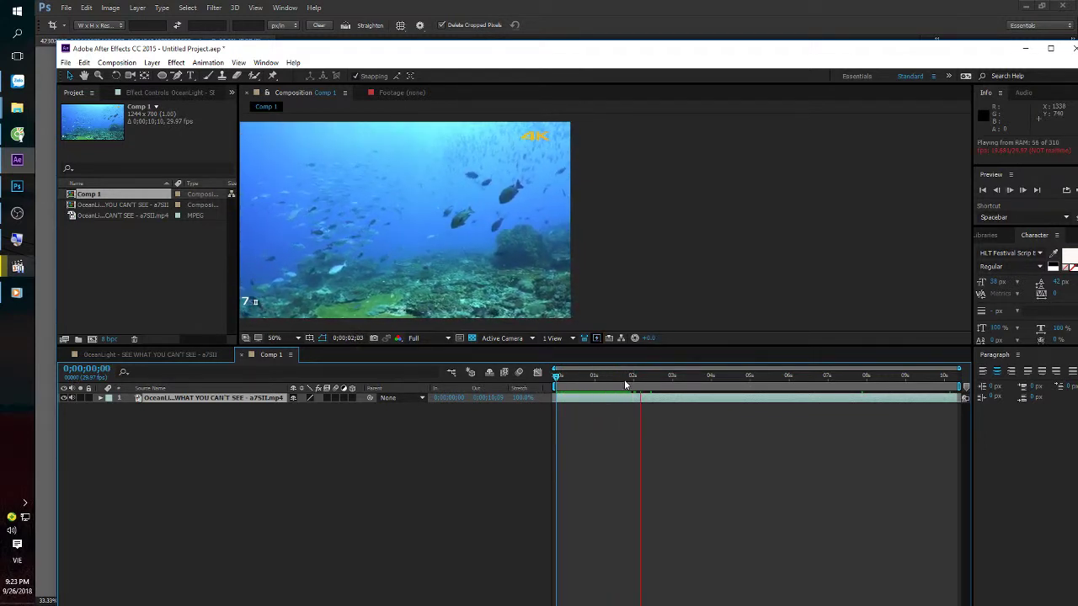
{"action": "left_click_drag", "start_coordinate": [632, 376], "coordinate": [556, 386]}
{"action": "key", "text": "space"}
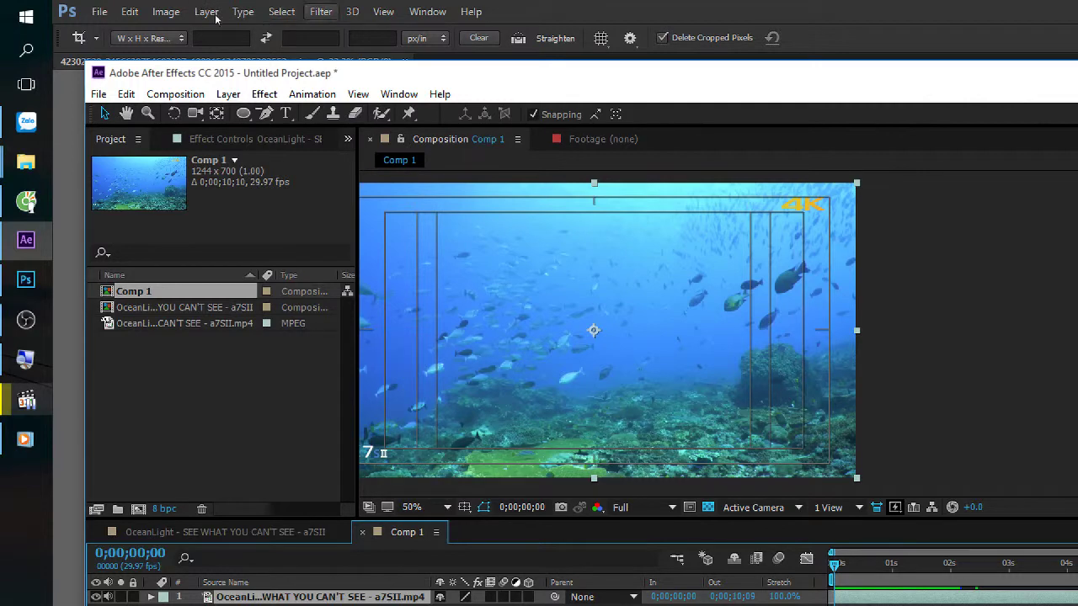
Apply Blur & Sharpen > Gaussian Blur to the OceanLight layer, leaving Blurriness at 0.0.
{"action": "left_click", "coordinate": [265, 93]}
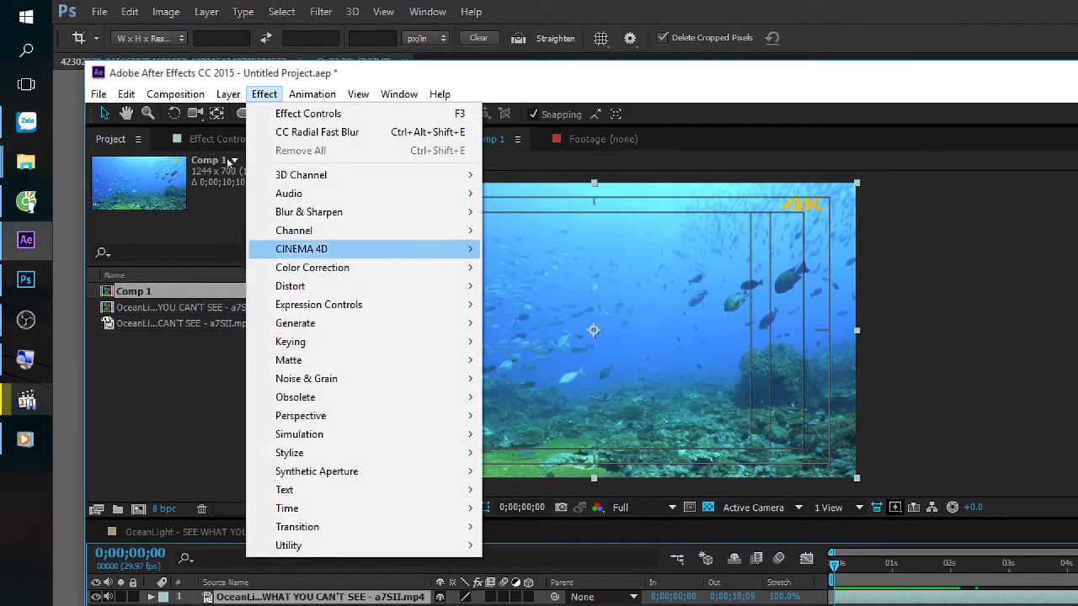
{"action": "key", "text": "Down"}
{"action": "key", "text": "Right"}
{"action": "key", "text": "Down"}
{"action": "key", "text": "Down"}
{"action": "key", "text": "Down"}
{"action": "key", "text": "Down"}
{"action": "key", "text": "Down"}
{"action": "key", "text": "Down"}
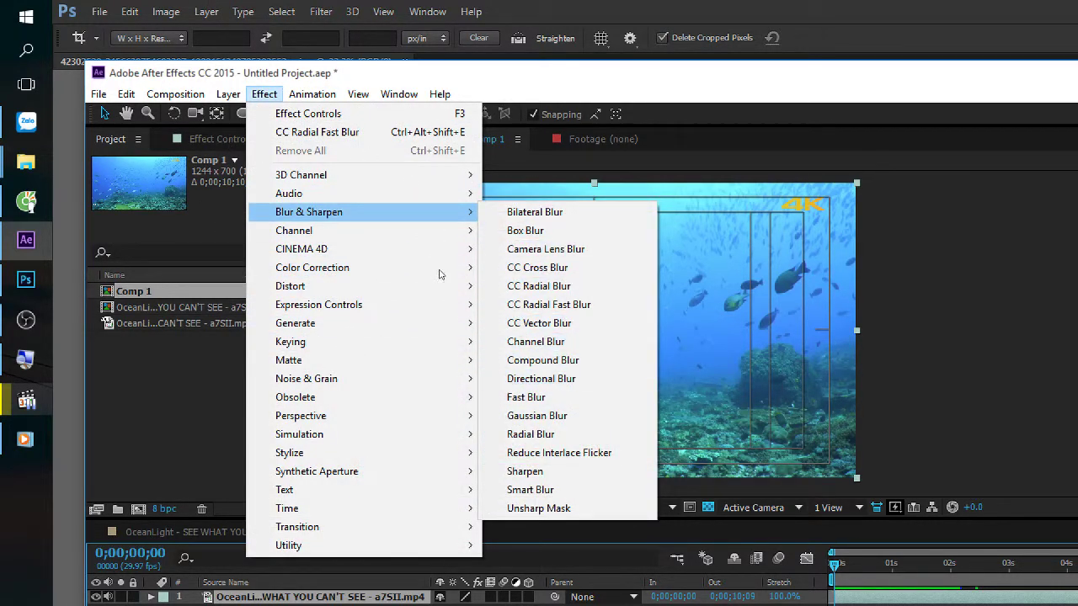
{"action": "key", "text": "Down"}
{"action": "key", "text": "Down"}
{"action": "key", "text": "Down"}
{"action": "key", "text": "Down"}
{"action": "key", "text": "Up"}
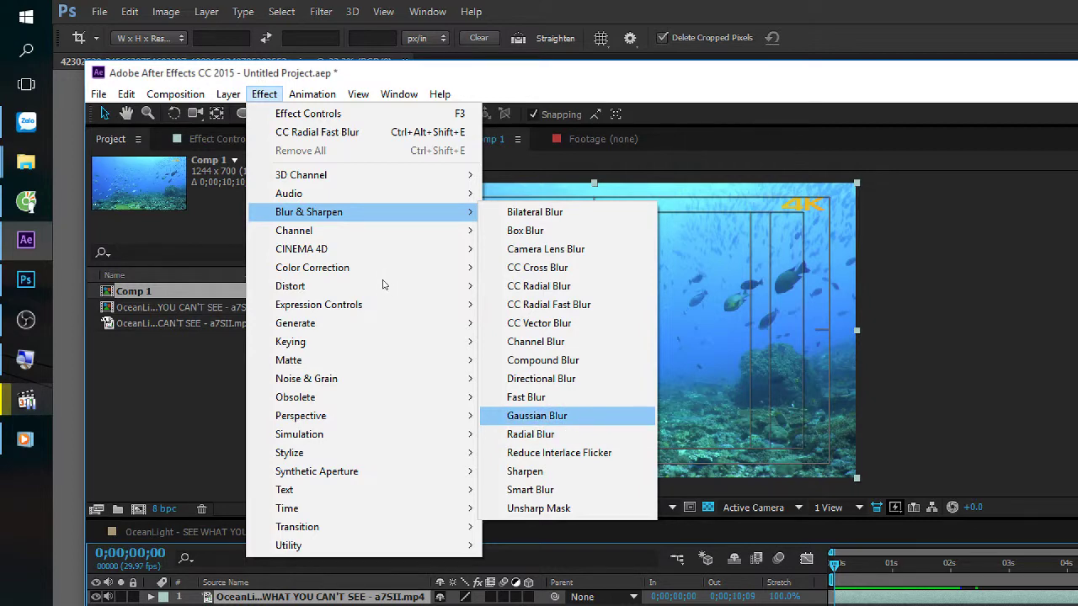
{"action": "key", "text": "Return"}
{"action": "left_click_drag", "start_coordinate": [159, 126], "coordinate": [382, 122]}
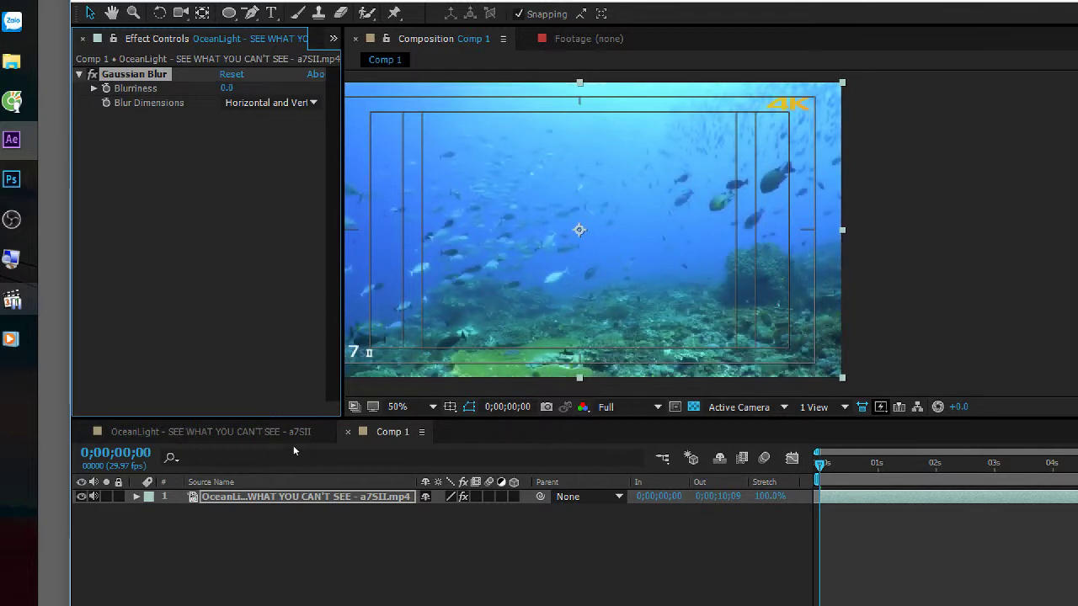
{"action": "left_click", "coordinate": [195, 431]}
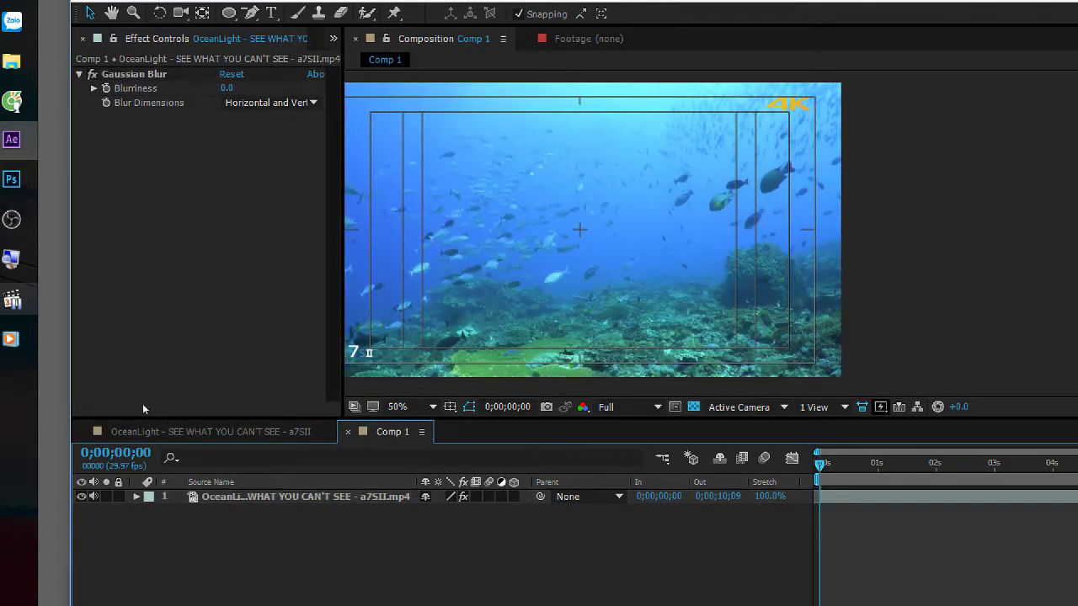
Add a new Adjustment Layer 1 above the OceanLight footage.
{"action": "right_click", "coordinate": [211, 515]}
{"action": "mouse_move", "coordinate": [244, 525]}
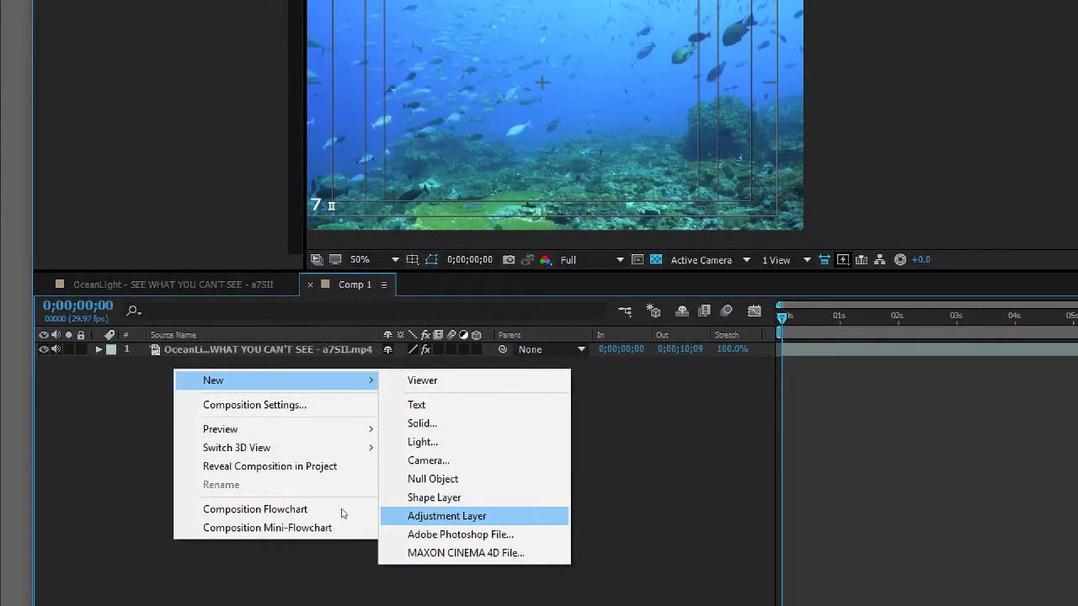
{"action": "left_click", "coordinate": [446, 516]}
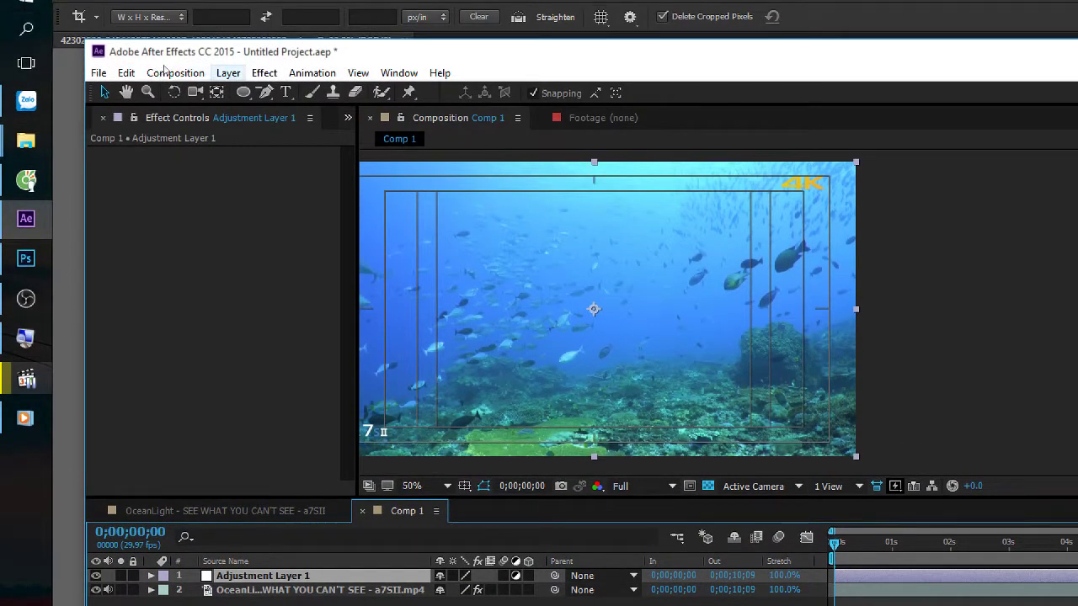
Apply Gaussian Blur to the adjustment layer with Blurriness 17.
{"action": "left_click", "coordinate": [264, 72]}
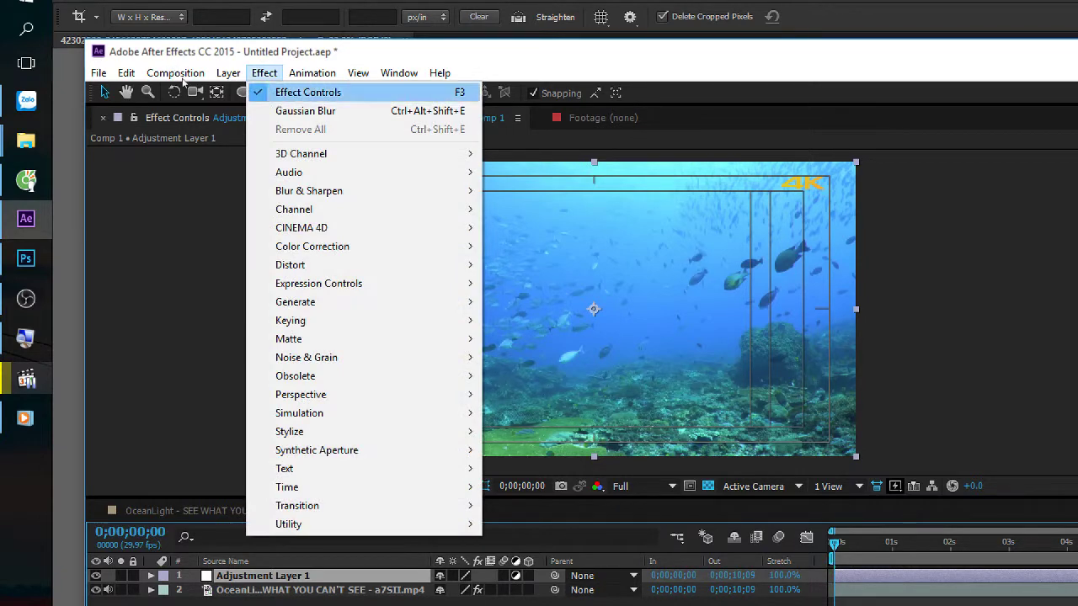
{"action": "mouse_move", "coordinate": [309, 190]}
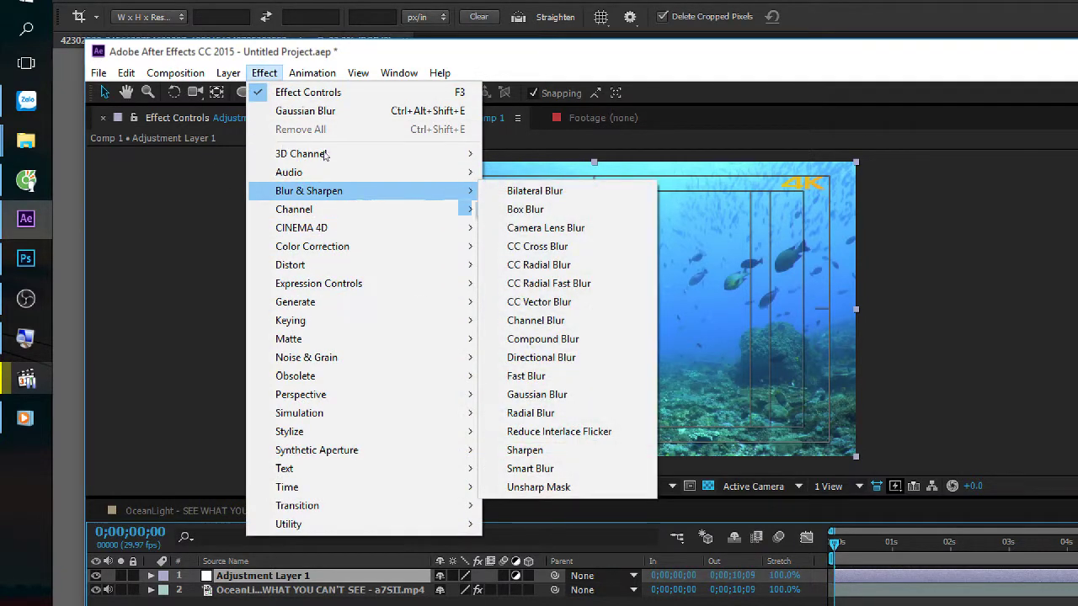
{"action": "left_click", "coordinate": [539, 393]}
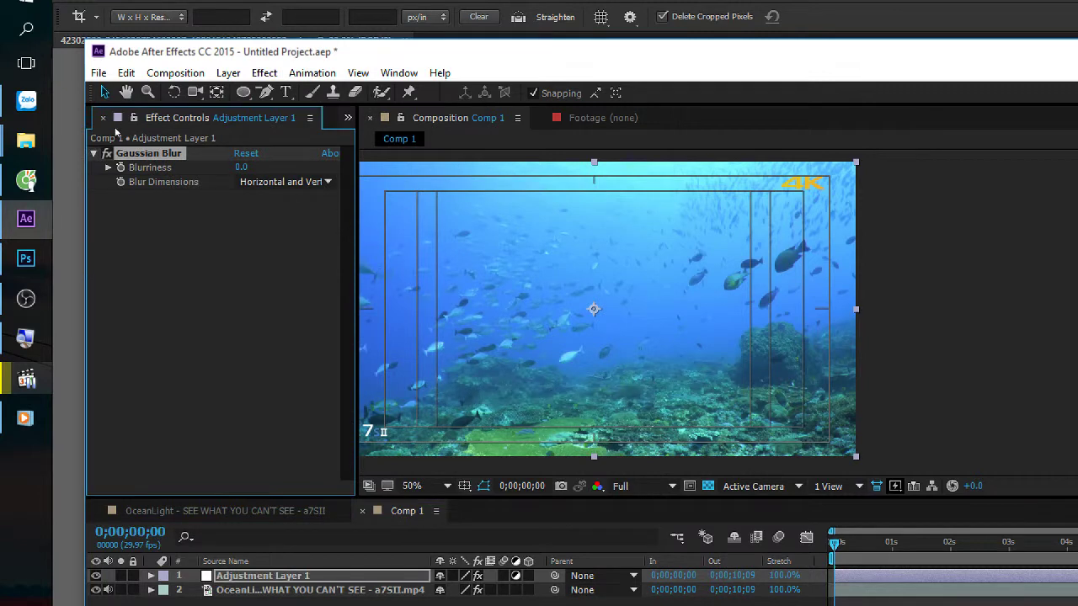
{"action": "mouse_move", "coordinate": [242, 167]}
{"action": "left_mouse_down"}
{"action": "mouse_move", "coordinate": [245, 128]}
{"action": "mouse_move", "coordinate": [254, 132]}
{"action": "left_mouse_up"}
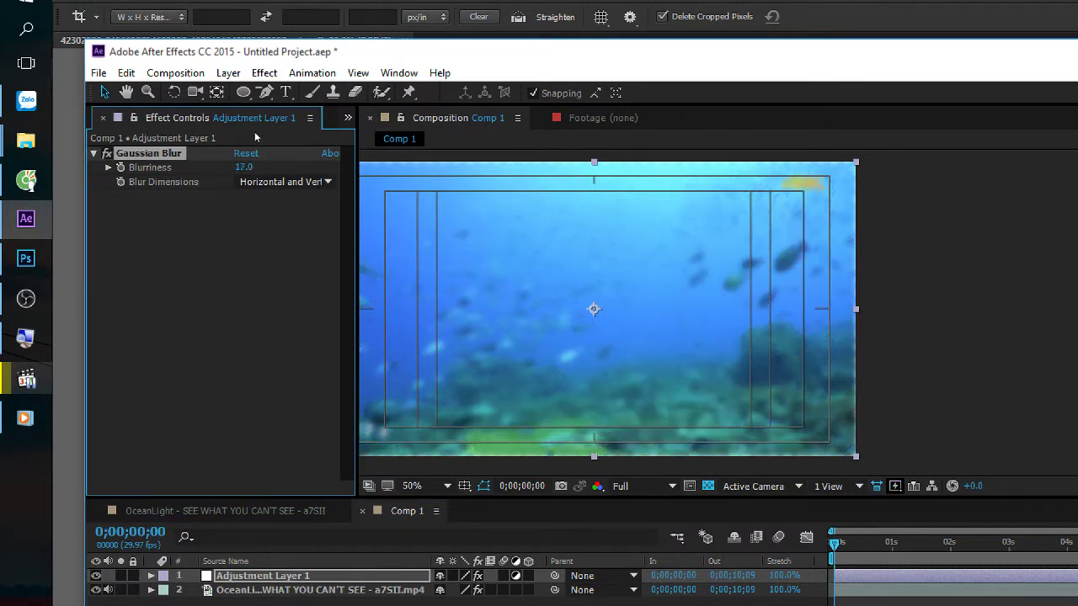
{"action": "key", "text": "ctrl+Down"}
{"action": "key", "text": "ctrl+Down"}
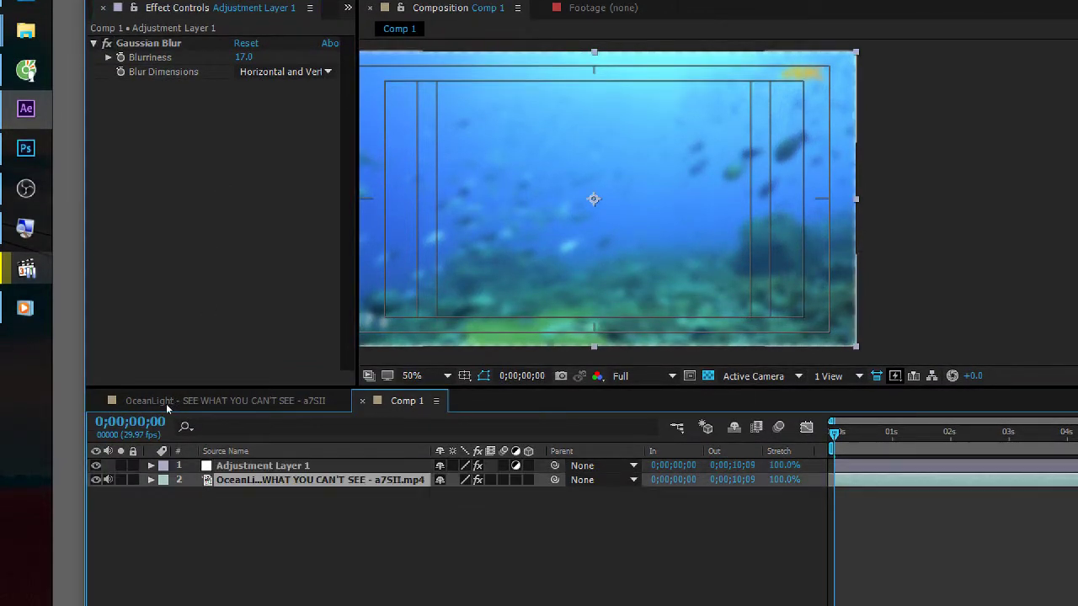
{"action": "key", "text": "F2"}
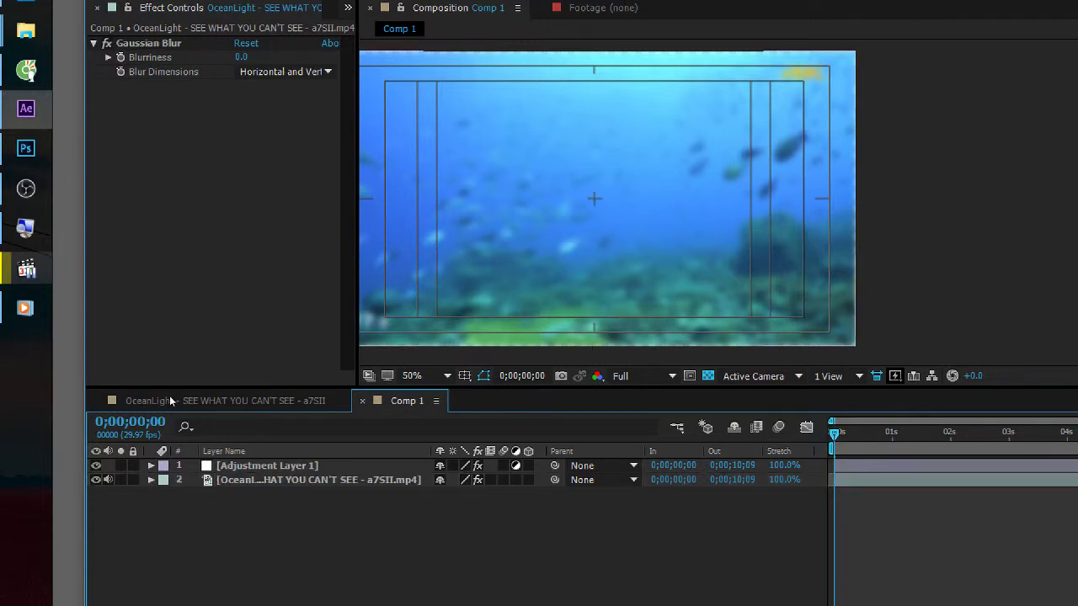
Drag Adjustment Layer 1 down and left so the lower-right reef stays sharp.
{"action": "left_click", "coordinate": [386, 265]}
{"action": "left_click_drag", "start_coordinate": [517, 190], "coordinate": [381, 267]}
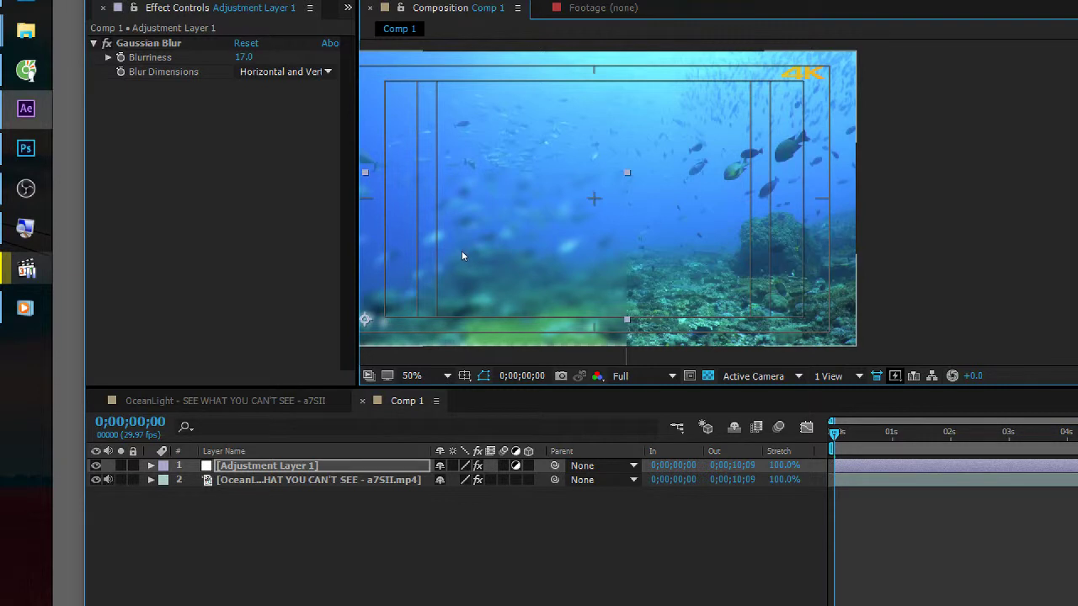
{"action": "key", "text": "F2"}
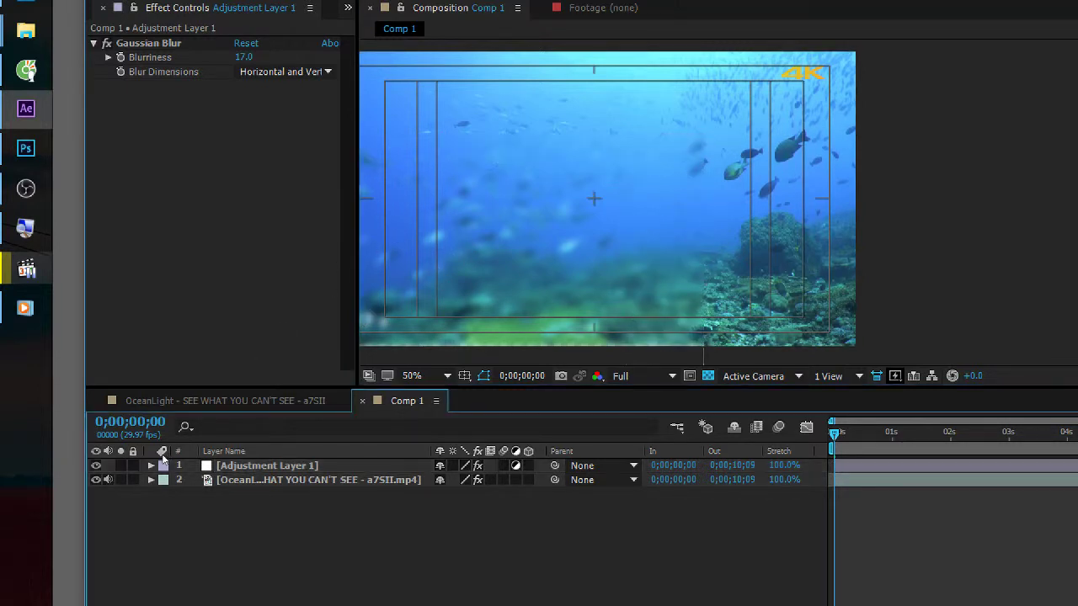
{"action": "key", "text": "KP_1"}
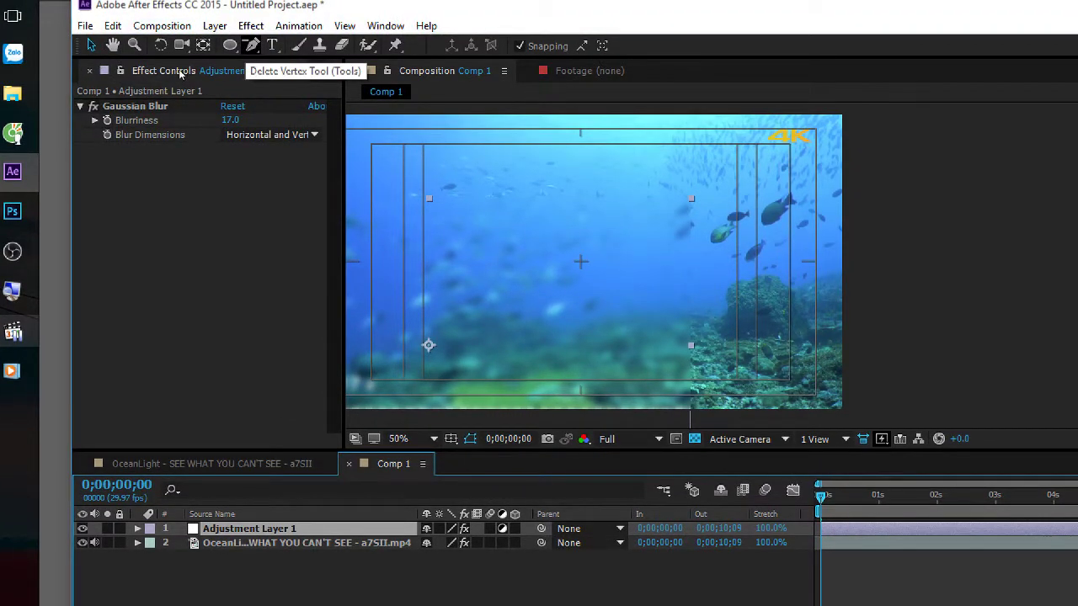
{"action": "key", "text": "alt+t"}
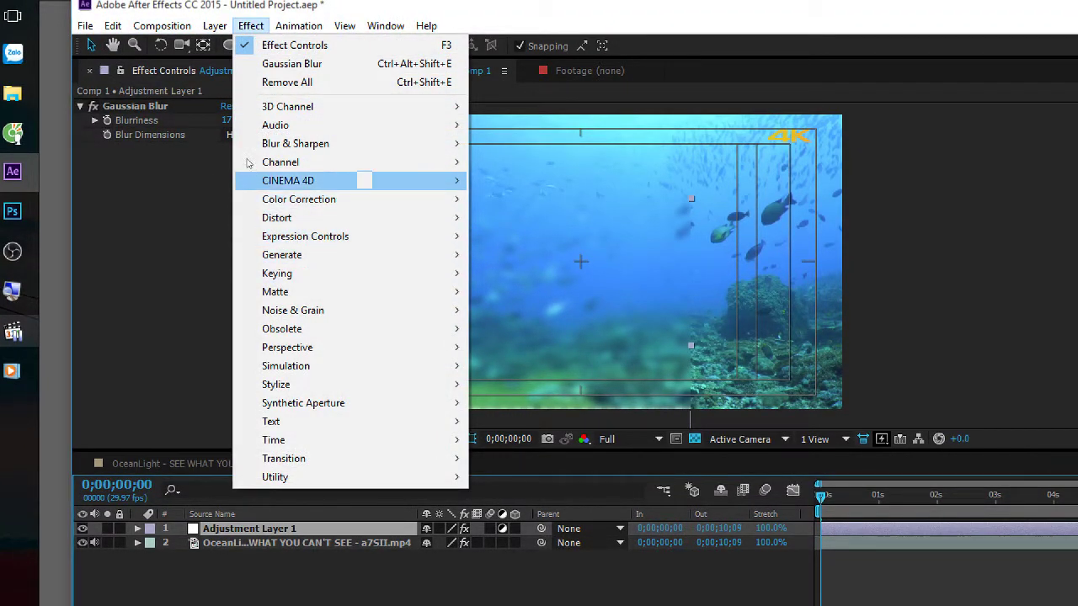
Add a Color Correction > Levels effect to Adjustment Layer 1.
{"action": "mouse_move", "coordinate": [236, 149]}
{"action": "mouse_move", "coordinate": [278, 199]}
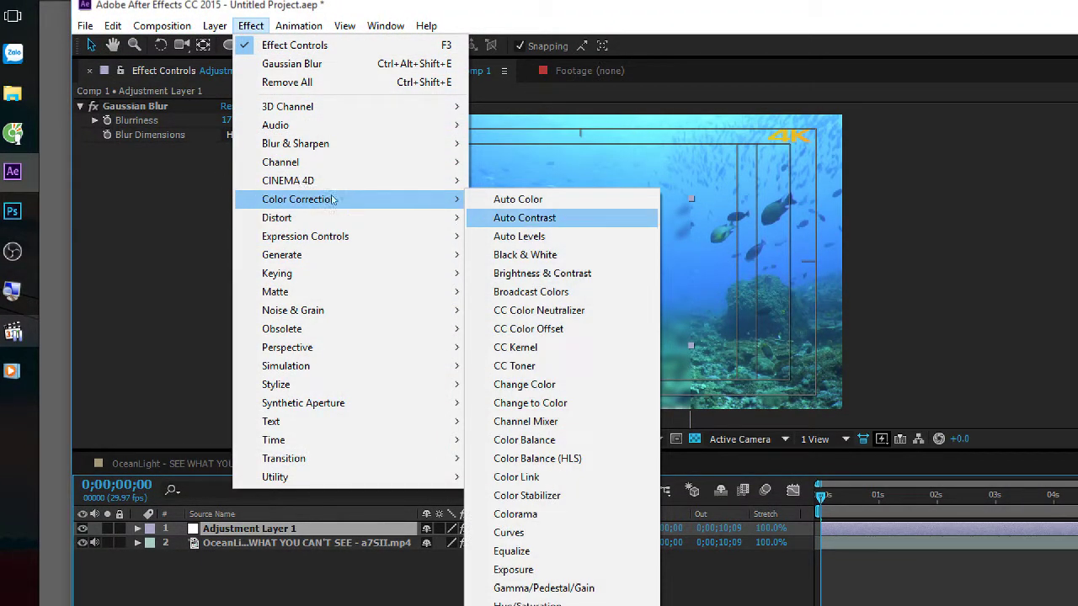
{"action": "key", "text": "Down"}
{"action": "key", "text": "Down"}
{"action": "key", "text": "Down"}
{"action": "key", "text": "Down"}
{"action": "key", "text": "Down"}
{"action": "key", "text": "Down"}
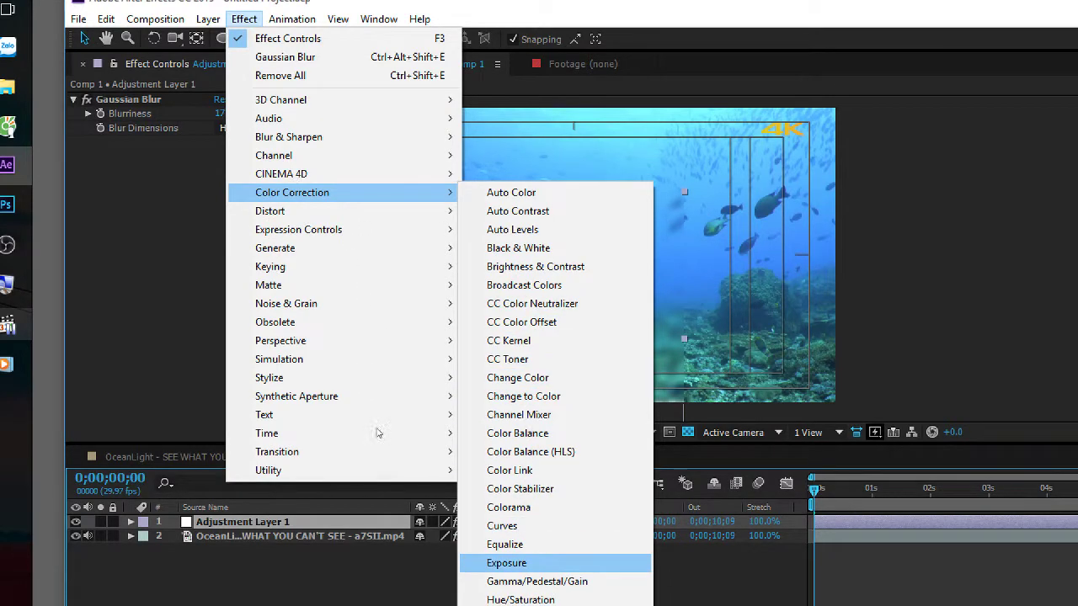
{"action": "key", "text": "Up"}
{"action": "key", "text": "Down"}
{"action": "key", "text": "Down"}
{"action": "key", "text": "Down"}
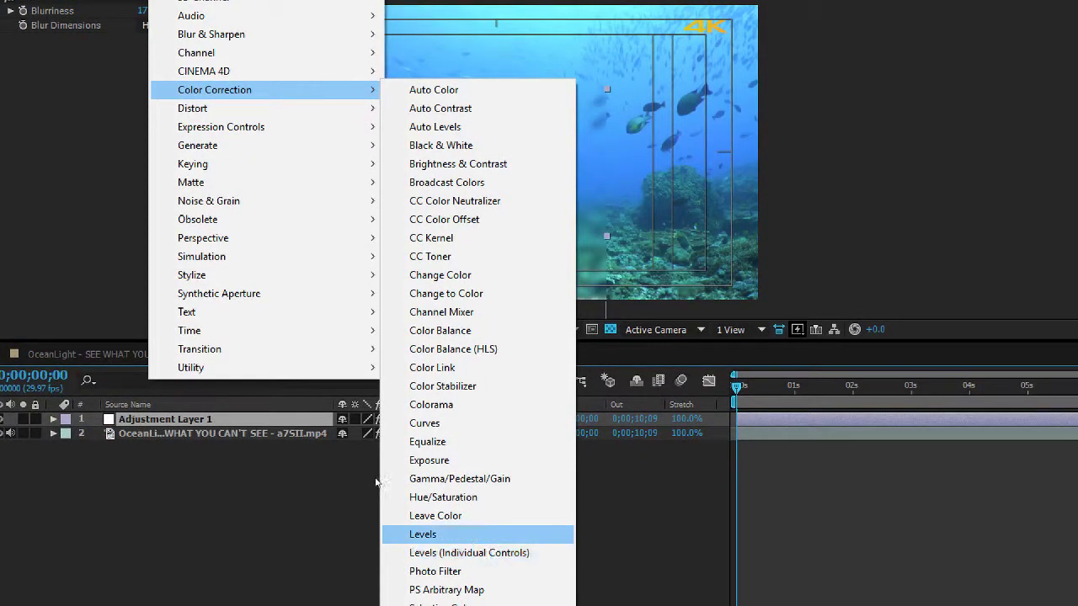
{"action": "key", "text": "Return"}
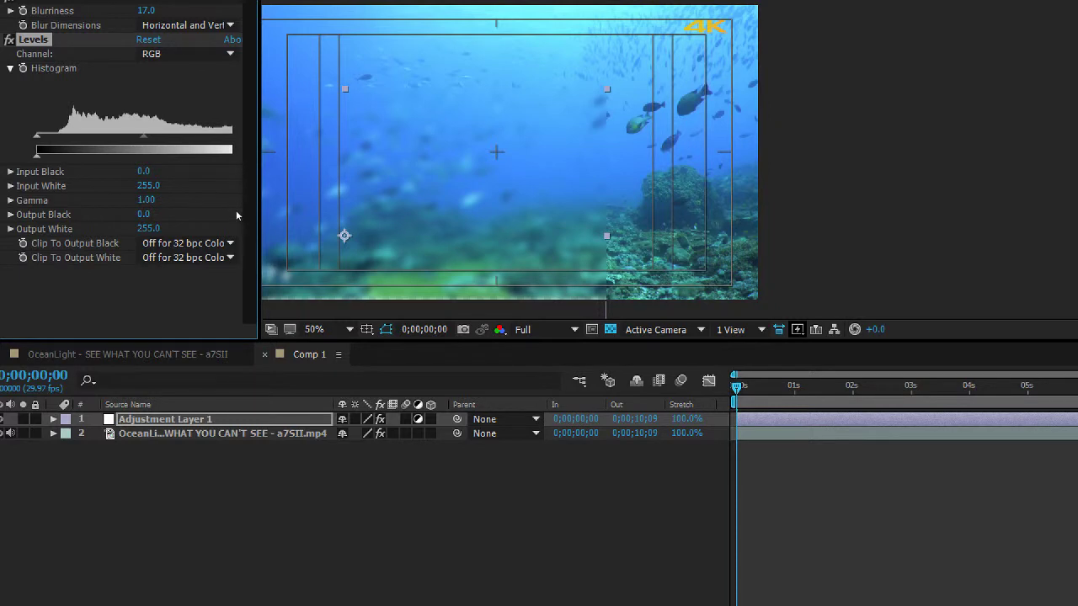
Set Levels Input White to 180 and turn the adjustment layer's visibility back on.
{"action": "mouse_move", "coordinate": [237, 212]}
{"action": "left_mouse_down"}
{"action": "mouse_move", "coordinate": [266, 217]}
{"action": "mouse_move", "coordinate": [190, 215]}
{"action": "left_mouse_up"}
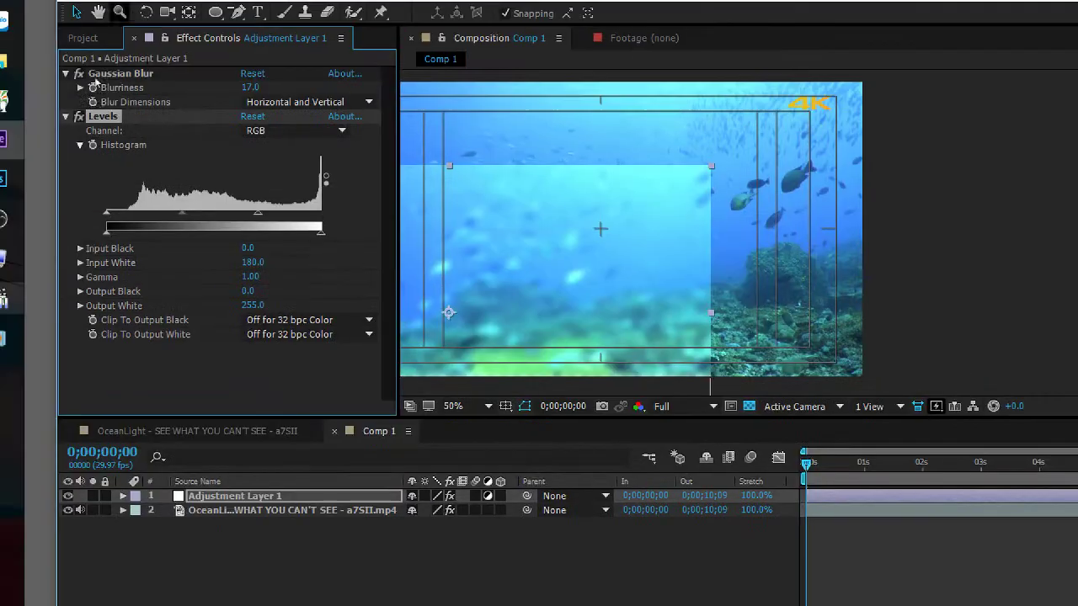
{"action": "key", "text": "ctrl+0"}
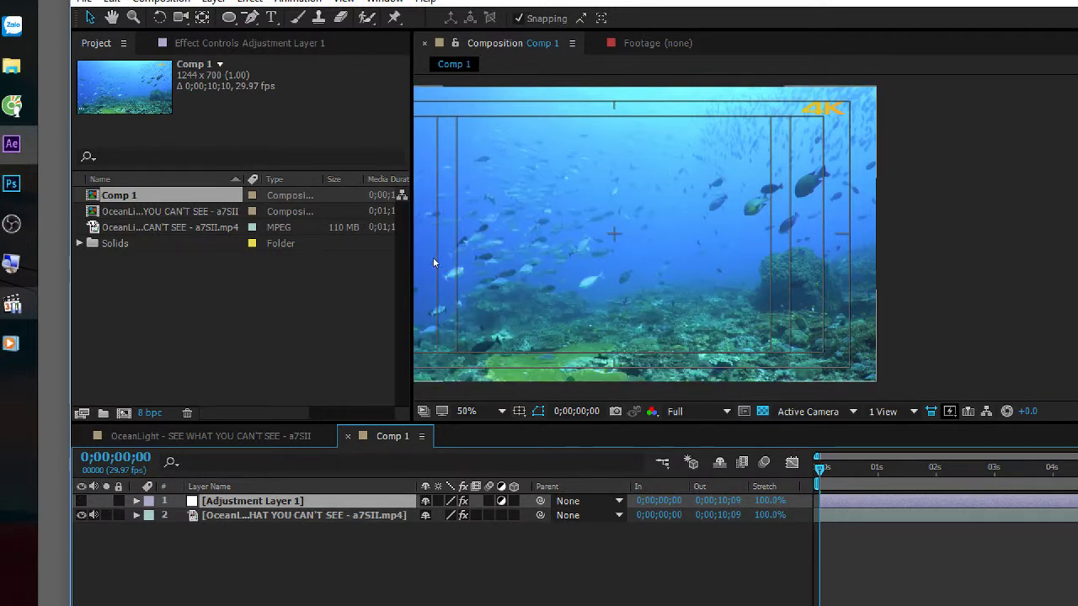
{"action": "left_click", "coordinate": [81, 501]}
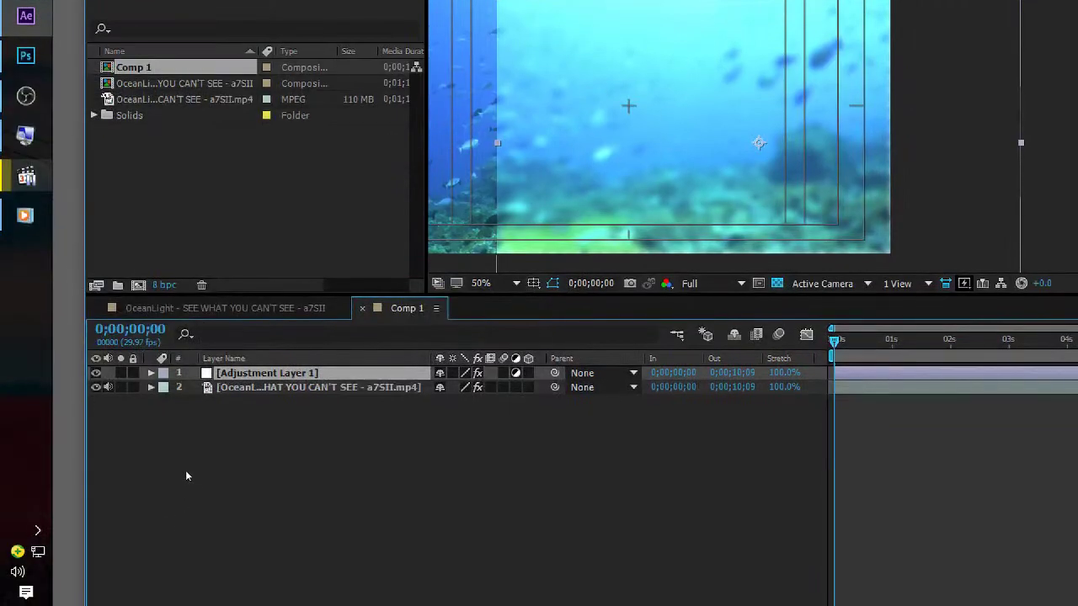
{"action": "right_click", "coordinate": [177, 438]}
{"action": "key", "text": "Right"}
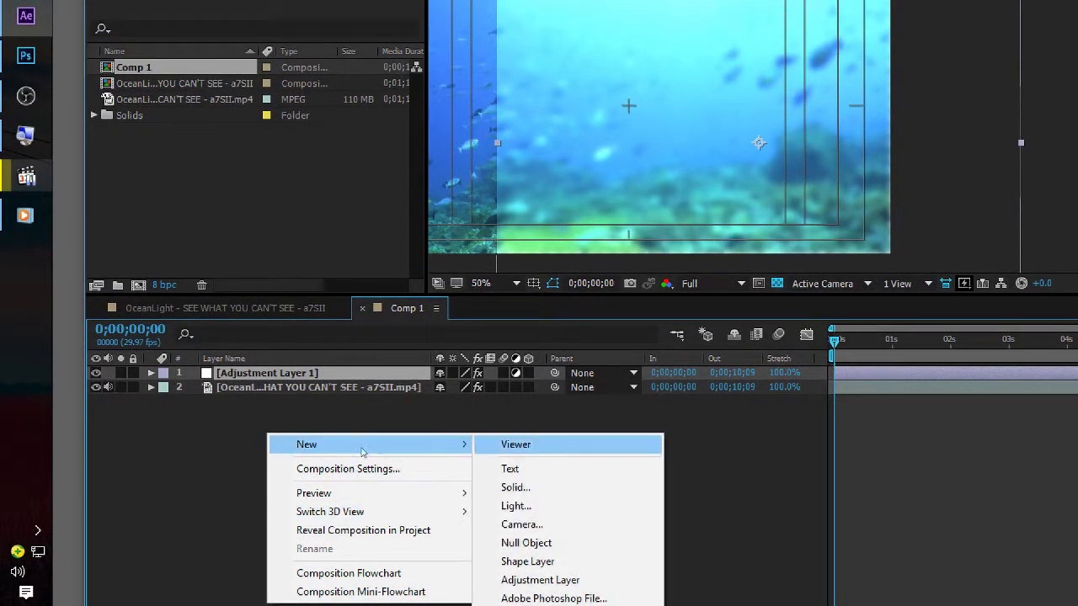
{"action": "key", "text": "Down"}
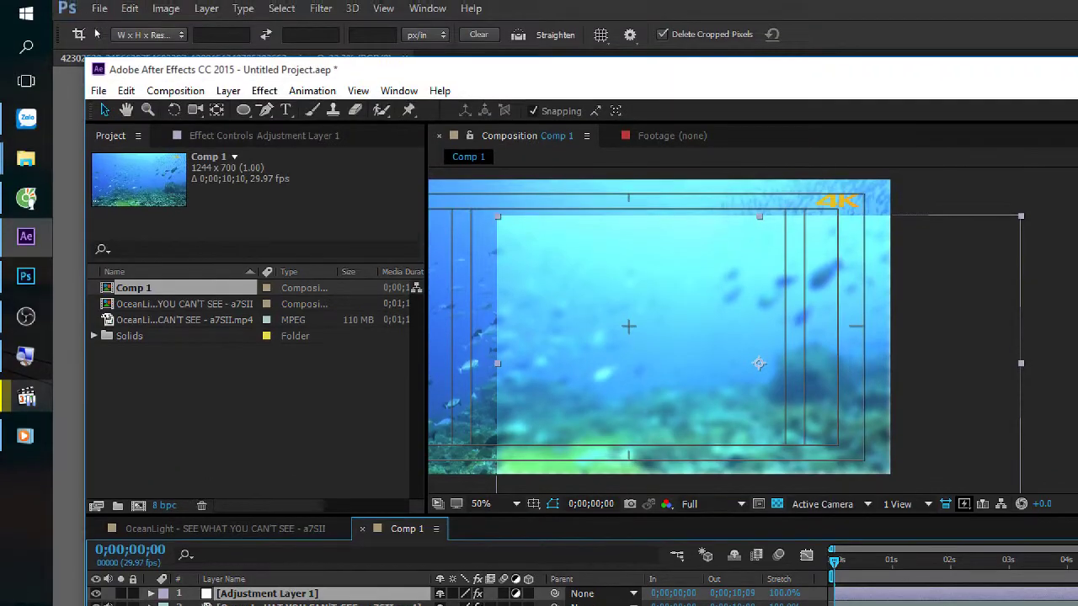
{"action": "key", "text": "Left"}
{"action": "key", "text": "Down"}
{"action": "key", "text": "Down"}
{"action": "key", "text": "Down"}
{"action": "mouse_move", "coordinate": [351, 463]}
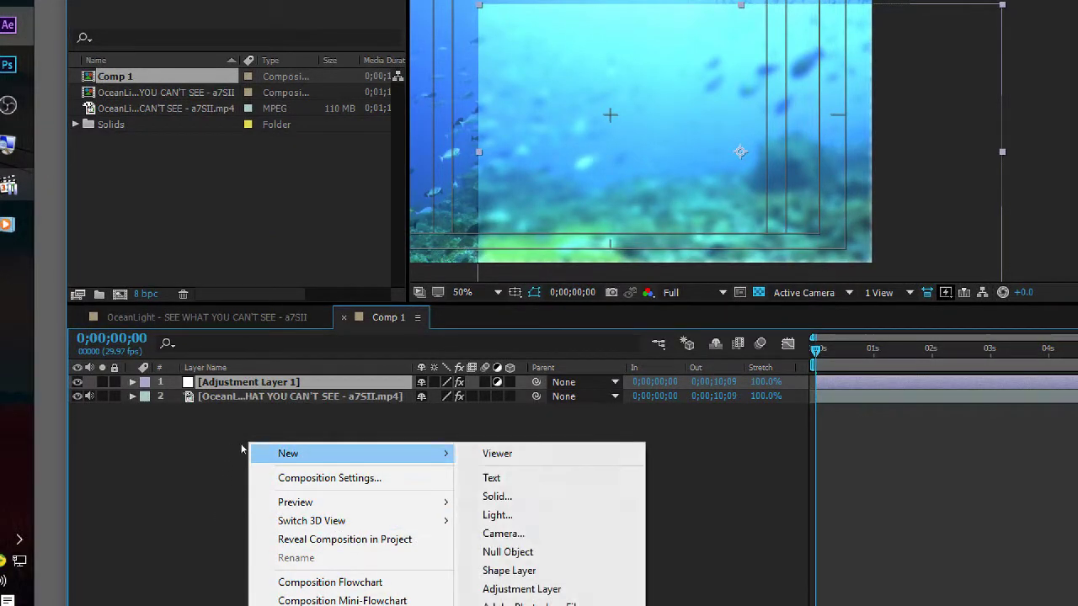
{"action": "key", "text": "Right"}
{"action": "key", "text": "Down"}
{"action": "key", "text": "Return"}
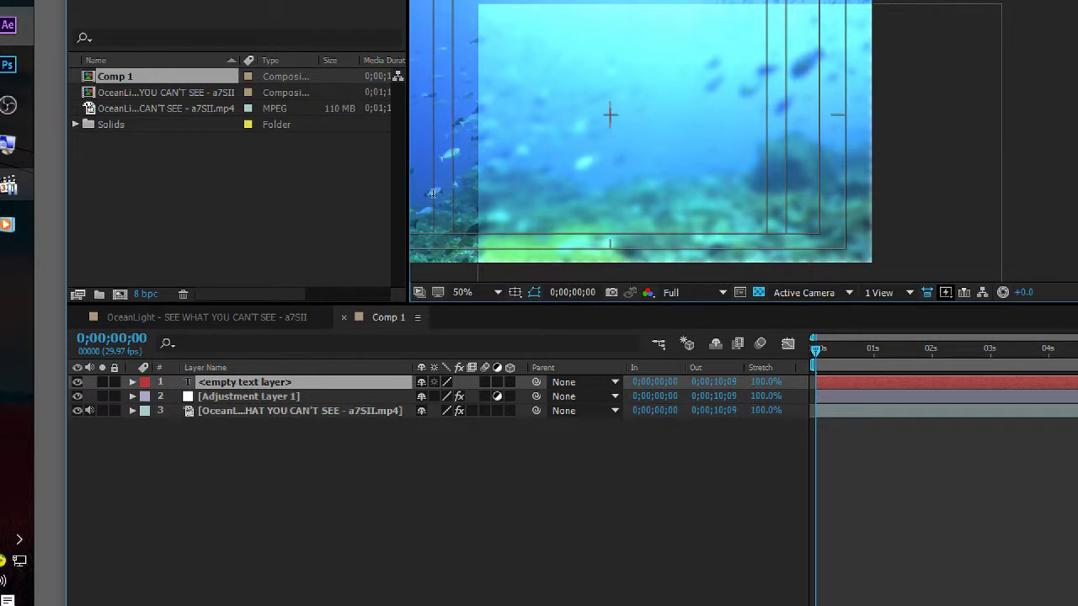
{"action": "type", "text": "cfgfggfd"}
{"action": "key", "text": "KP_Enter"}
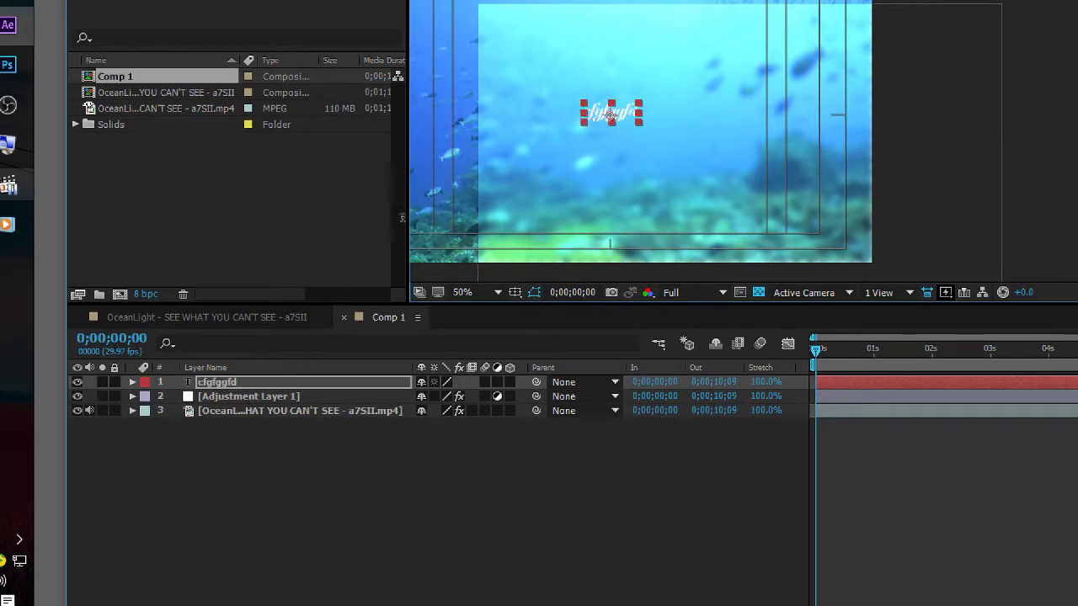
{"action": "key", "text": "Delete"}
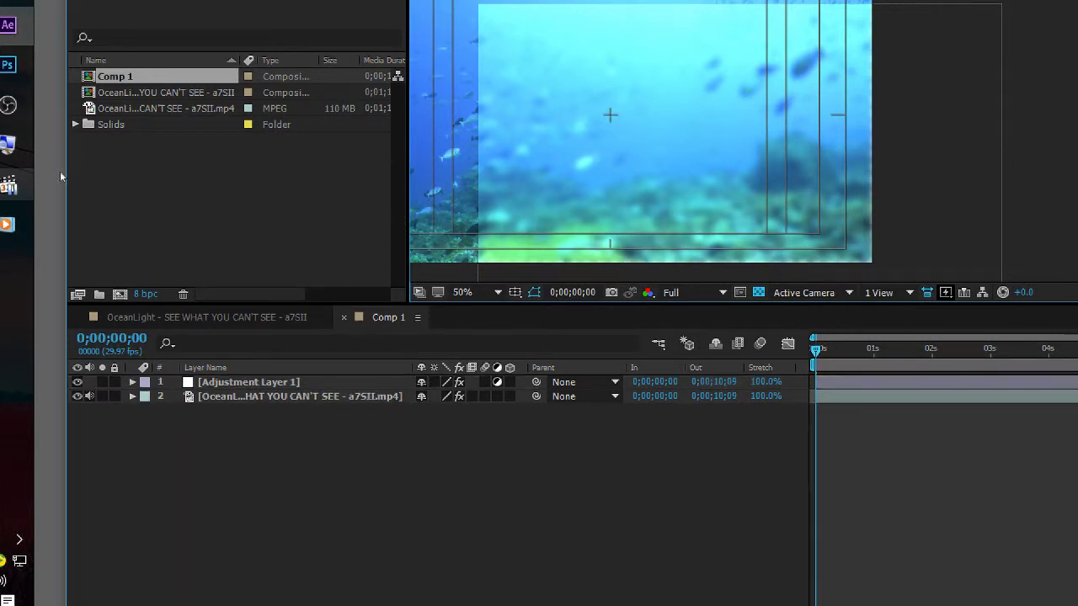
{"action": "left_click", "coordinate": [26, 121]}
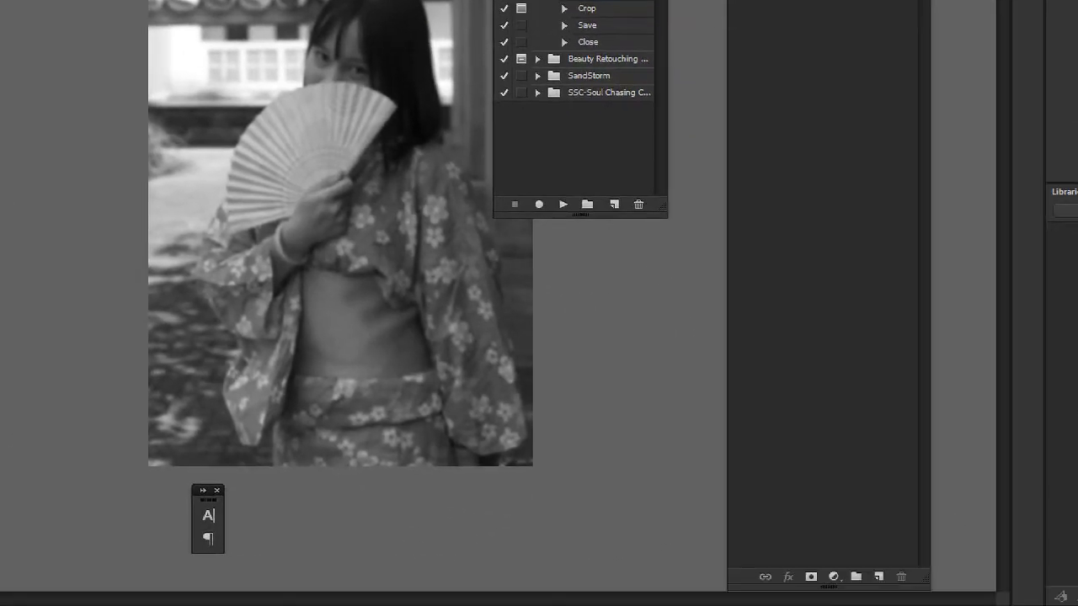
Shorten the Layers panel and start a Gradient fill layer, then cancel it.
{"action": "left_click_drag", "start_coordinate": [853, 593], "coordinate": [853, 318]}
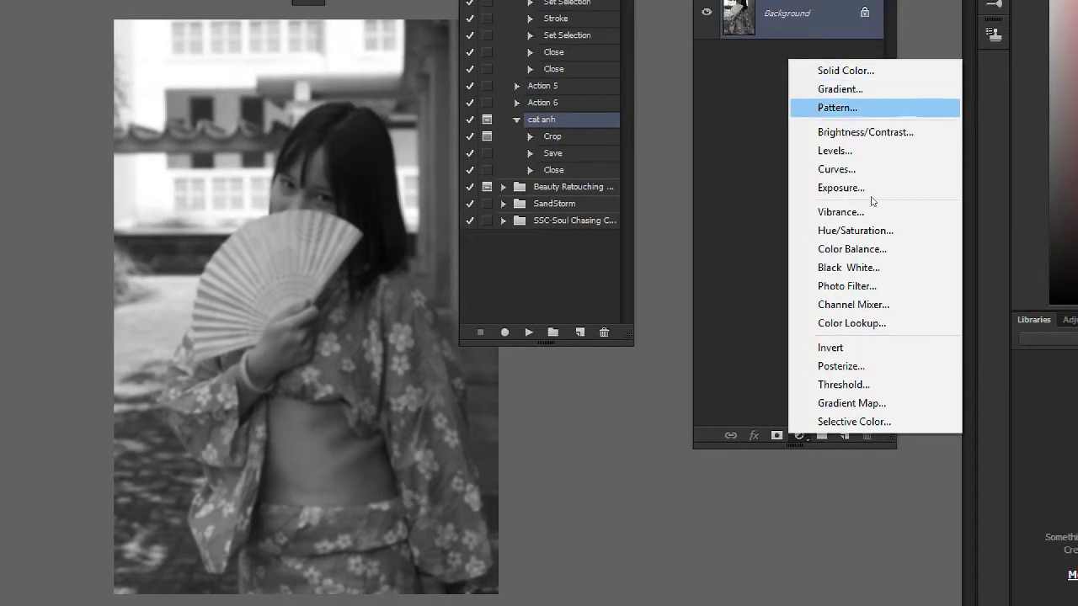
{"action": "key", "text": "Down"}
{"action": "key", "text": "Up"}
{"action": "key", "text": "Up"}
{"action": "key", "text": "Return"}
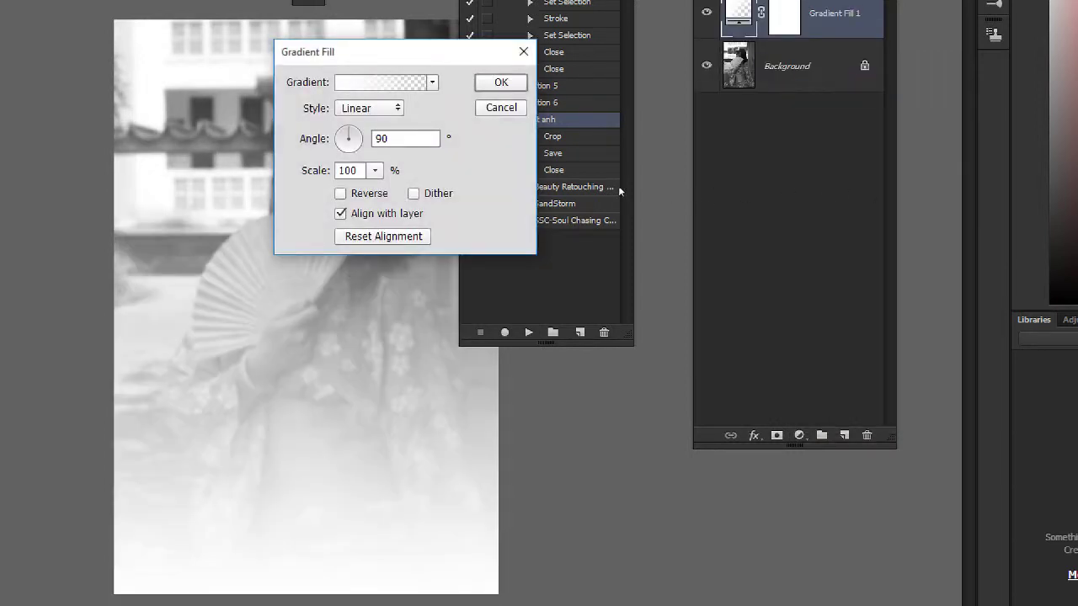
{"action": "key", "text": "Escape"}
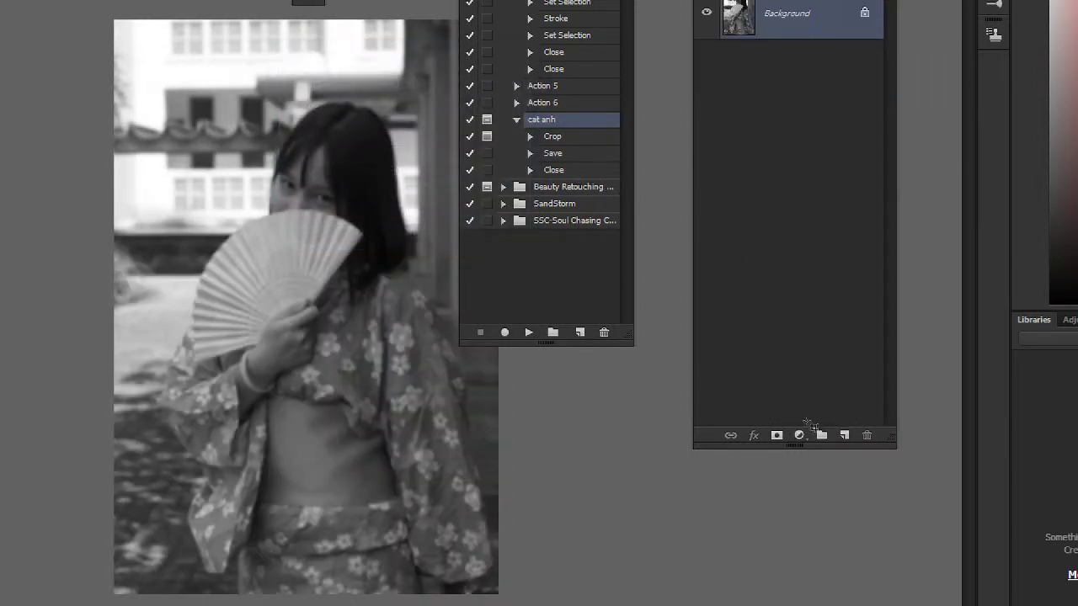
Add a Photo Filter adjustment layer with a pink filter colour and select Photo Filter 1.
{"action": "left_click", "coordinate": [800, 434]}
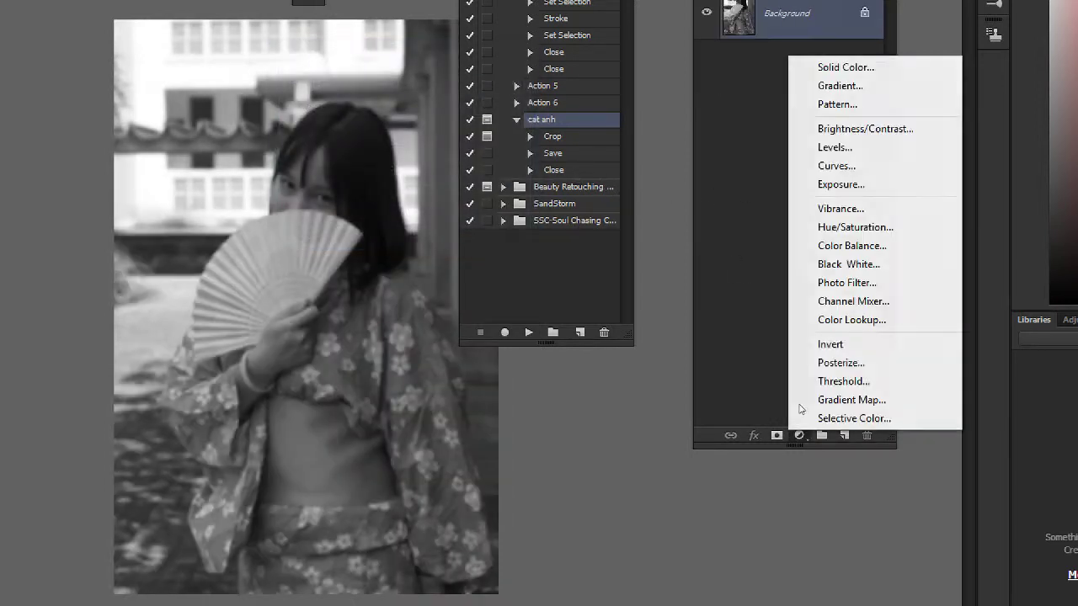
{"action": "left_click", "coordinate": [839, 284]}
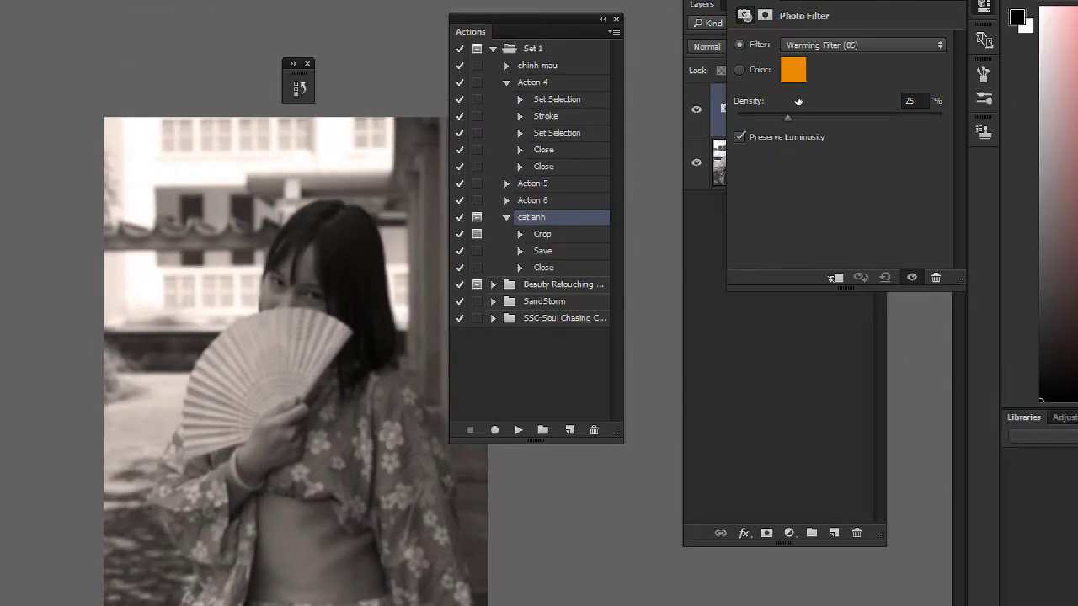
{"action": "left_click", "coordinate": [793, 70]}
{"action": "left_click", "coordinate": [742, 232]}
{"action": "left_click", "coordinate": [895, 200]}
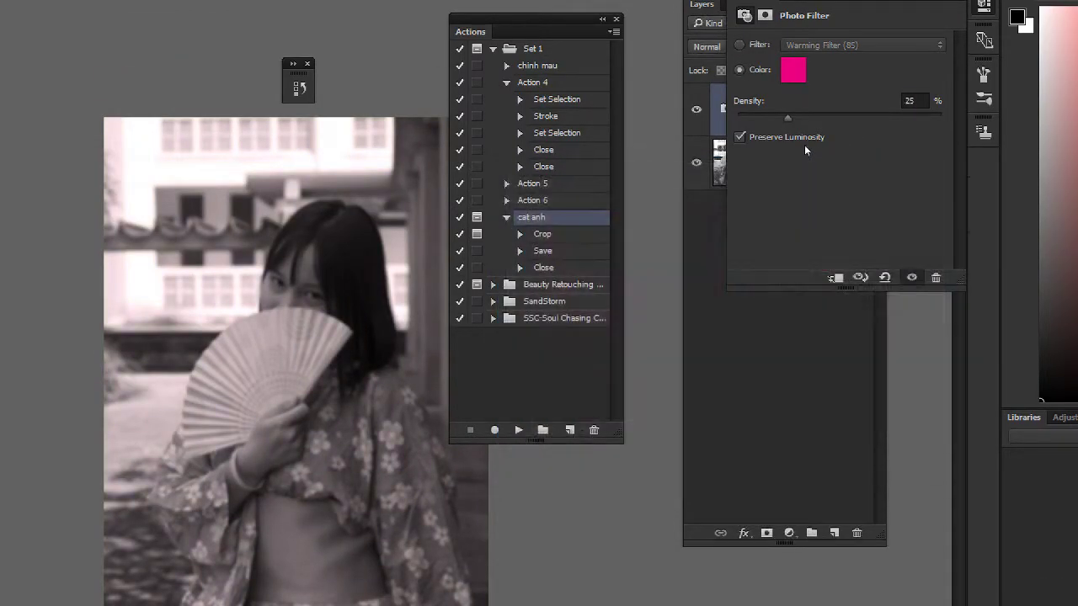
{"action": "left_click", "coordinate": [813, 284]}
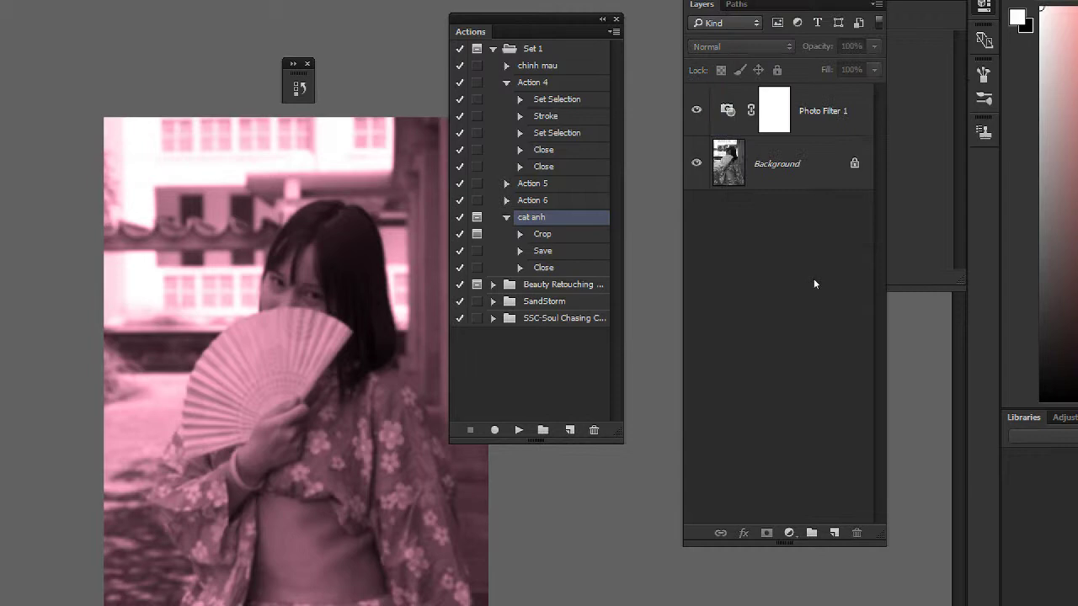
{"action": "left_click", "coordinate": [818, 137]}
{"action": "key", "text": "ctrl+comma"}
{"action": "key", "text": "ctrl+comma"}
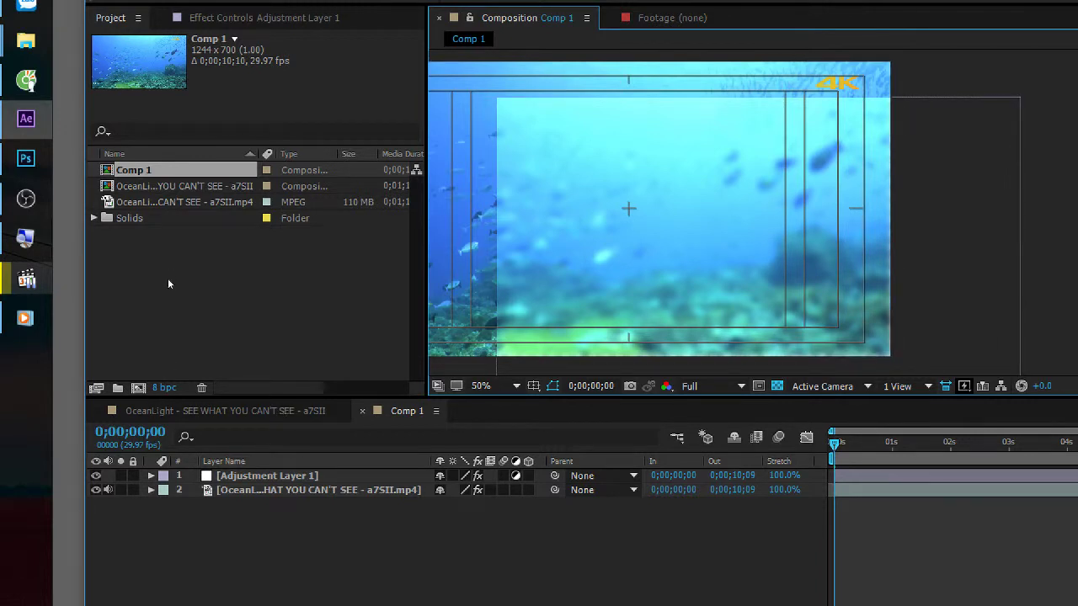
Delete the Levels effect from Adjustment Layer 1, keeping only Gaussian Blur.
{"action": "key", "text": "ctrl+Down"}
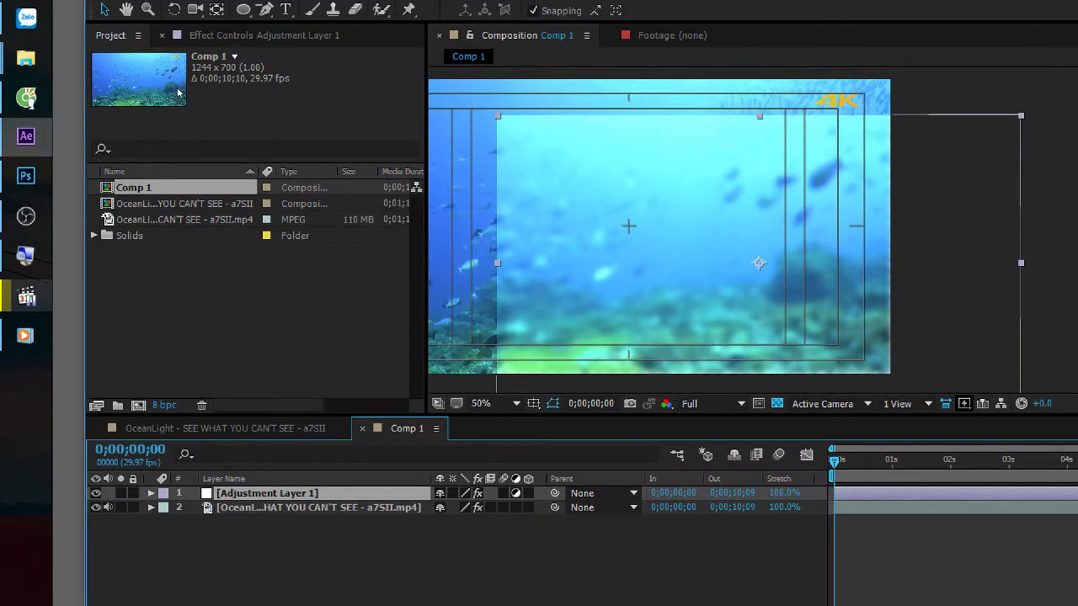
{"action": "key", "text": "F3"}
{"action": "left_click", "coordinate": [111, 145]}
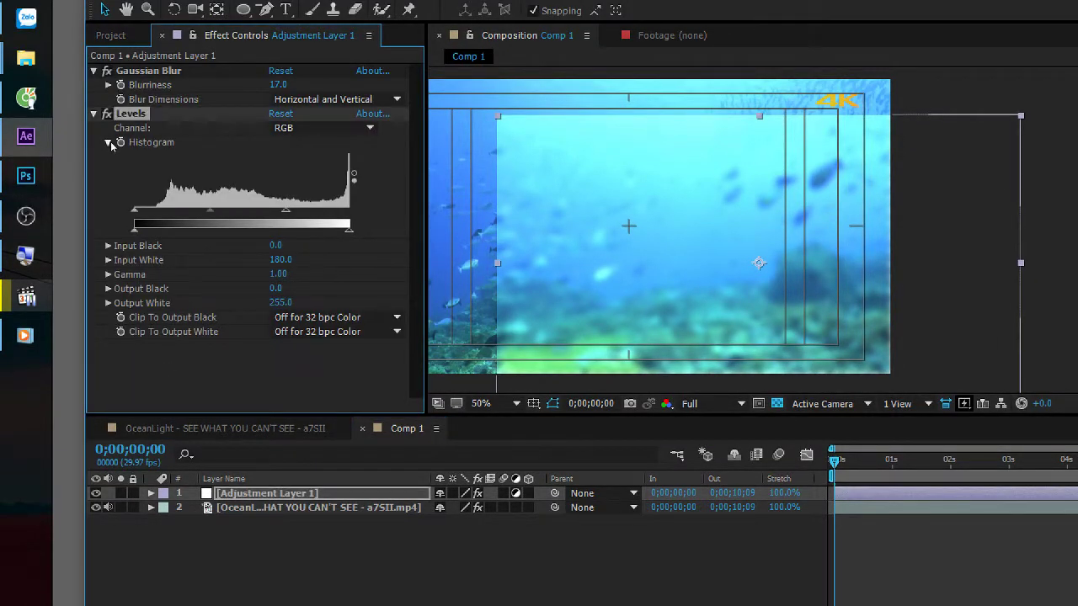
{"action": "key", "text": "Delete"}
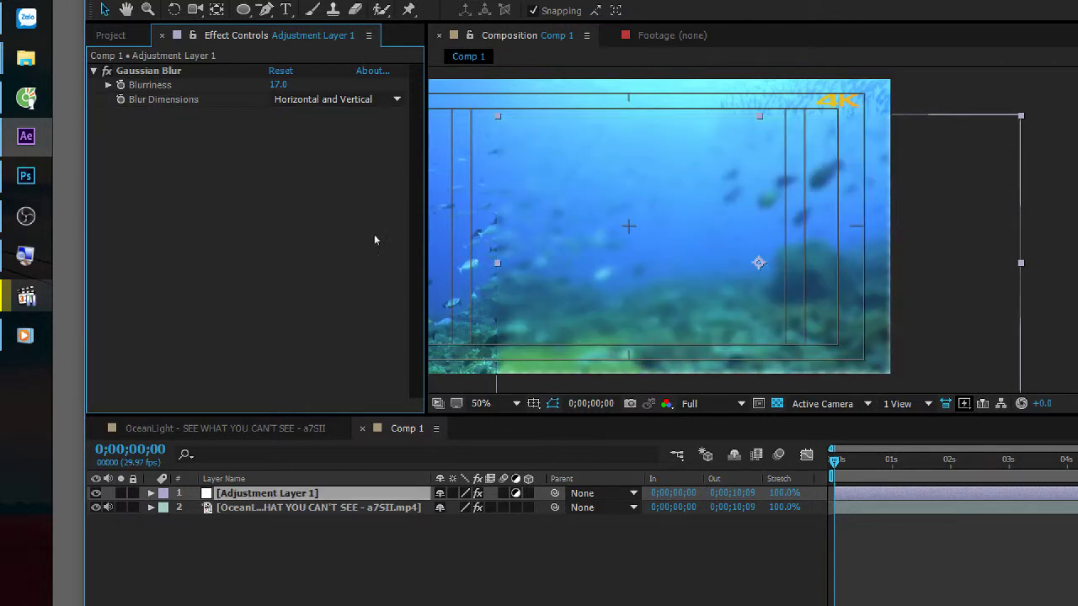
Move the adjustment layer left to cover the comp's left half.
{"action": "scroll", "coordinate": [455, 244], "scroll_direction": "down", "scroll_amount": 2}
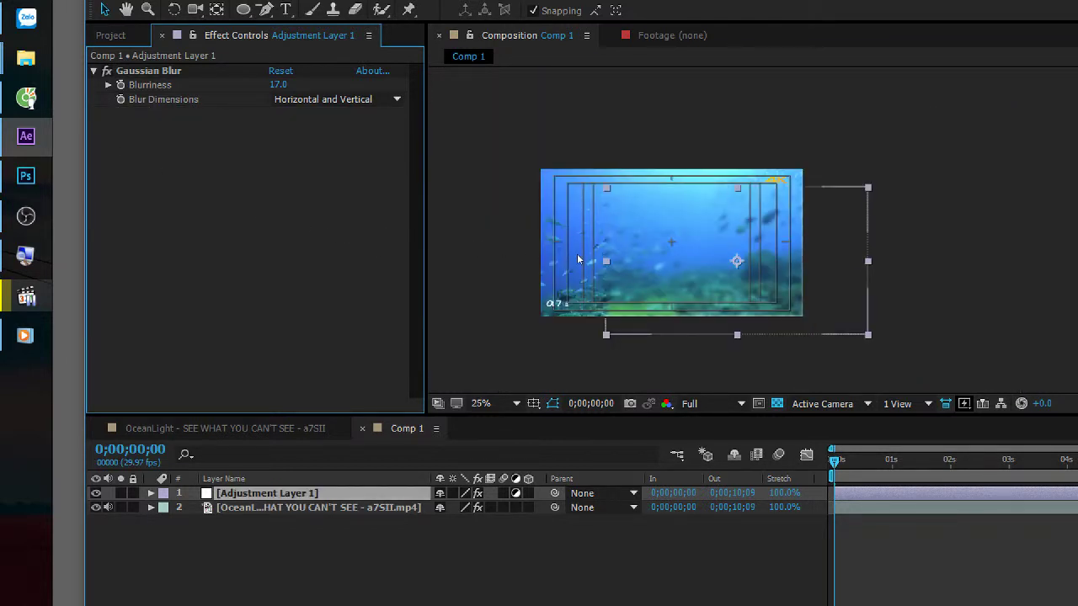
{"action": "left_click_drag", "start_coordinate": [577, 254], "coordinate": [449, 251]}
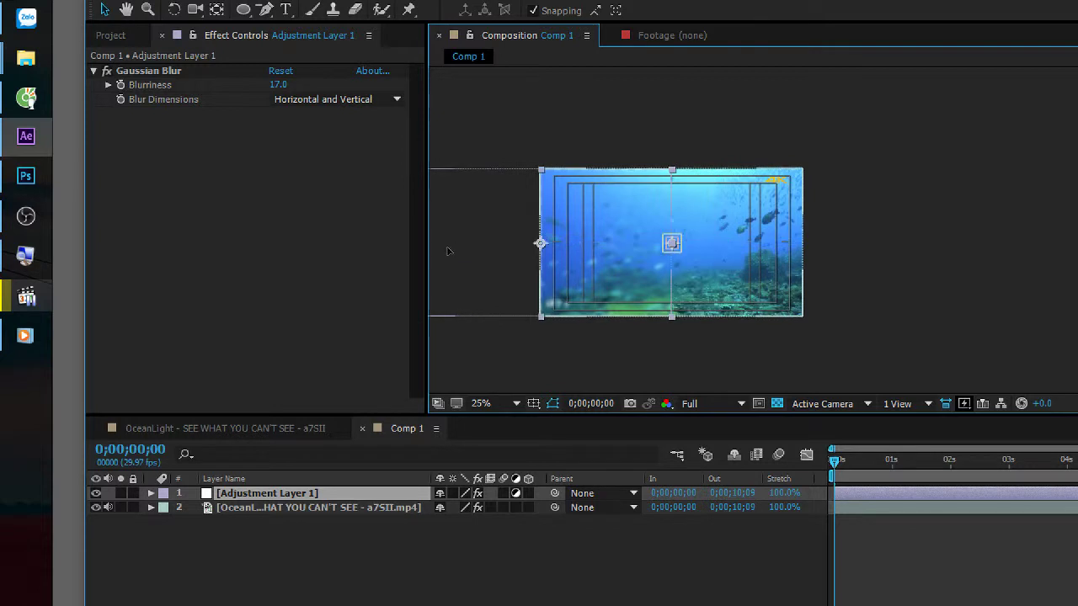
{"action": "scroll", "coordinate": [428, 251], "scroll_direction": "up", "scroll_amount": 2}
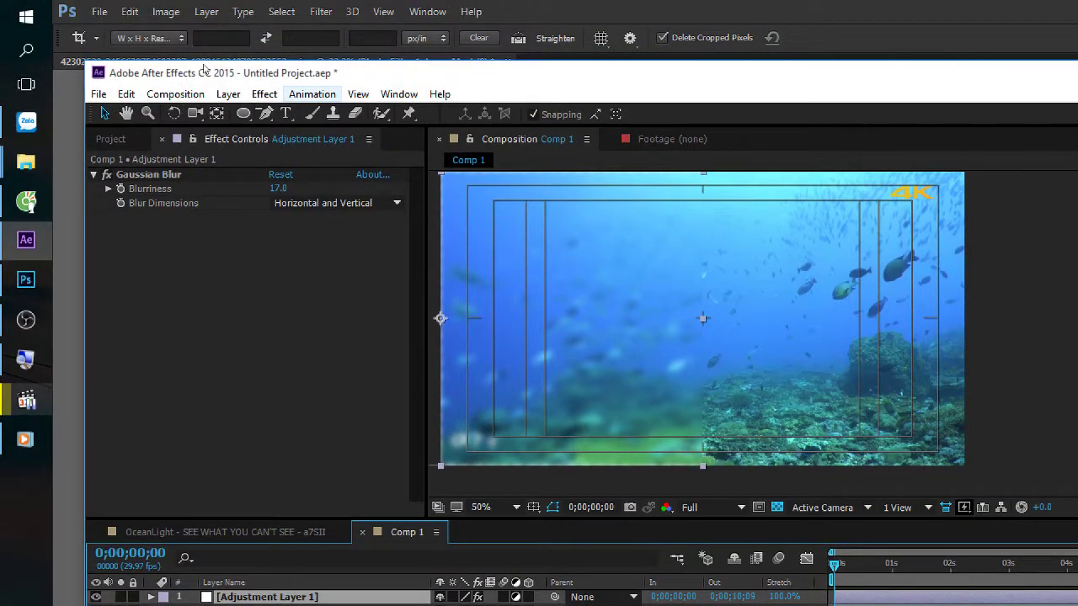
Apply Hue/Saturation to Adjustment Layer 1 with Master Lightness -33, then reposition the layer.
{"action": "left_click", "coordinate": [264, 93]}
{"action": "mouse_move", "coordinate": [413, 263]}
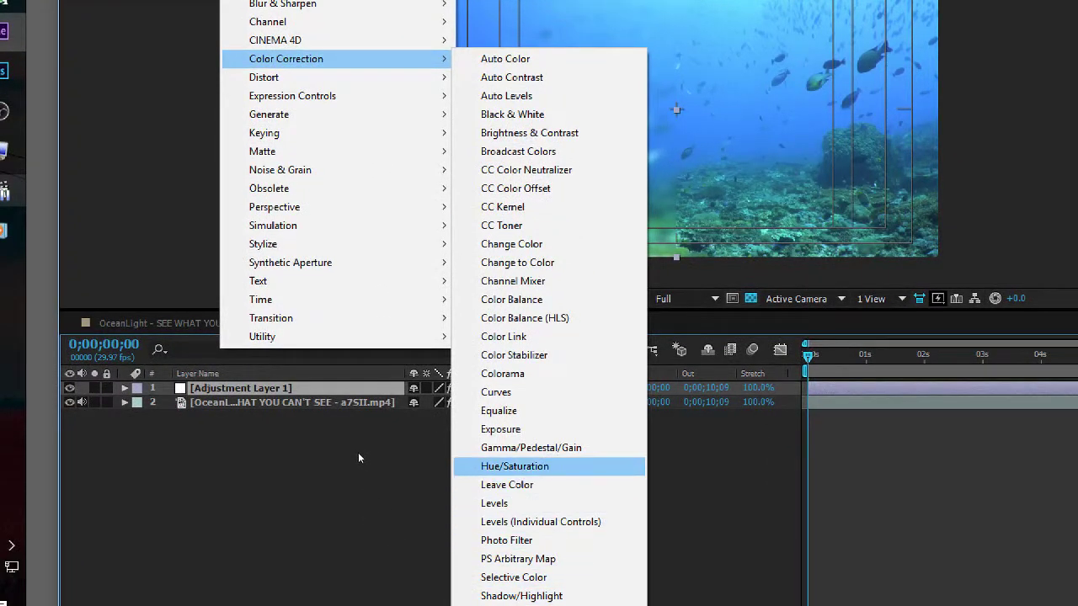
{"action": "left_click", "coordinate": [520, 565]}
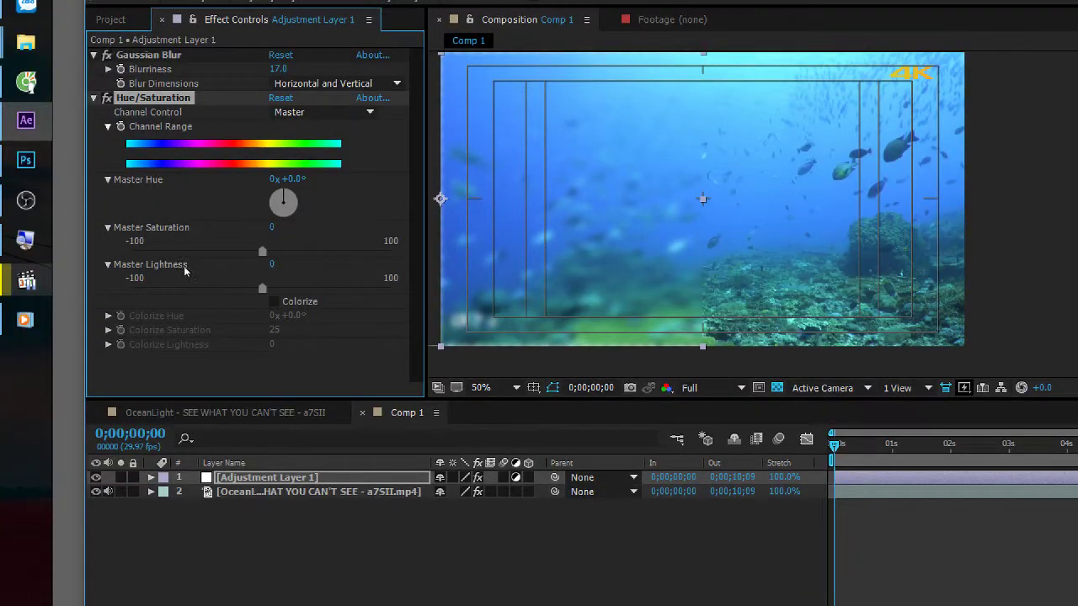
{"action": "left_click_drag", "start_coordinate": [262, 288], "coordinate": [219, 288]}
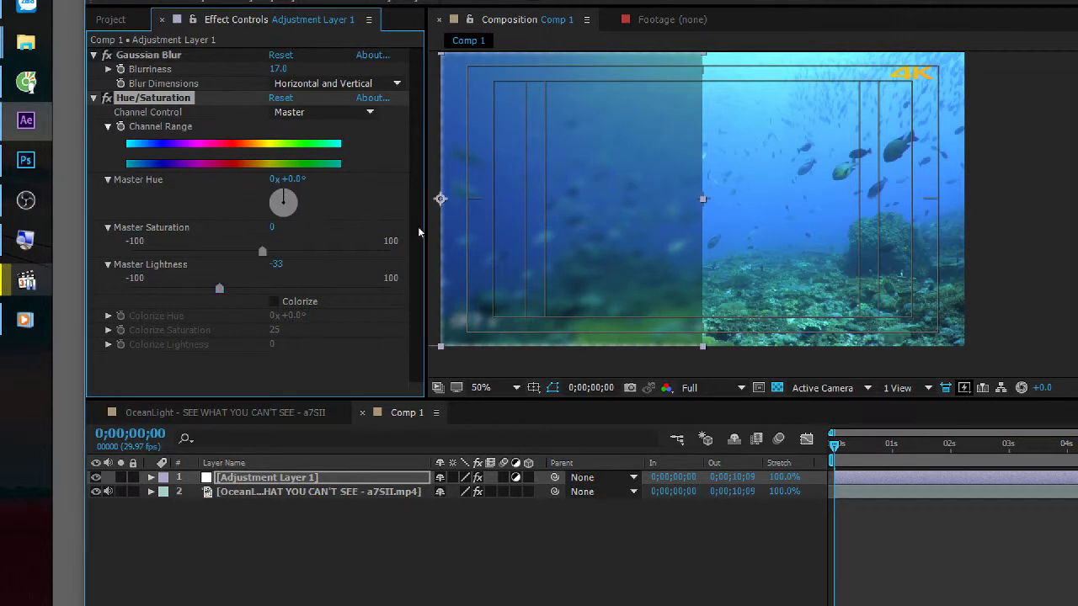
{"action": "left_click_drag", "start_coordinate": [542, 228], "coordinate": [607, 274]}
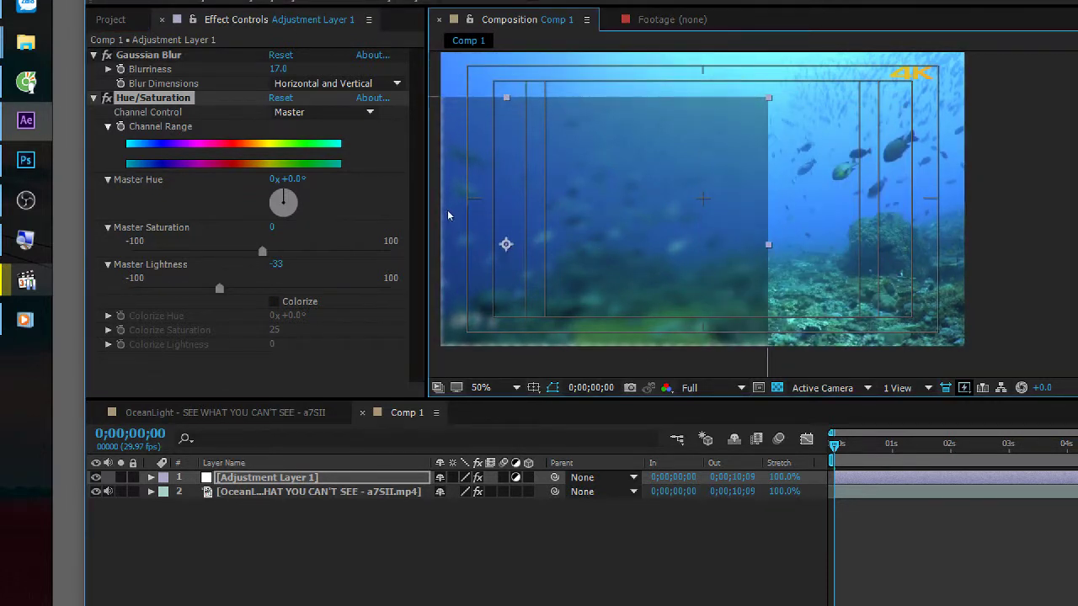
{"action": "mouse_move", "coordinate": [453, 258]}
{"action": "left_mouse_down"}
{"action": "mouse_move", "coordinate": [428, 234]}
{"action": "mouse_move", "coordinate": [393, 233]}
{"action": "left_mouse_up"}
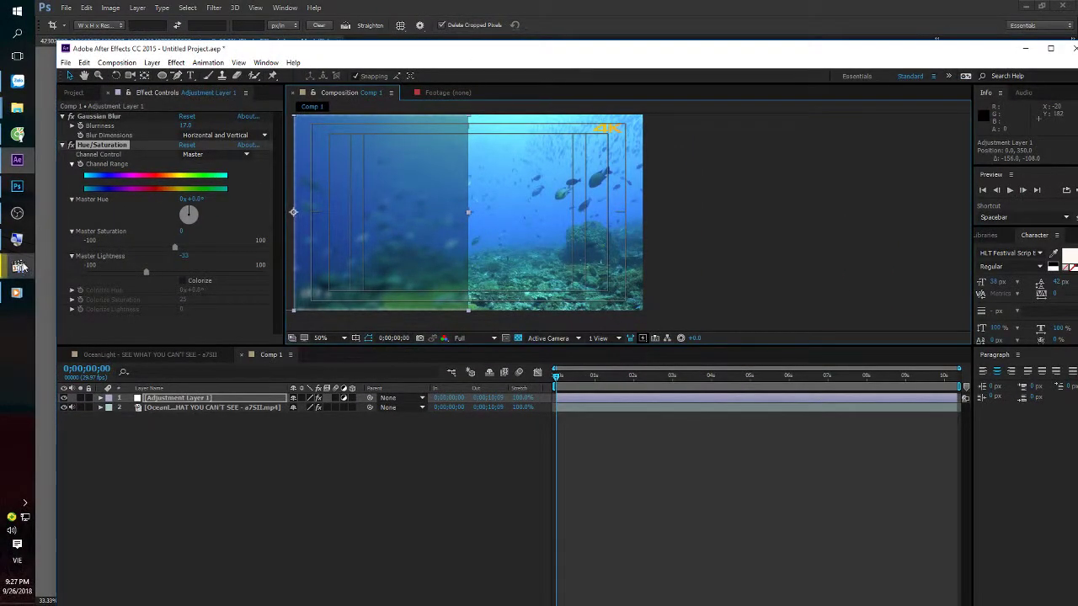
Bring up the TV BASIC / SMART TV video in Windows Media Player and preview it from the one-second mark.
{"action": "left_click", "coordinate": [19, 294]}
{"action": "mouse_move", "coordinate": [547, 343]}
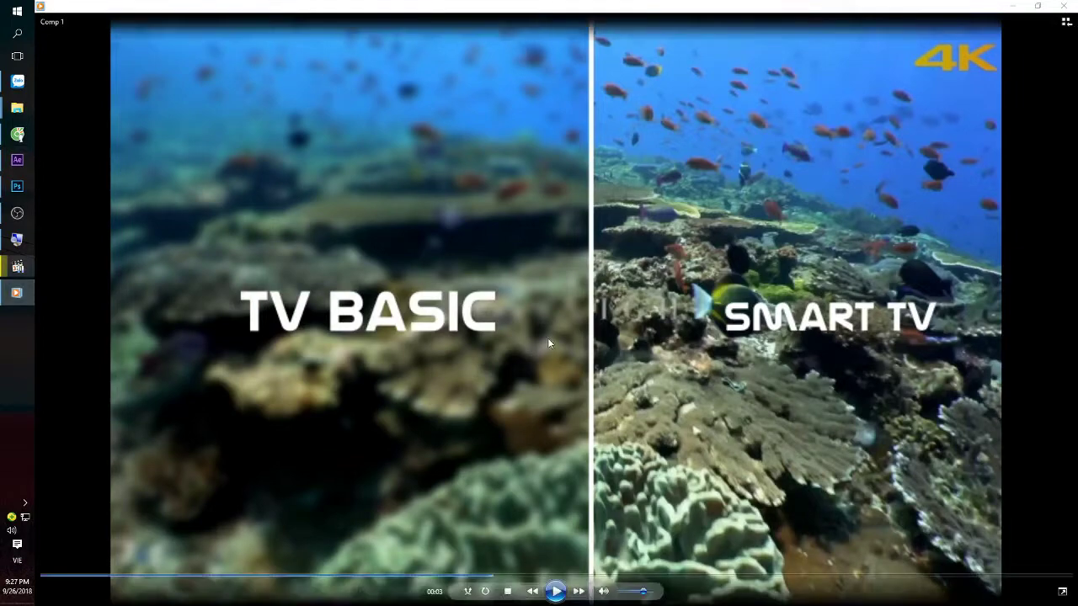
{"action": "left_click", "coordinate": [353, 576]}
{"action": "left_click", "coordinate": [555, 591]}
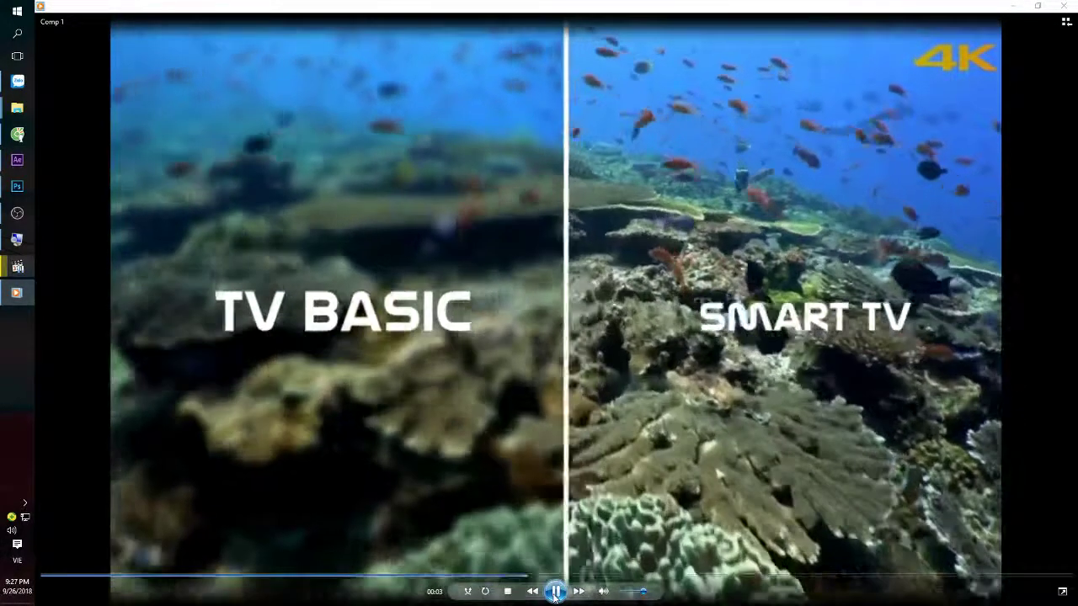
{"action": "left_click", "coordinate": [556, 592]}
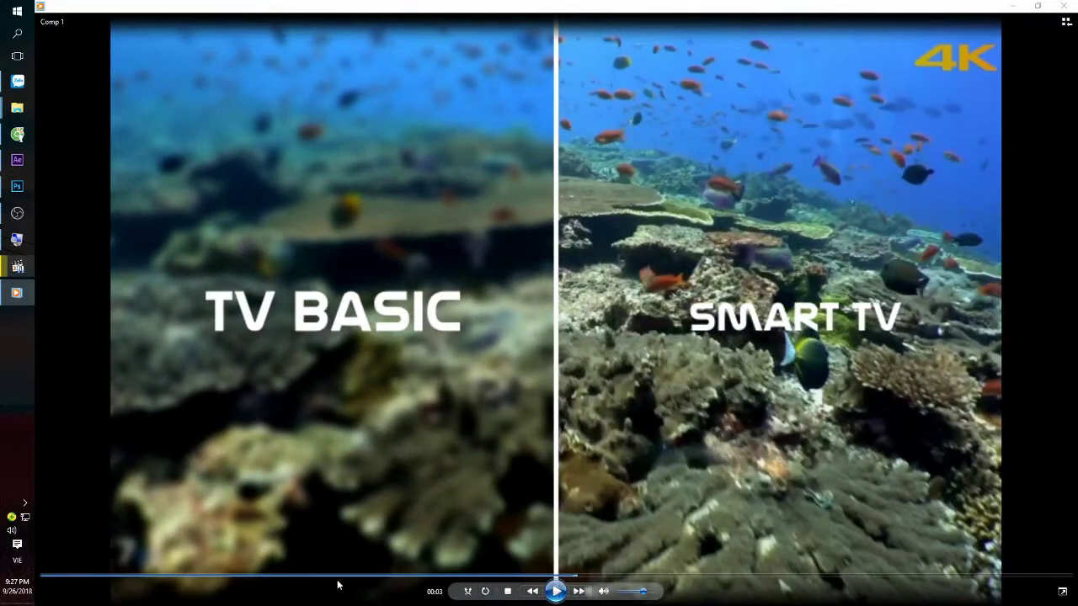
{"action": "left_click", "coordinate": [259, 576]}
{"action": "left_click", "coordinate": [559, 592]}
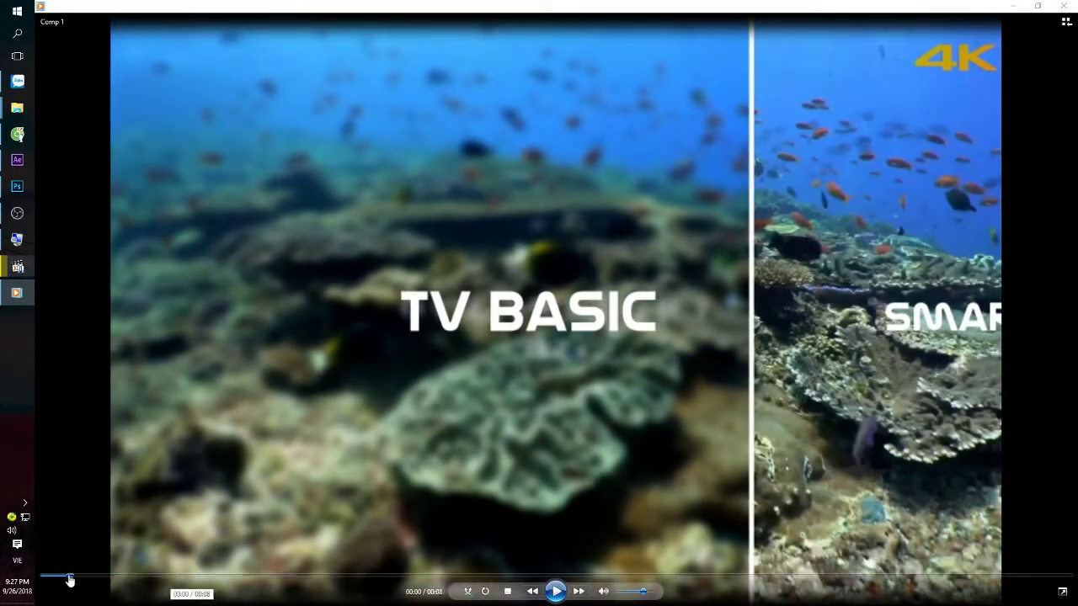
Replay the comparison video from the very beginning, then switch over to OBS Studio.
{"action": "left_click", "coordinate": [56, 576]}
{"action": "left_click", "coordinate": [556, 591]}
{"action": "left_click", "coordinate": [556, 592]}
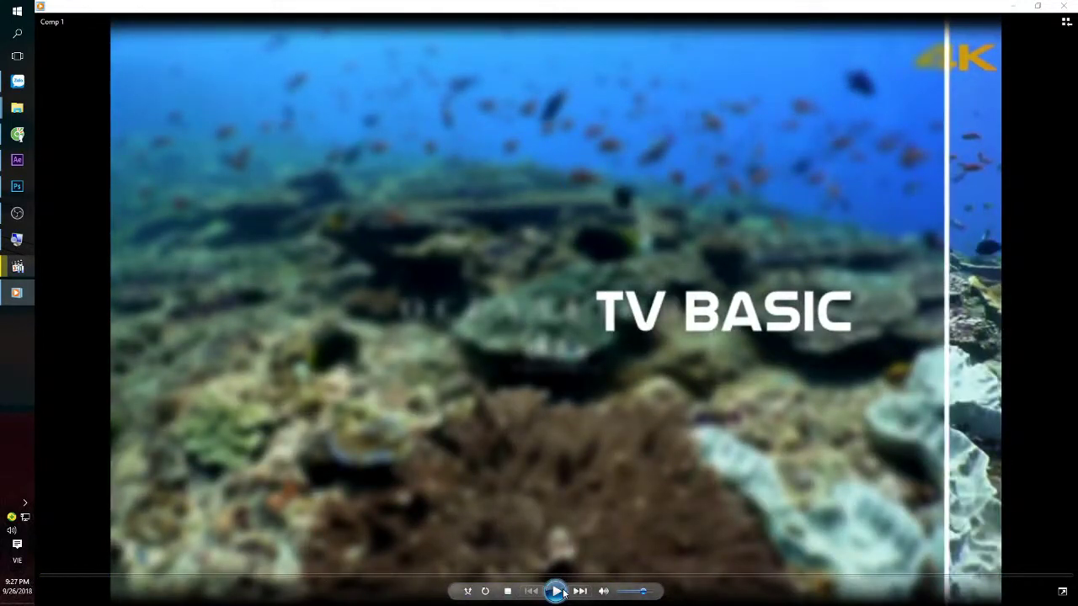
{"action": "left_click", "coordinate": [557, 592]}
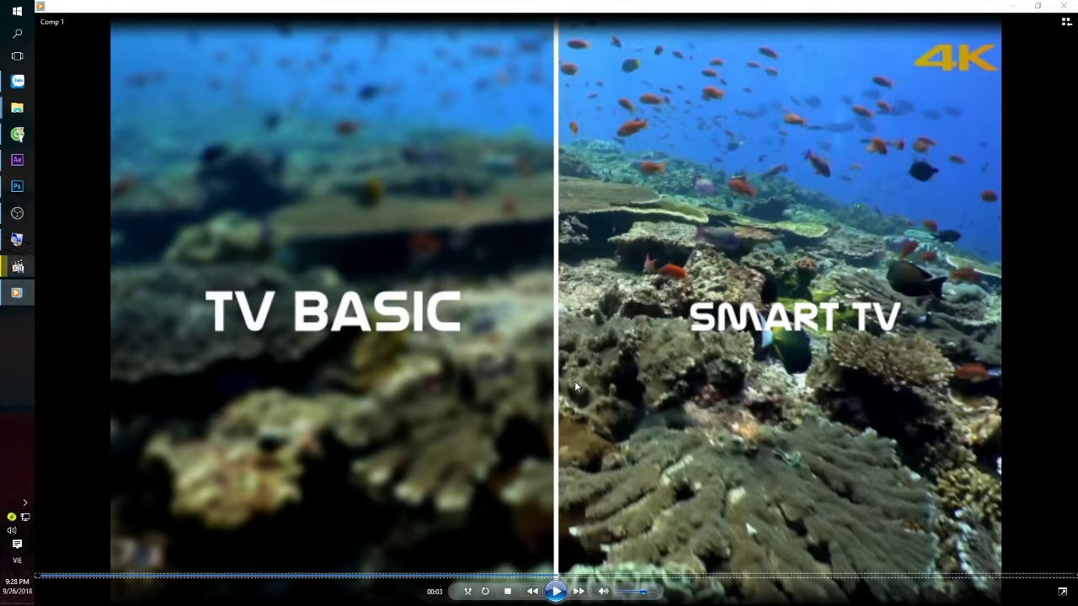
{"action": "left_click", "coordinate": [16, 213]}
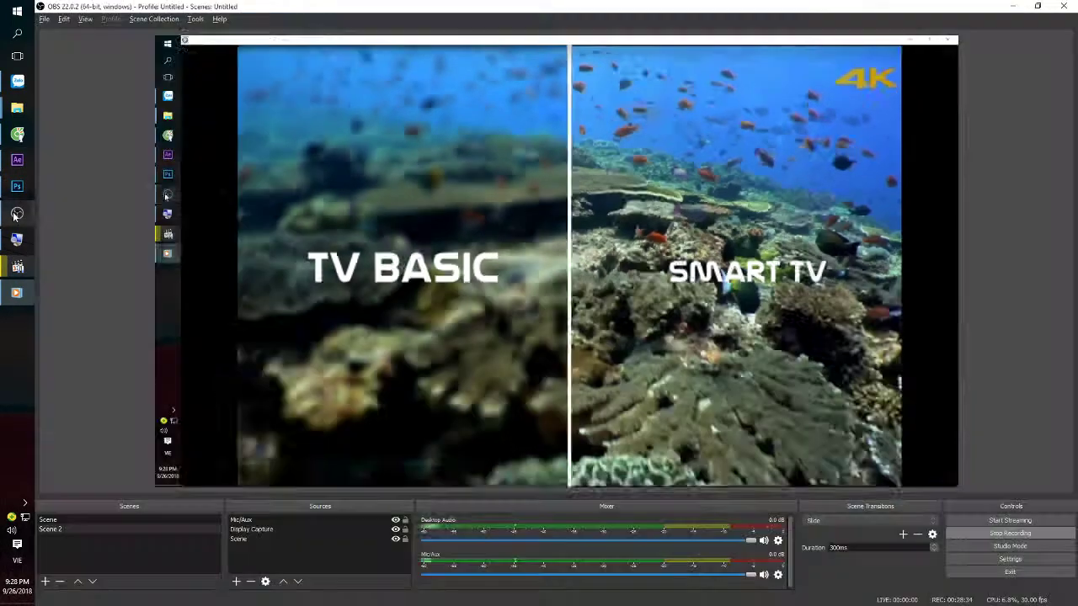